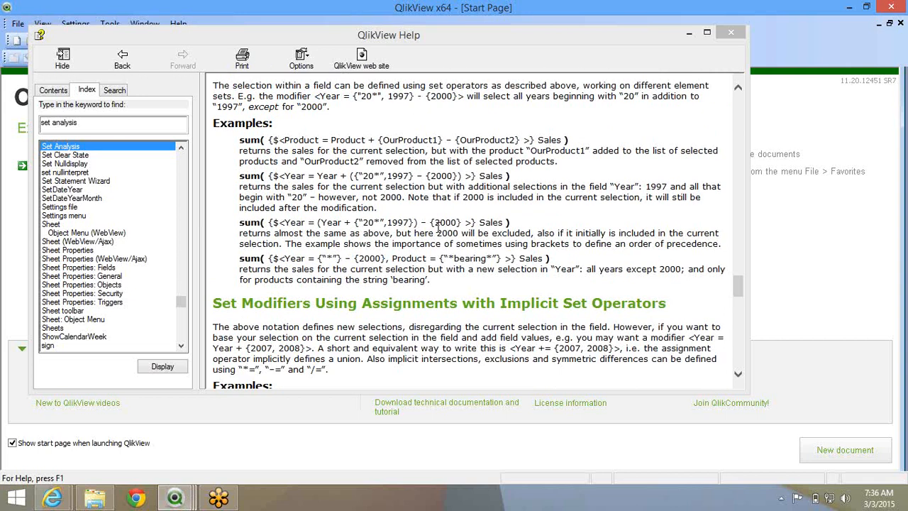
# Read the set analysis help from Set Modifiers with Set Operators through Set Modifiers with Dollar-Sign Expansions.
pyautogui.scroll(-3, 439, 227)
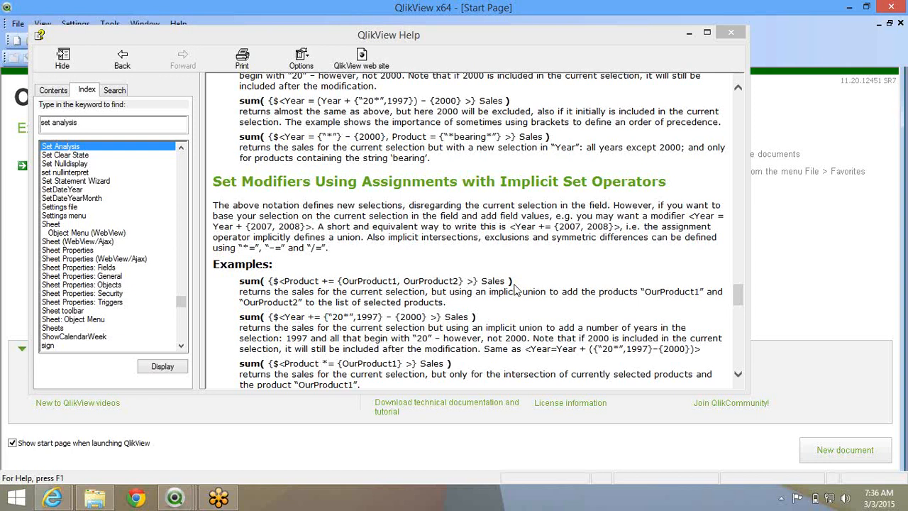
pyautogui.scroll(-5, 516, 287)
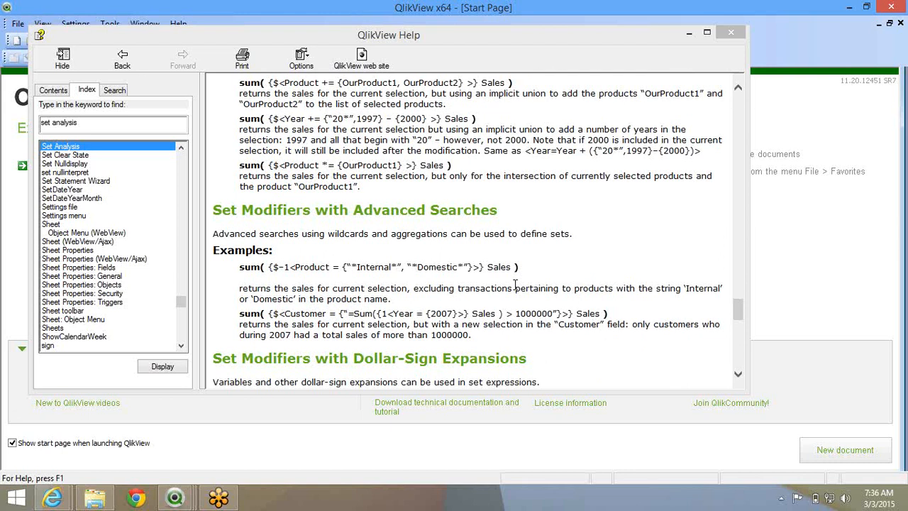
pyautogui.scroll(-1, 515, 284)
pyautogui.scroll(-1, 515, 284)
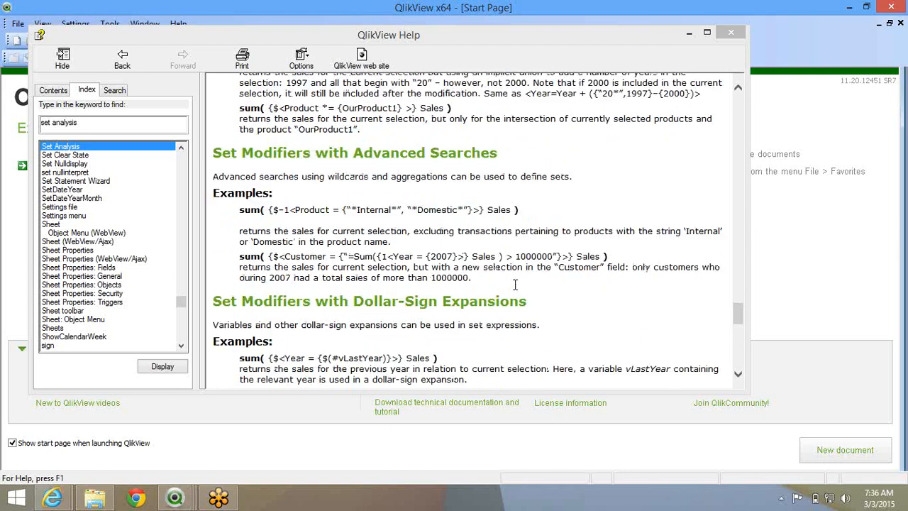
pyautogui.scroll(-6, 515, 285)
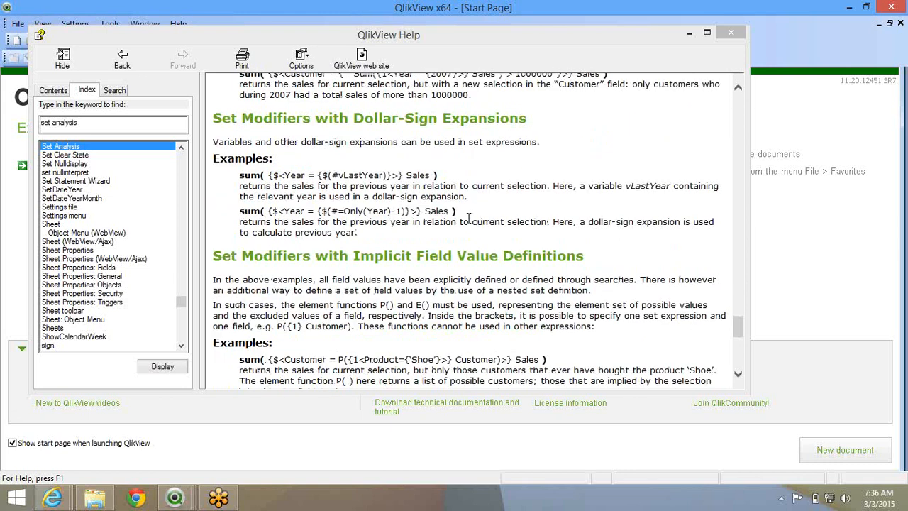
# Switch to the AdventureWorks_APP document and open the properties of the "2007 - Previous Year" text object.
pyautogui.hotkey('alt', 'Tab')
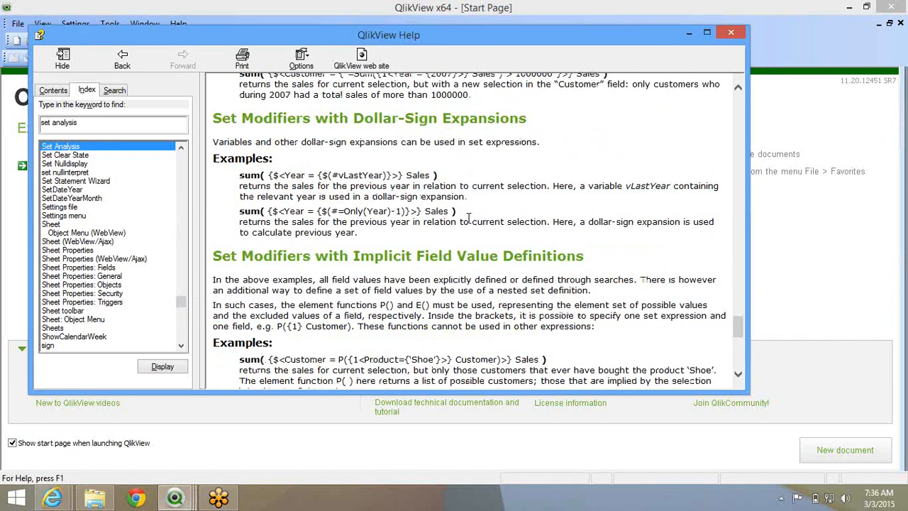
pyautogui.hotkey('alt', 'Tab')
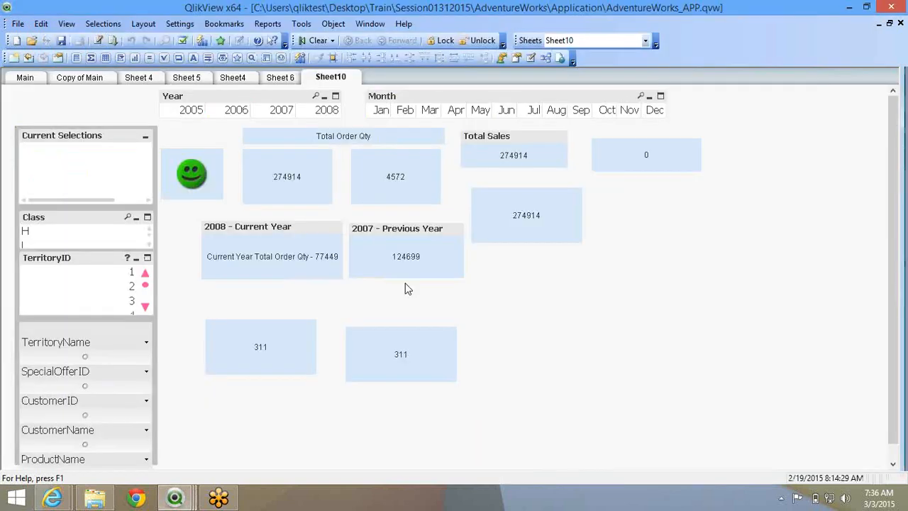
pyautogui.rightClick(408, 249)
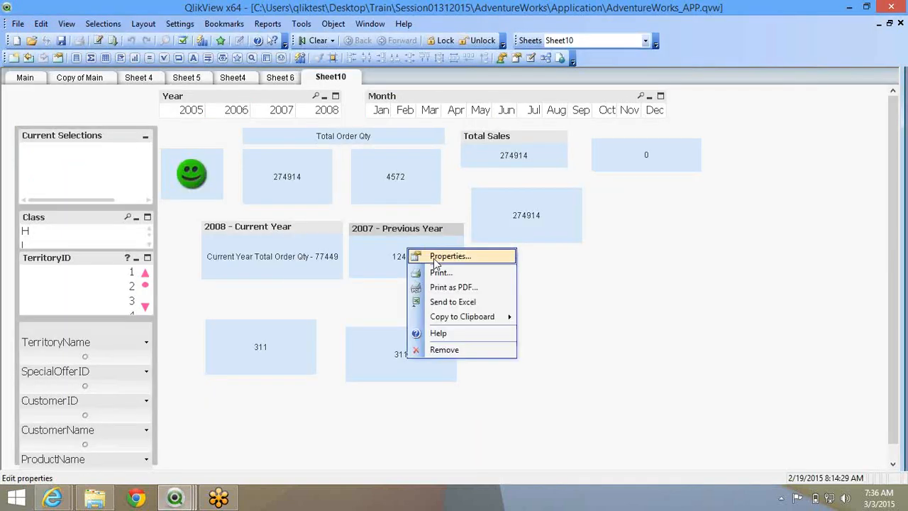
pyautogui.click(437, 259)
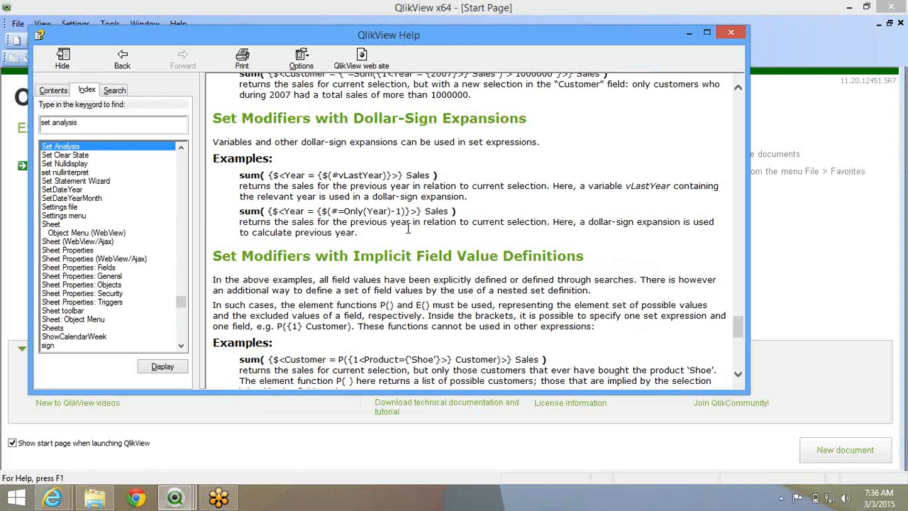
# Return to the set analysis help, shift its window up and to one side, and make it slightly taller.
pyautogui.scroll(1, 408, 228)
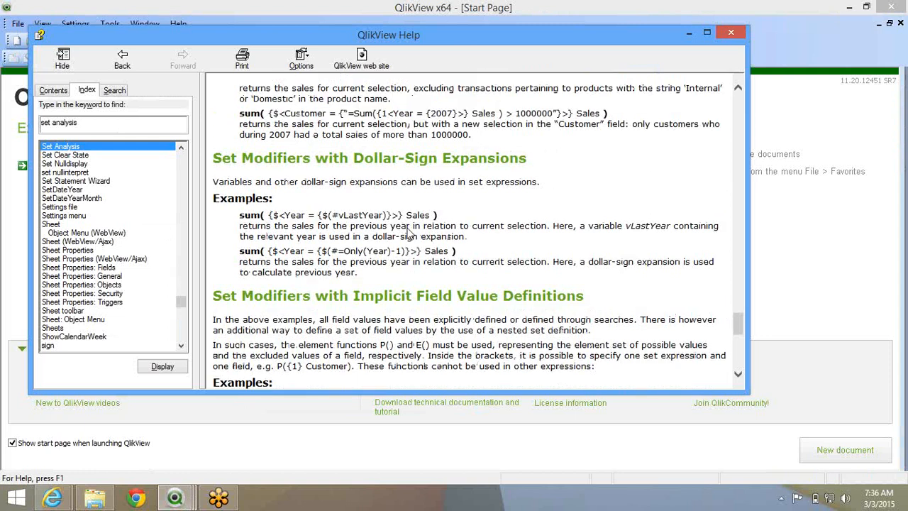
pyautogui.scroll(7, 408, 234)
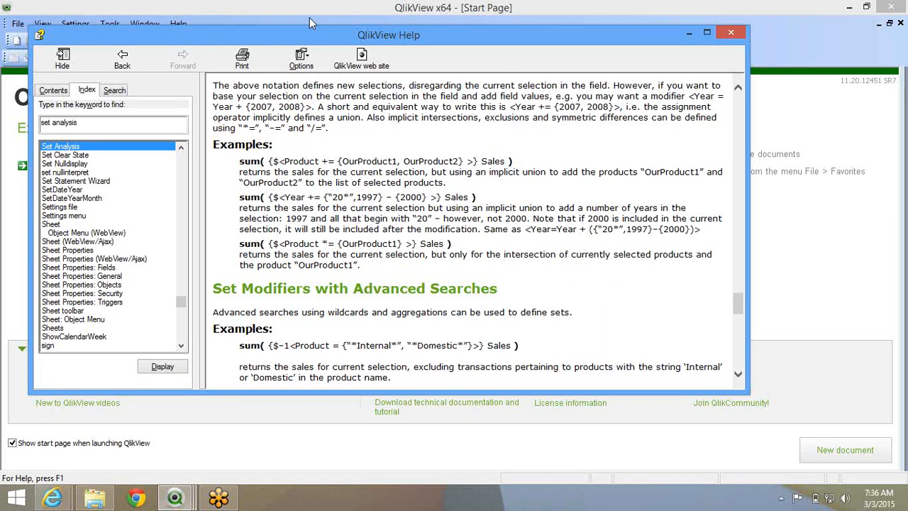
pyautogui.moveTo(324, 40); pyautogui.dragTo(346, 25)
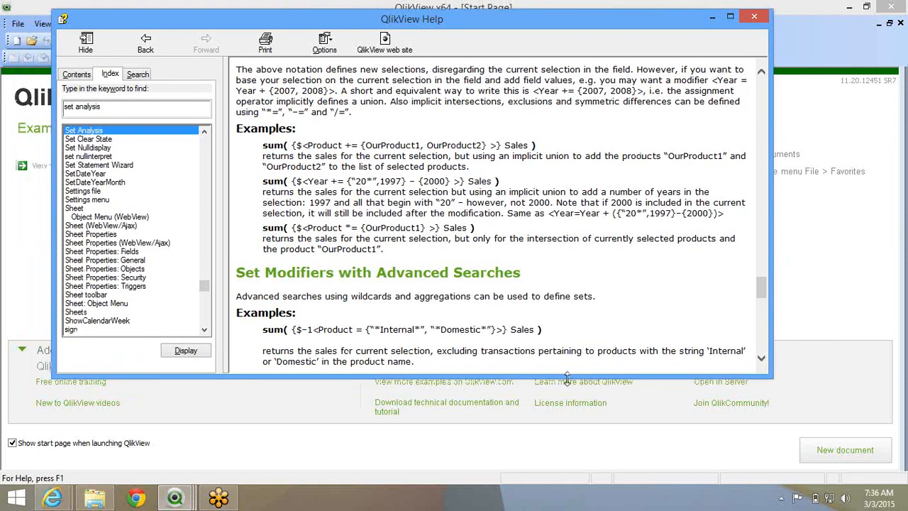
pyautogui.moveTo(568, 378); pyautogui.dragTo(564, 391)
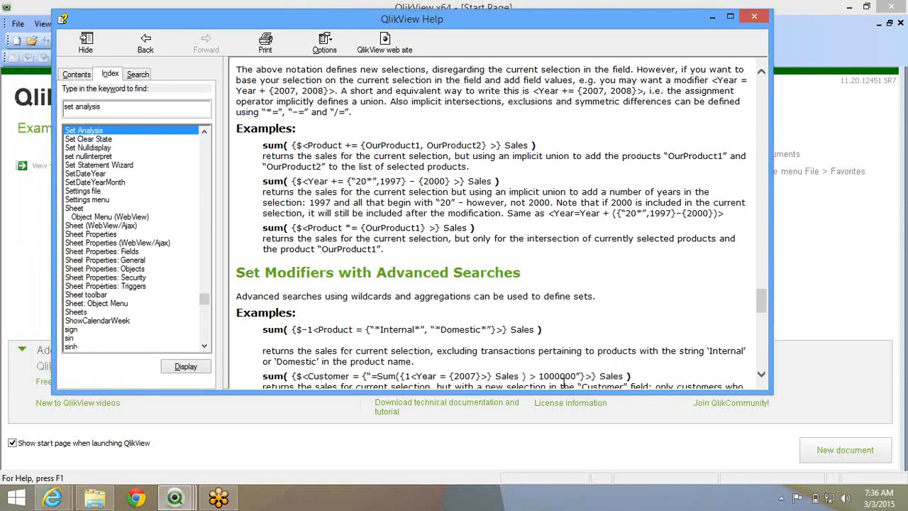
# Review the help examples for set operators, implicit assignments such as Year += {"20*",1997}, advanced searches and dollar-sign expansions.
pyautogui.scroll(1, 436, 216)
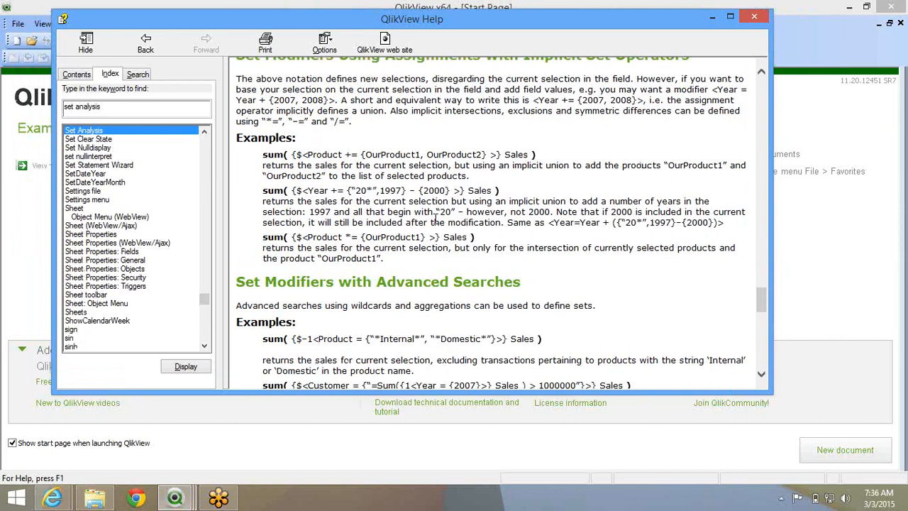
pyautogui.scroll(5, 437, 216)
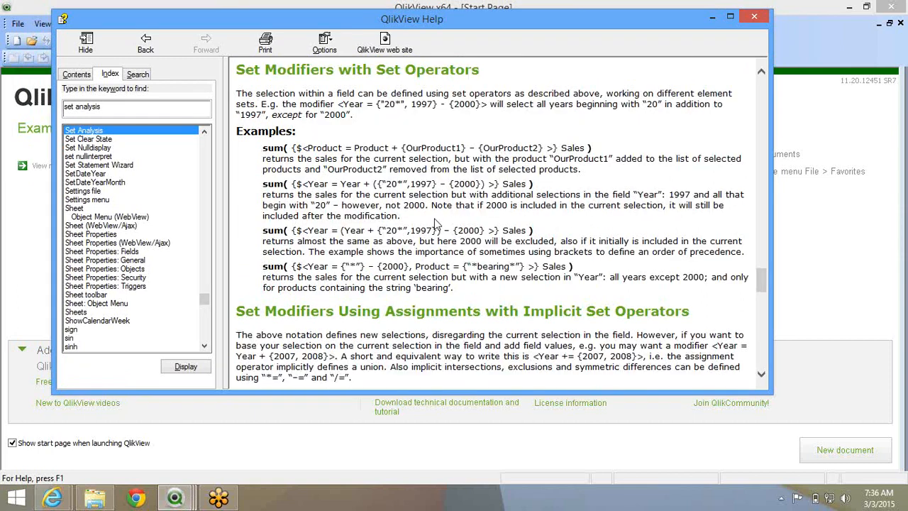
pyautogui.scroll(1, 437, 223)
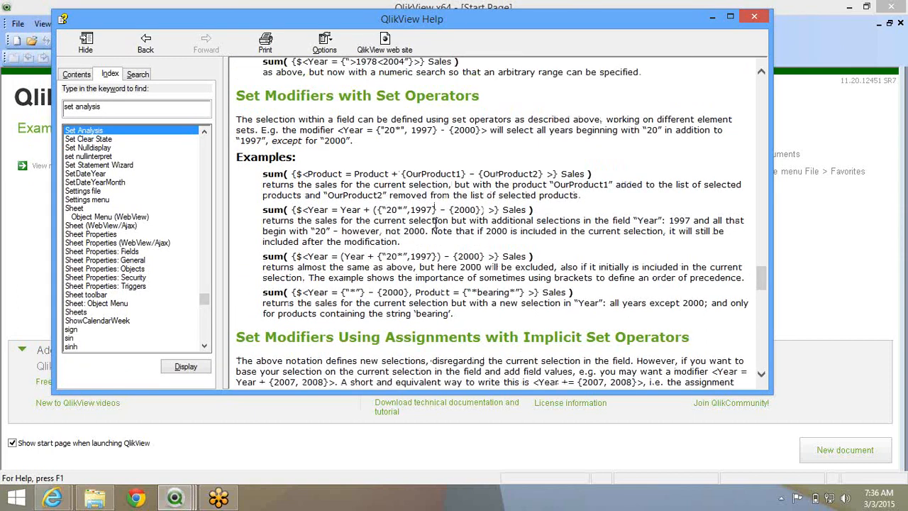
pyautogui.scroll(-5, 436, 223)
pyautogui.moveTo(307, 237); pyautogui.dragTo(404, 239)
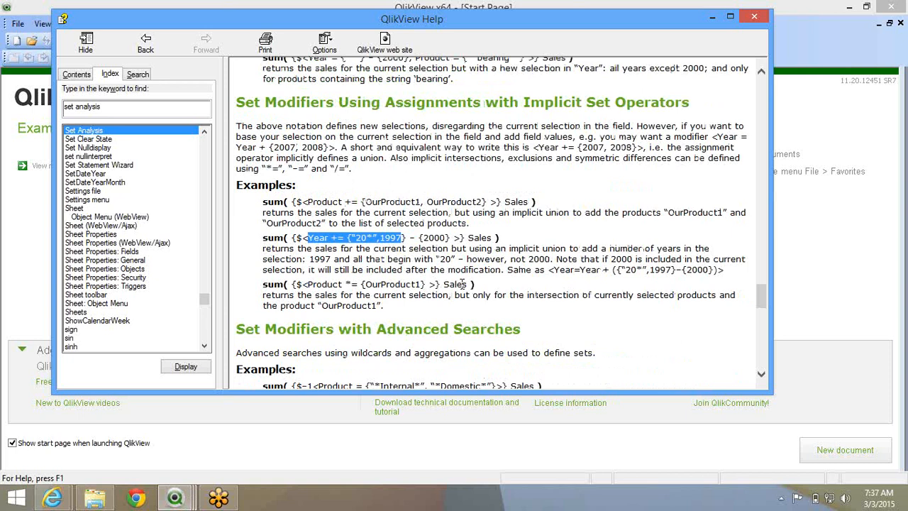
pyautogui.scroll(-2, 463, 283)
pyautogui.scroll(-5, 462, 288)
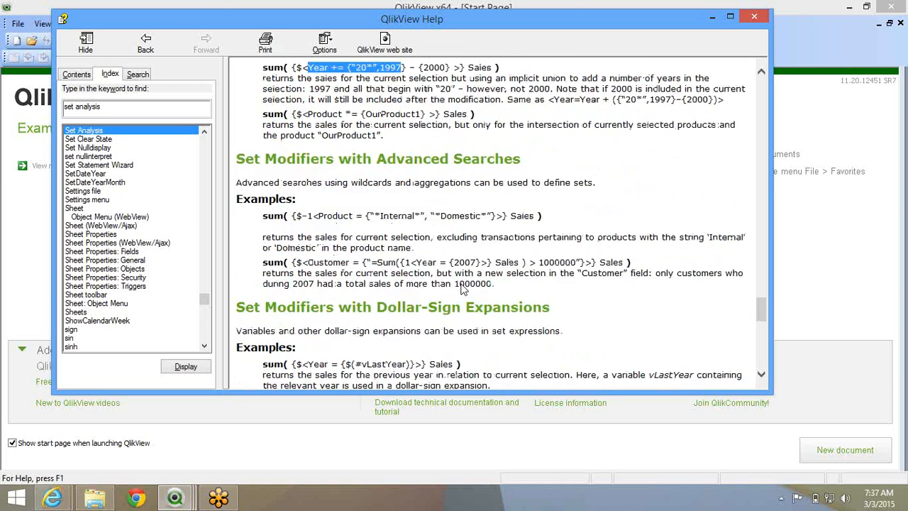
pyautogui.scroll(-7, 463, 287)
pyautogui.scroll(-3, 462, 284)
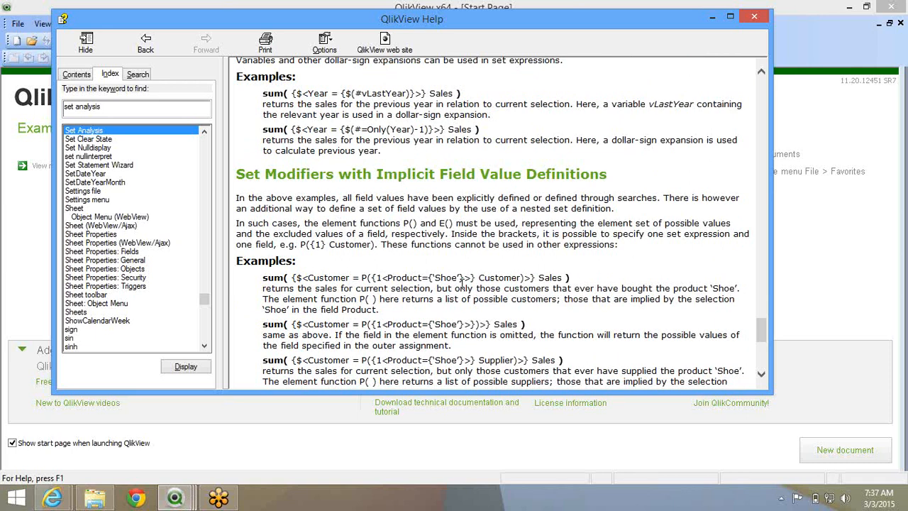
# Examine the element functions P() and E() under Set Modifiers with Implicit Field Value Definitions.
pyautogui.scroll(-5, 462, 282)
pyautogui.scroll(5, 381, 197)
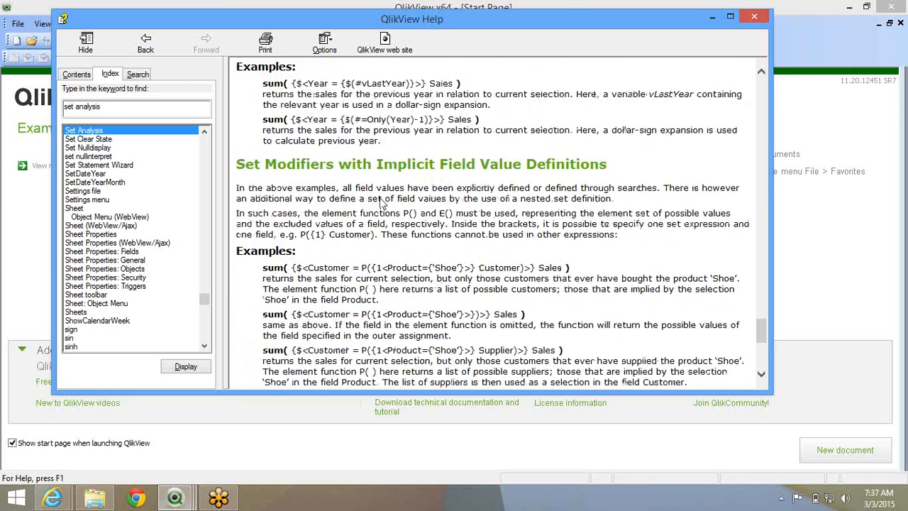
pyautogui.scroll(-4, 381, 201)
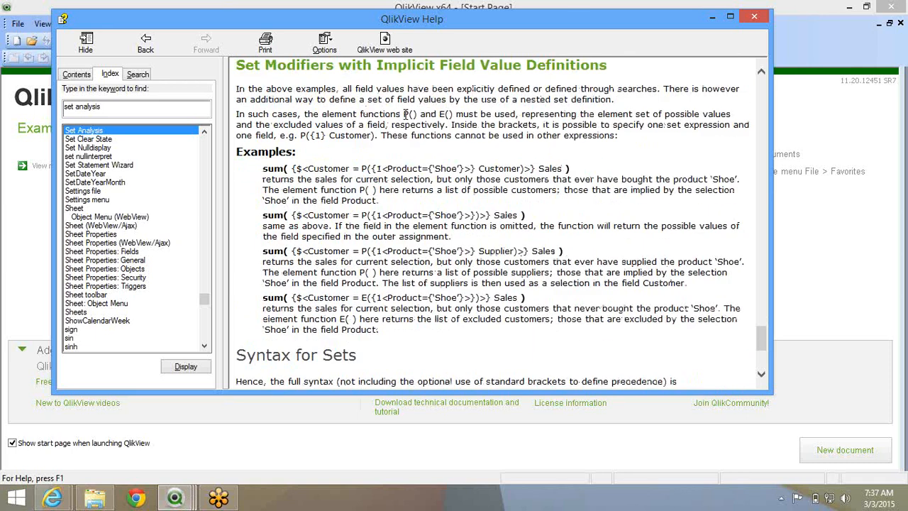
pyautogui.moveTo(404, 114); pyautogui.dragTo(455, 115)
pyautogui.moveTo(403, 114); pyautogui.dragTo(454, 122)
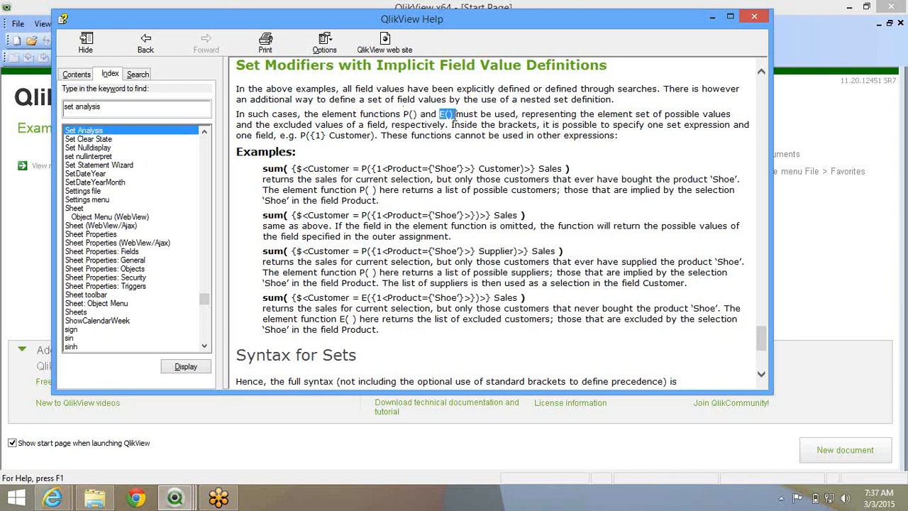
pyautogui.click(386, 115)
pyautogui.moveTo(404, 114); pyautogui.dragTo(420, 115)
# Examine the first P() example in the help, highlighting the full expression, its sum function and the Sales field.
pyautogui.click(284, 163)
pyautogui.moveTo(454, 169); pyautogui.dragTo(573, 171)
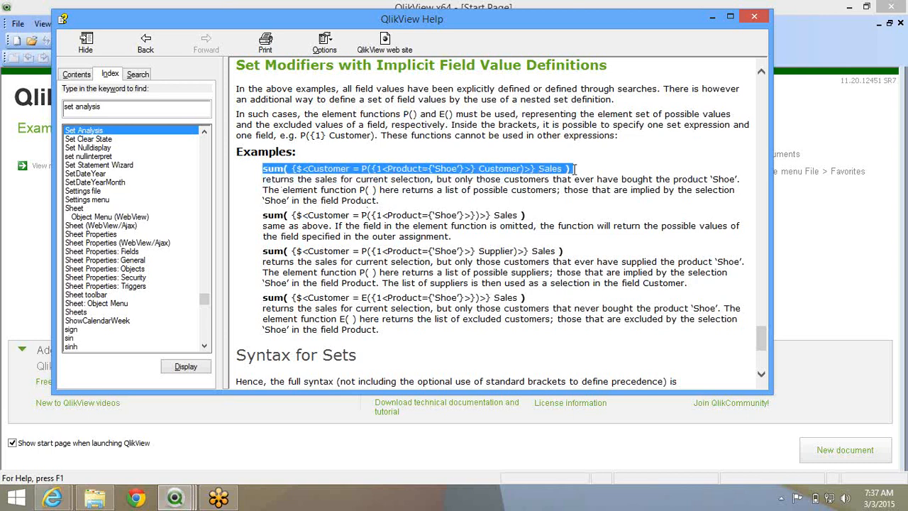
pyautogui.click(271, 170)
pyautogui.doubleClick(269, 172)
pyautogui.click(550, 172)
pyautogui.doubleClick(549, 169)
pyautogui.click(340, 170)
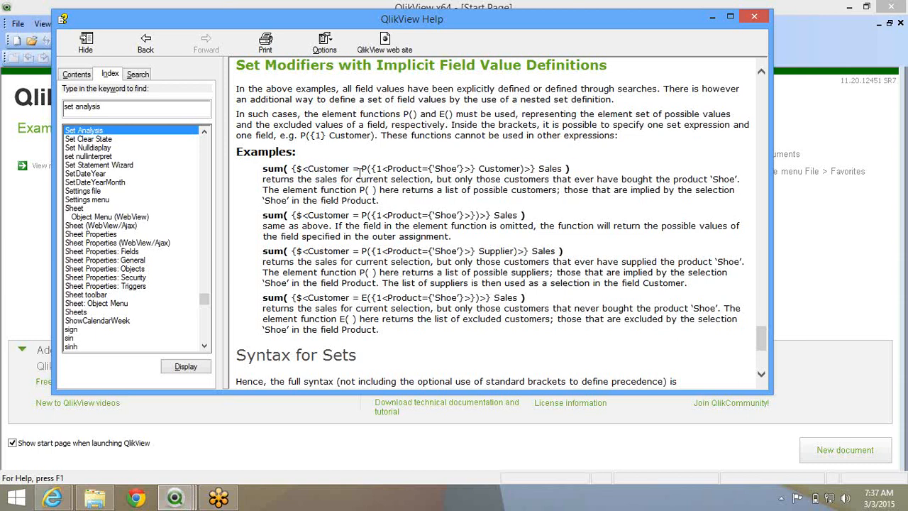
# Examine the nested P({1<Product={'Shoe'}>} Customer) part of the first example and its Product modifier.
pyautogui.moveTo(362, 168); pyautogui.dragTo(523, 169)
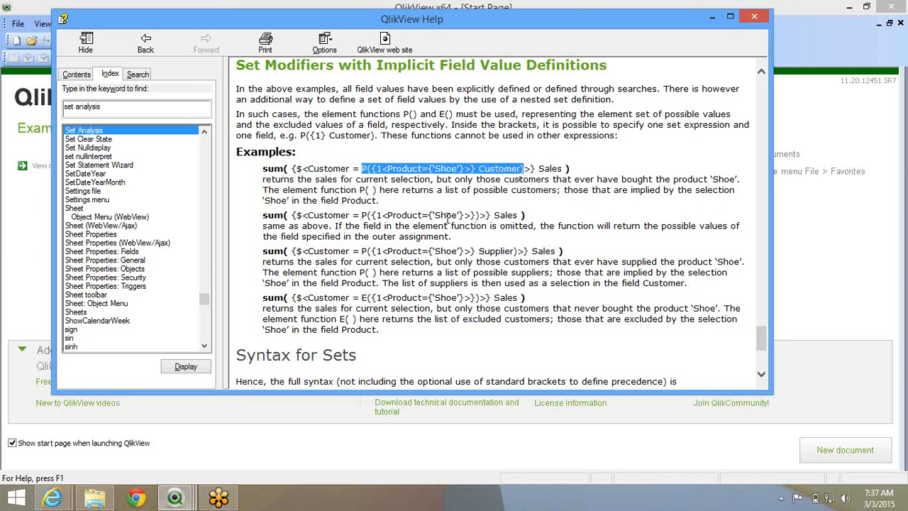
pyautogui.click(374, 170)
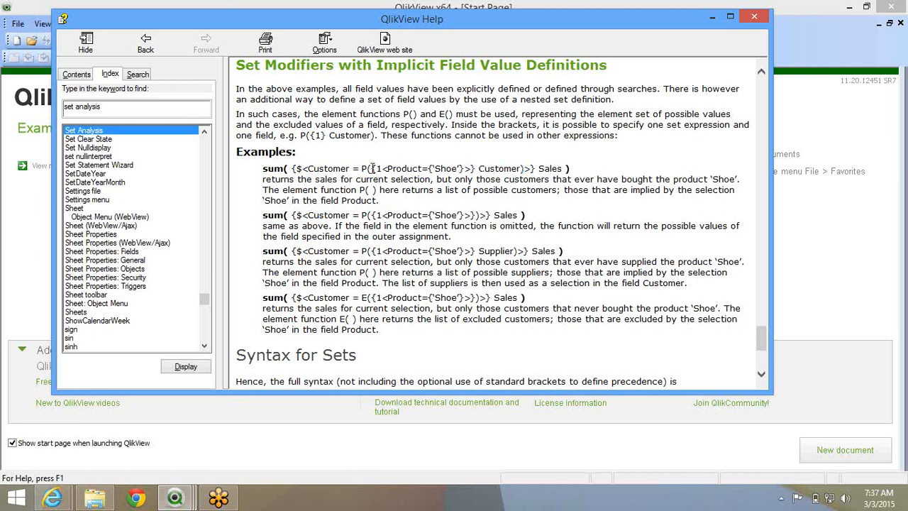
pyautogui.moveTo(367, 169); pyautogui.dragTo(458, 171)
pyautogui.click(374, 168)
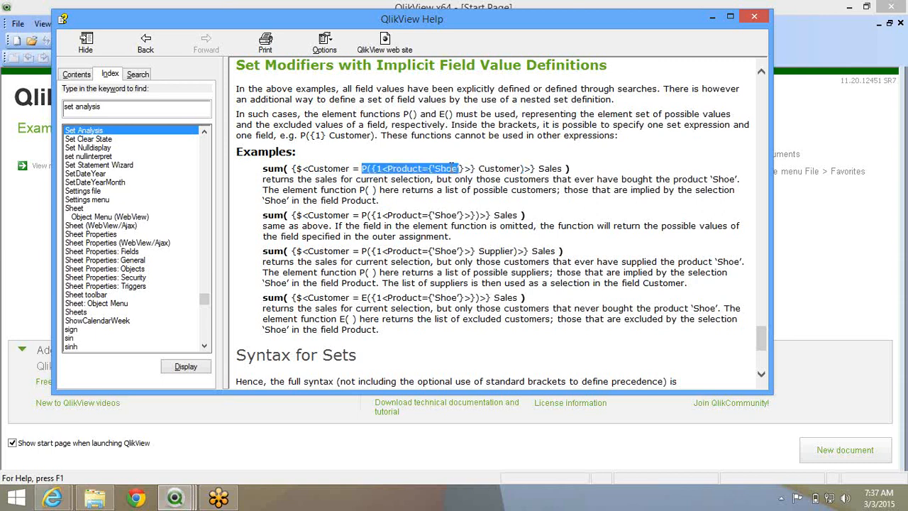
pyautogui.click(388, 172)
pyautogui.doubleClick(388, 172)
pyautogui.click(373, 168)
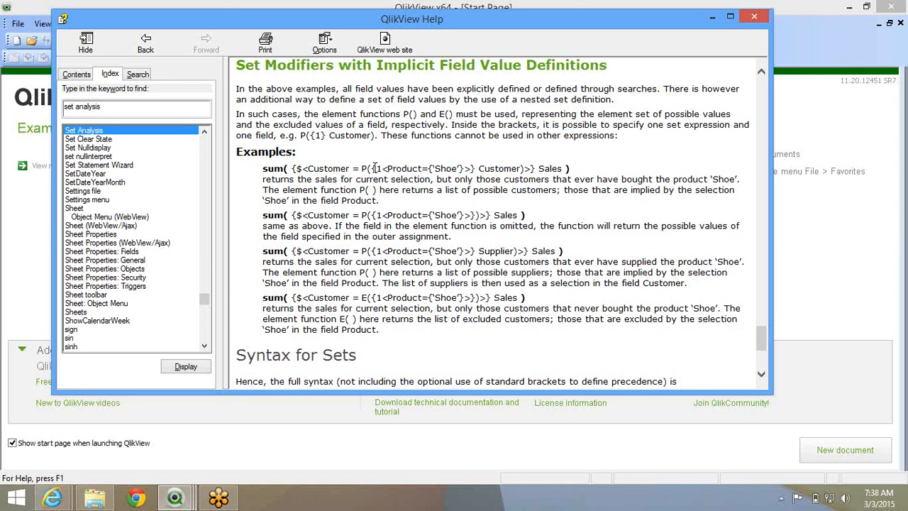
# Examine the set identifier 1 inside P() and how the Customer field is assigned from the element function.
pyautogui.moveTo(368, 169)
pyautogui.mouseDown()
pyautogui.moveTo(431, 178)
pyautogui.moveTo(435, 170)
pyautogui.moveTo(382, 171)
pyautogui.mouseUp()
pyautogui.click(376, 170)
pyautogui.click(432, 178)
pyautogui.click(378, 173)
pyautogui.doubleClick(334, 170)
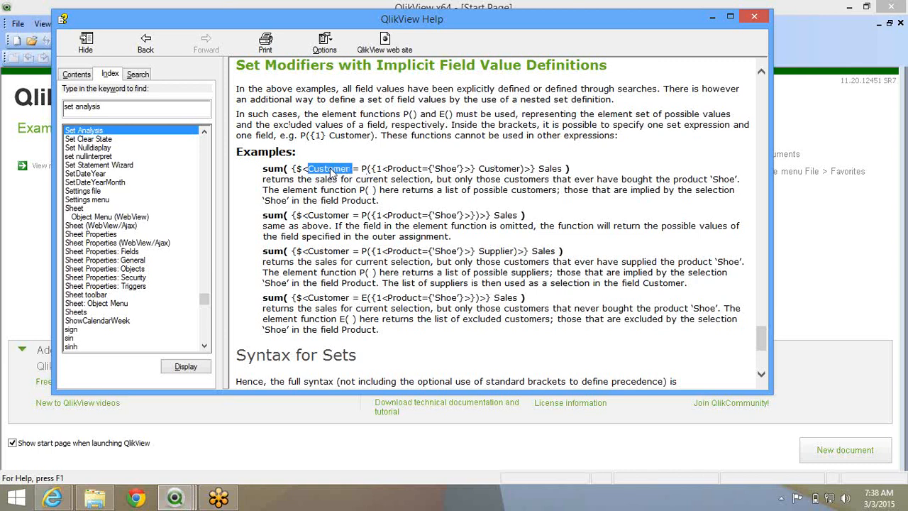
pyautogui.moveTo(360, 168); pyautogui.dragTo(525, 165)
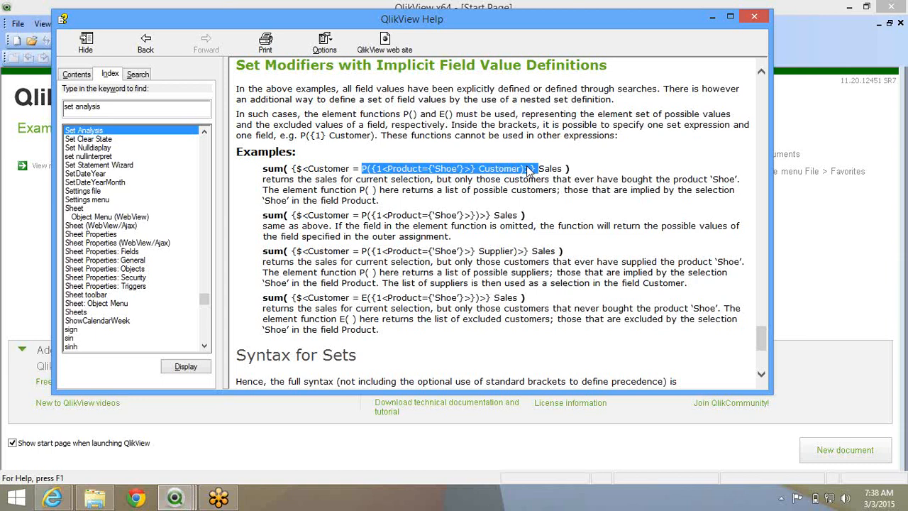
pyautogui.click(417, 174)
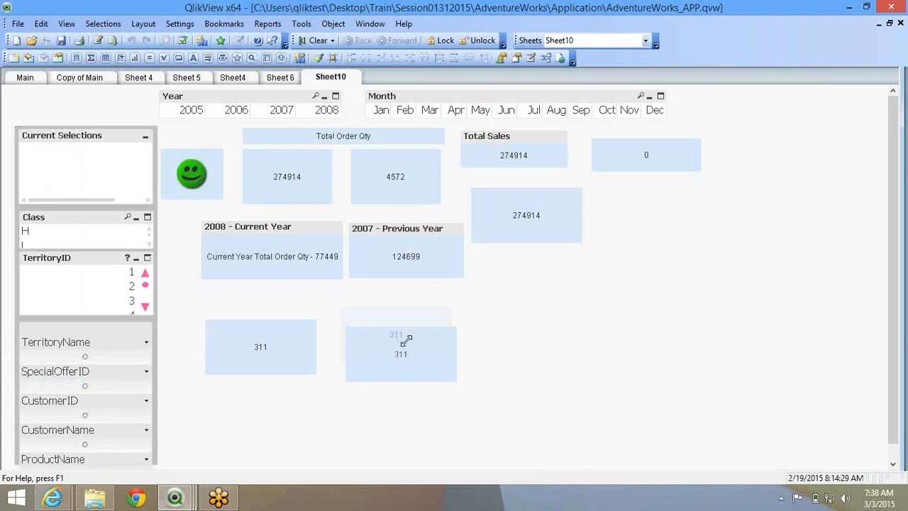
# Move the two 311 text objects up below the year totals, and make a copy of Sheet10.
pyautogui.moveTo(406, 341); pyautogui.dragTo(401, 321)
pyautogui.moveTo(294, 336); pyautogui.dragTo(337, 316)
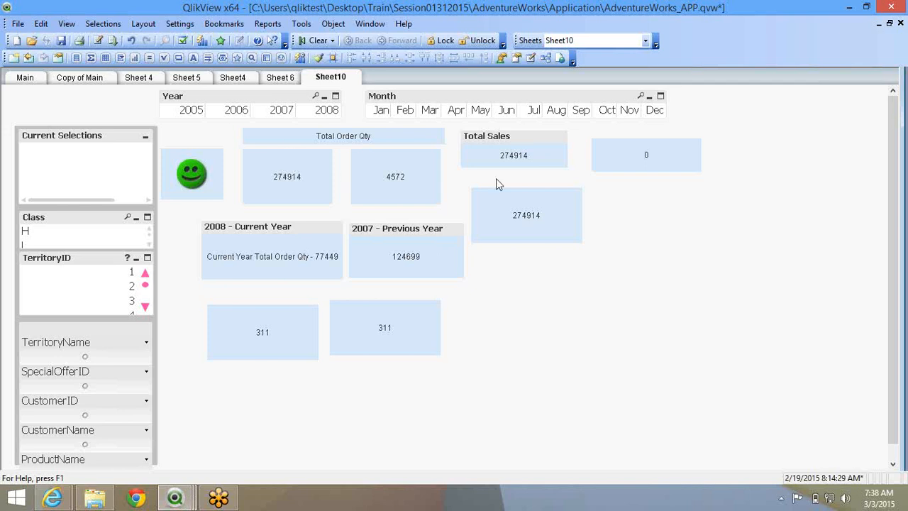
pyautogui.rightClick(656, 228)
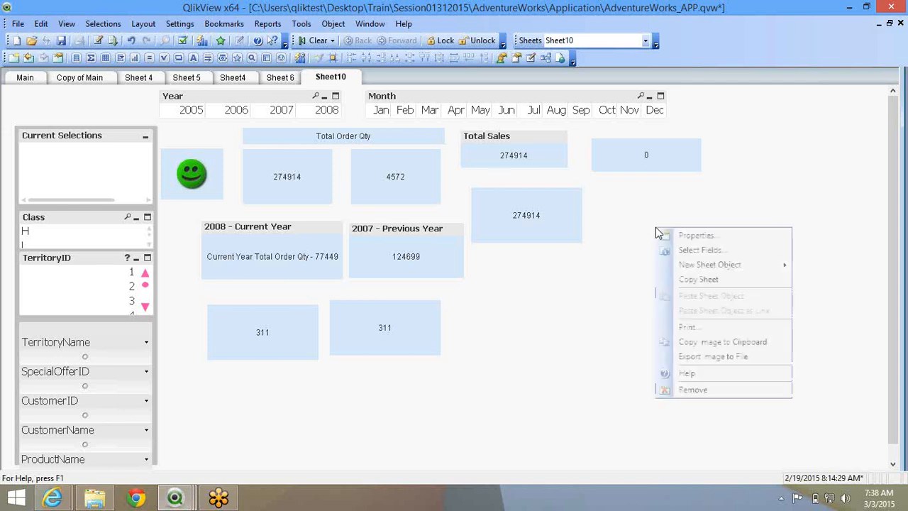
pyautogui.click(713, 279)
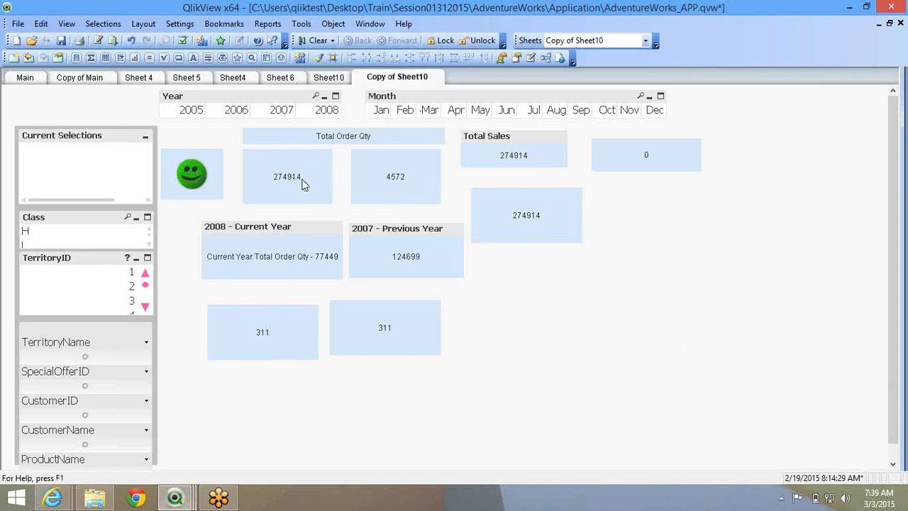
# Check the expression of the 4572 text object under Total Order Qty and remove that object from the sheet.
pyautogui.rightClick(417, 182)
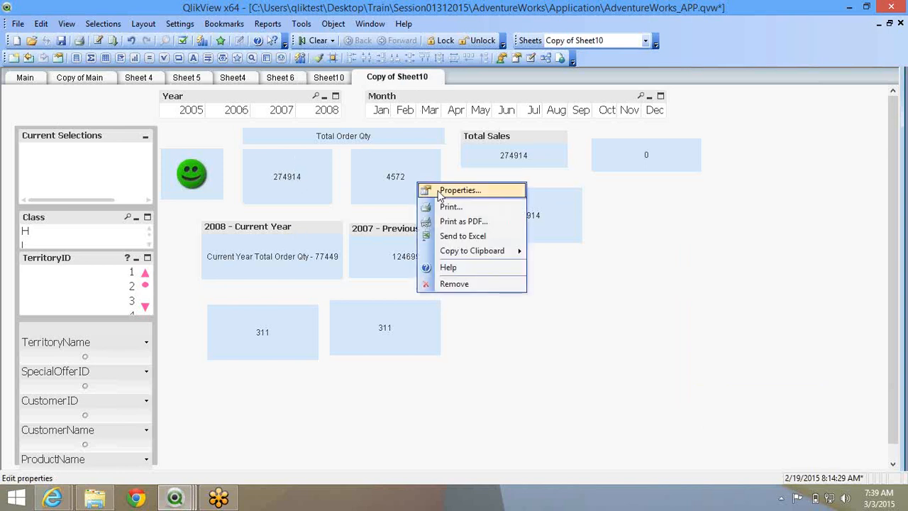
pyautogui.click(440, 195)
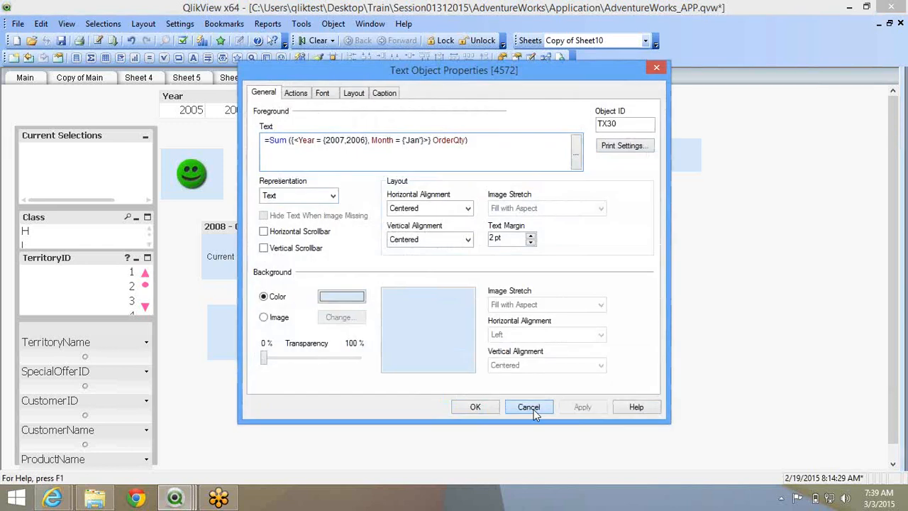
pyautogui.click(534, 409)
pyautogui.press('Delete')
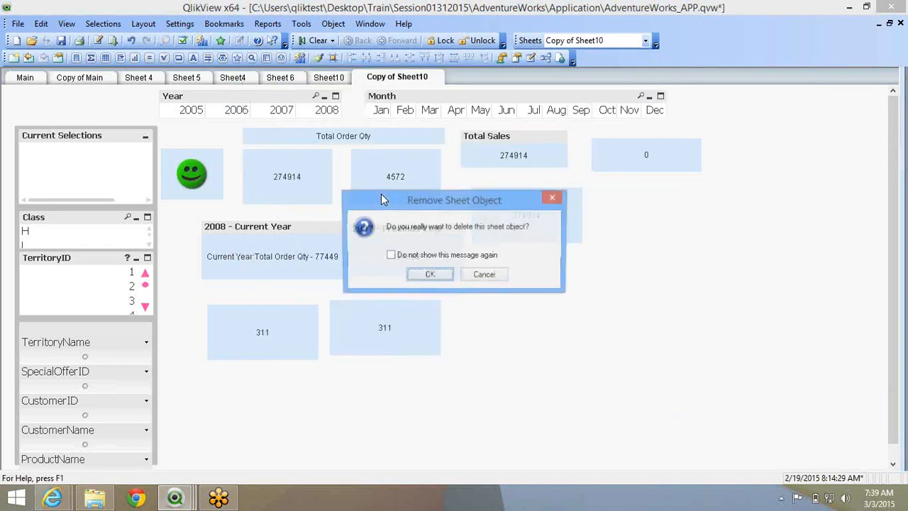
pyautogui.click(429, 275)
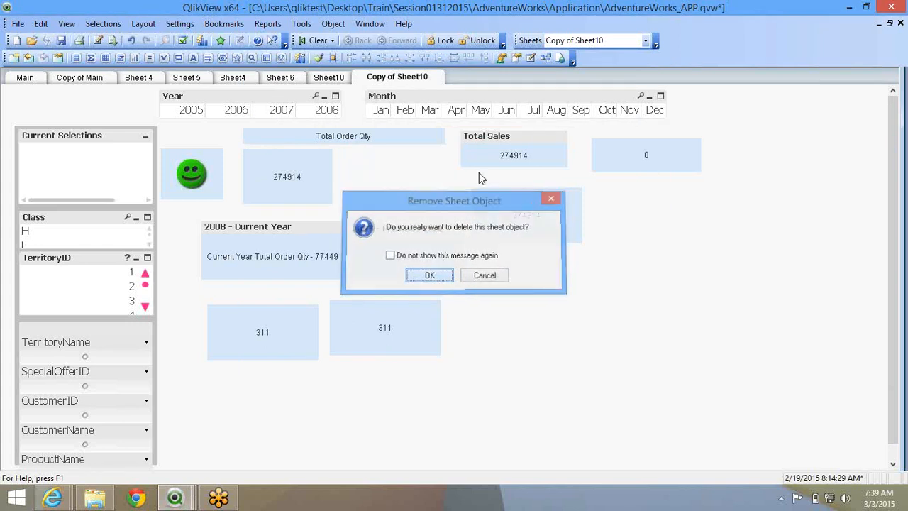
pyautogui.press('Return')
# Review the expressions behind the Total Sales, Current Year and Previous Year text objects and the one beside Total Sales.
pyautogui.rightClick(505, 140)
pyautogui.click(519, 149)
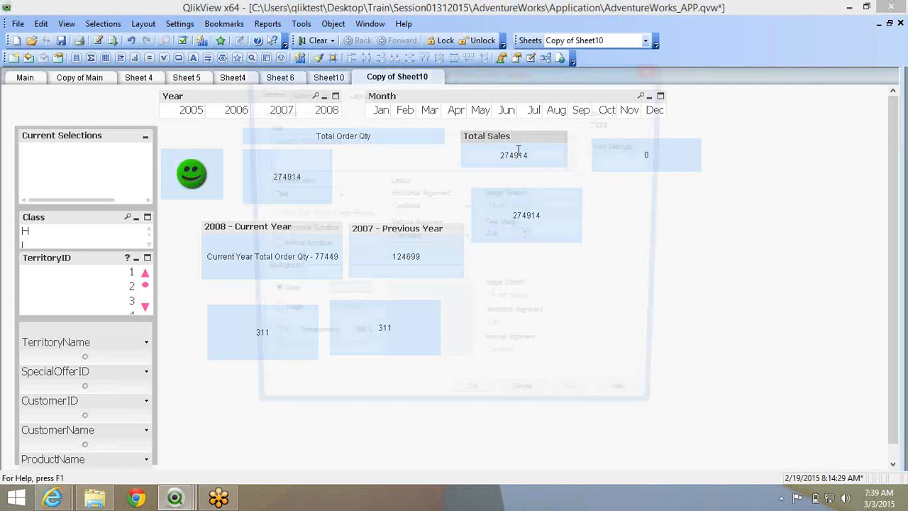
pyautogui.click(525, 405)
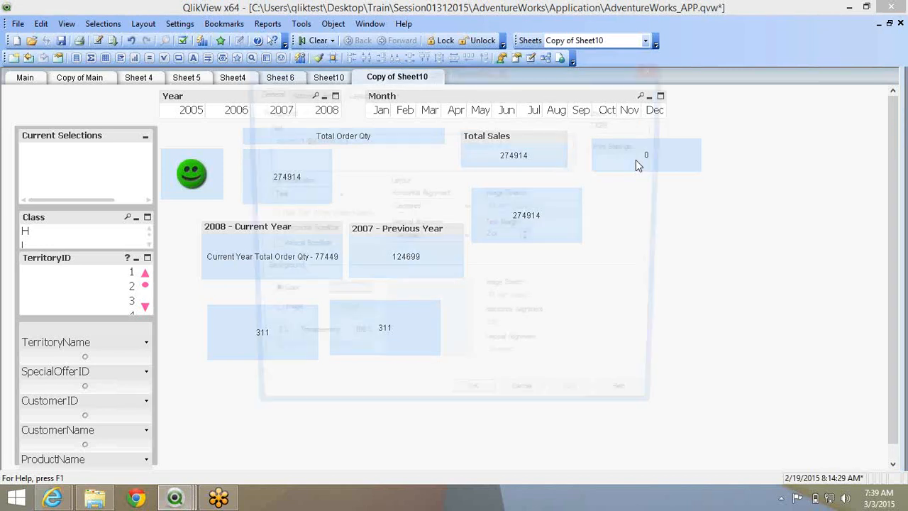
pyautogui.click(540, 405)
pyautogui.rightClick(262, 266)
pyautogui.click(263, 268)
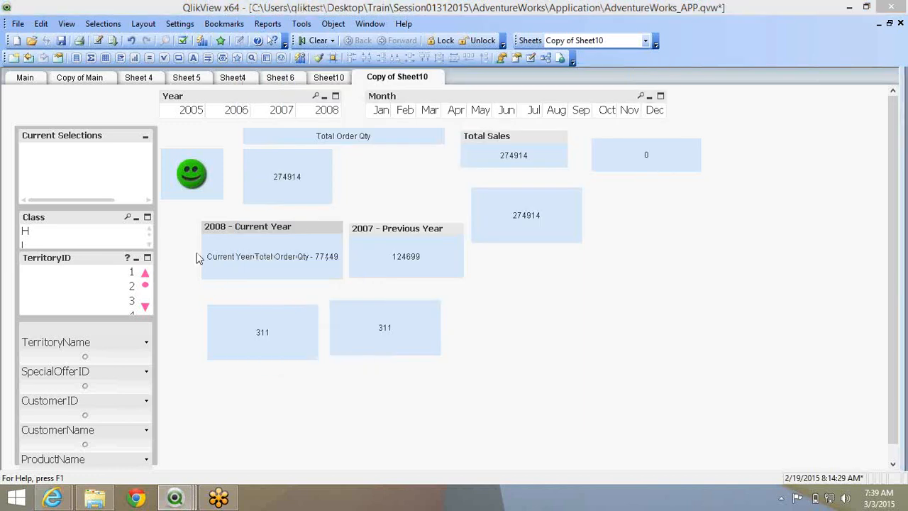
pyautogui.rightClick(421, 268)
pyautogui.click(445, 276)
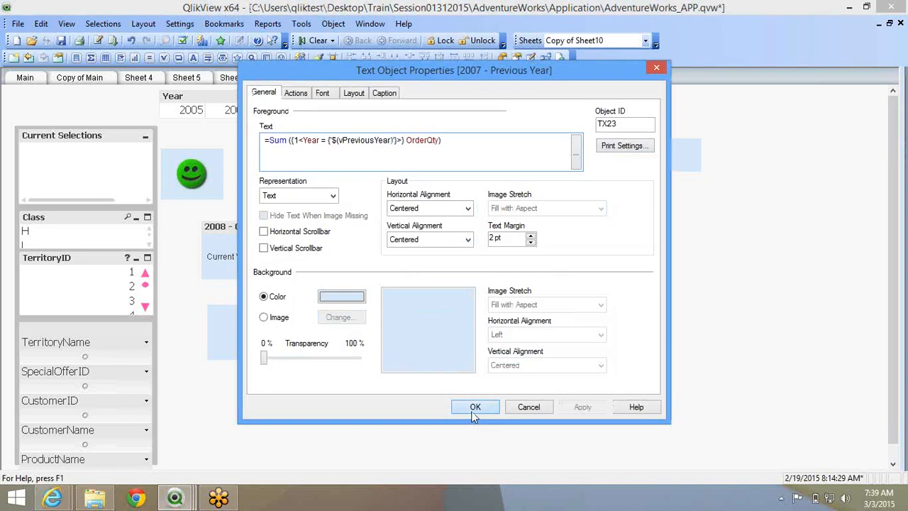
pyautogui.click(472, 411)
# Reposition the two 311 text objects further apart below the year totals.
pyautogui.moveTo(266, 334); pyautogui.dragTo(267, 320)
pyautogui.moveTo(385, 327); pyautogui.dragTo(469, 331)
pyautogui.moveTo(285, 317); pyautogui.dragTo(319, 324)
# Add a ProductID list box to the copied sheet and place it in the free area below the 0 text object.
pyautogui.rightClick(726, 217)
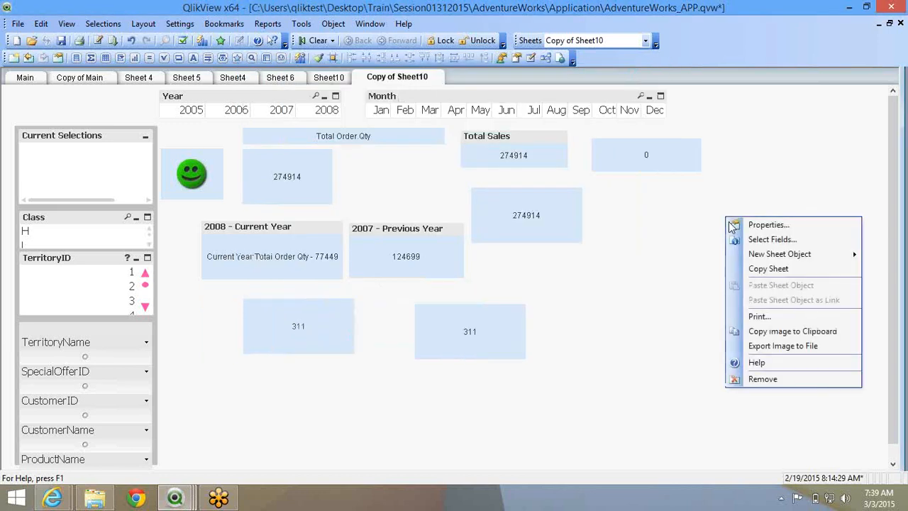
pyautogui.click(730, 224)
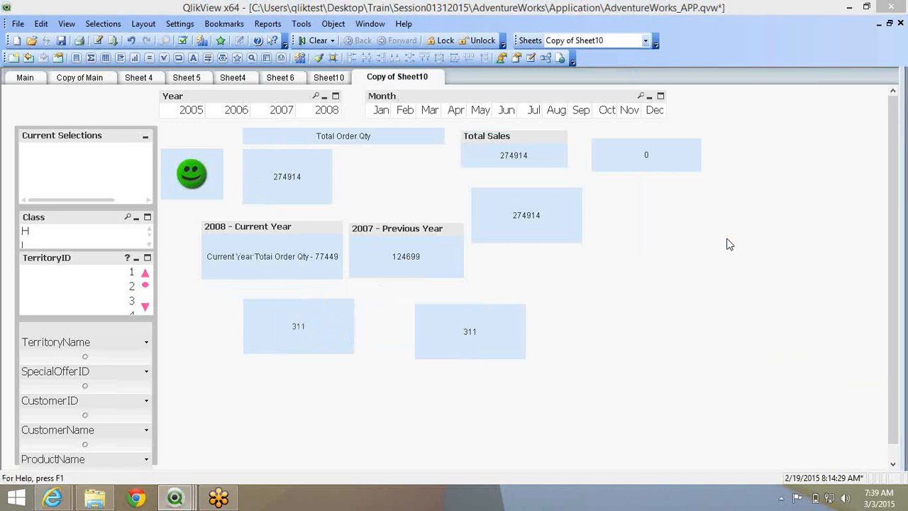
pyautogui.scroll(2, 387, 195)
pyautogui.click(298, 140)
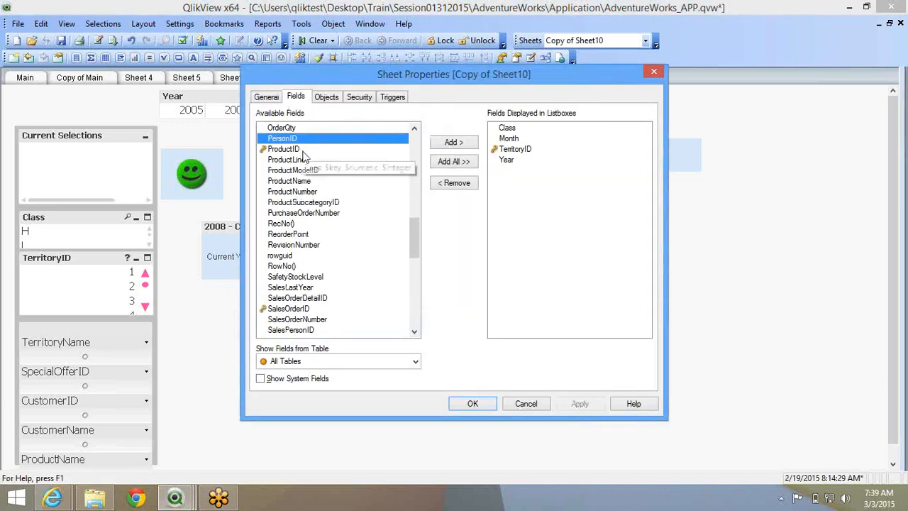
pyautogui.click(303, 151)
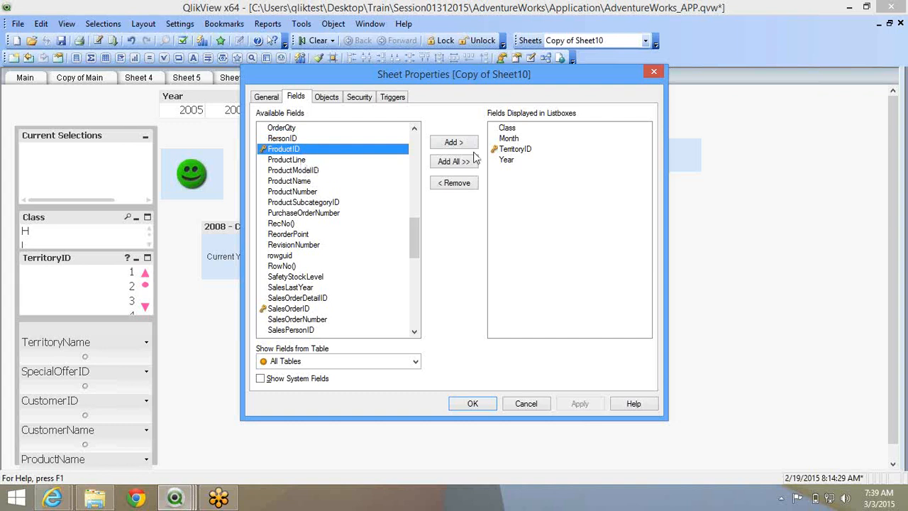
pyautogui.click(454, 143)
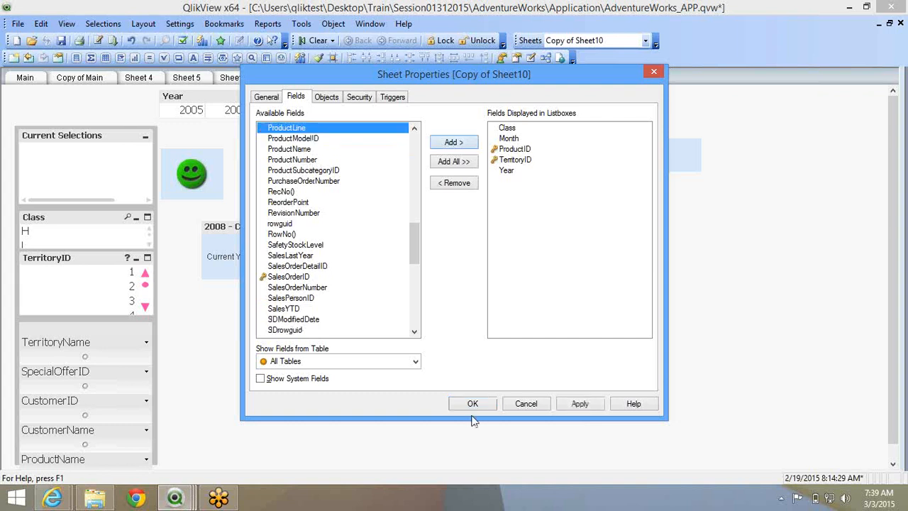
pyautogui.click(472, 404)
pyautogui.moveTo(158, 182); pyautogui.dragTo(660, 189)
# Add a CustomerID list box beside the ProductID one, and copy the Month list box's formatting to both.
pyautogui.hotkey('ctrl', 'alt', 's')
pyautogui.click(291, 297)
pyautogui.click(454, 143)
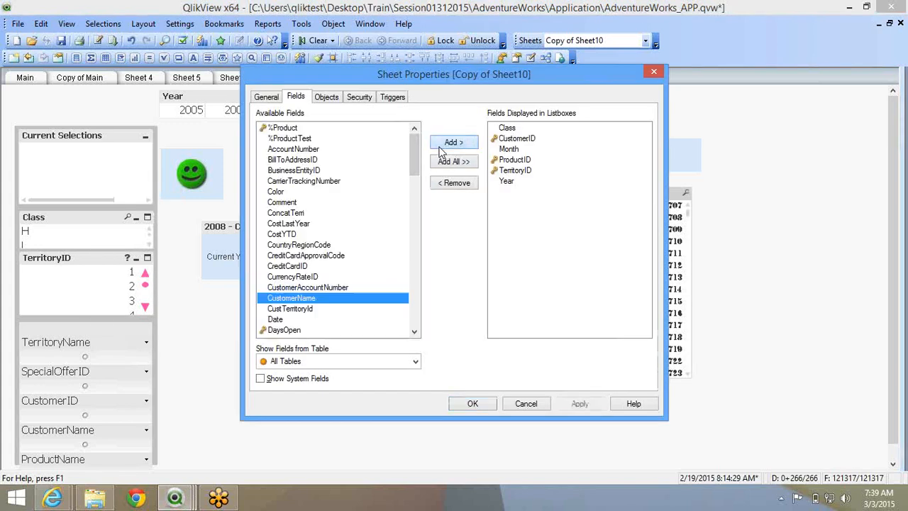
pyautogui.click(473, 405)
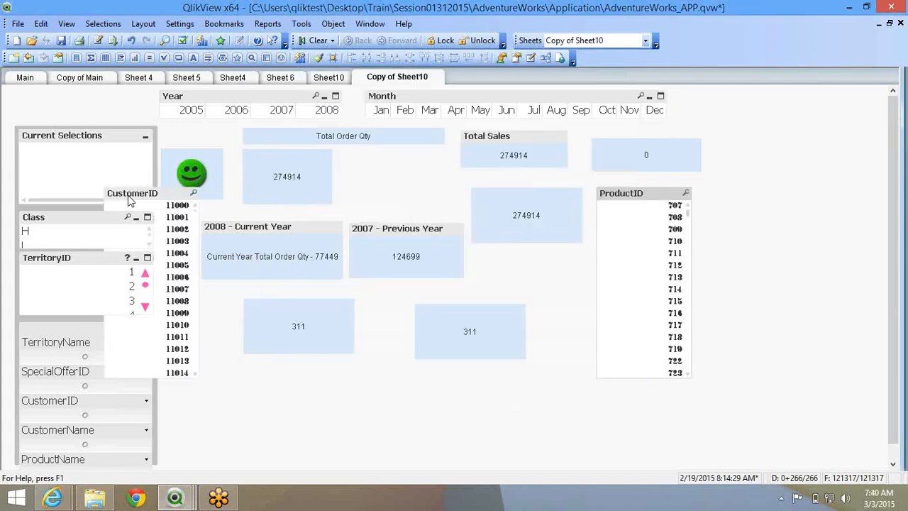
pyautogui.moveTo(129, 201); pyautogui.dragTo(731, 197)
pyautogui.click(516, 95)
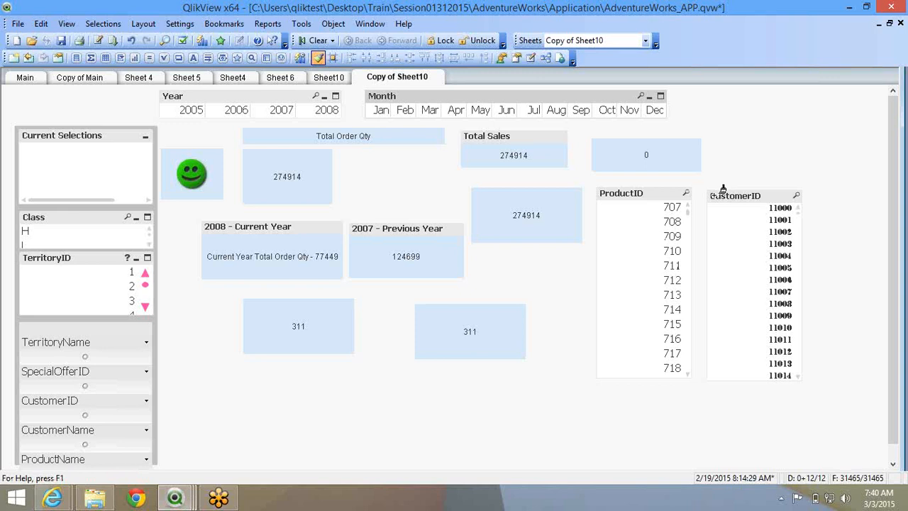
# Check which customers are associated with individual ProductID values such as 969, 713, 707, 710 and 711, and clear the selection.
pyautogui.scroll(-20, 692, 223)
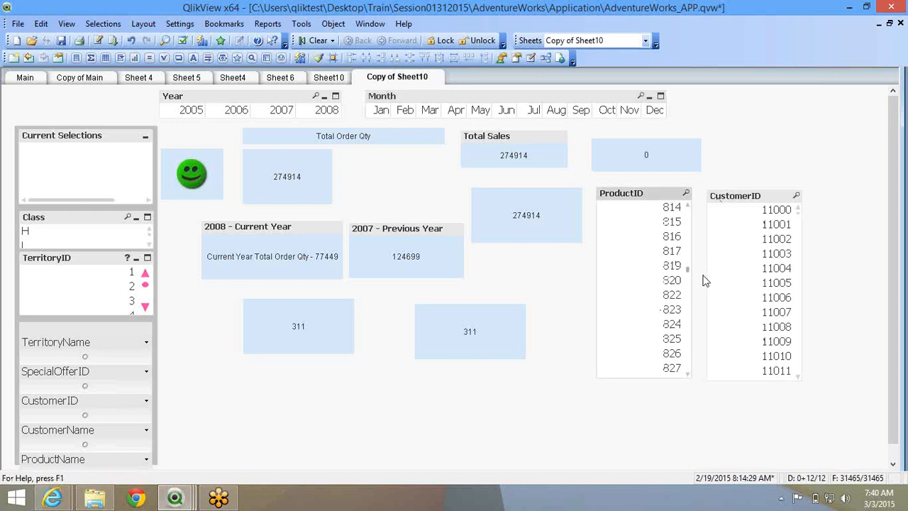
pyautogui.click(671, 269)
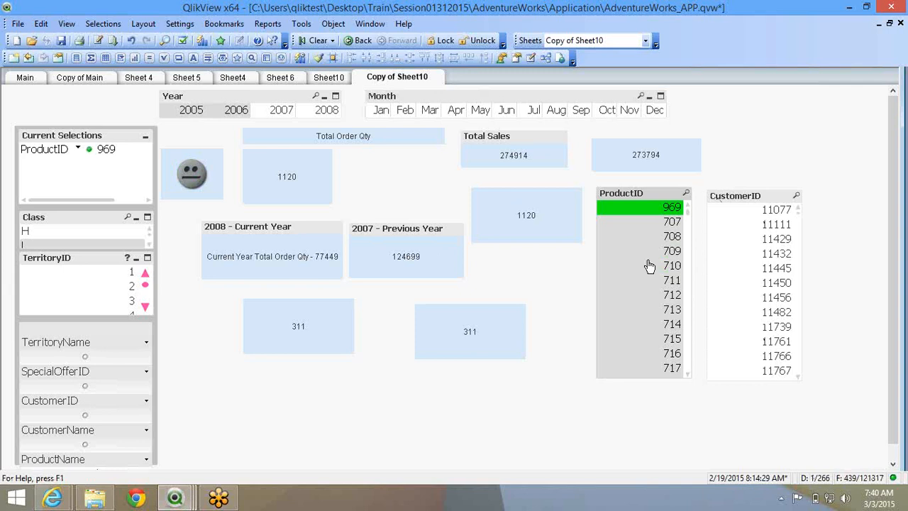
pyautogui.click(657, 311)
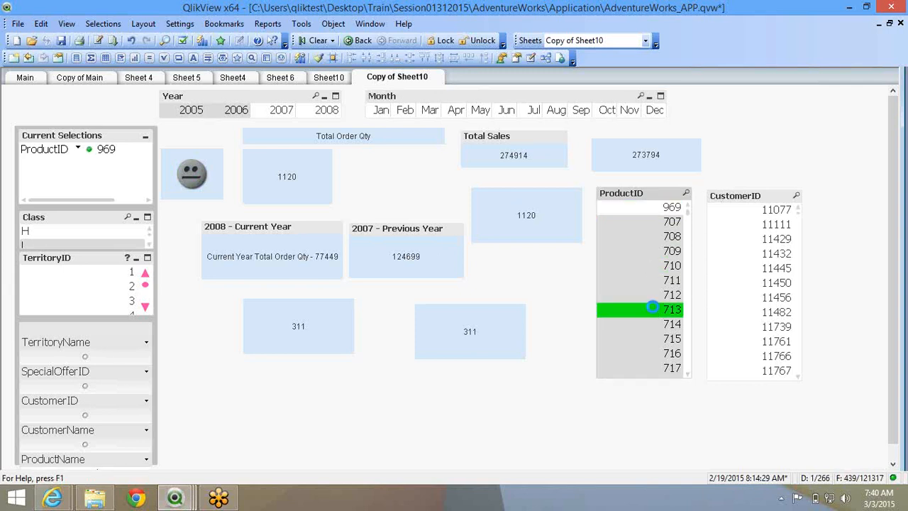
pyautogui.click(658, 222)
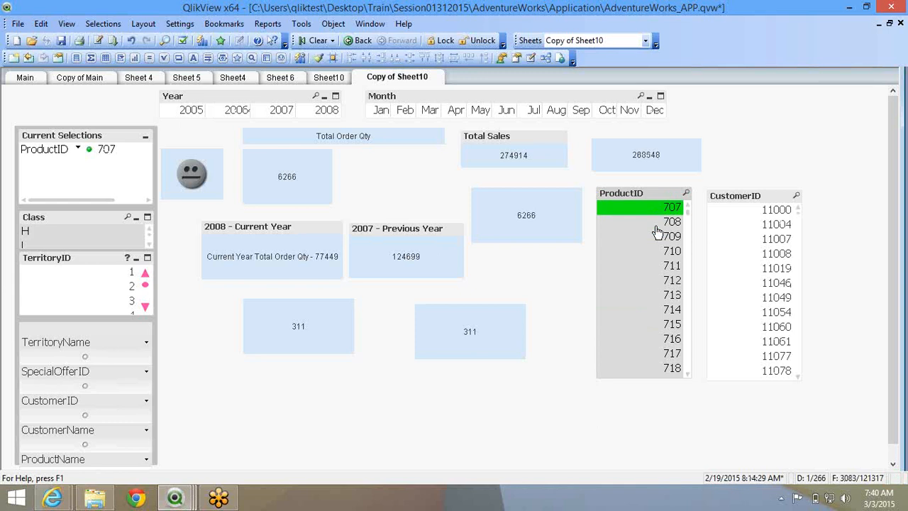
pyautogui.click(642, 225)
pyautogui.click(642, 253)
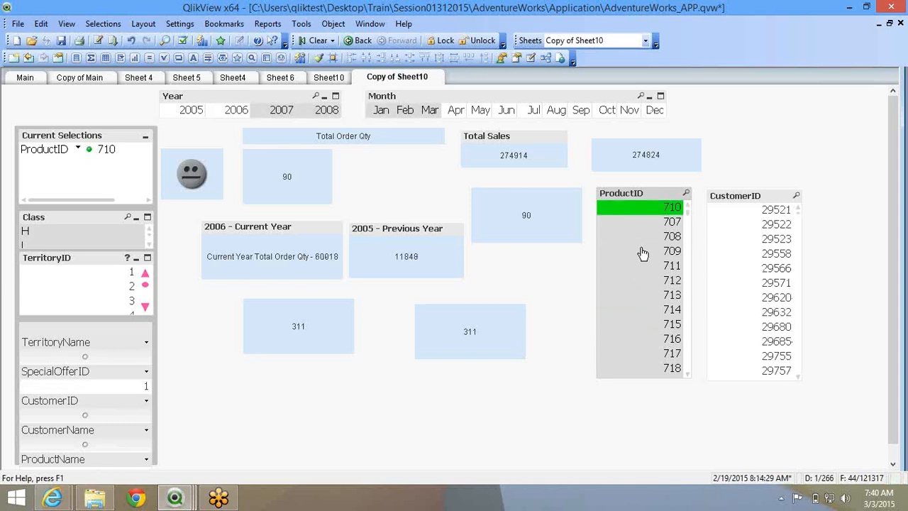
pyautogui.click(643, 252)
pyautogui.click(640, 265)
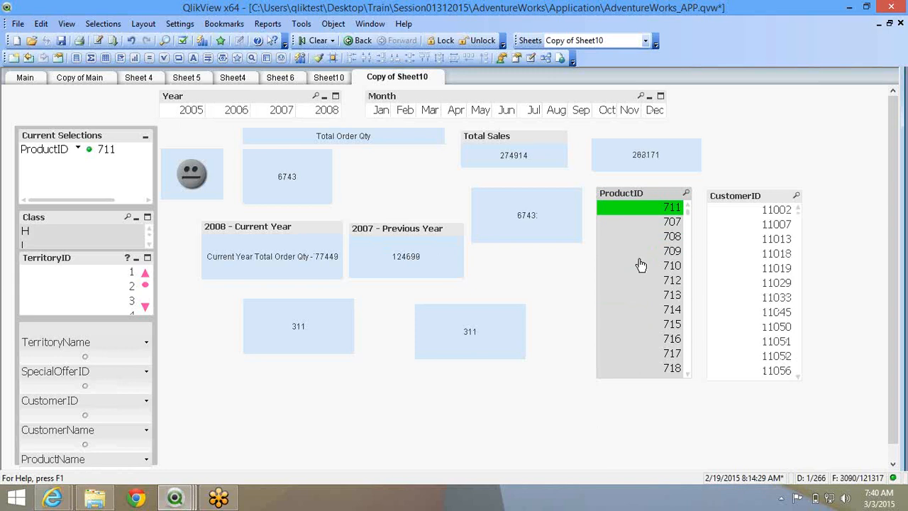
pyautogui.click(650, 225)
pyautogui.click(651, 211)
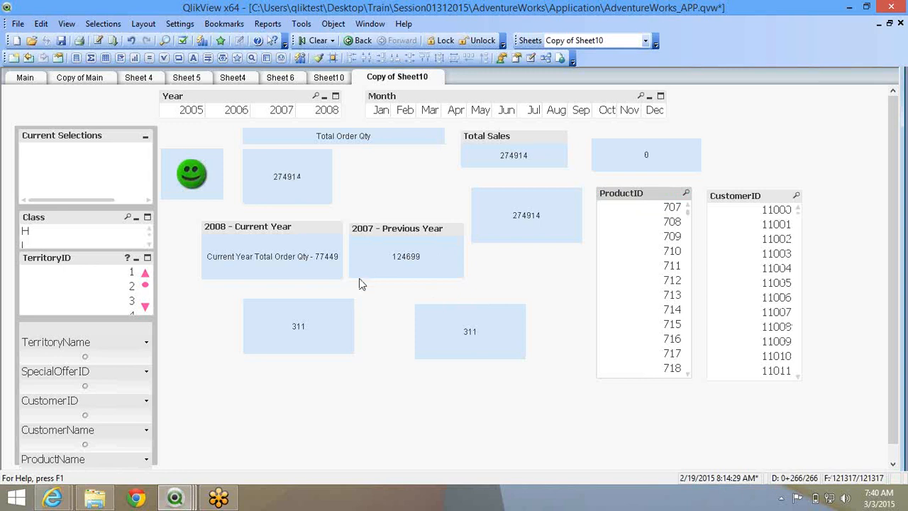
# Filter the sheet to Year 2007 and caption the 311 text object under Current Year "How many bought in 2007".
pyautogui.click(284, 114)
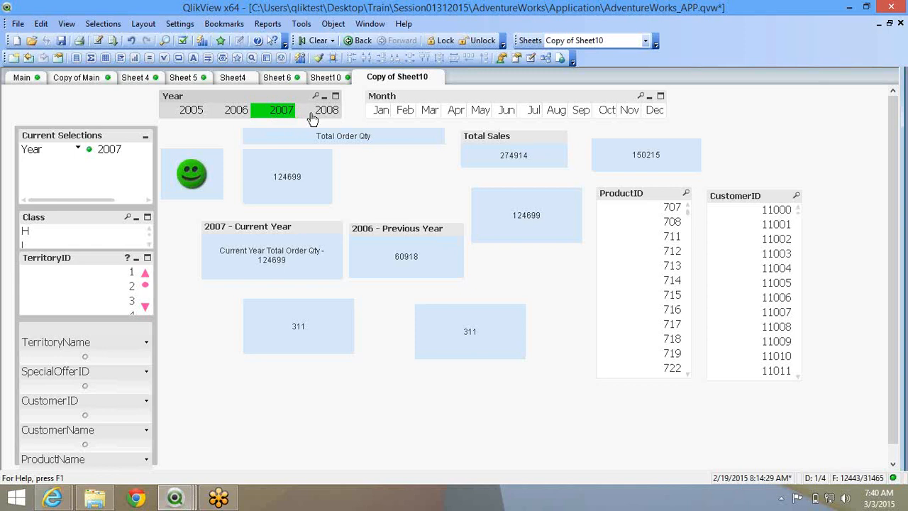
pyautogui.rightClick(300, 332)
pyautogui.click(333, 341)
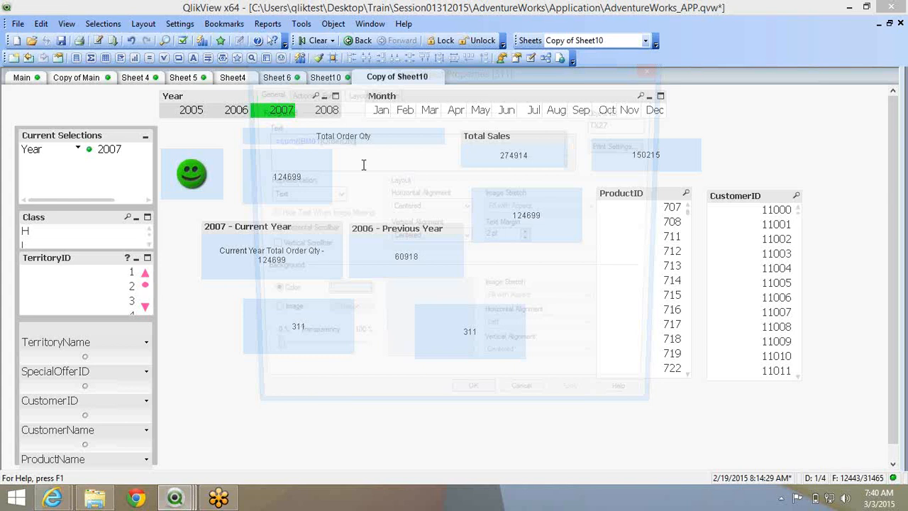
pyautogui.click(383, 92)
pyautogui.click(298, 136)
pyautogui.write('How many bought in 2007')
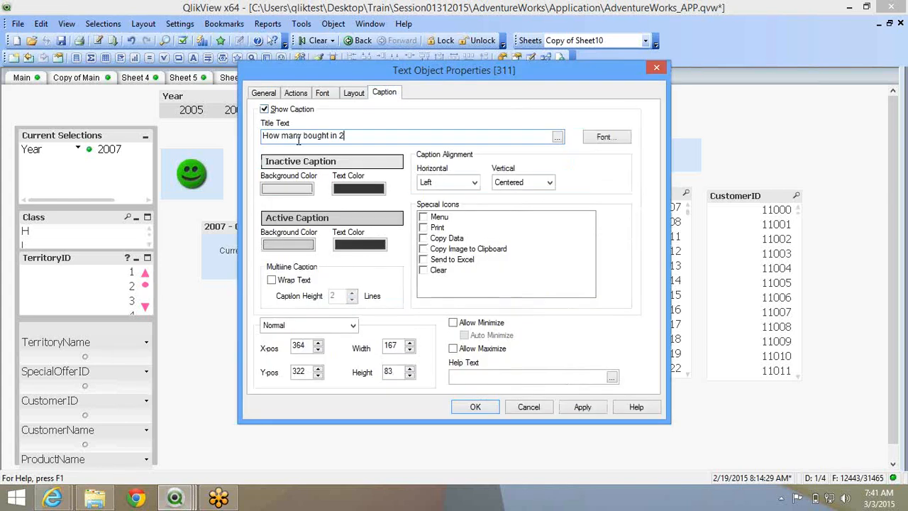
# Remove the BM01 bookmark identifier from the set braces in the text object's sum expression.
pyautogui.click(263, 93)
pyautogui.moveTo(291, 140); pyautogui.dragTo(314, 140)
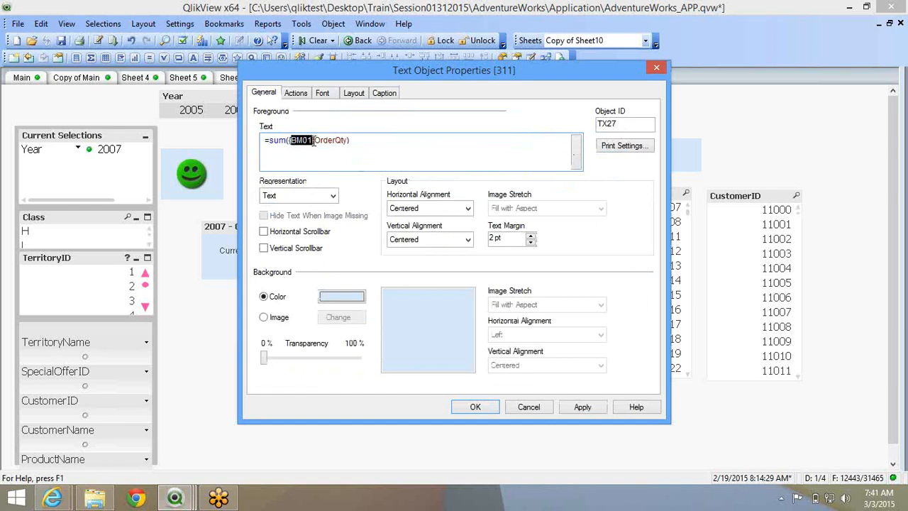
pyautogui.press('Delete')
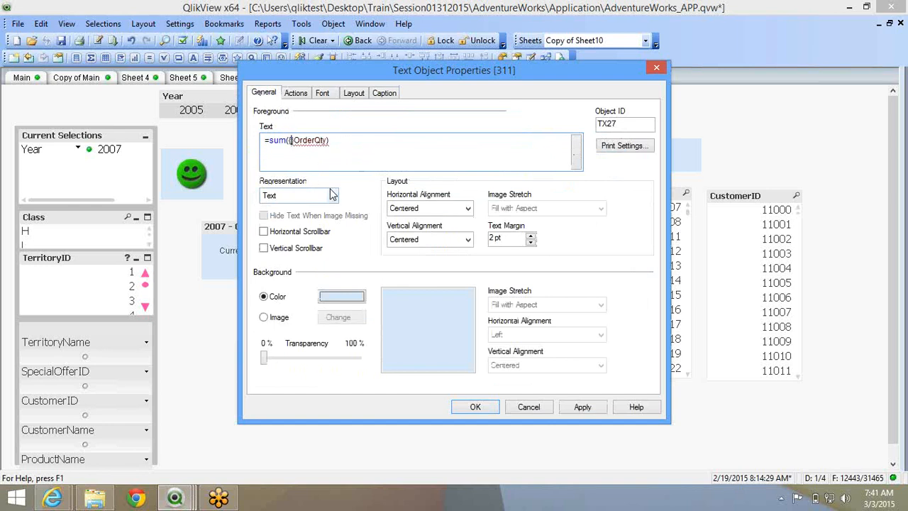
pyautogui.write('Year -')
pyautogui.press('BackSpace')
pyautogui.press('BackSpace')
pyautogui.press('BackSpace')
pyautogui.press('BackSpace')
pyautogui.press('BackSpace')
pyautogui.press('BackSpace')
pyautogui.press('BackSpace')
# Write the set modifier <Year = {2007}> inside the set braces of the expression.
pyautogui.write('$<Year -')
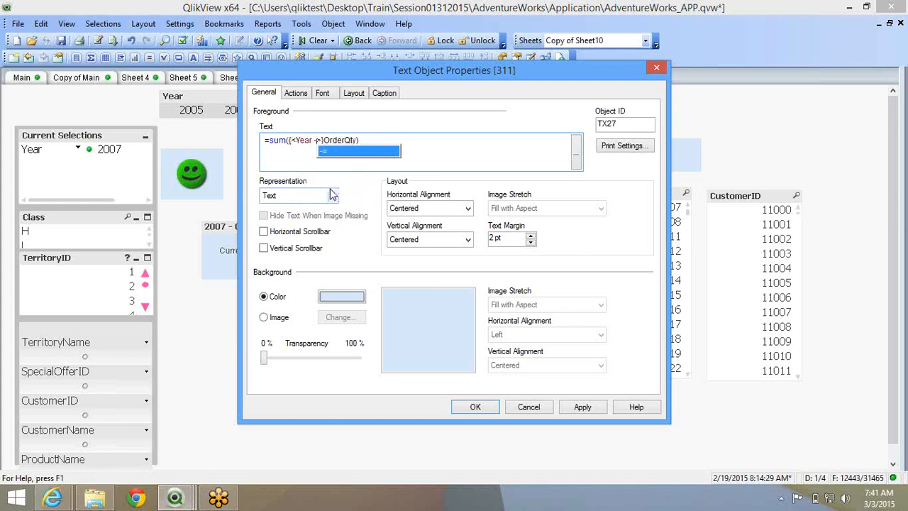
pyautogui.press('BackSpace')
pyautogui.write('= ')
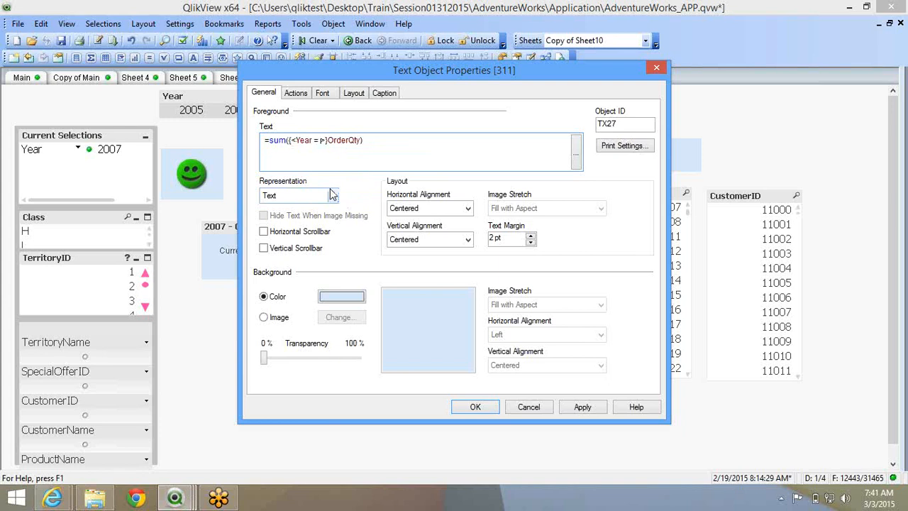
pyautogui.write('{}')
pyautogui.write('2007')
# Replace OrderQty with CustomerID in the expression and change the aggregation function from sum to Count.
pyautogui.doubleClick(381, 141)
pyautogui.write('Cus')
pyautogui.press('Return')
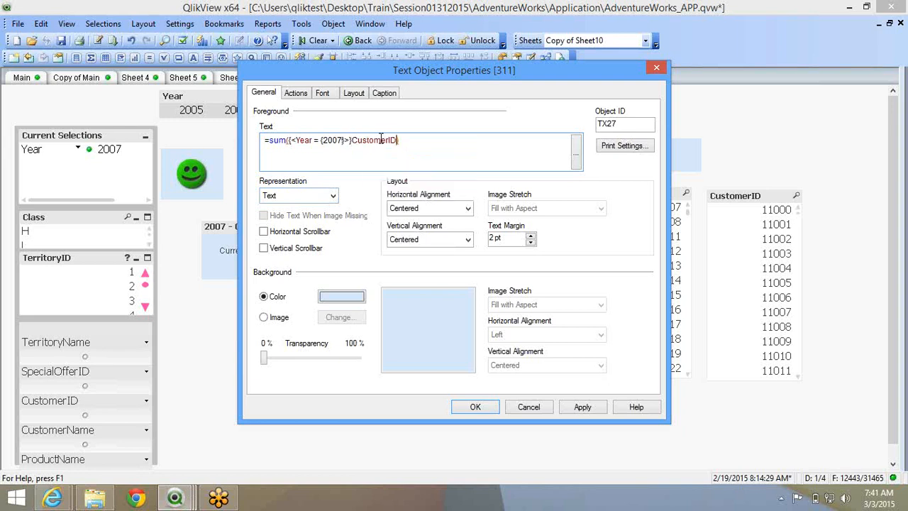
pyautogui.doubleClick(277, 140)
pyautogui.write('Count')
# Insert the DISTINCT keyword before CustomerID so the expression reads =Count({<Year = {2007}>} DISTINCT CustomerID).
pyautogui.click(358, 140)
pyautogui.write('di')
pyautogui.press('BackSpace')
pyautogui.press('BackSpace')
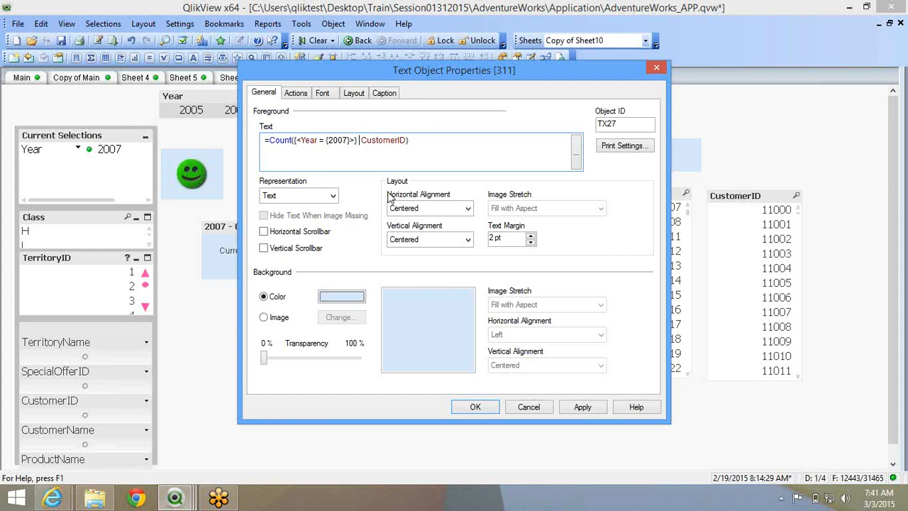
pyautogui.write('Dis')
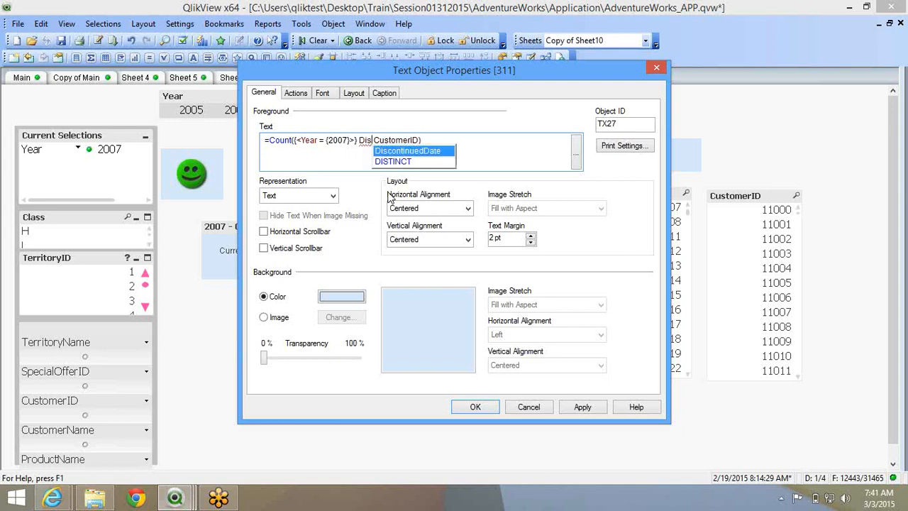
pyautogui.press('Down')
pyautogui.press('Return')
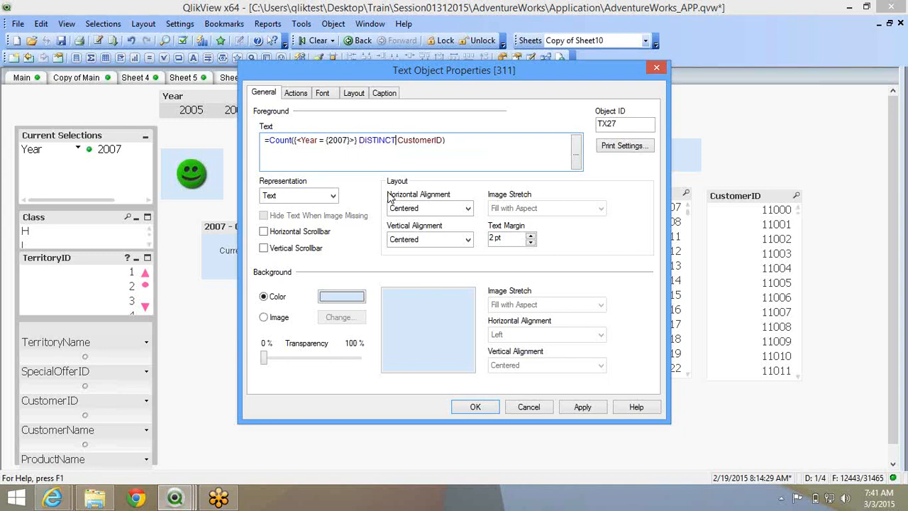
pyautogui.doubleClick(376, 139)
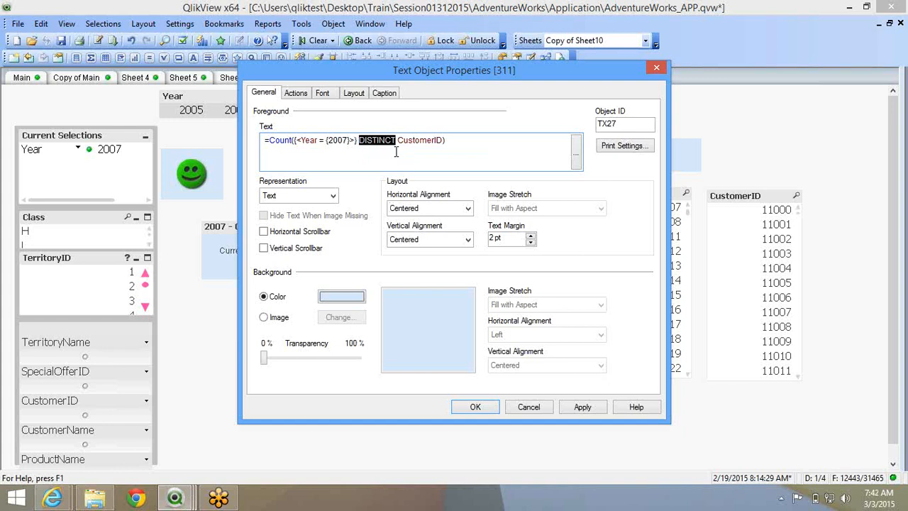
# Apply the text object's expression and toggle the 2007 year selection to check the customer count.
pyautogui.click(488, 412)
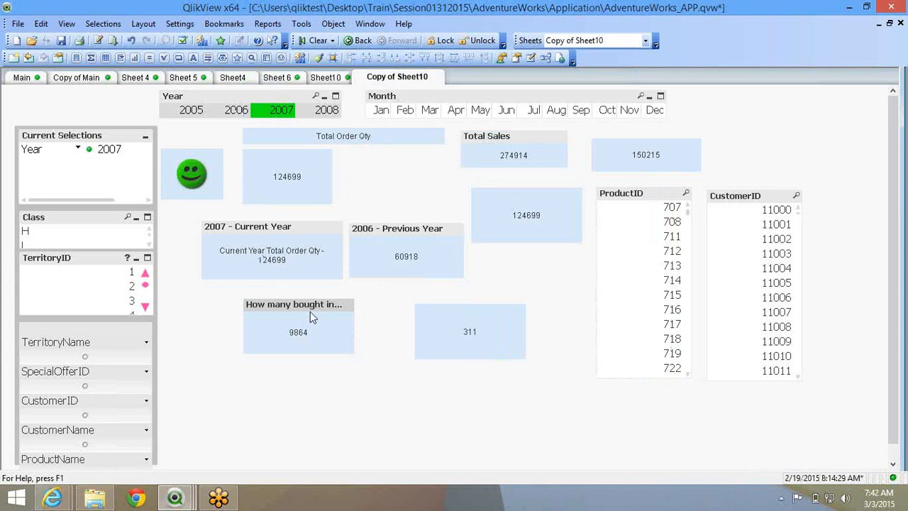
pyautogui.click(281, 112)
pyautogui.click(280, 113)
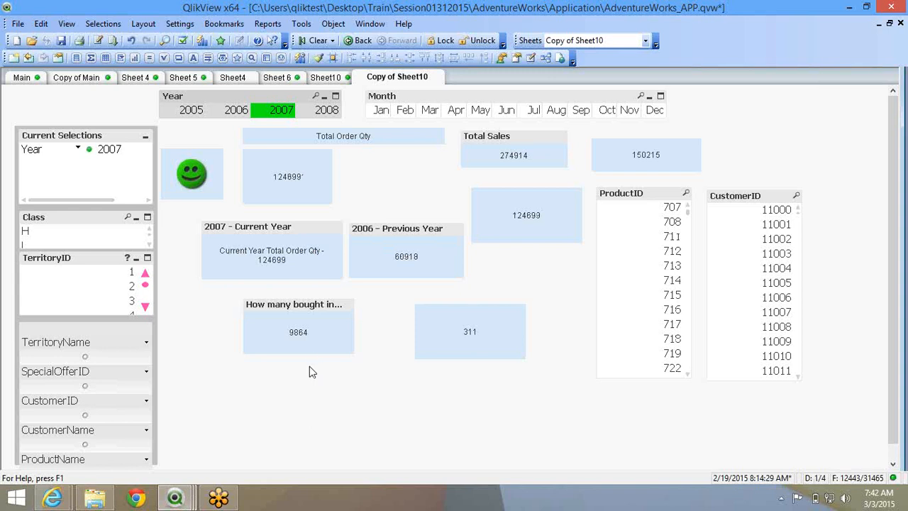
# Copy the Count expression from the "How many bought in 2007" text object and paste it over the neighbouring text object's sum({DailyMonitoring}OrderQty) expression.
pyautogui.rightClick(307, 332)
pyautogui.click(333, 340)
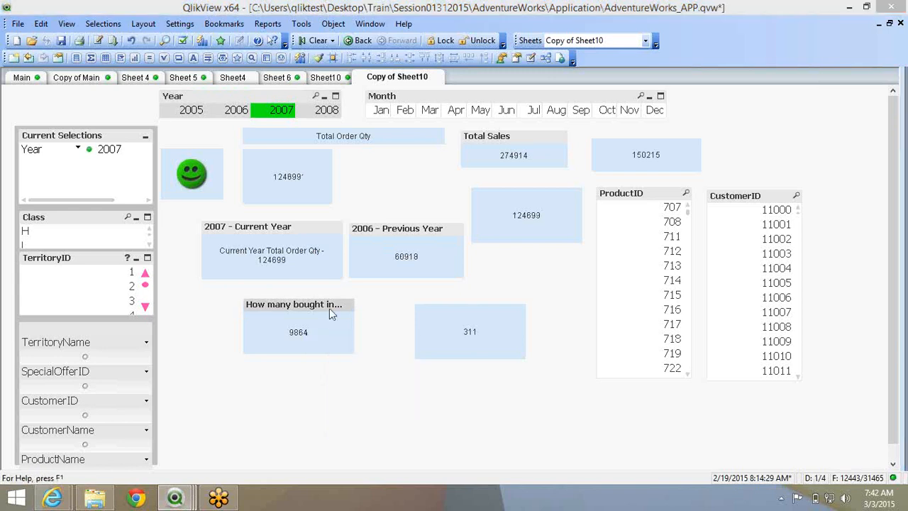
pyautogui.moveTo(458, 140); pyautogui.dragTo(269, 146)
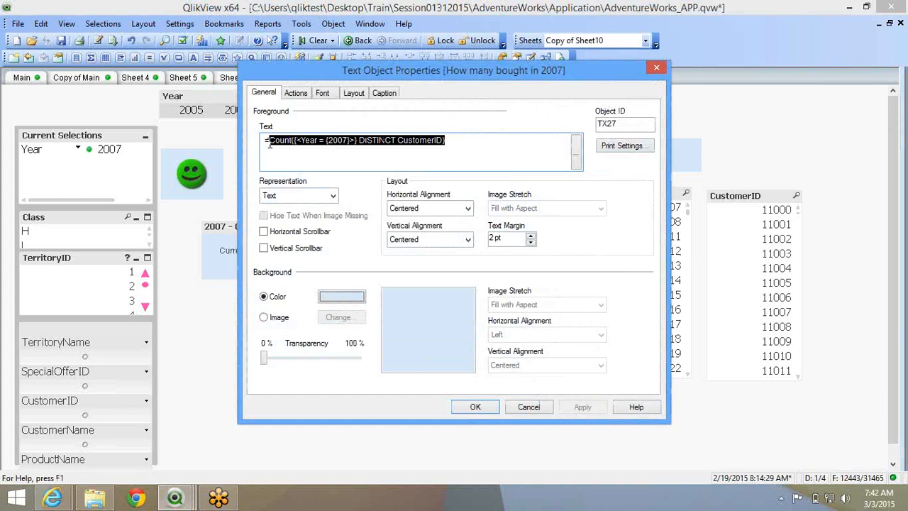
pyautogui.rightClick(270, 144)
pyautogui.click(305, 240)
pyautogui.hotkey('ctrl', 'c')
pyautogui.click(475, 406)
pyautogui.doubleClick(465, 331)
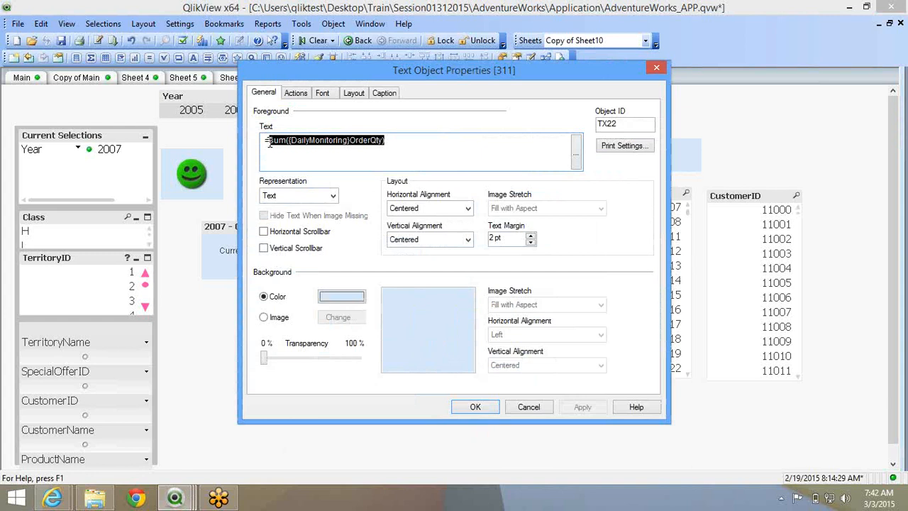
pyautogui.hotkey('ctrl', 'v')
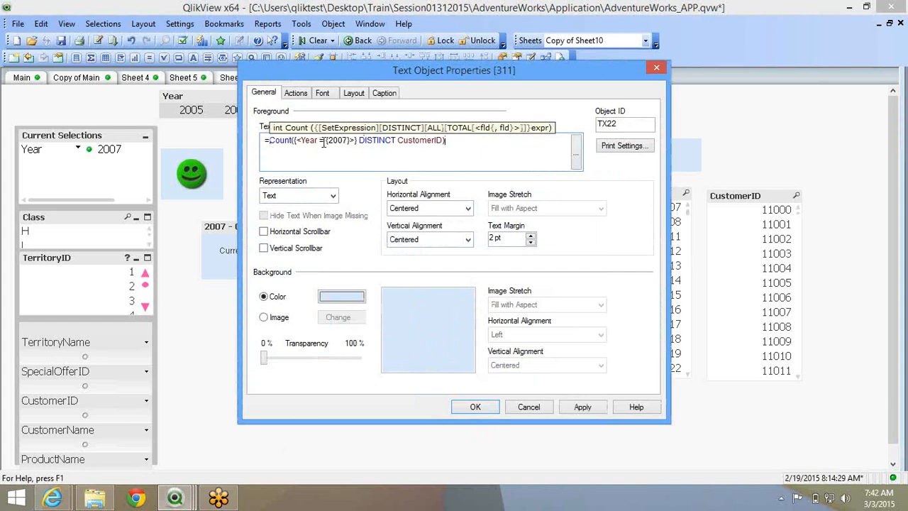
# Change the year in the set modifier to 2008 and add CustomerID as a second modifier field.
pyautogui.moveTo(351, 139); pyautogui.dragTo(305, 140)
pyautogui.click(348, 140)
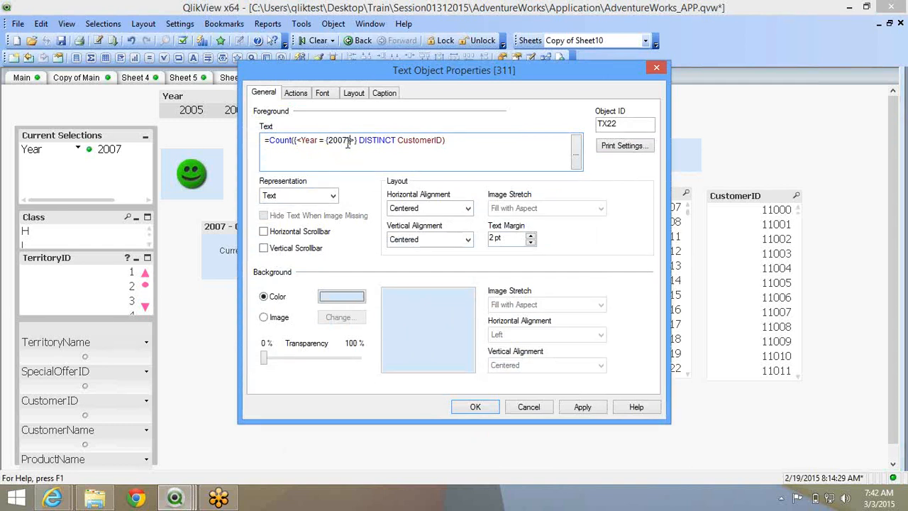
pyautogui.hotkey('shift', 'Left')
pyautogui.write('8}, ')
pyautogui.write('Cus')
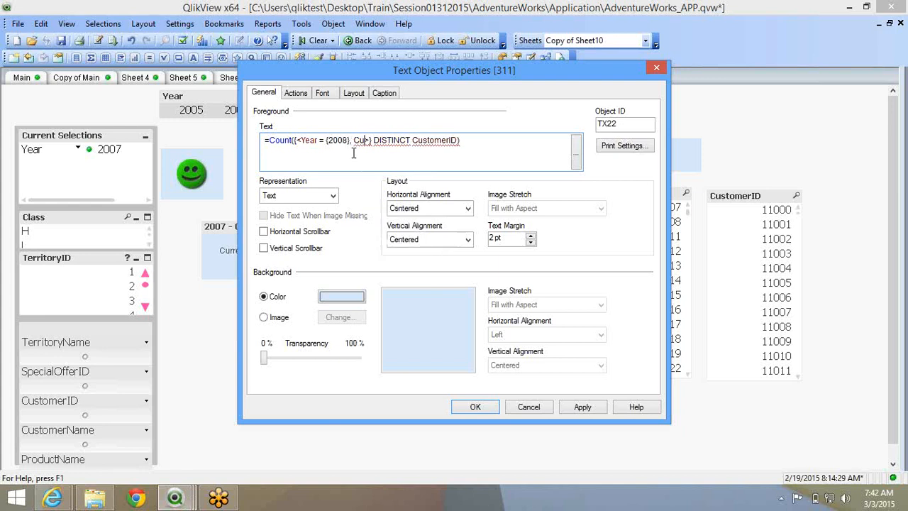
pyautogui.press('Down')
pyautogui.press('Return')
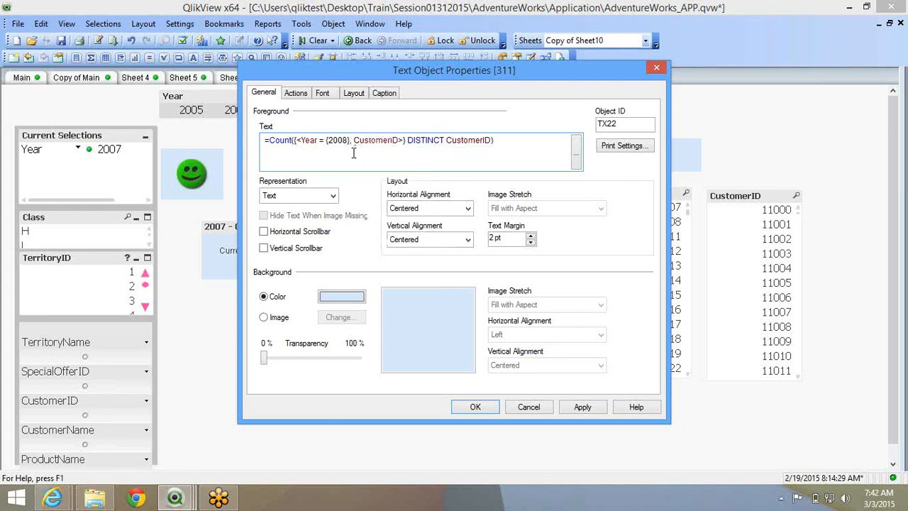
# Assign CustomerID a P( element function, insert the copied 2007 expression inside it and delete its Count function name.
pyautogui.write('= ')
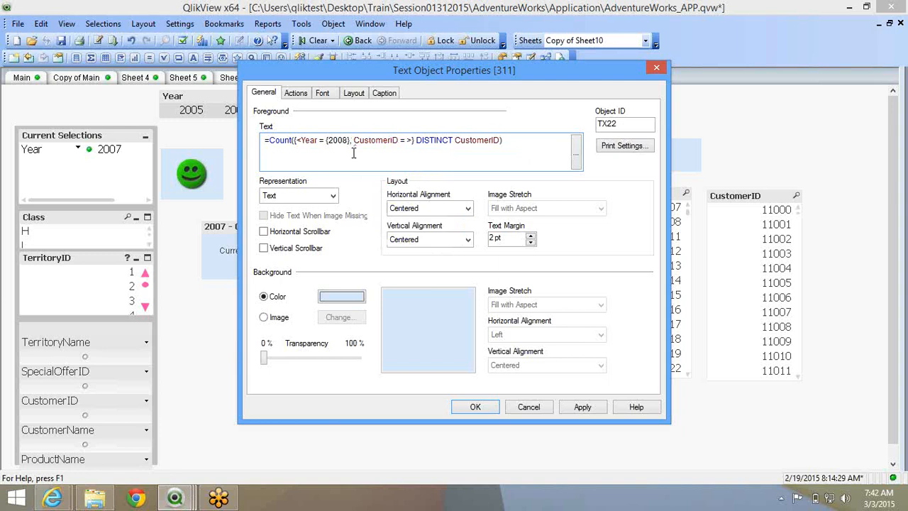
pyautogui.write('P(')
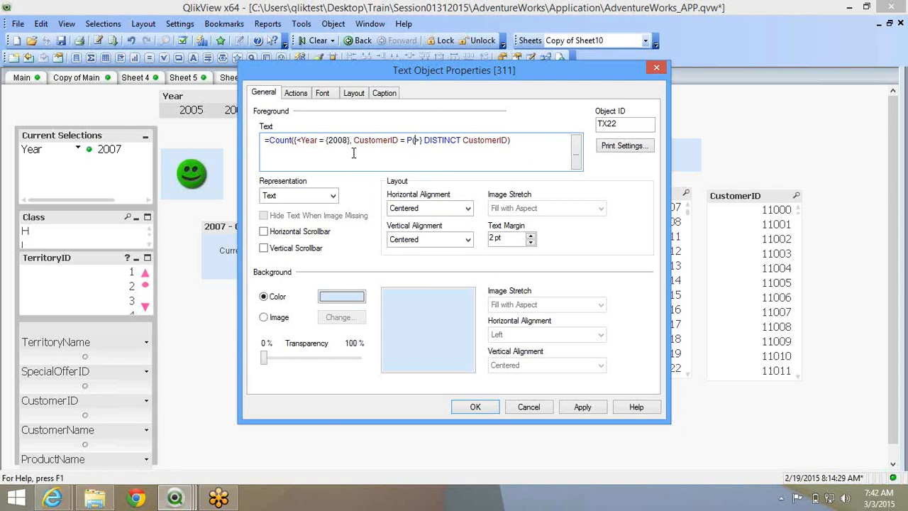
pyautogui.hotkey('ctrl', 'v')
pyautogui.write(',')
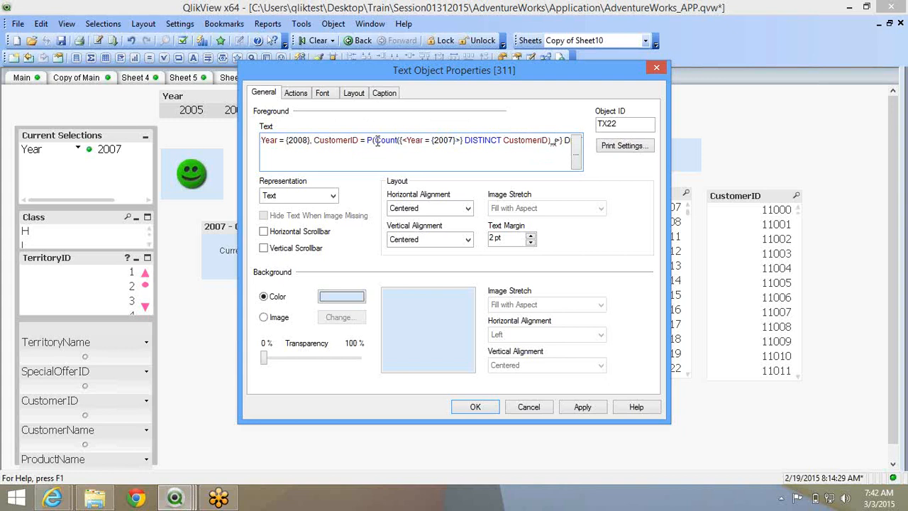
pyautogui.doubleClick(378, 140)
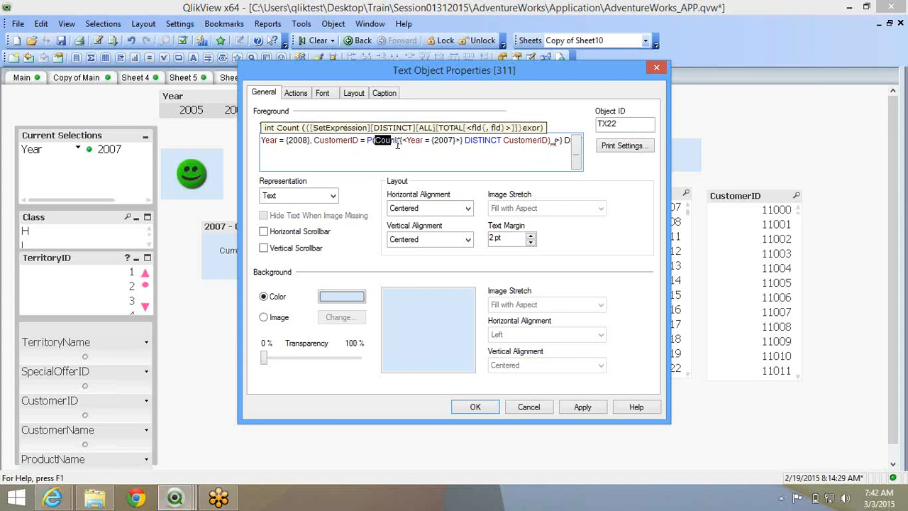
pyautogui.moveTo(397, 145); pyautogui.dragTo(397, 144)
pyautogui.press('Delete')
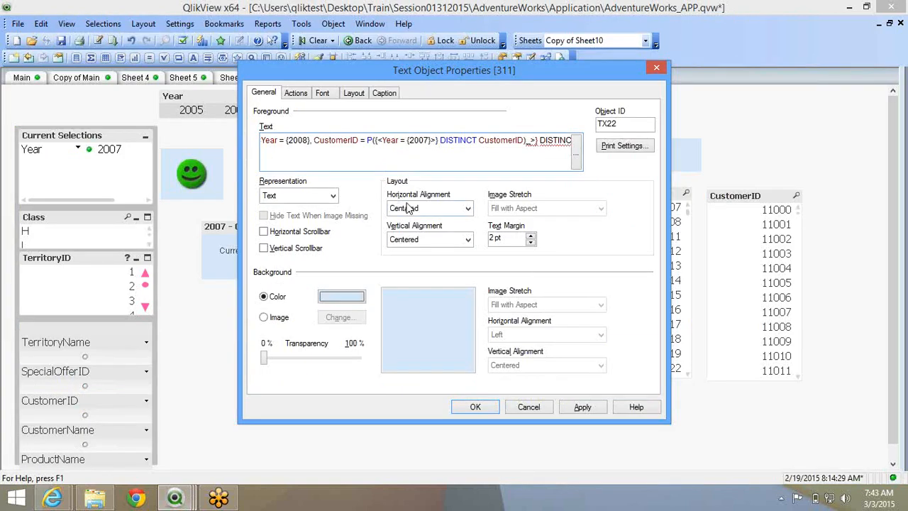
# Insert the set identifier 1 before <Year = {2007}> and clean up the stray character after the P() function.
pyautogui.write('1')
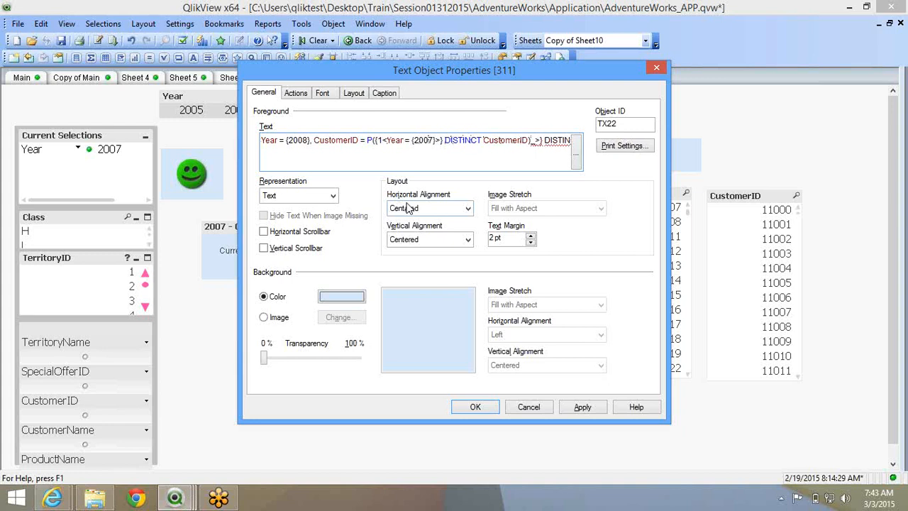
pyautogui.press('BackSpace')
pyautogui.write('>')
pyautogui.press('Right')
pyautogui.press('BackSpace')
pyautogui.press('Left')
pyautogui.press('Left')
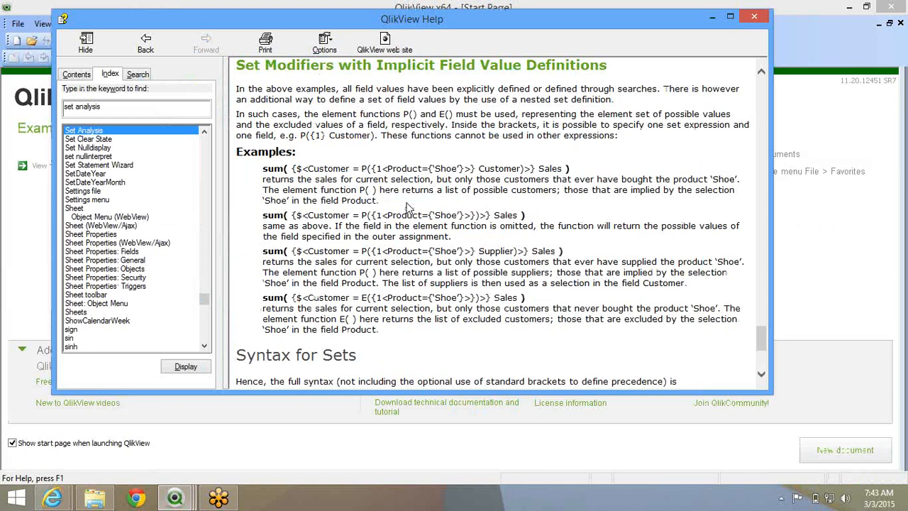
# In the full expression editor, remove DISTINCT and the extra spaces before CustomerID inside P(), and accept the expression.
pyautogui.hotkey('alt', 'Tab')
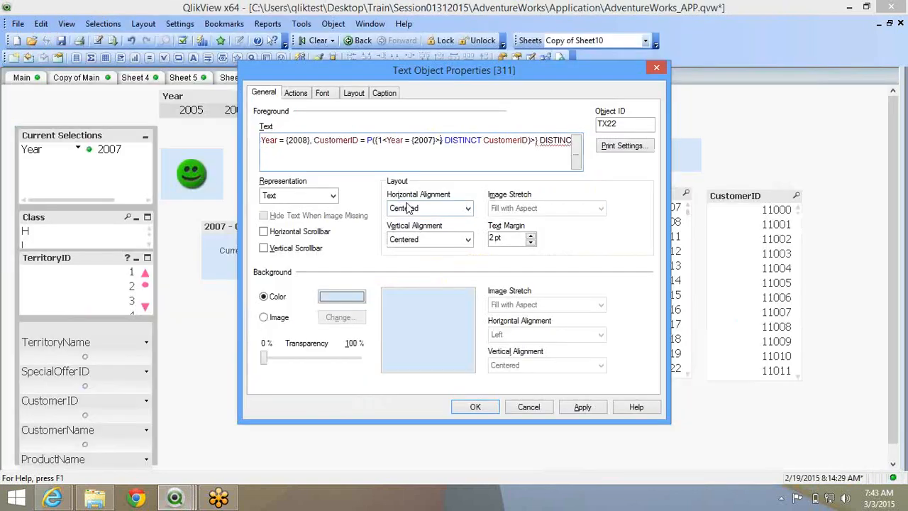
pyautogui.click(576, 154)
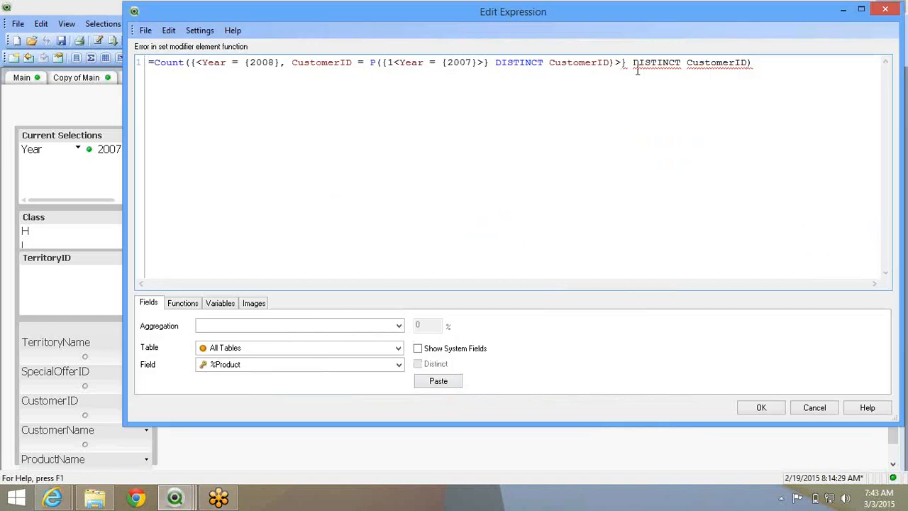
pyautogui.click(615, 61)
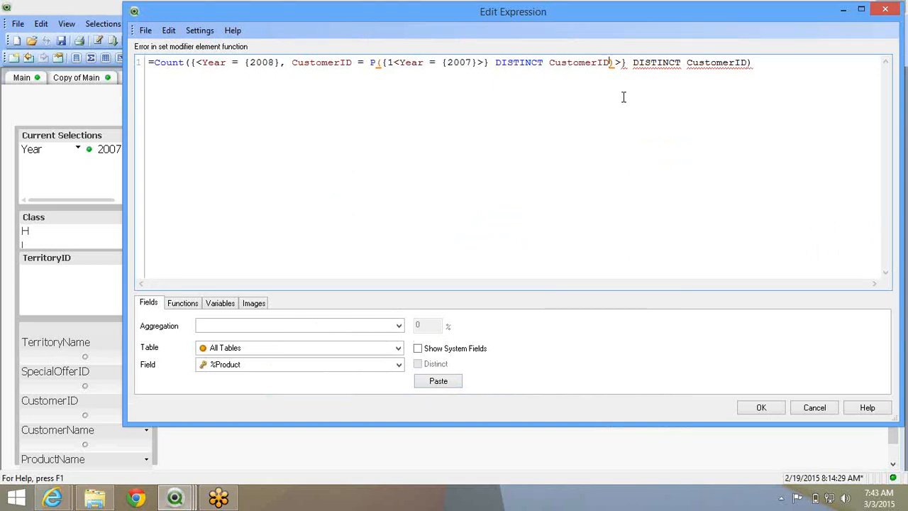
pyautogui.click(468, 63)
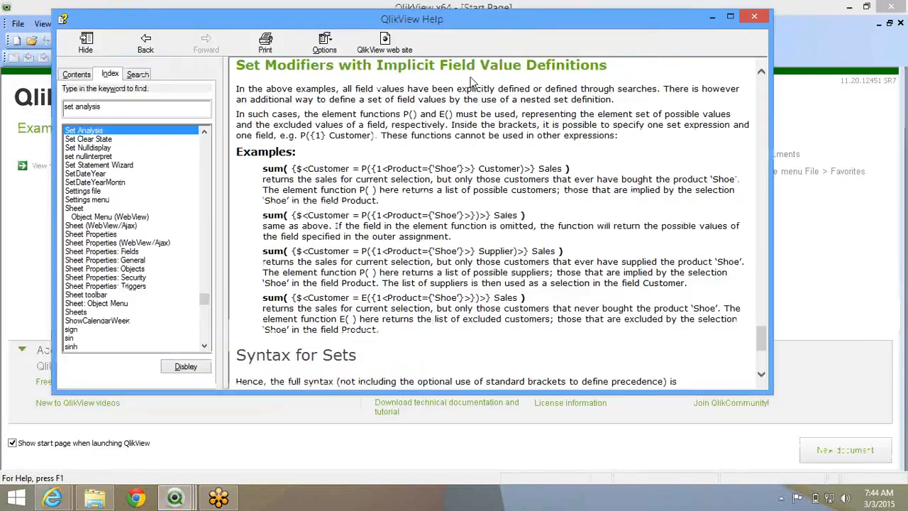
pyautogui.hotkey('alt', 'Tab')
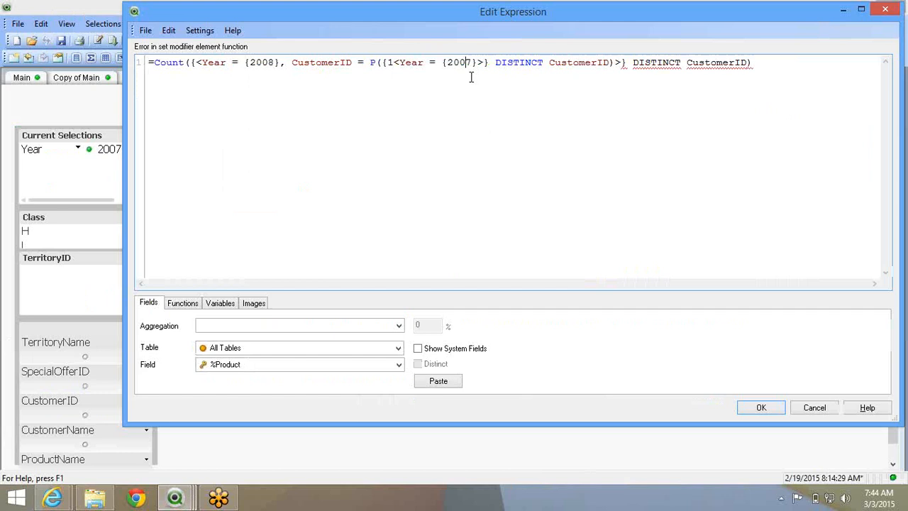
pyautogui.doubleClick(497, 63)
pyautogui.press('Delete')
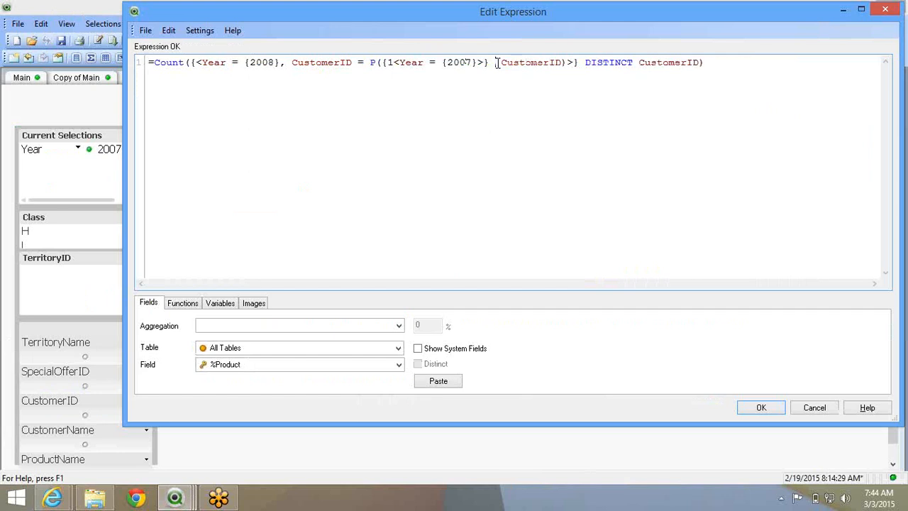
pyautogui.press('Delete')
pyautogui.press('Delete')
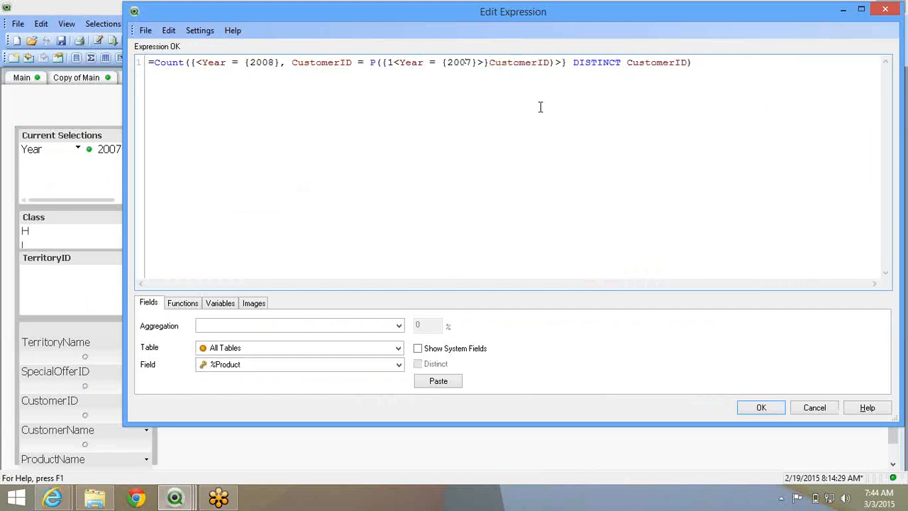
pyautogui.click(763, 409)
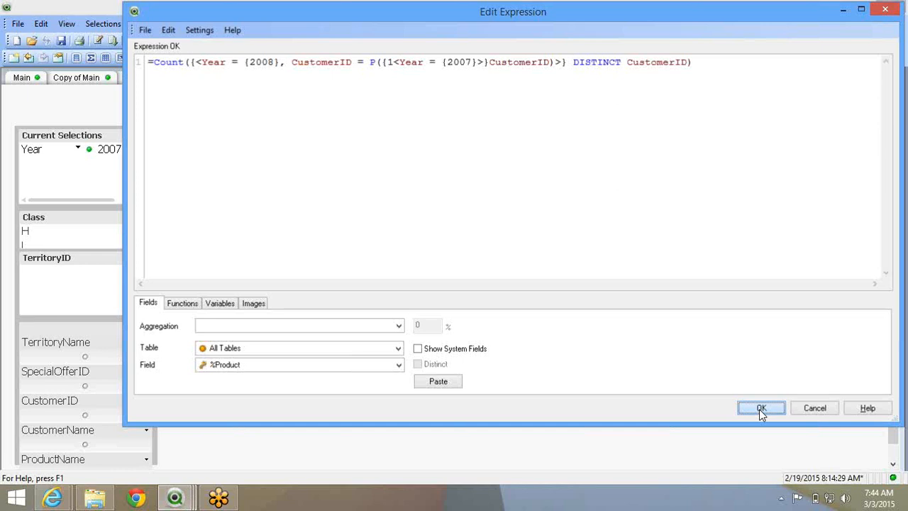
pyautogui.click(761, 410)
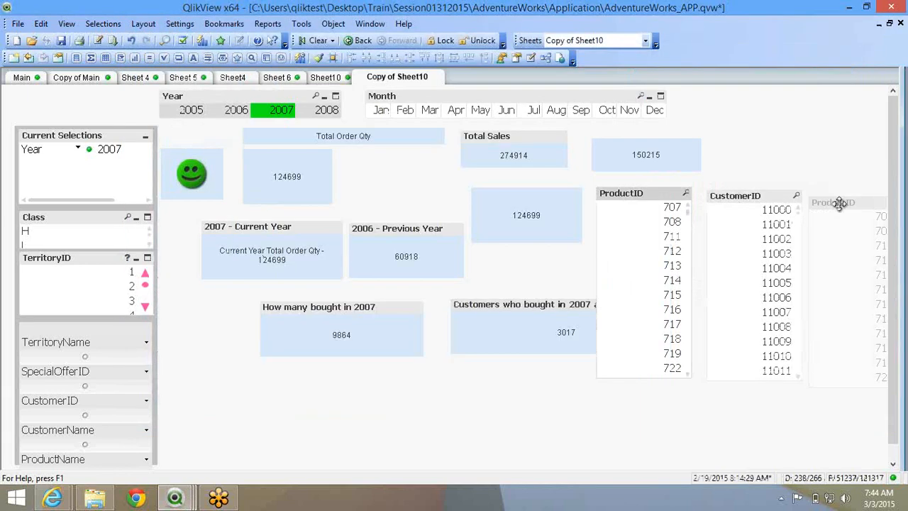
# Place the ProductID list box to the right of CustomerID and narrow the "Customers who bought in 2007 and 2008" text object.
pyautogui.moveTo(830, 203); pyautogui.dragTo(800, 187)
pyautogui.click(658, 304)
pyautogui.moveTo(681, 324); pyautogui.dragTo(657, 323)
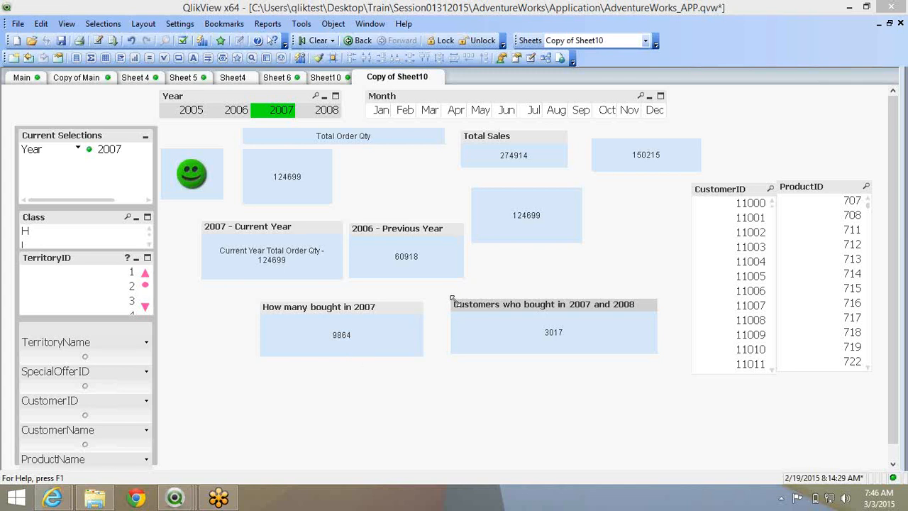
# Open the expression of the "Customers who bought in 2007 and 2008" text object in the expression editor.
pyautogui.rightClick(506, 314)
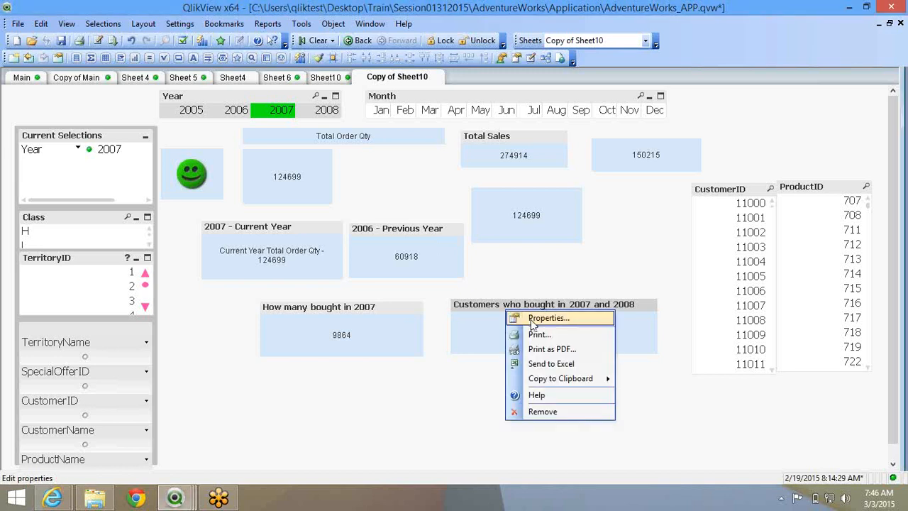
pyautogui.click(548, 318)
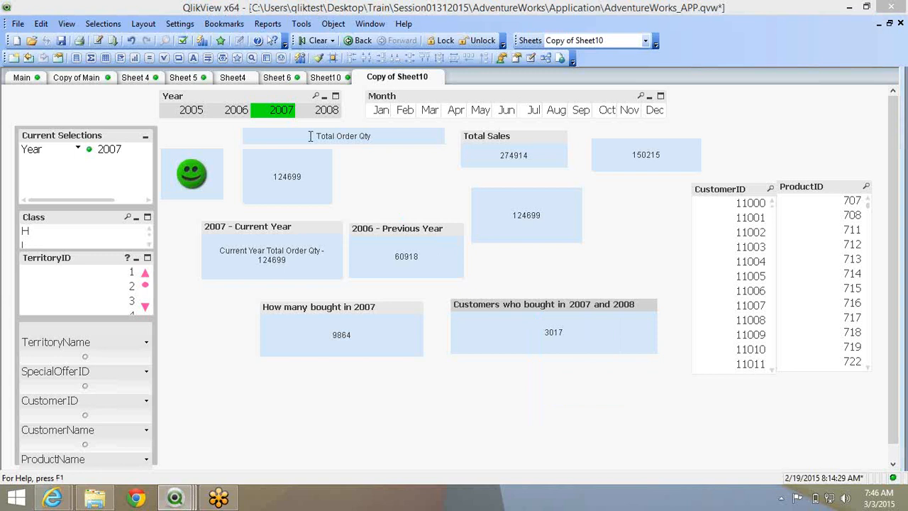
pyautogui.click(264, 92)
pyautogui.click(631, 129)
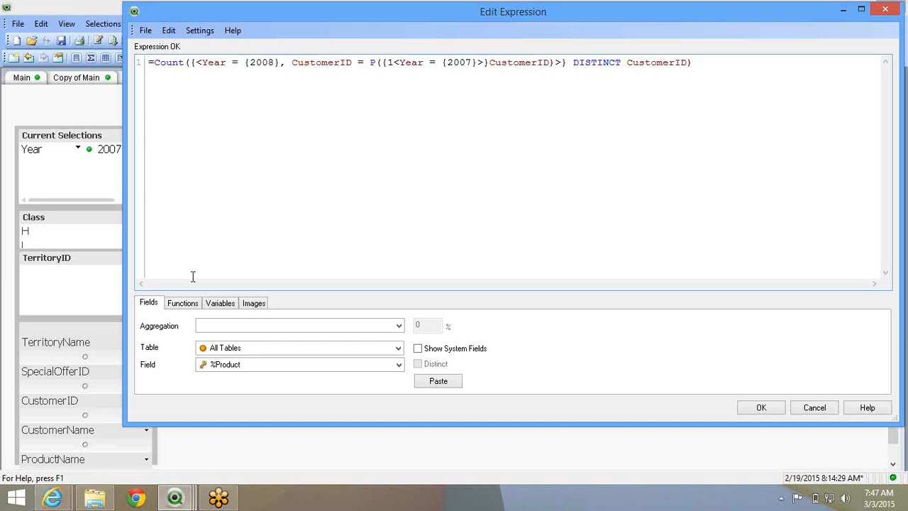
# Look through the full function name list in the expression editor for the element functions P() and E().
pyautogui.click(190, 305)
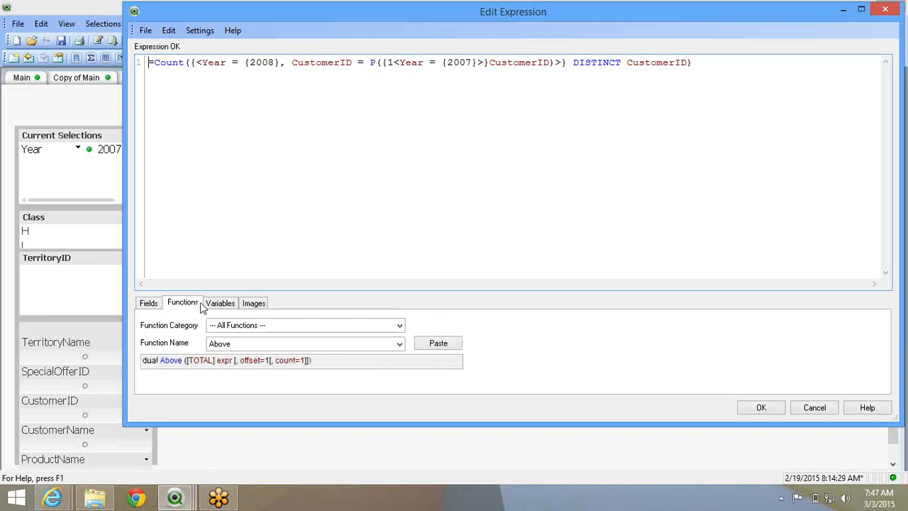
pyautogui.click(255, 325)
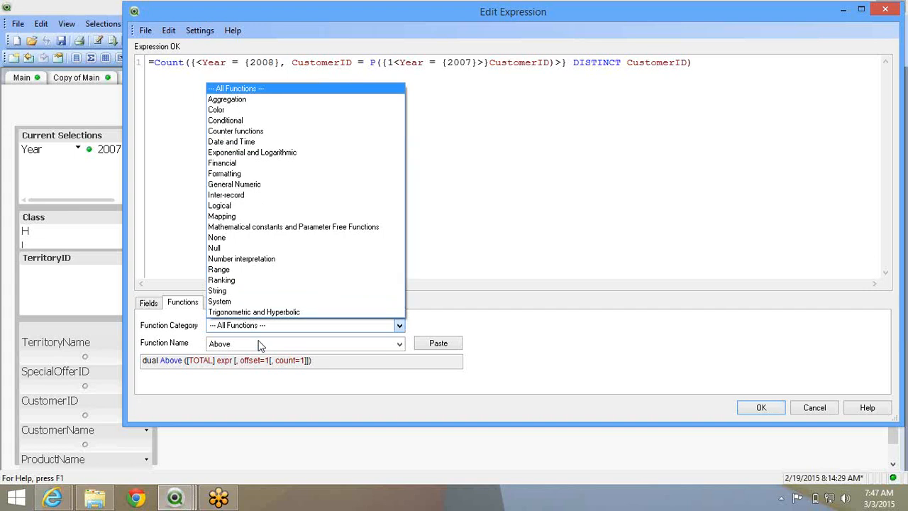
pyautogui.click(260, 345)
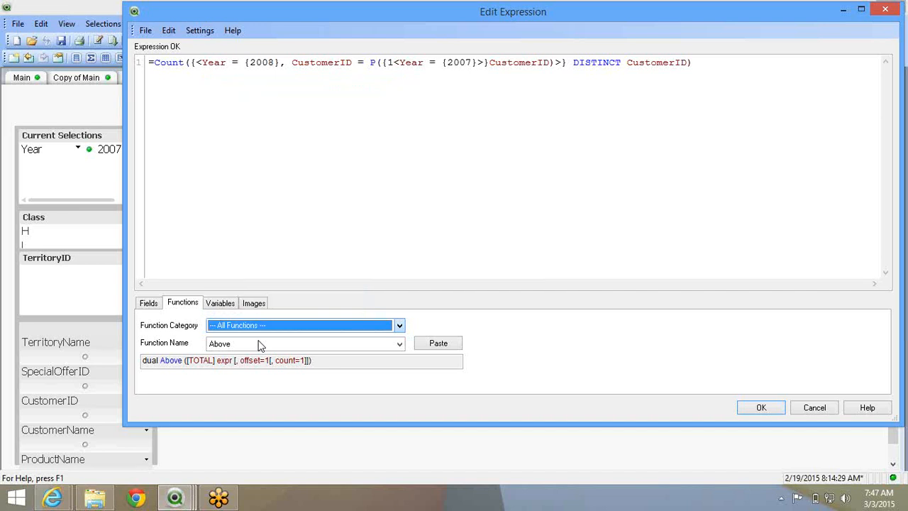
pyautogui.press('Tab')
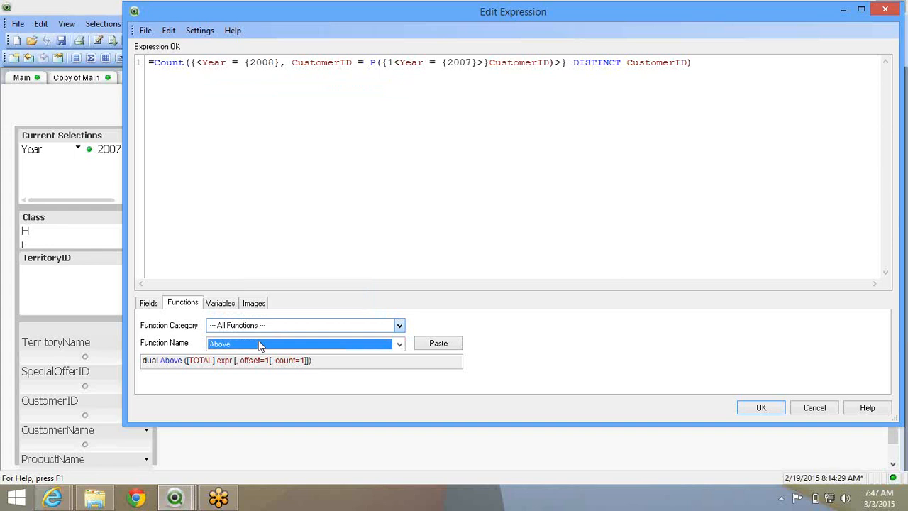
pyautogui.click(260, 345)
pyautogui.scroll(-20, 264, 312)
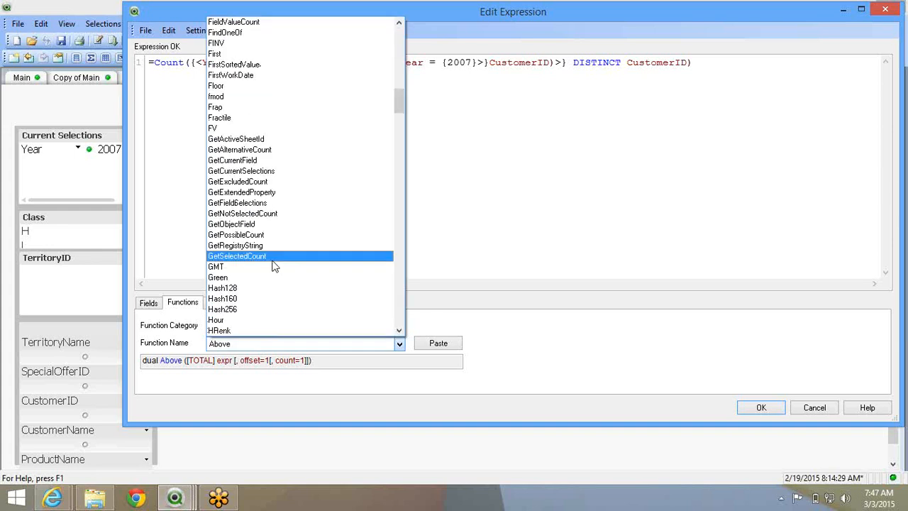
pyautogui.scroll(5, 263, 102)
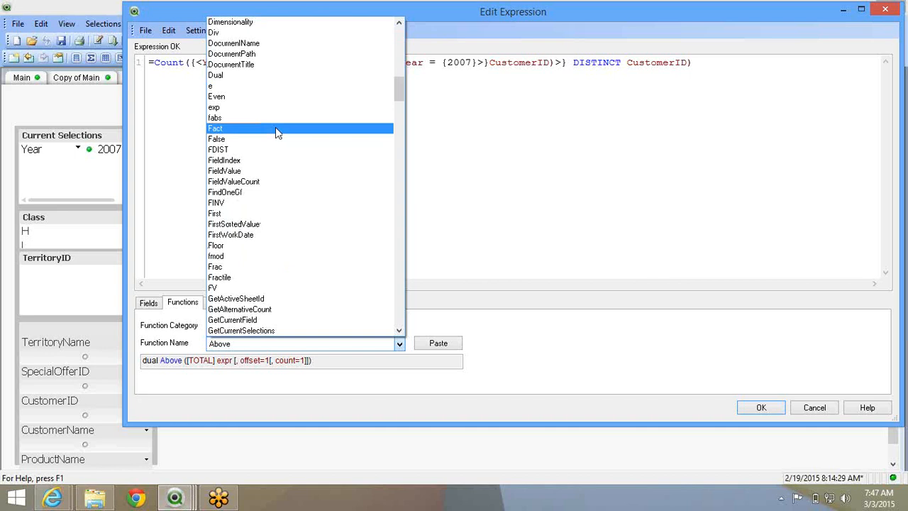
pyautogui.scroll(20, 276, 132)
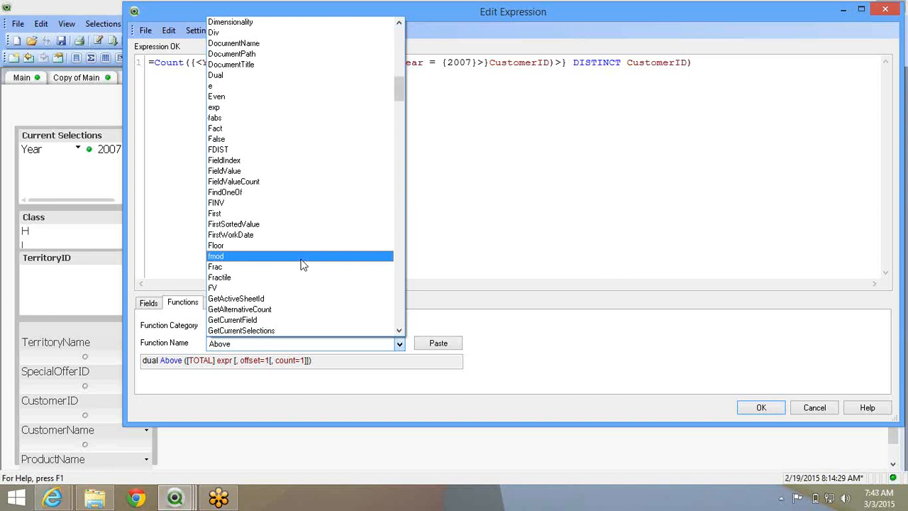
pyautogui.scroll(1, 301, 265)
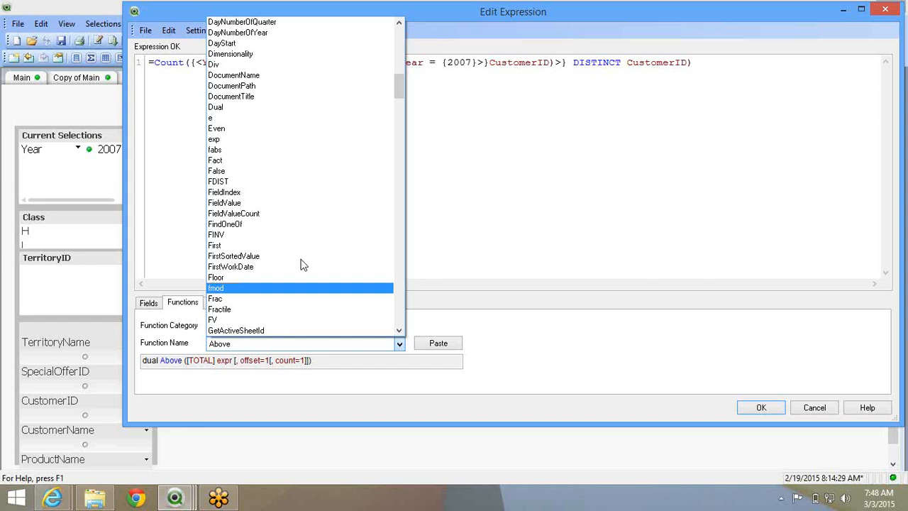
pyautogui.click(580, 93)
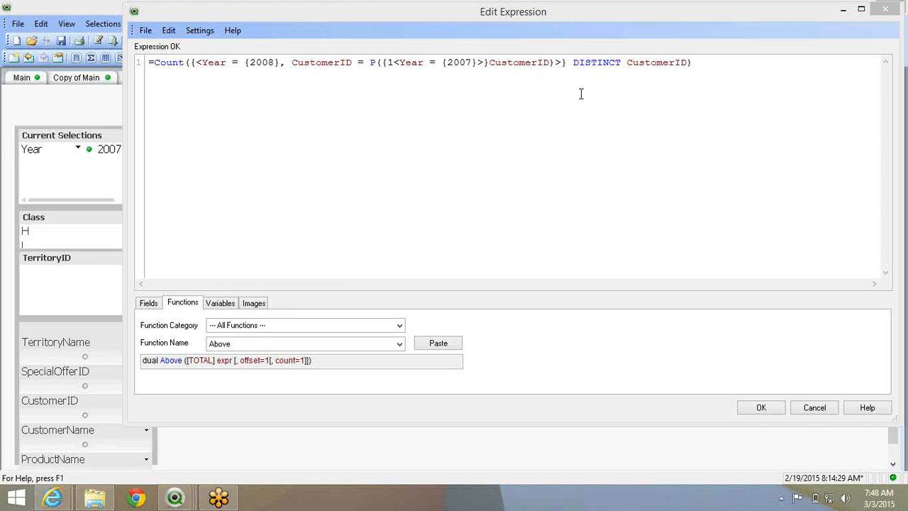
# Switch to QlikView Help and review the E() element function example in the Set Analysis topic.
pyautogui.moveTo(204, 481)
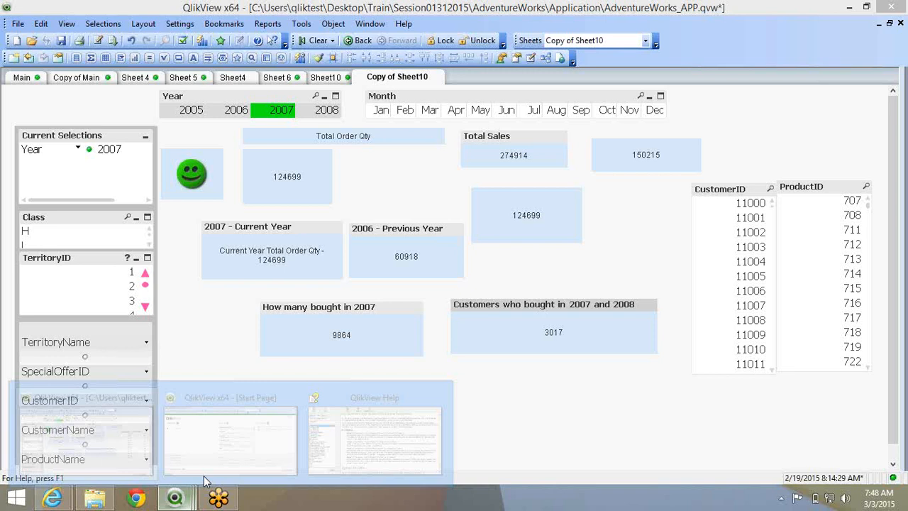
pyautogui.click(213, 443)
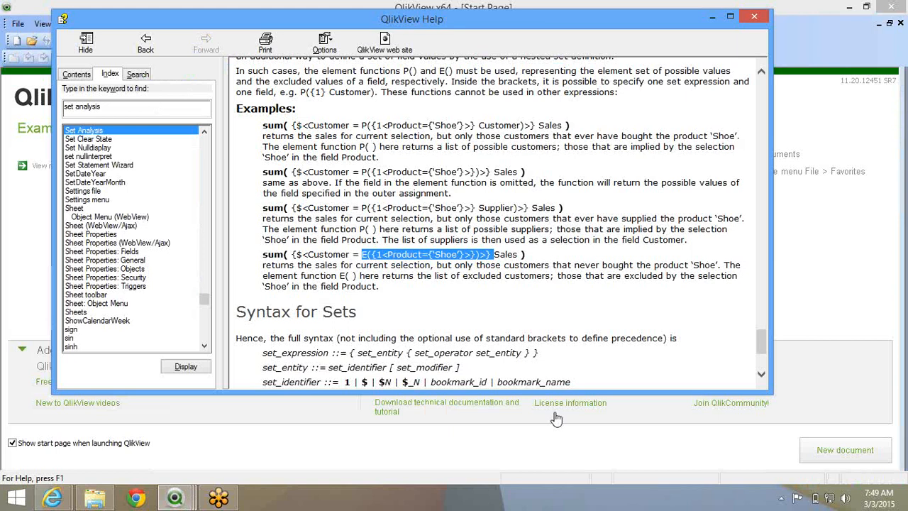
pyautogui.click(415, 307)
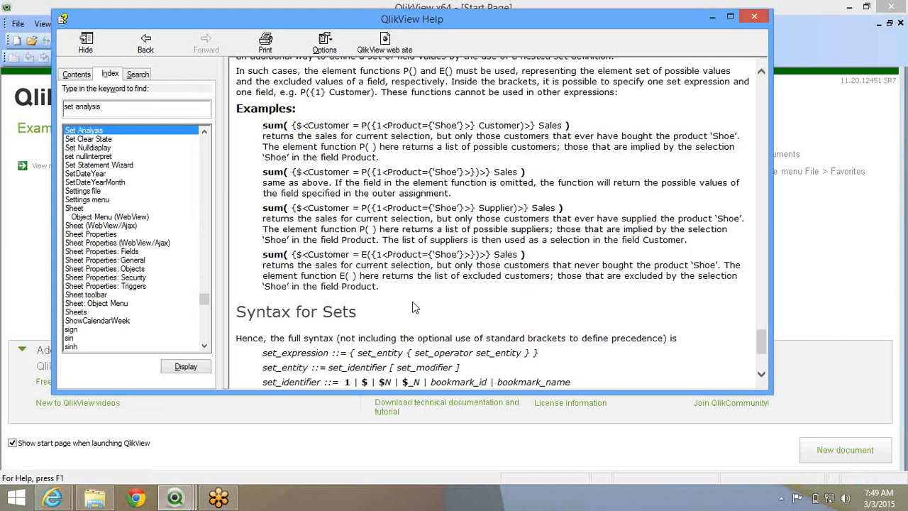
pyautogui.hotkey('alt', 'Tab')
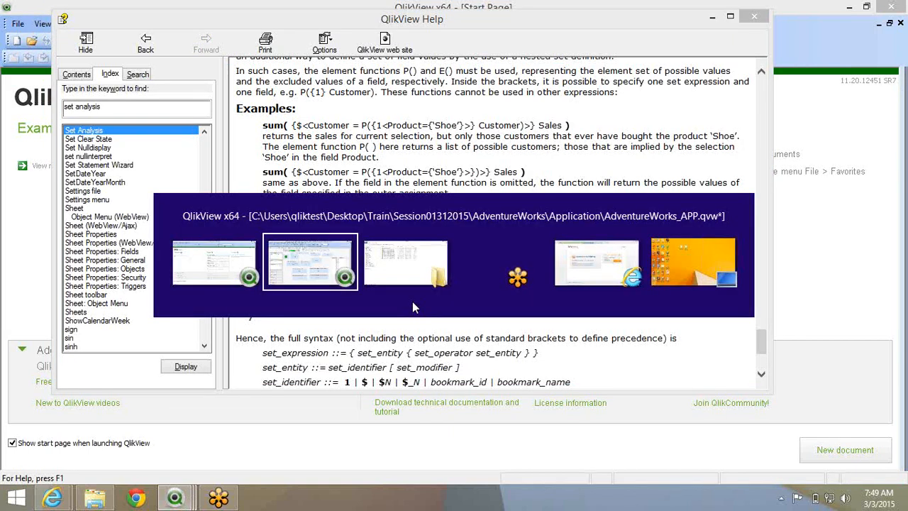
pyautogui.hotkey('alt', 'Tab')
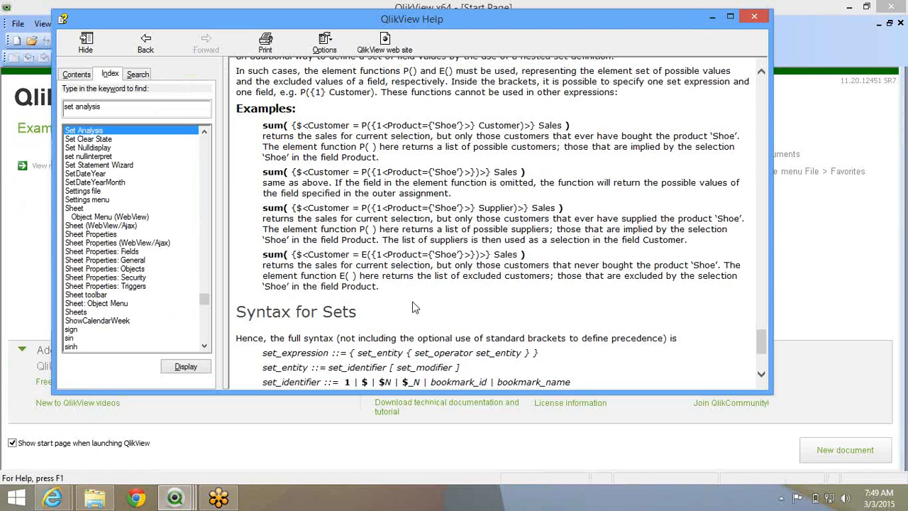
# Return to AdventureWorks_APP and place copies of the "How many bought in 2007" and "Customers who bought in 2007 and 2008" text objects below the originals.
pyautogui.hotkey('alt', 'Tab')
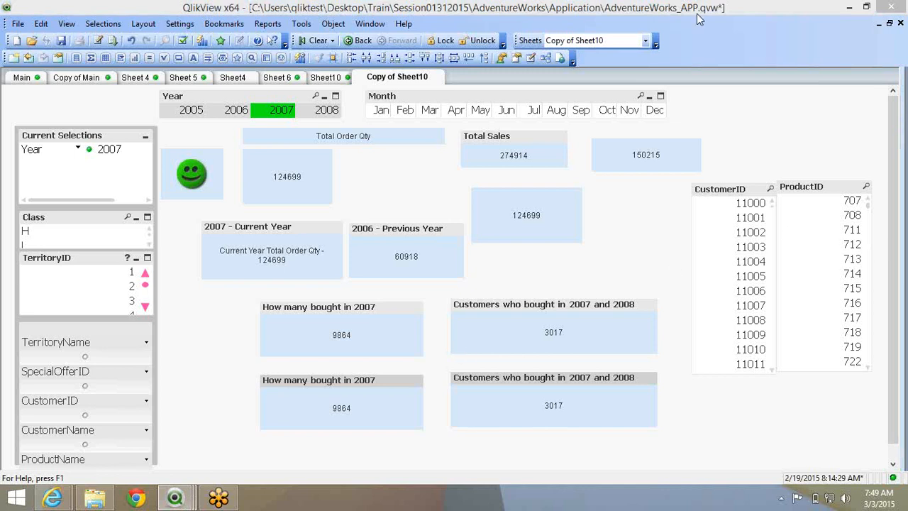
pyautogui.rightClick(519, 402)
pyautogui.click(681, 282)
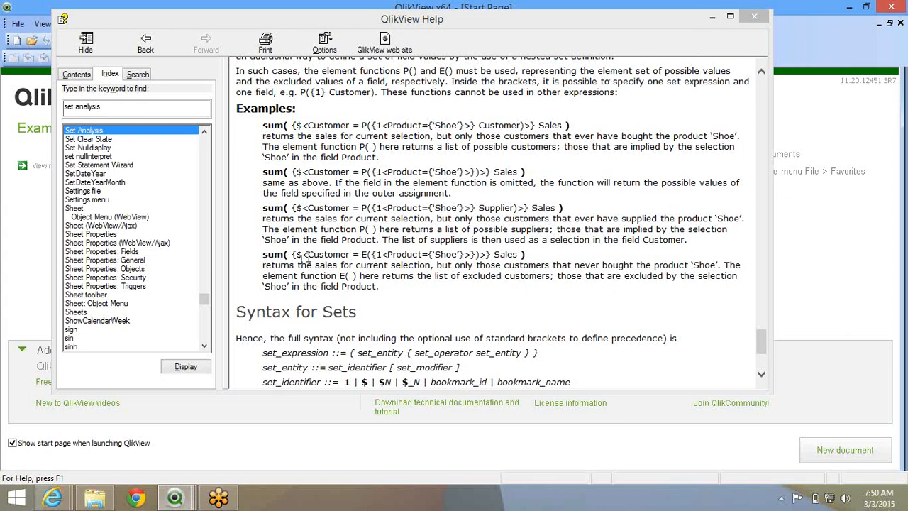
# Compare the P({1<Product={'Shoe'}>}) and E({1<Product={'Shoe'}>}) examples in the Set Analysis help topic.
pyautogui.moveTo(310, 256); pyautogui.dragTo(332, 233)
pyautogui.moveTo(362, 125); pyautogui.dragTo(478, 126)
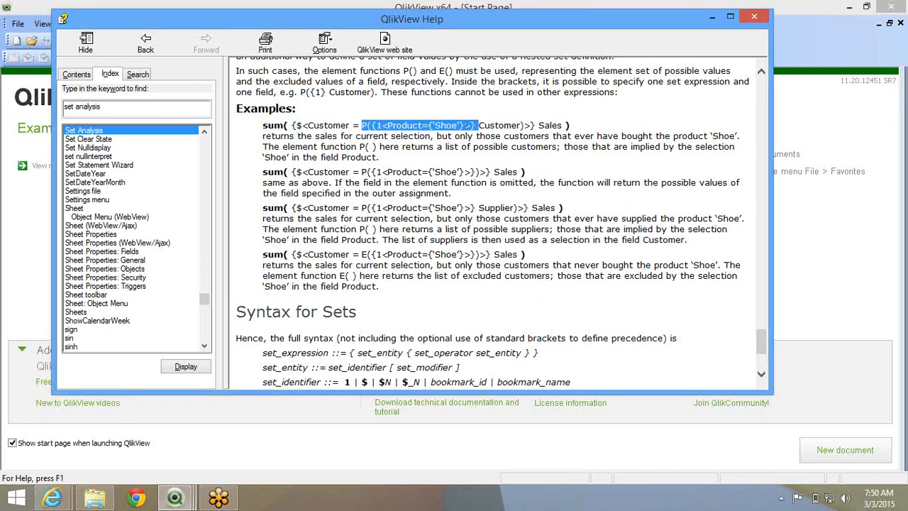
pyautogui.click(428, 253)
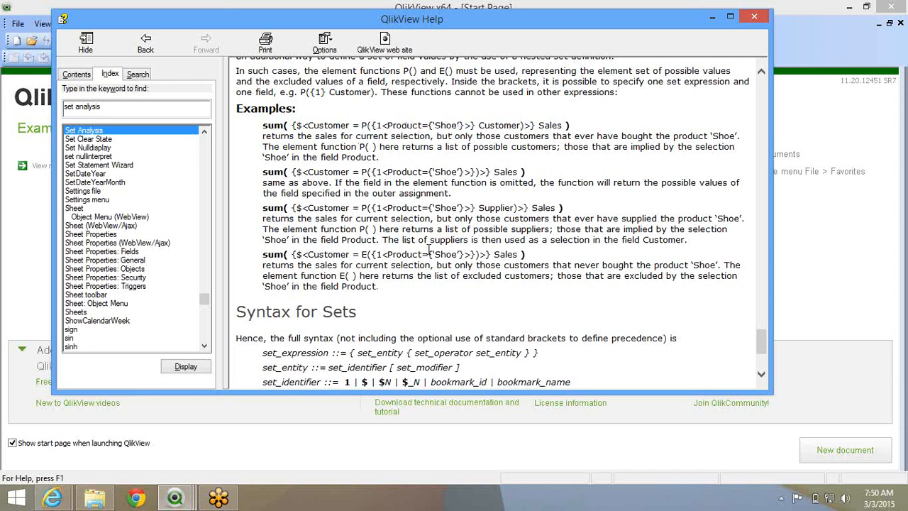
pyautogui.moveTo(422, 254); pyautogui.dragTo(460, 254)
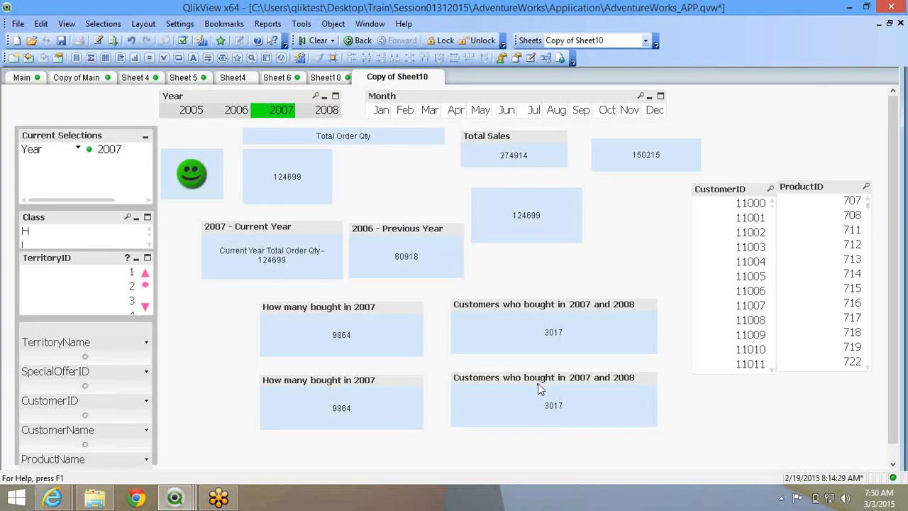
# Check the expression of the lower "How many bought in 2007" text object in its properties.
pyautogui.click(301, 402)
pyautogui.rightClick(302, 401)
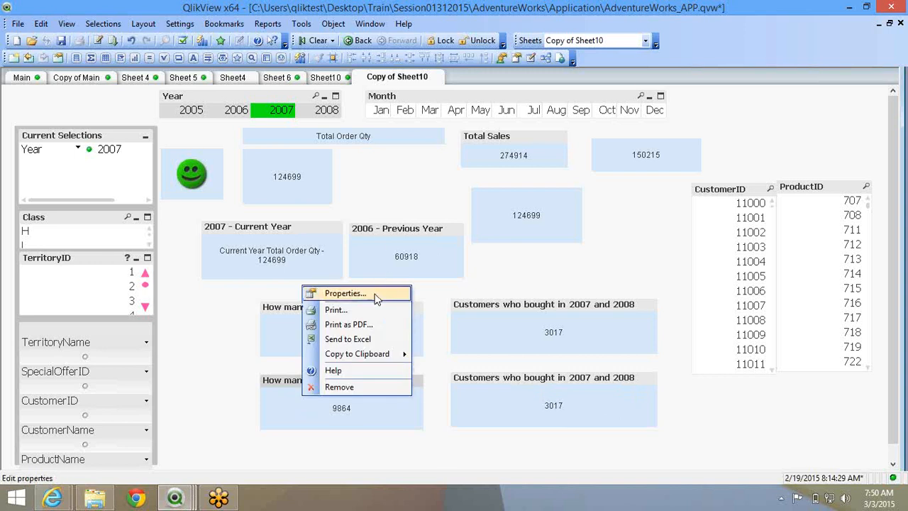
pyautogui.click(376, 295)
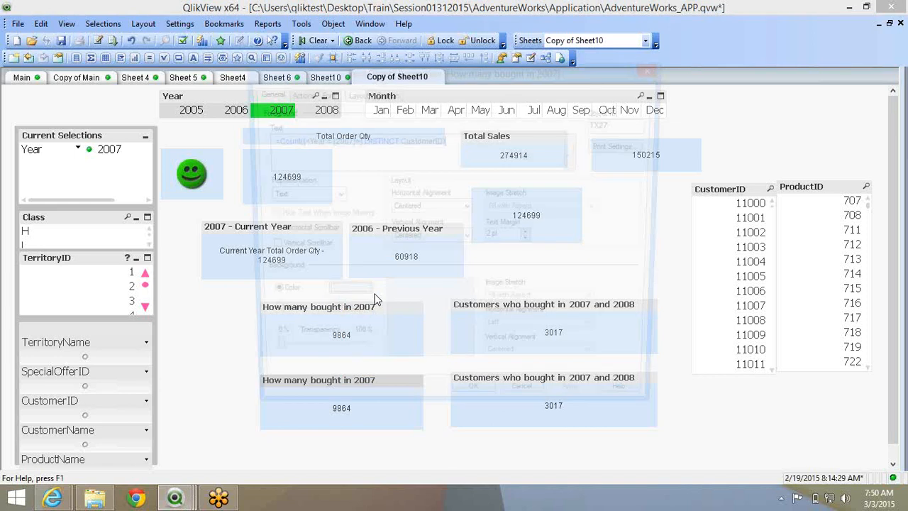
# Replace the P() function with E() in the expression of the lower "Customers who bought in 2007 and 2008" text object.
pyautogui.rightClick(520, 396)
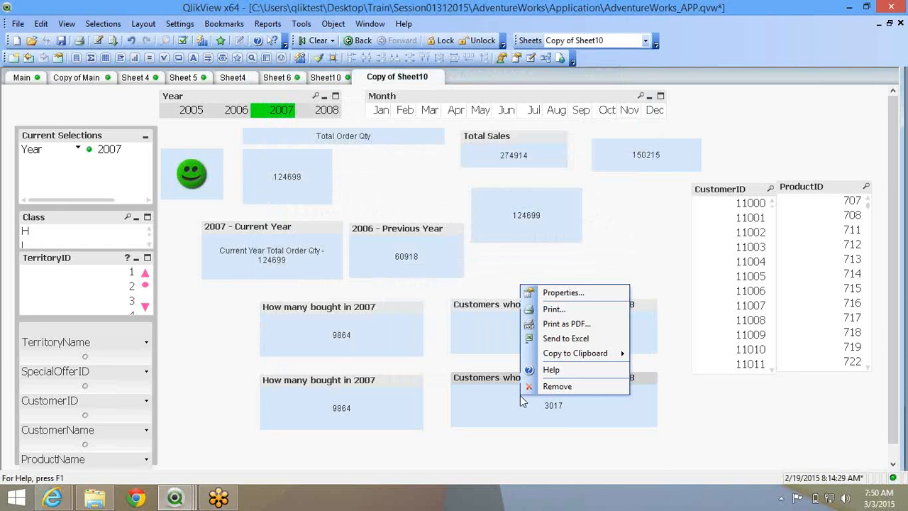
pyautogui.click(563, 293)
pyautogui.doubleClick(337, 140)
pyautogui.write('E')
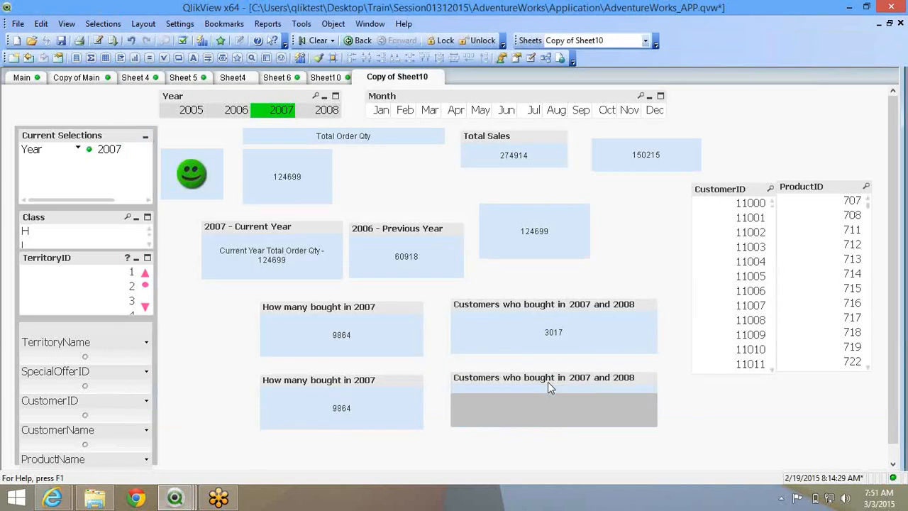
# Place a narrower copy of the lower "Customers who bought in 2007 and 2008" text object beneath the CustomerID list box and open the copy's properties.
pyautogui.moveTo(548, 382); pyautogui.dragTo(753, 418)
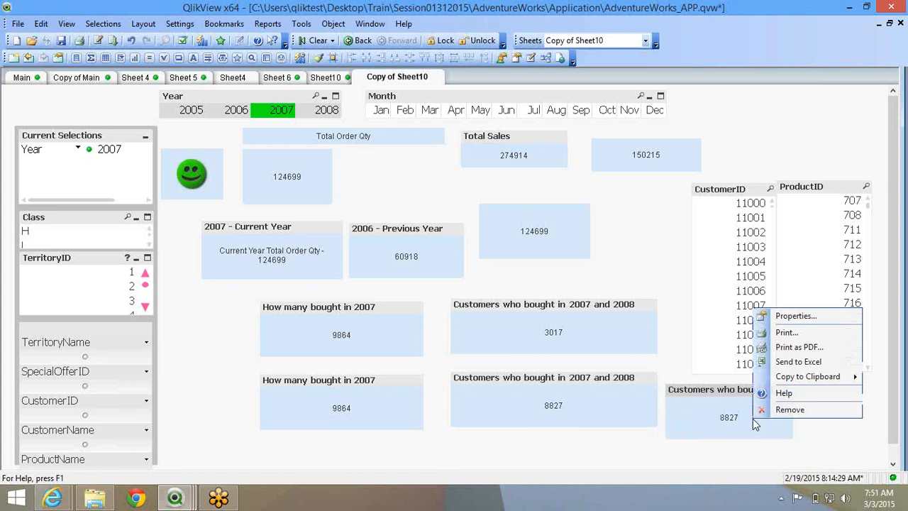
pyautogui.click(795, 315)
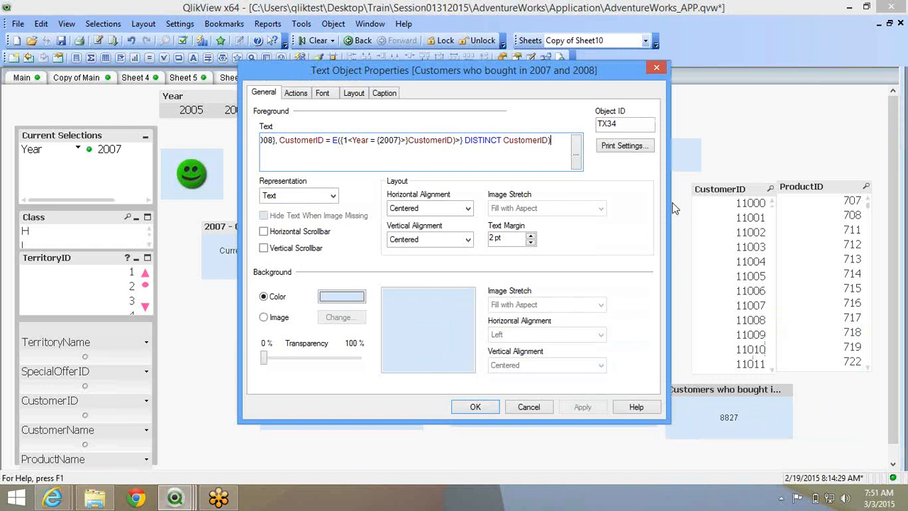
pyautogui.click(891, 178)
# Remove the CustomerID E() condition from the copy's expression, leaving =Count({<Year = {2008}>} DISTINCT CustomerID), and accept the properties.
pyautogui.moveTo(463, 140); pyautogui.dragTo(400, 140)
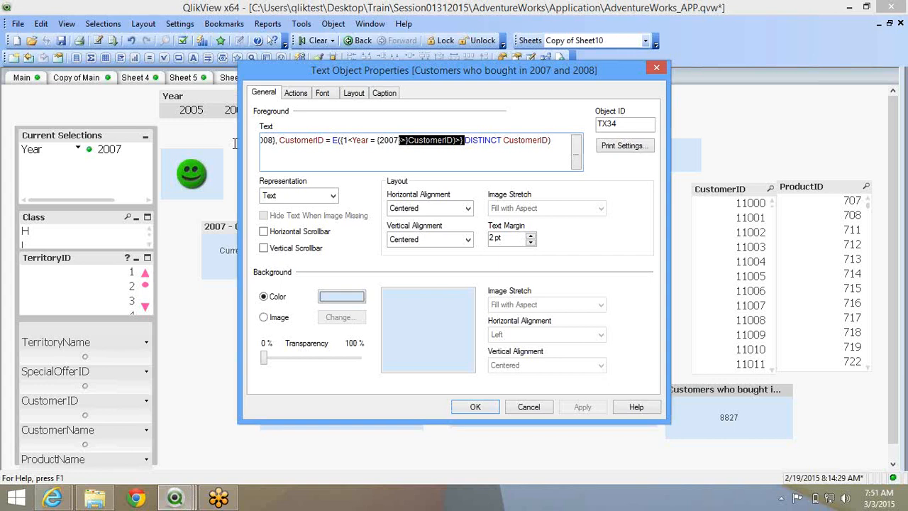
pyautogui.moveTo(235, 143); pyautogui.dragTo(354, 142)
pyautogui.click(355, 142)
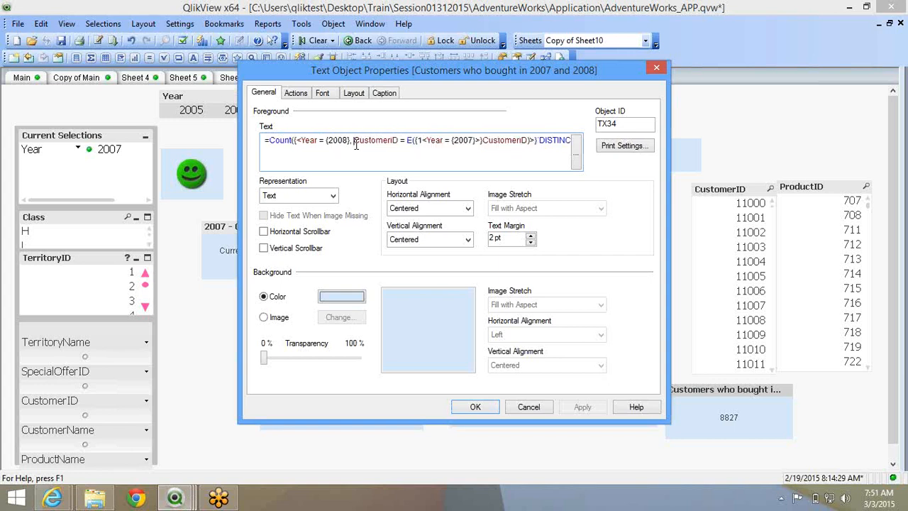
pyautogui.hotkey('shift', 'Right')
pyautogui.hotkey('shift', 'Right')
pyautogui.hotkey('shift', 'Right')
pyautogui.hotkey('shift', 'Right')
pyautogui.hotkey('shift', 'Right')
pyautogui.hotkey('shift', 'Right')
pyautogui.hotkey('shift', 'Right')
pyautogui.hotkey('shift', 'Right')
pyautogui.hotkey('shift', 'Right')
pyautogui.hotkey('shift', 'Right')
pyautogui.hotkey('shift', 'Right')
pyautogui.hotkey('shift', 'Right')
pyautogui.hotkey('shift', 'Right')
pyautogui.hotkey('shift', 'Right')
pyautogui.hotkey('shift', 'Right')
pyautogui.hotkey('shift', 'Right')
pyautogui.hotkey('shift', 'Right')
pyautogui.hotkey('shift', 'Right')
pyautogui.hotkey('shift', 'Right')
pyautogui.hotkey('shift', 'Right')
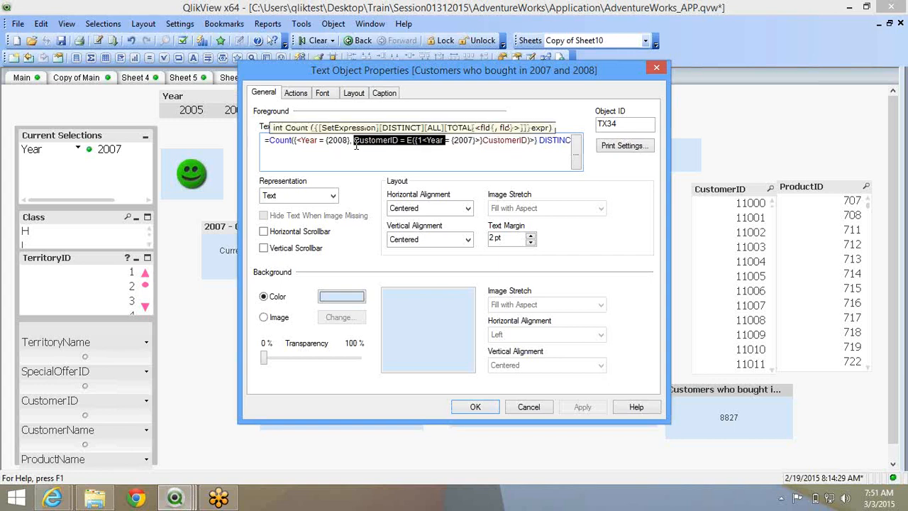
pyautogui.hotkey('shift', 'Right')
pyautogui.hotkey('shift', 'Right')
pyautogui.hotkey('shift', 'Right')
pyautogui.hotkey('shift', 'Right')
pyautogui.hotkey('shift', 'Right')
pyautogui.hotkey('shift', 'Right')
pyautogui.hotkey('shift', 'Right')
pyautogui.hotkey('shift', 'Right')
pyautogui.hotkey('shift', 'Right')
pyautogui.hotkey('shift', 'Right')
pyautogui.hotkey('shift', 'Right')
pyautogui.hotkey('shift', 'Right')
pyautogui.hotkey('shift', 'Right')
pyautogui.hotkey('shift', 'Right')
pyautogui.hotkey('shift', 'Right')
pyautogui.hotkey('shift', 'Right')
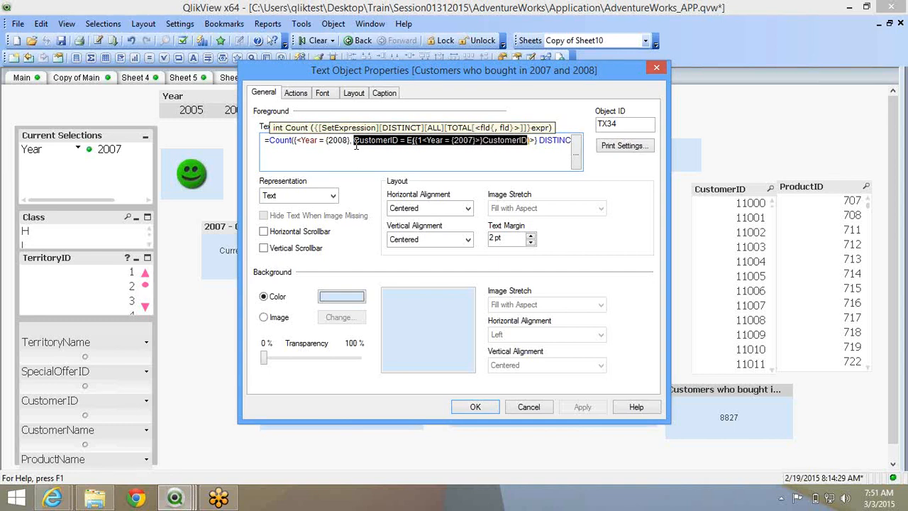
pyautogui.press('BackSpace')
pyautogui.press('BackSpace')
pyautogui.press('BackSpace')
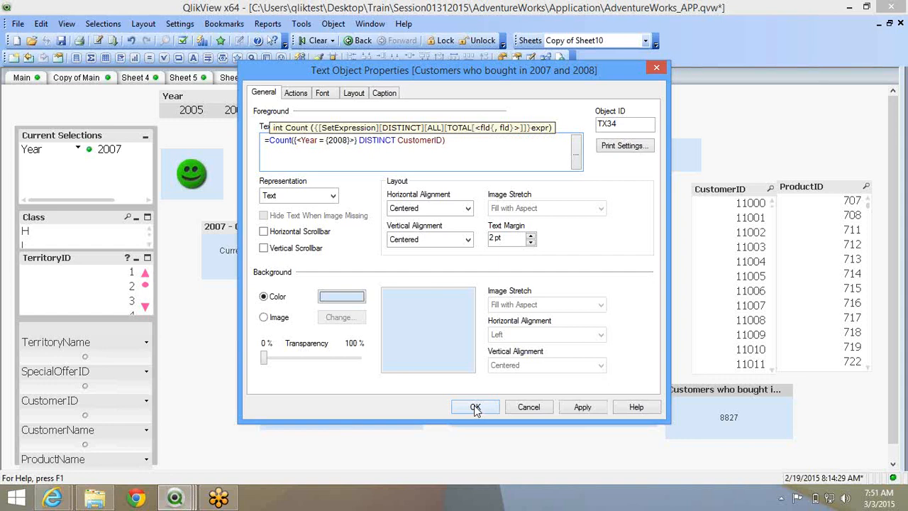
pyautogui.click(474, 408)
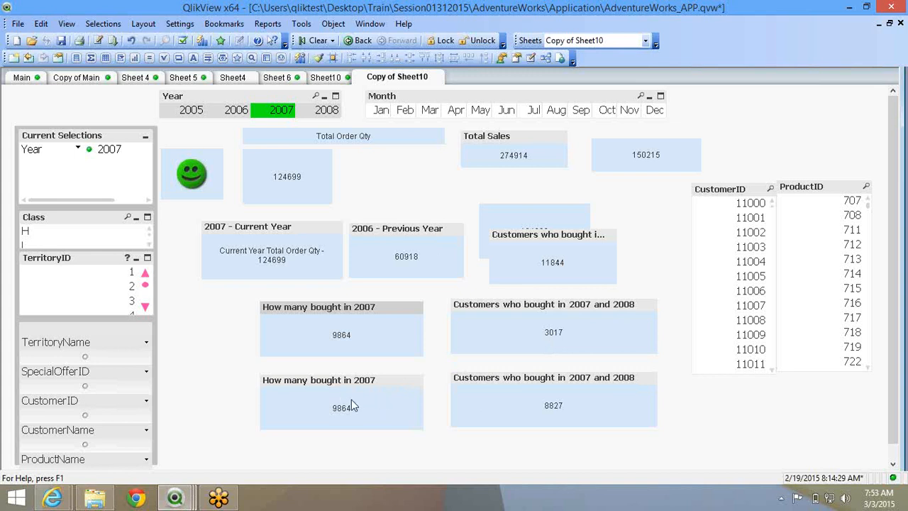
# Review the Year = {2007} condition inside E() in the lower "Customers who bought in 2007 and 2008" text object's expression.
pyautogui.rightClick(555, 406)
pyautogui.click(576, 302)
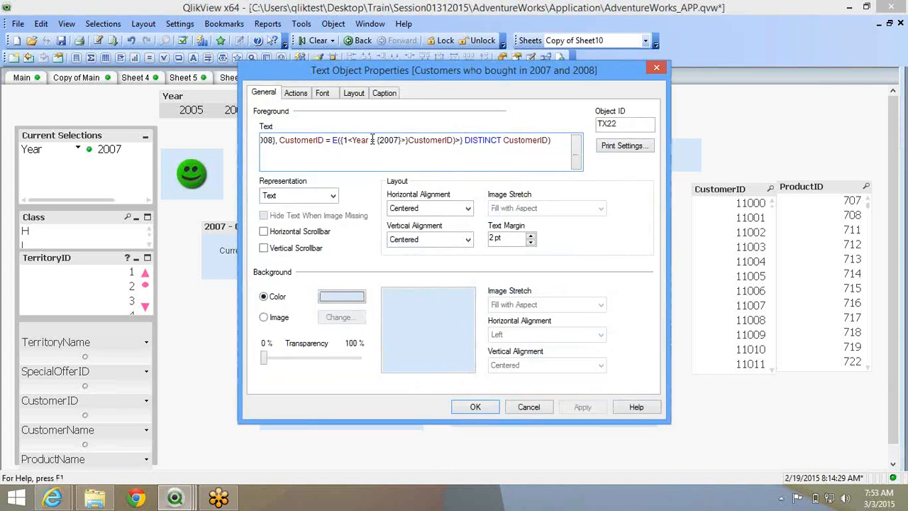
pyautogui.doubleClick(384, 140)
pyautogui.click(473, 417)
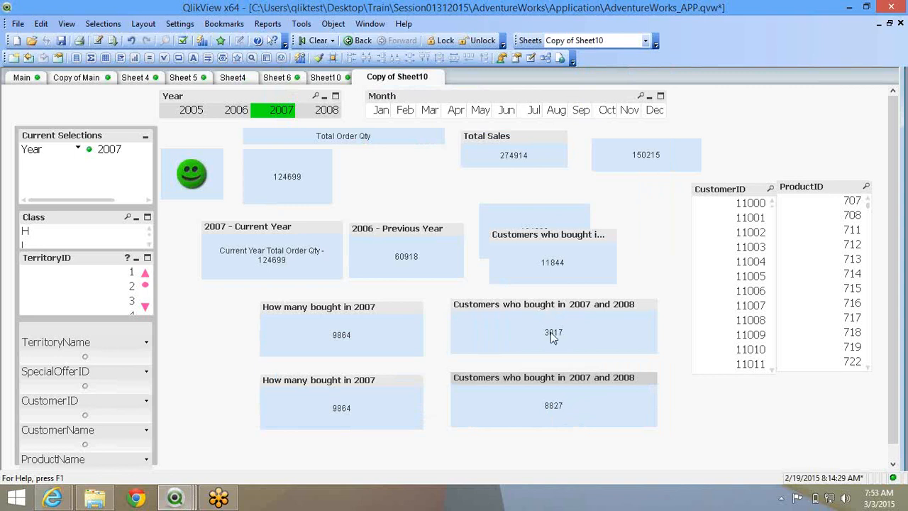
# Compare the 2008 customer count object with the lower "Customers who bought in 2007 and 2008" text object and reopen the latter's properties.
pyautogui.click(549, 268)
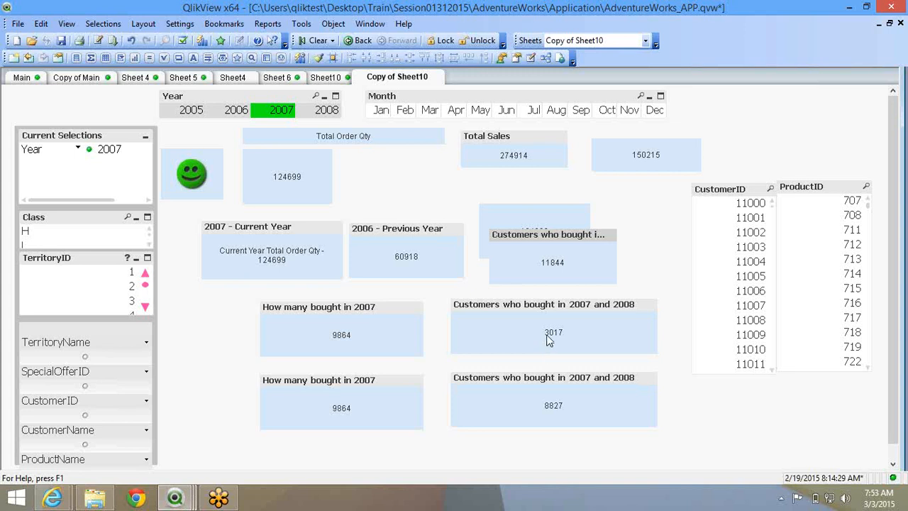
pyautogui.rightClick(553, 406)
pyautogui.click(567, 296)
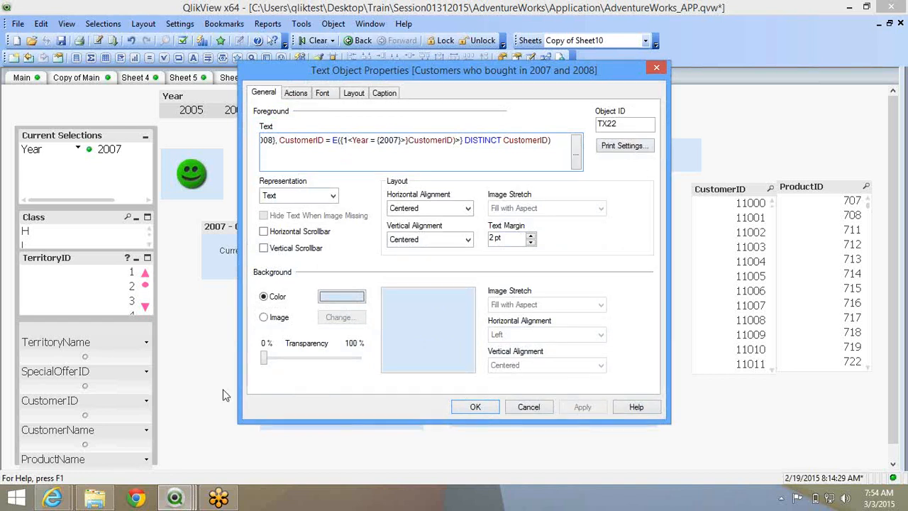
# Consult the P() and E() examples for implicit field value definitions in QlikView Help, return to the AdventureWorks_APP document and close the text object's properties.
pyautogui.click(177, 505)
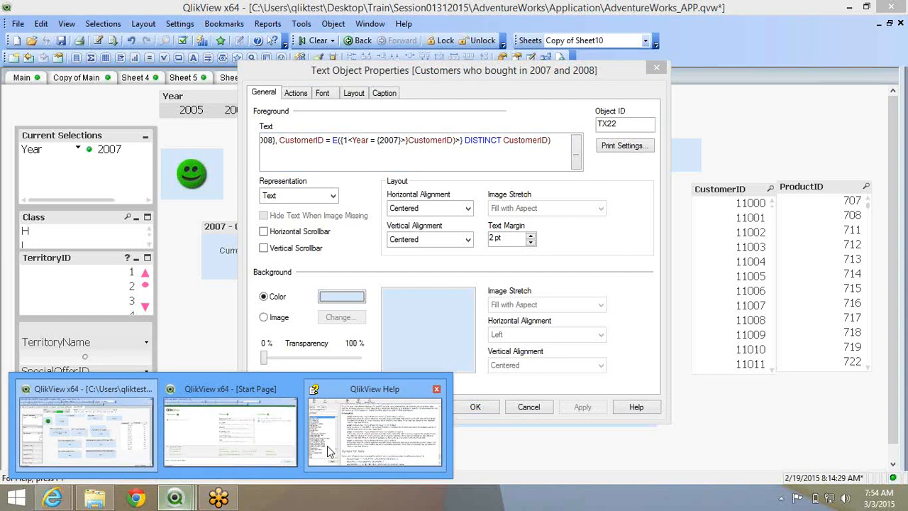
pyautogui.click(327, 446)
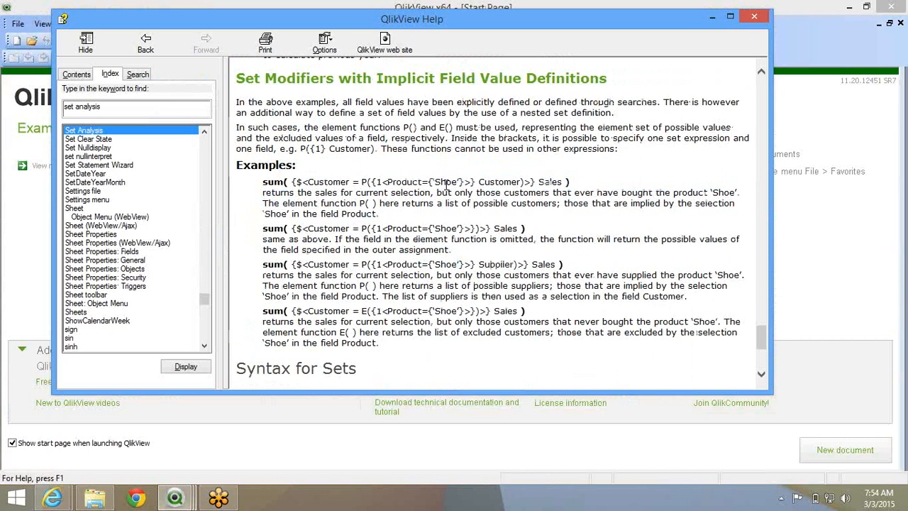
pyautogui.click(174, 498)
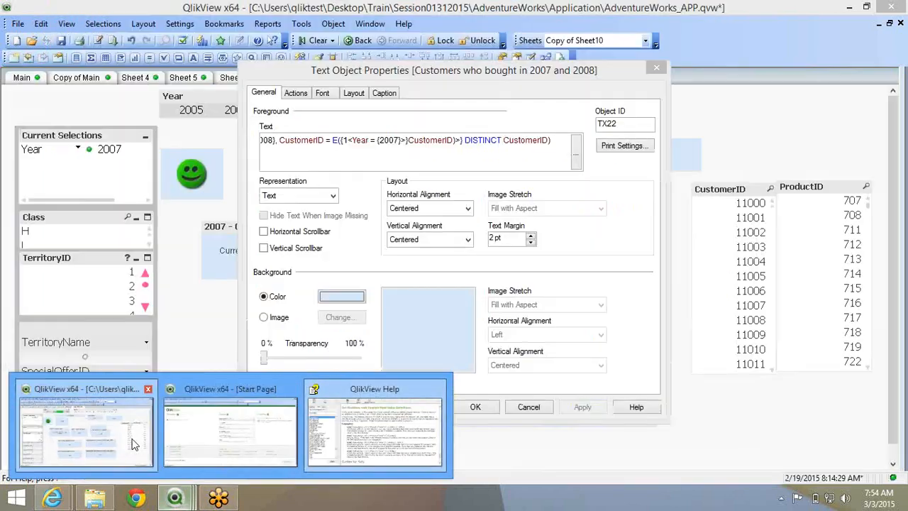
pyautogui.click(85, 429)
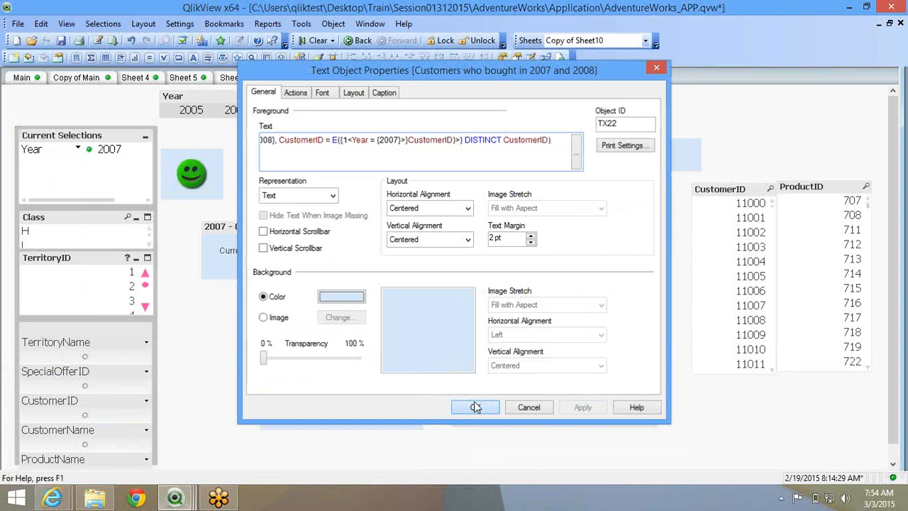
pyautogui.click(475, 406)
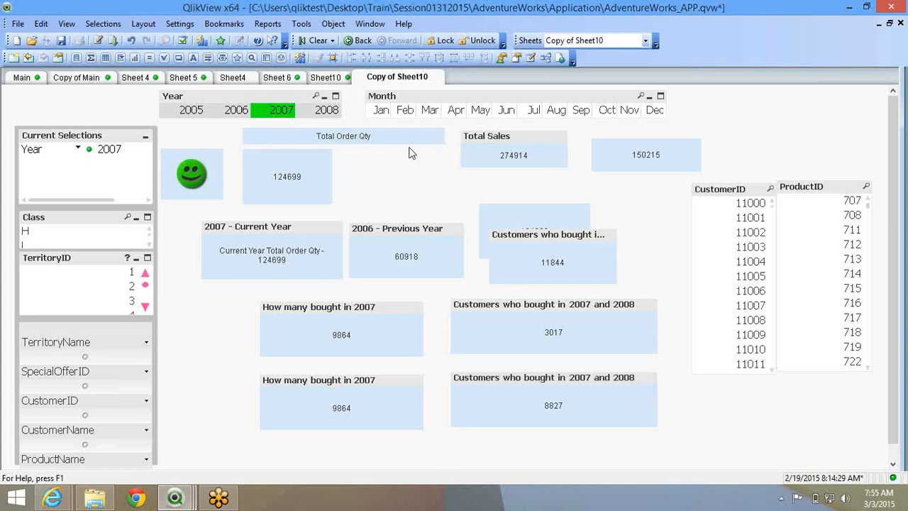
# Clear the 2007 selection in the Year list box and save the document.
pyautogui.click(264, 117)
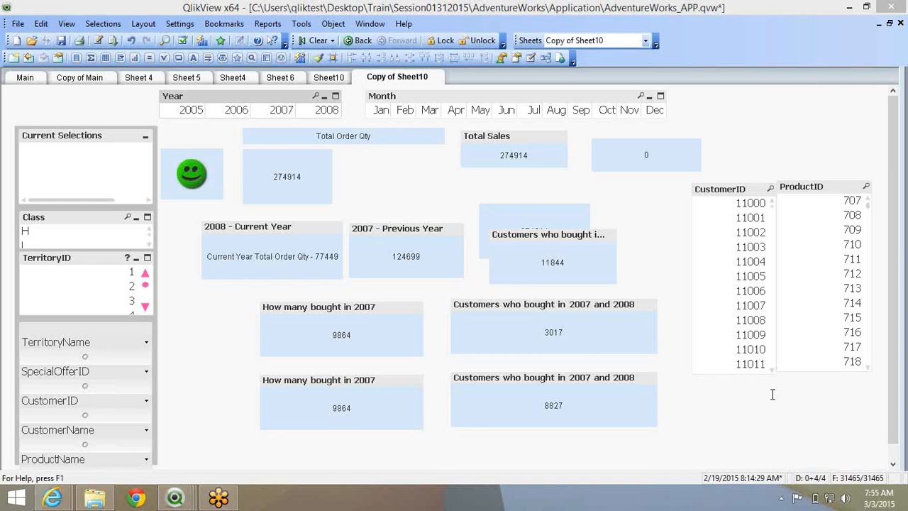
pyautogui.click(395, 183)
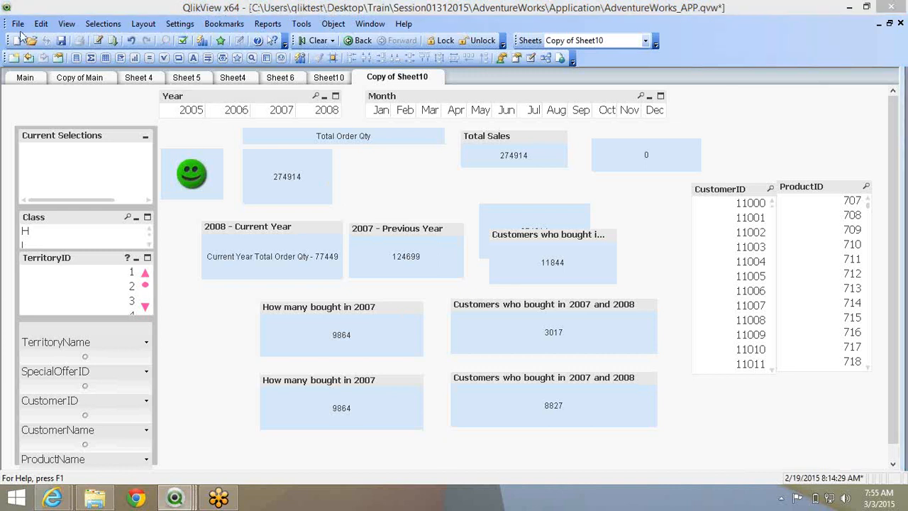
pyautogui.click(64, 41)
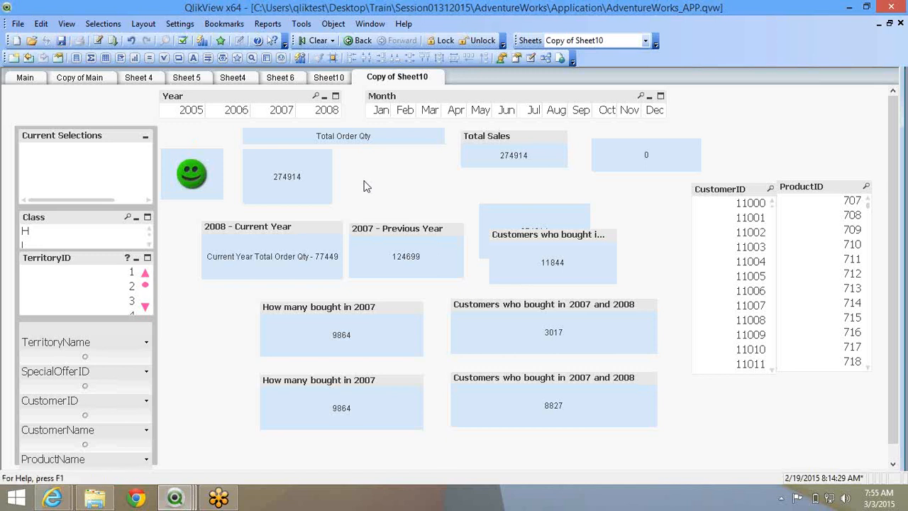
# Duplicate the Copy of Sheet10 sheet and delete all the text objects in the duplicate's central area.
pyautogui.rightClick(363, 186)
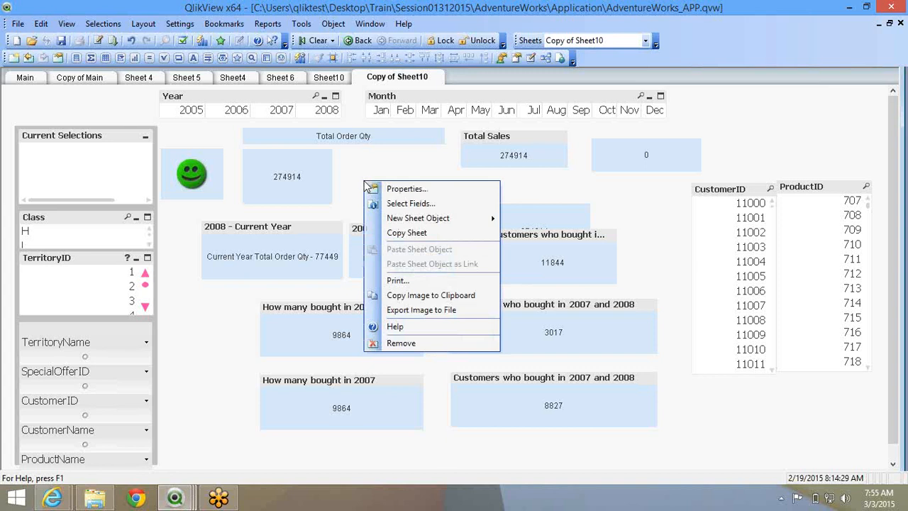
pyautogui.click(407, 233)
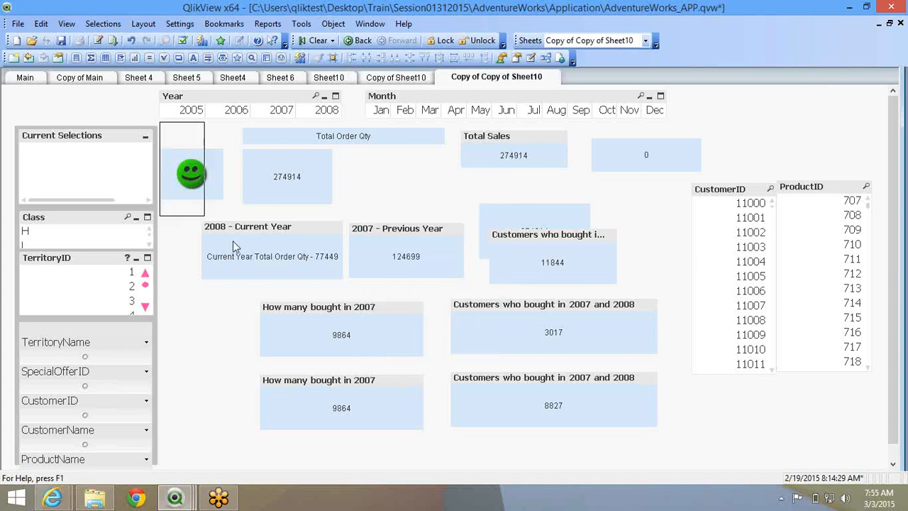
pyautogui.moveTo(233, 241); pyautogui.dragTo(760, 483)
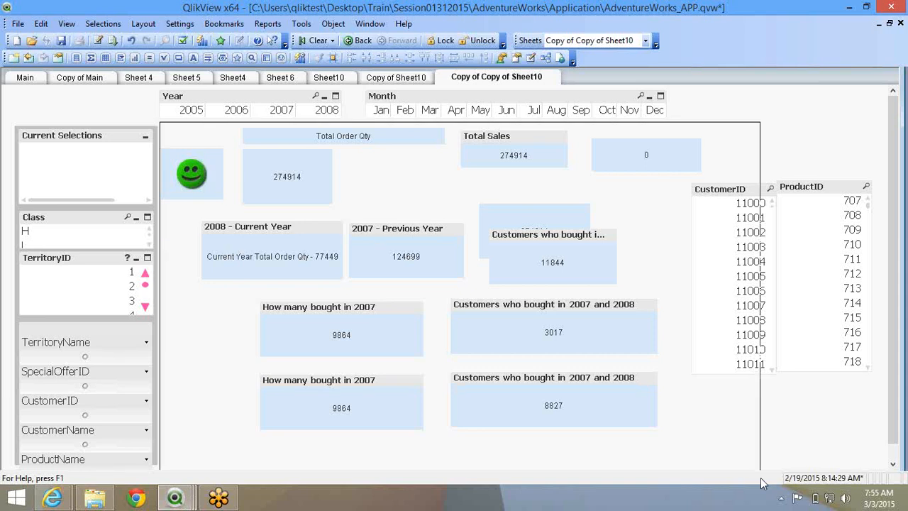
pyautogui.moveTo(761, 482); pyautogui.dragTo(760, 479)
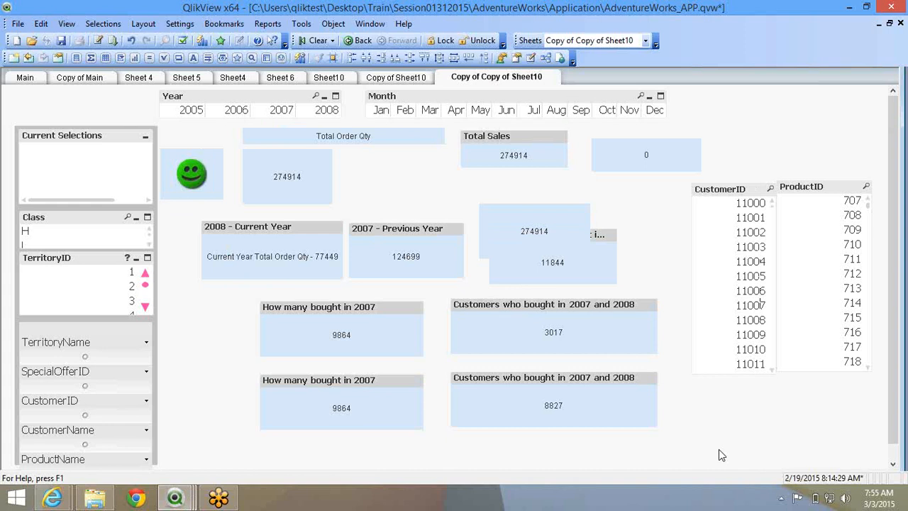
pyautogui.press('Delete')
# Move the CustomerID list box up beside the Month list box and place the ProductID list box directly beneath it.
pyautogui.moveTo(724, 190); pyautogui.dragTo(730, 92)
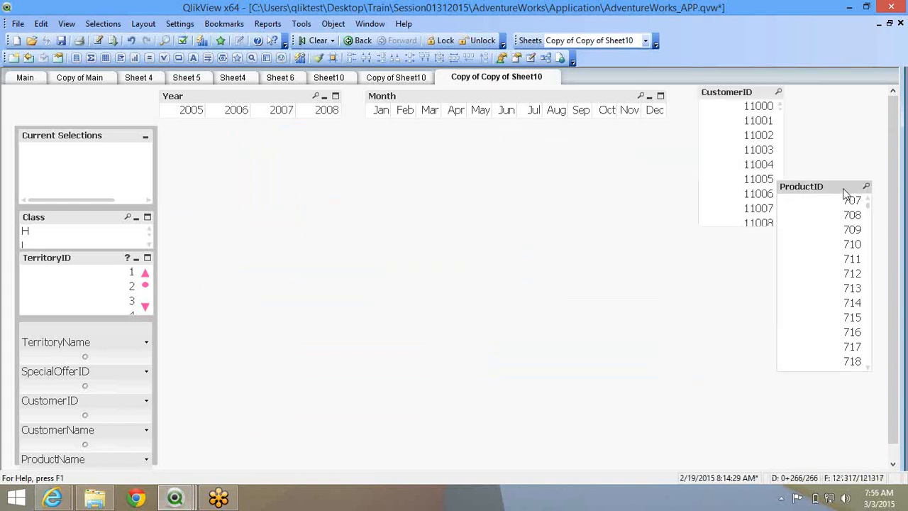
pyautogui.moveTo(842, 188); pyautogui.dragTo(765, 241)
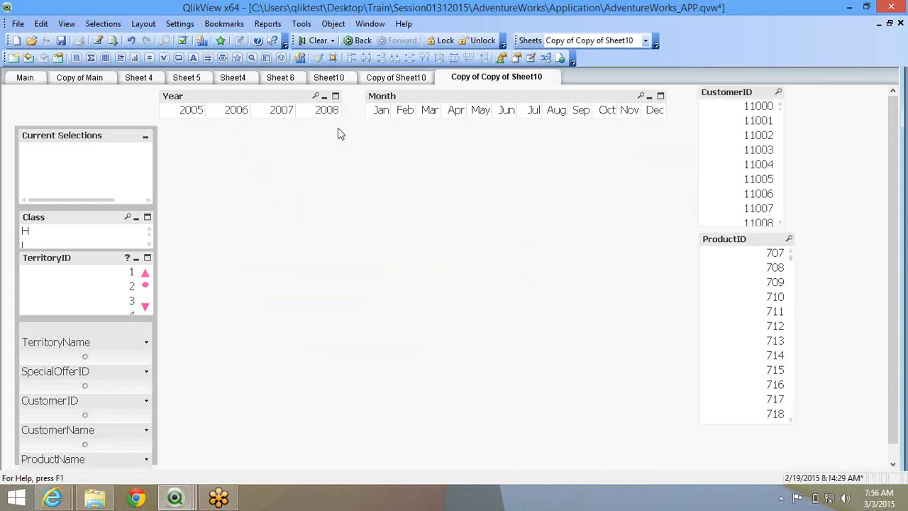
pyautogui.click(396, 77)
pyautogui.rightClick(316, 266)
pyautogui.click(339, 279)
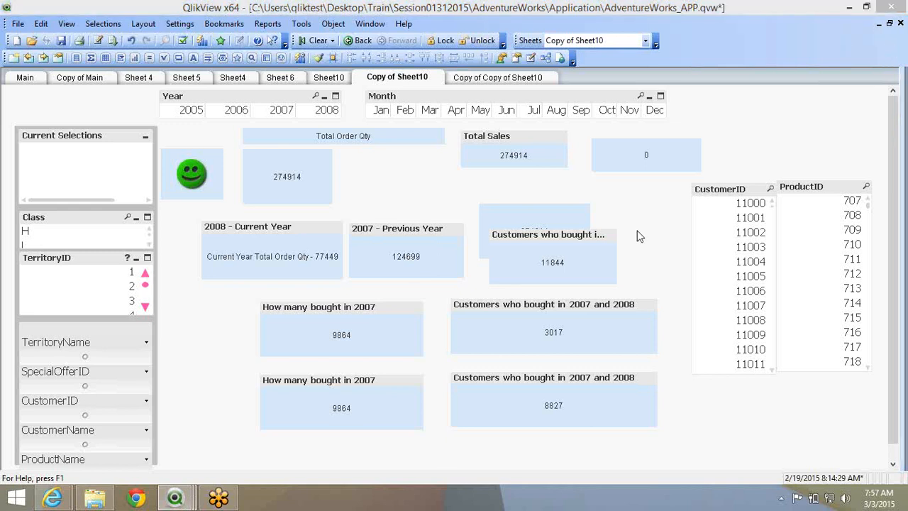
pyautogui.click(498, 77)
pyautogui.rightClick(262, 189)
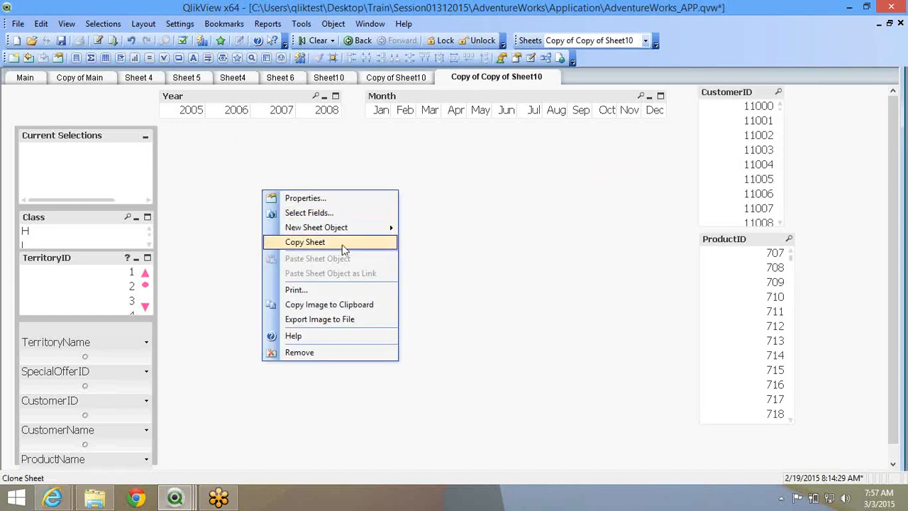
pyautogui.moveTo(347, 235)
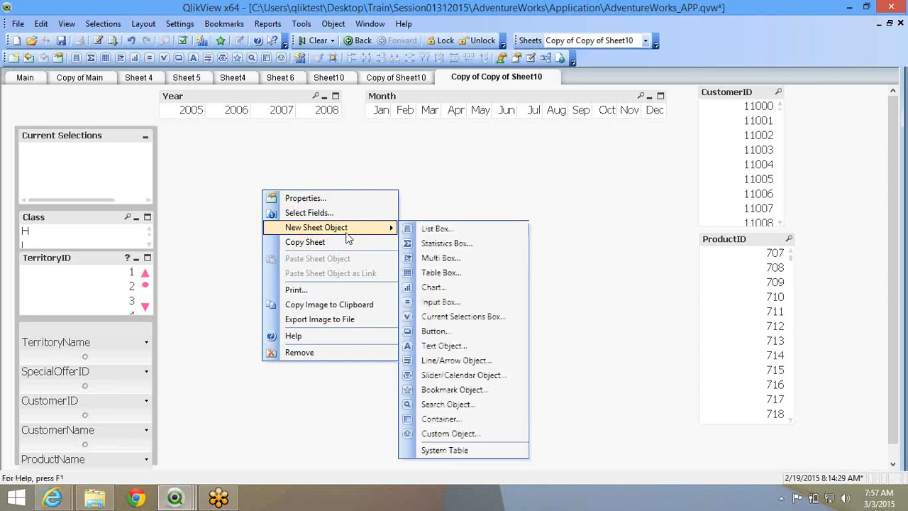
pyautogui.click(194, 133)
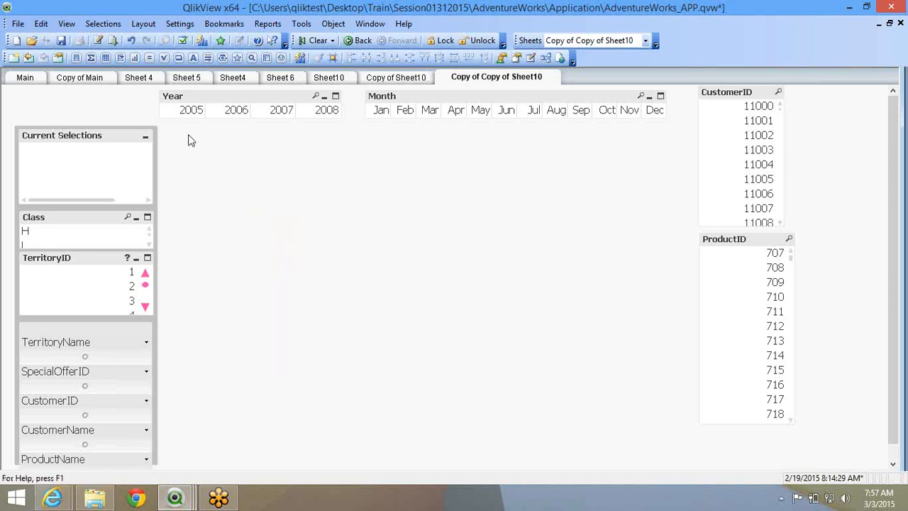
# Start a new bar chart on the duplicated sheet, set its window title to "Sales Analysis" and continue to the dimensions.
pyautogui.rightClick(165, 130)
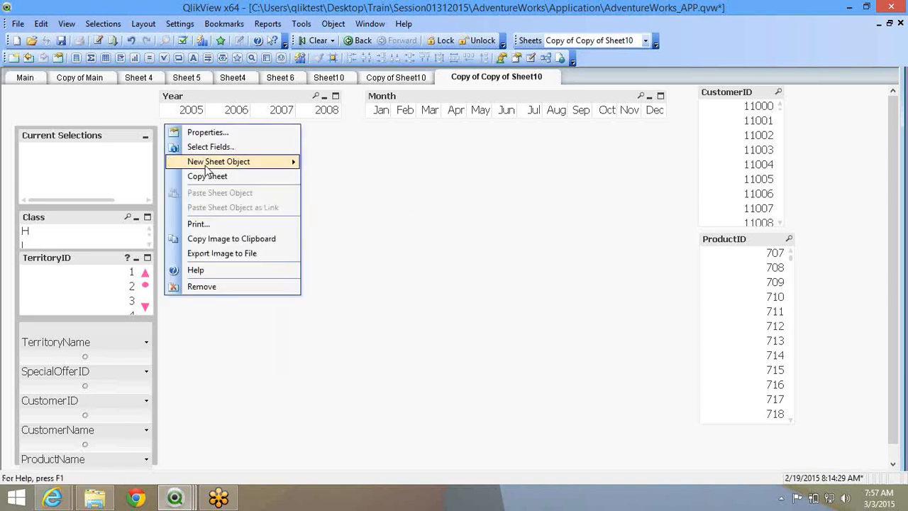
pyautogui.moveTo(209, 164)
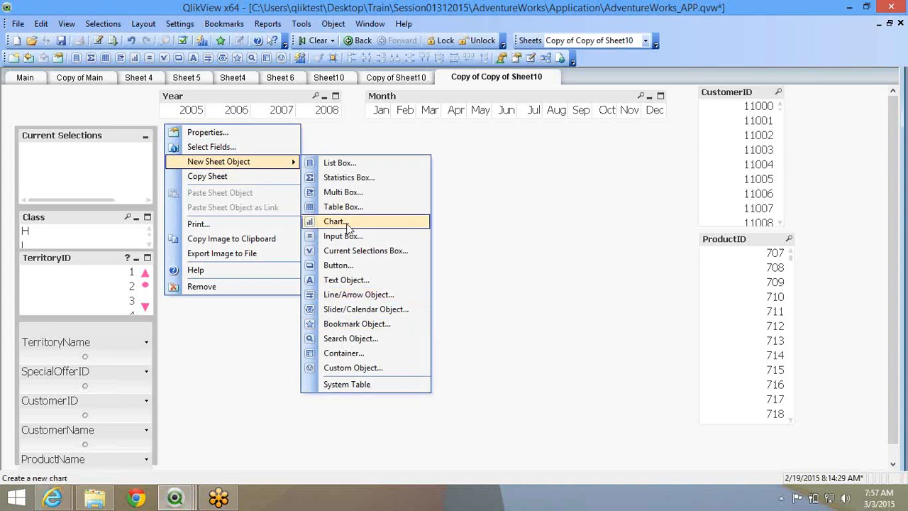
pyautogui.press('Escape')
pyautogui.press('Escape')
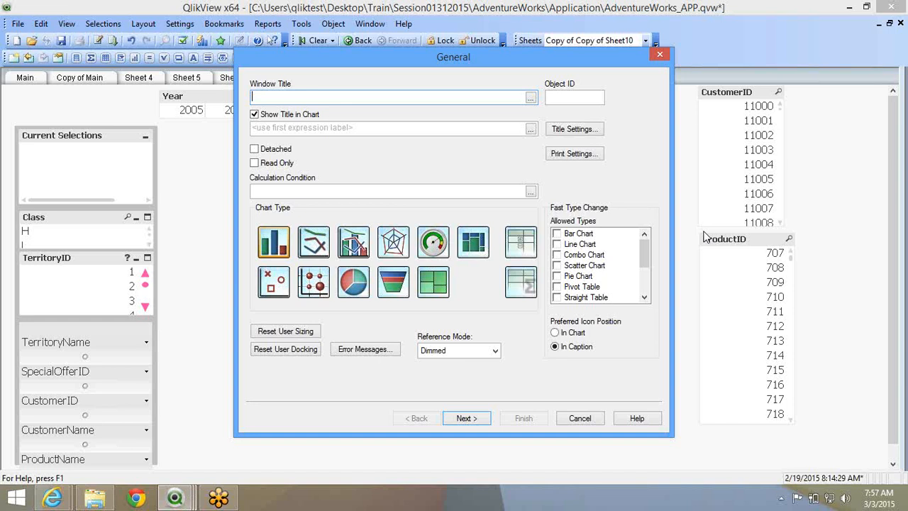
pyautogui.click(705, 237)
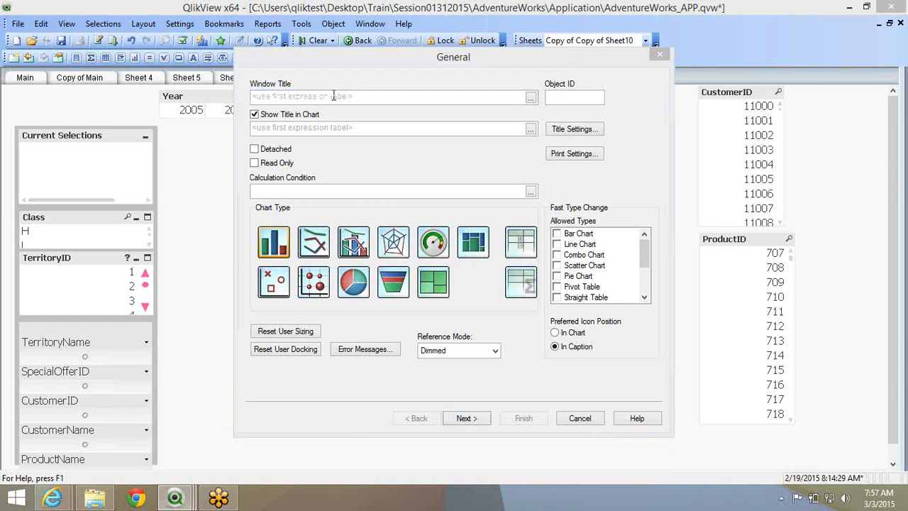
pyautogui.click(302, 97)
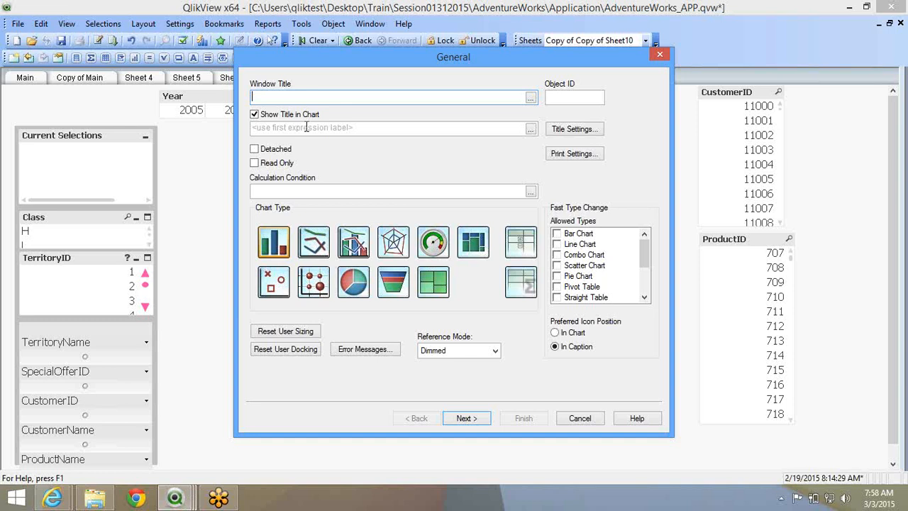
pyautogui.click(894, 378)
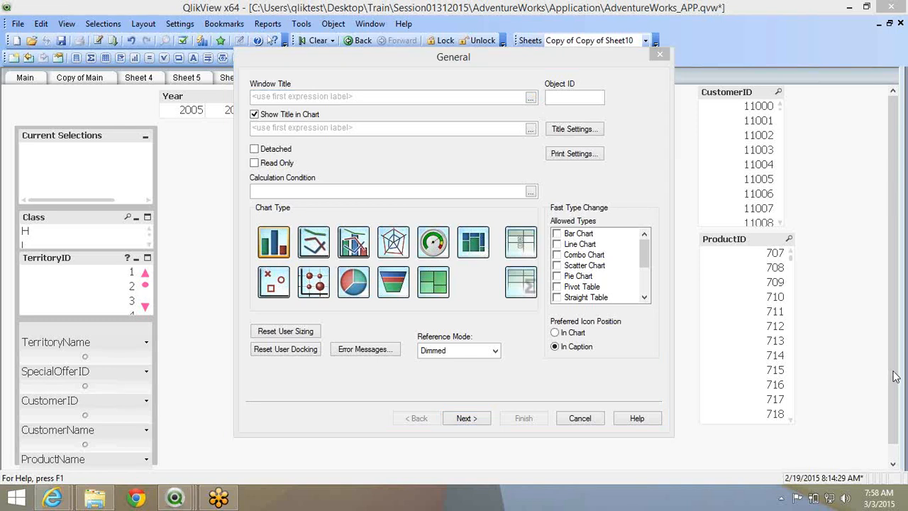
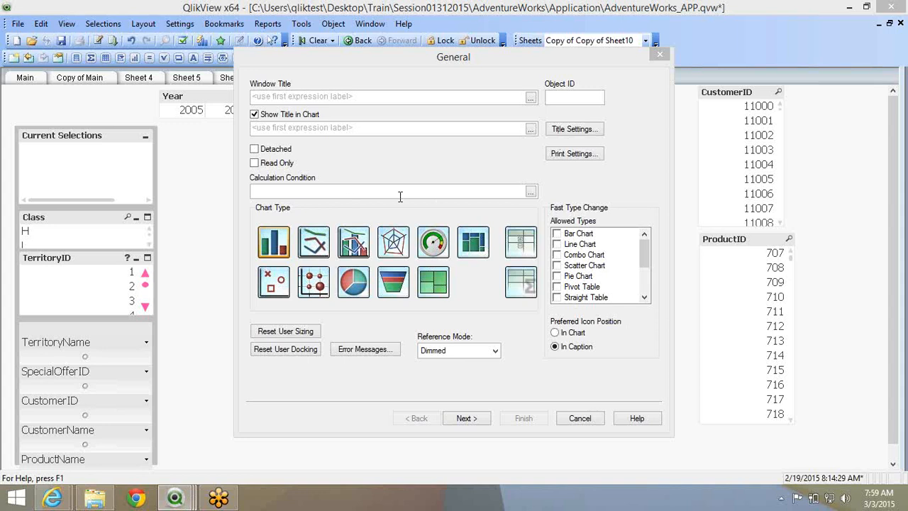
pyautogui.click(302, 98)
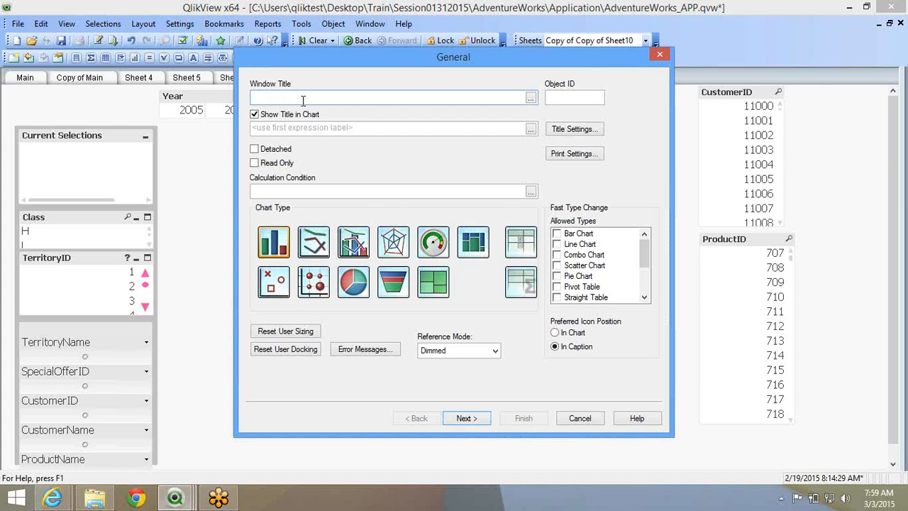
pyautogui.write('Sales Analysis')
pyautogui.click(322, 130)
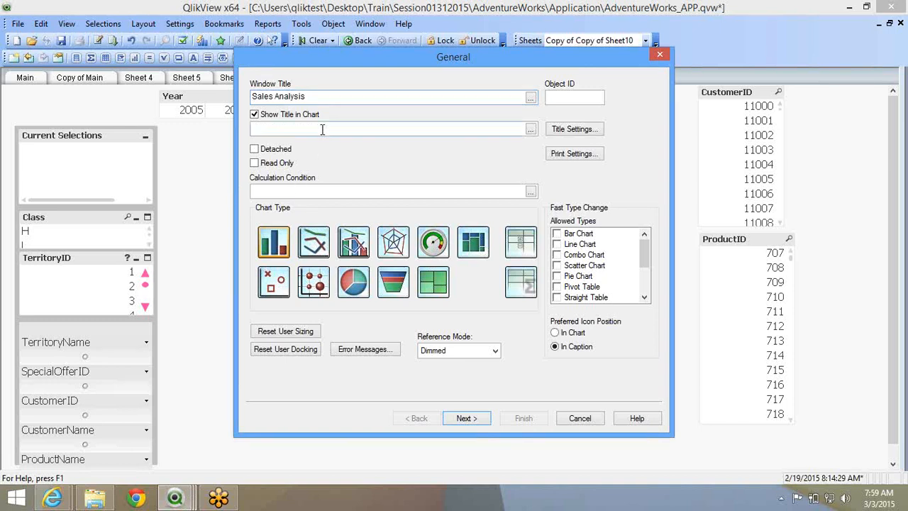
pyautogui.click(311, 190)
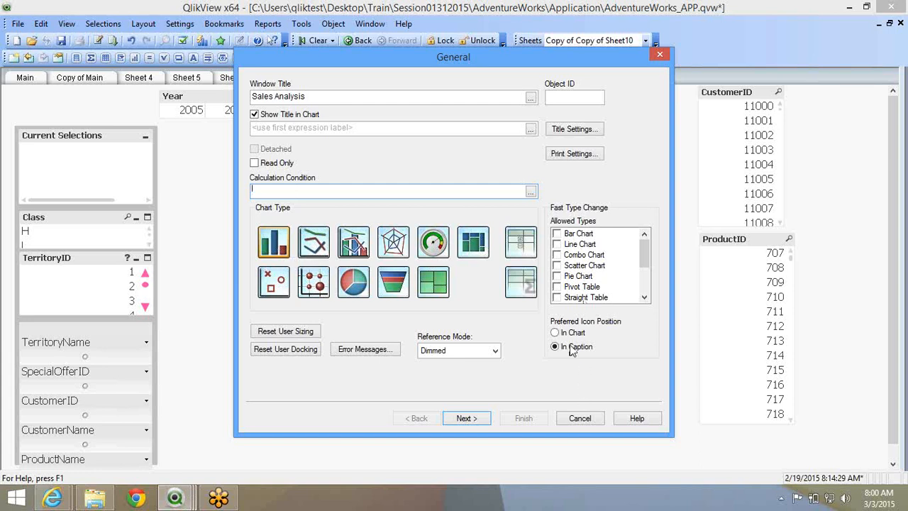
pyautogui.click(469, 418)
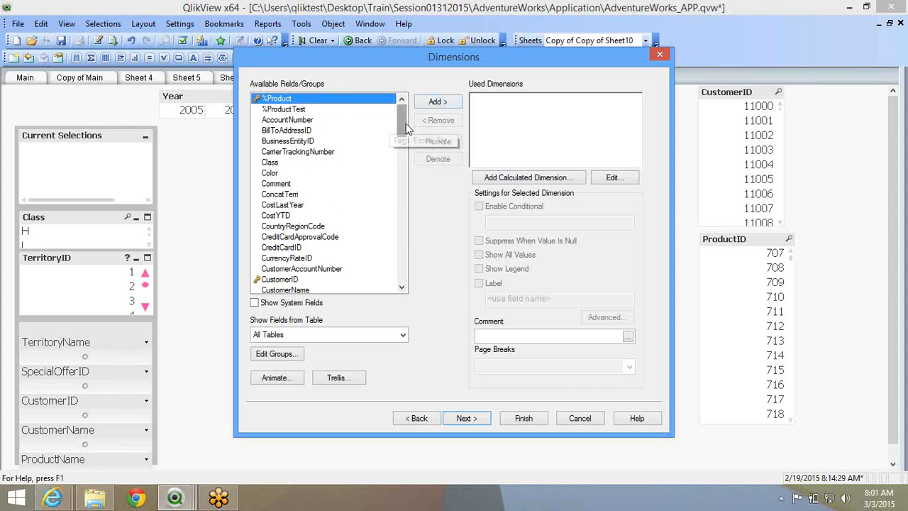
# Add TerritoryID as the chart's dimension and turn on Enable Conditional for it.
pyautogui.moveTo(408, 128); pyautogui.dragTo(386, 125)
pyautogui.moveTo(403, 126); pyautogui.dragTo(405, 277)
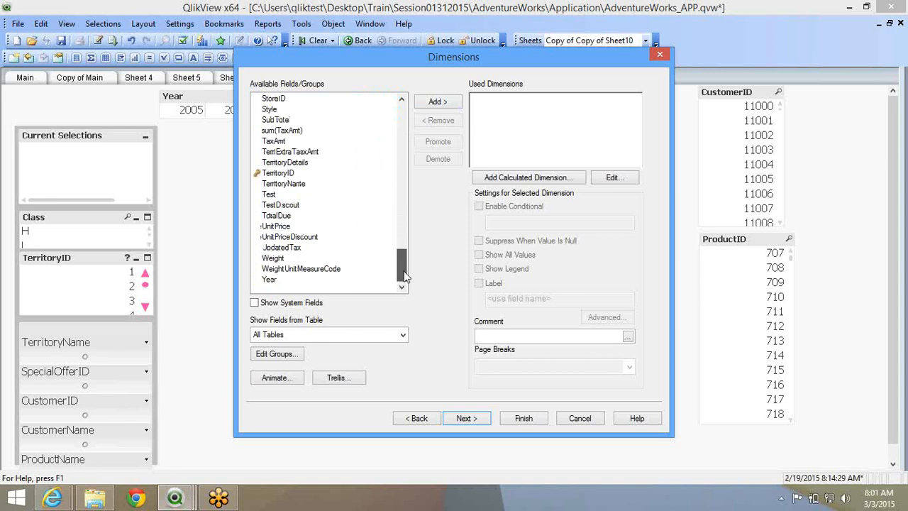
pyautogui.scroll(1, 395, 177)
pyautogui.moveTo(395, 175); pyautogui.dragTo(400, 263)
pyautogui.click(317, 173)
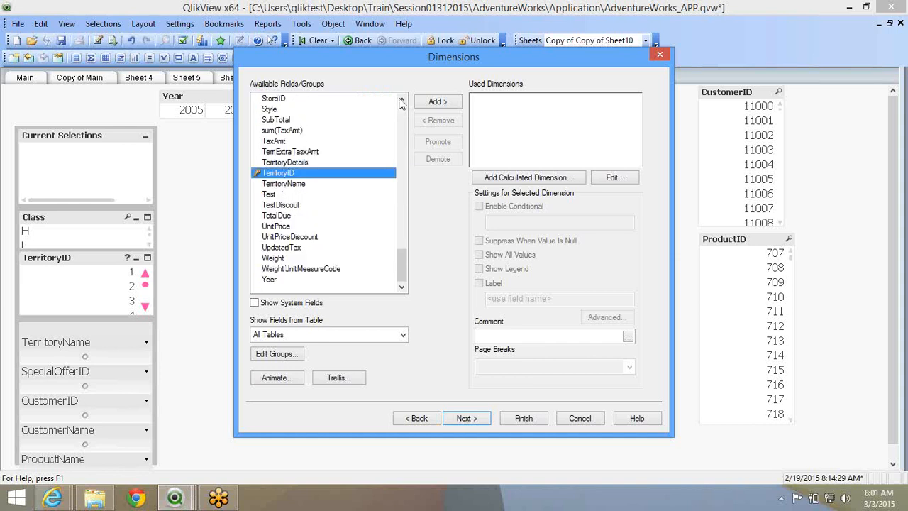
pyautogui.click(446, 105)
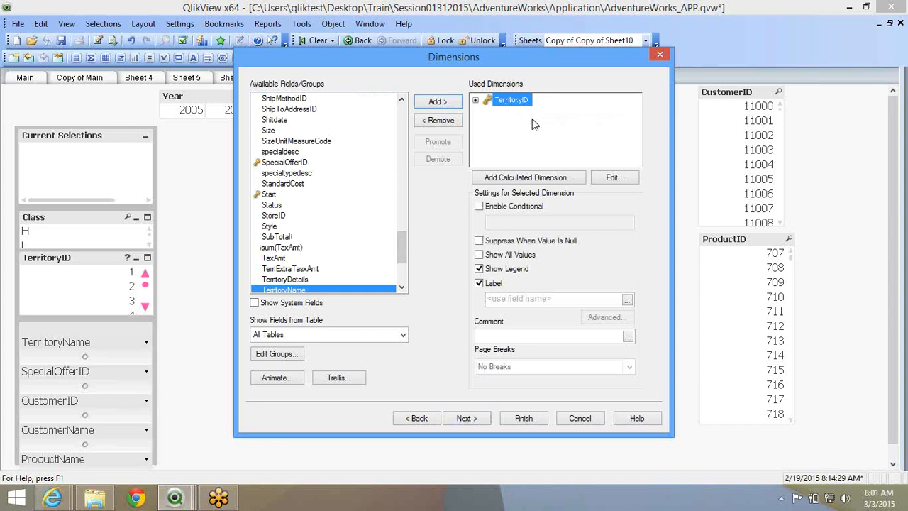
pyautogui.press('super+c')
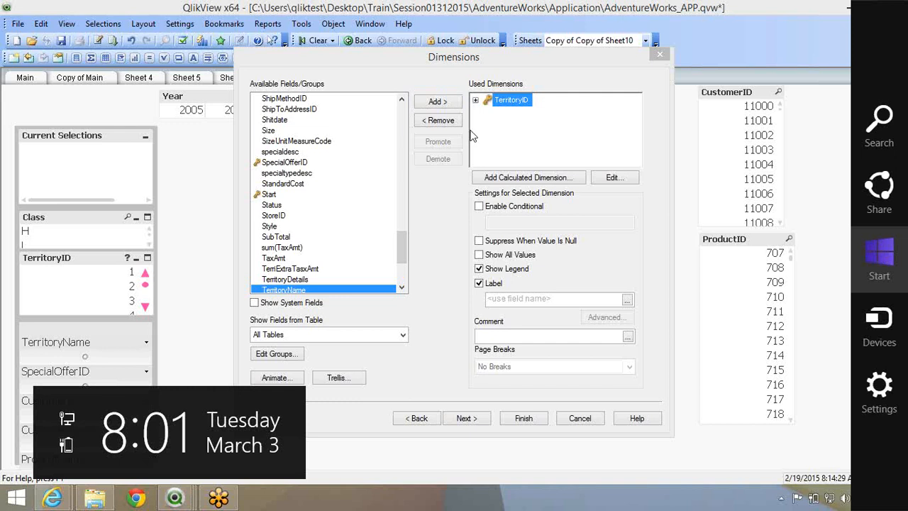
pyautogui.click(468, 237)
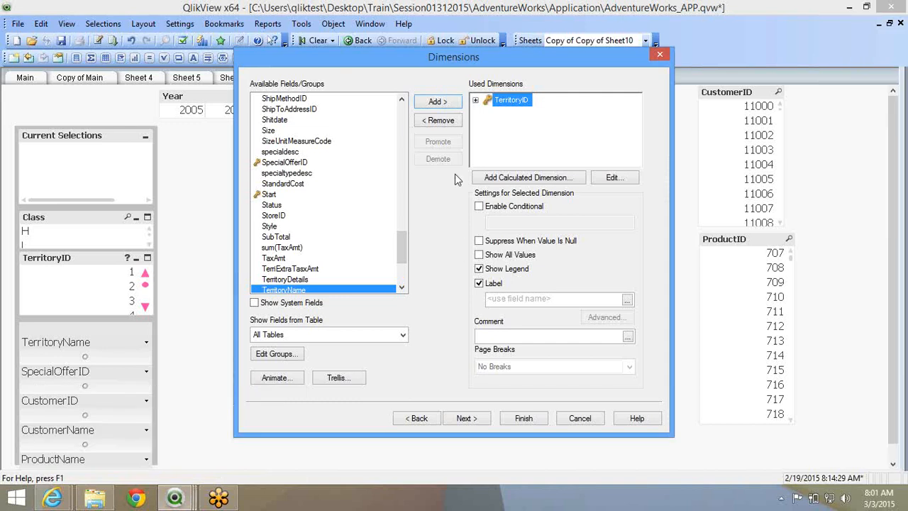
pyautogui.click(479, 207)
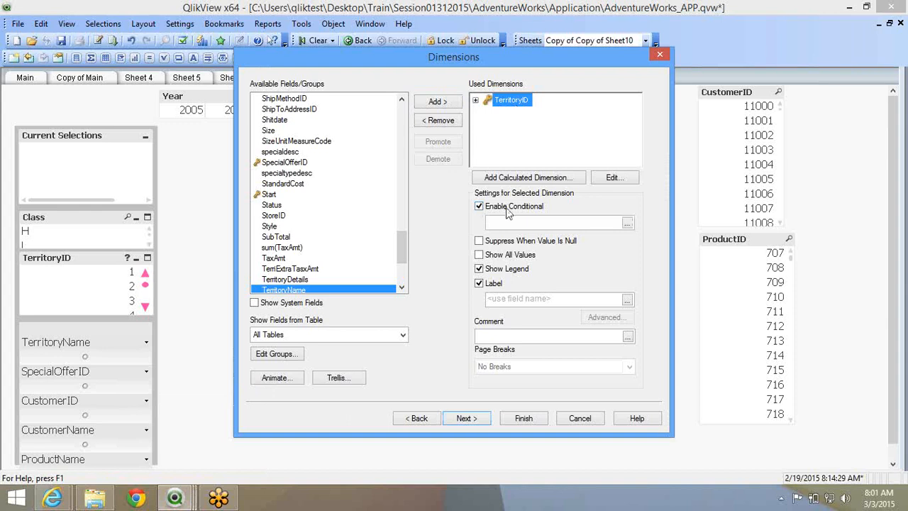
# Turn off Enable Conditional for TerritoryID, turn on Suppress When Value Is Null and continue to the chart's expressions.
pyautogui.click(479, 207)
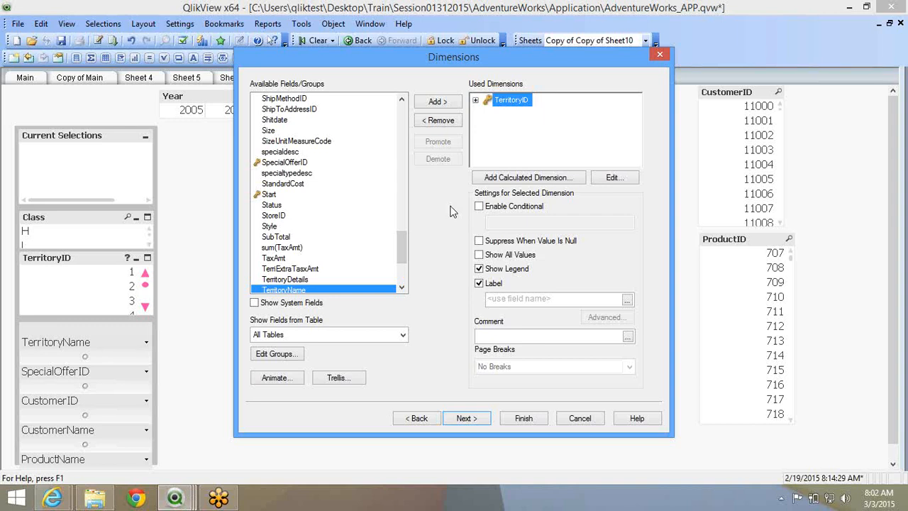
pyautogui.click(480, 241)
pyautogui.click(495, 259)
pyautogui.click(495, 260)
pyautogui.press('Return')
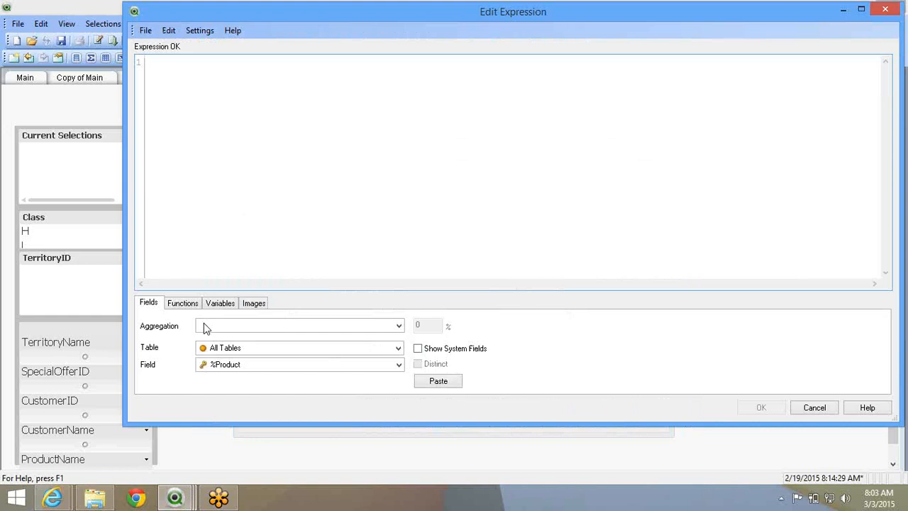
# Build the chart expression Sum (OrderQty) from the Sum aggregation and the OrderQty field, and finish the chart.
pyautogui.click(247, 326)
pyautogui.click(227, 292)
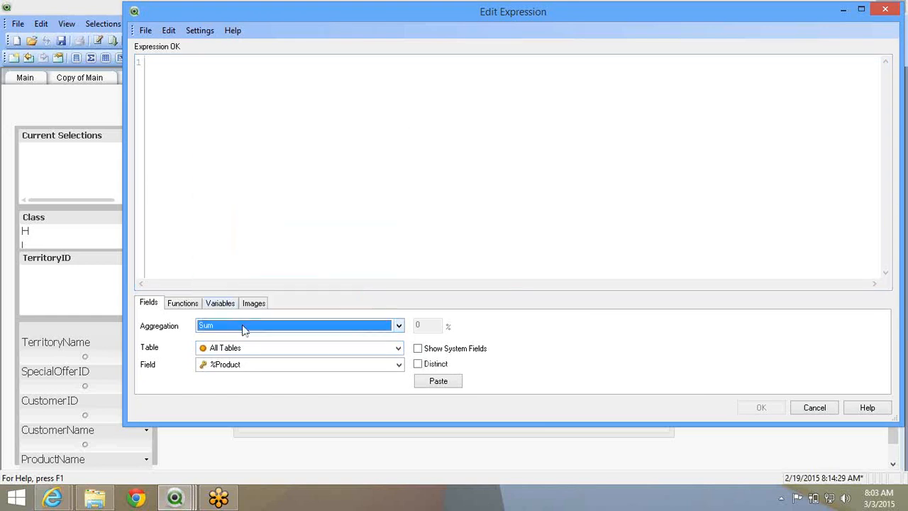
pyautogui.click(253, 366)
pyautogui.press('o')
pyautogui.scroll(-10, 257, 301)
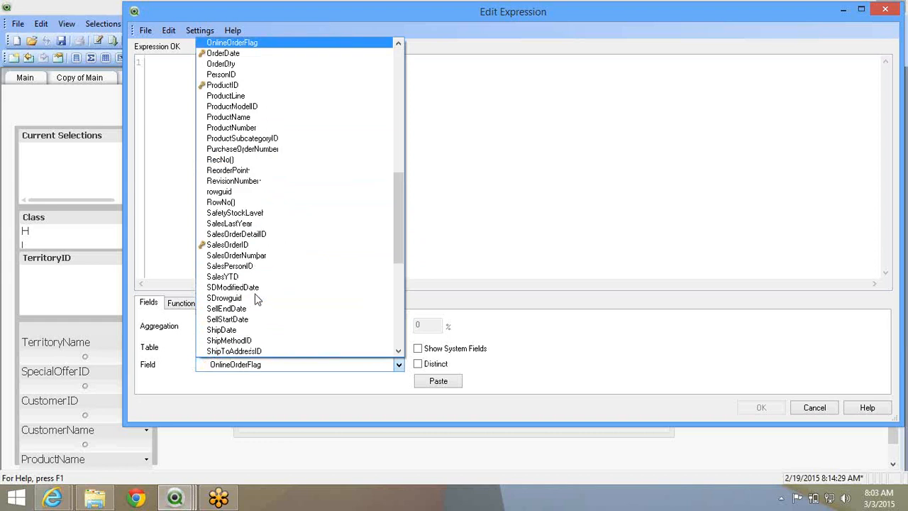
pyautogui.click(236, 65)
pyautogui.click(438, 380)
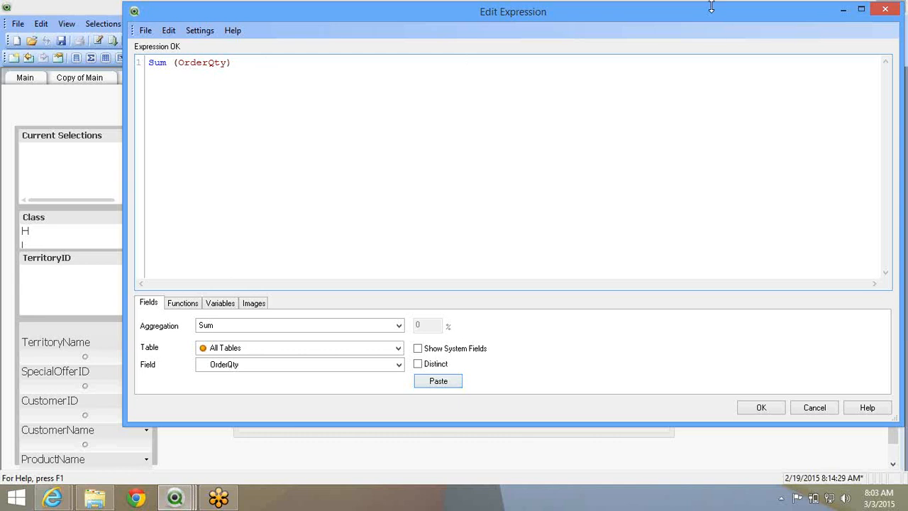
pyautogui.click(747, 406)
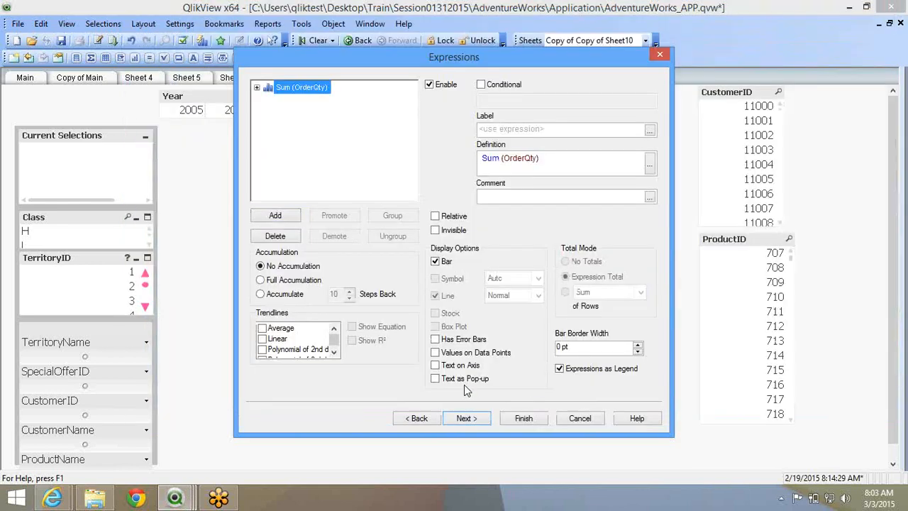
pyautogui.click(524, 418)
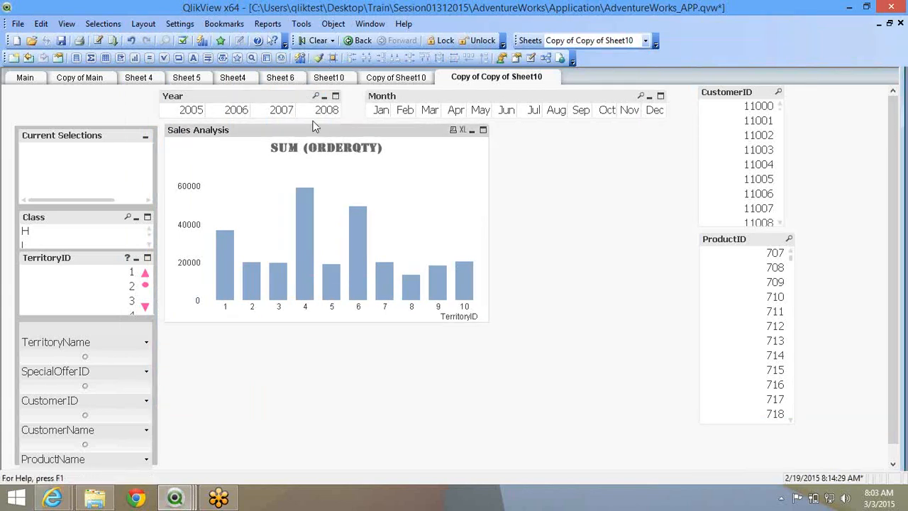
# Resize the Sales Analysis chart on the sheet to be slightly wider and shorter.
pyautogui.click(317, 57)
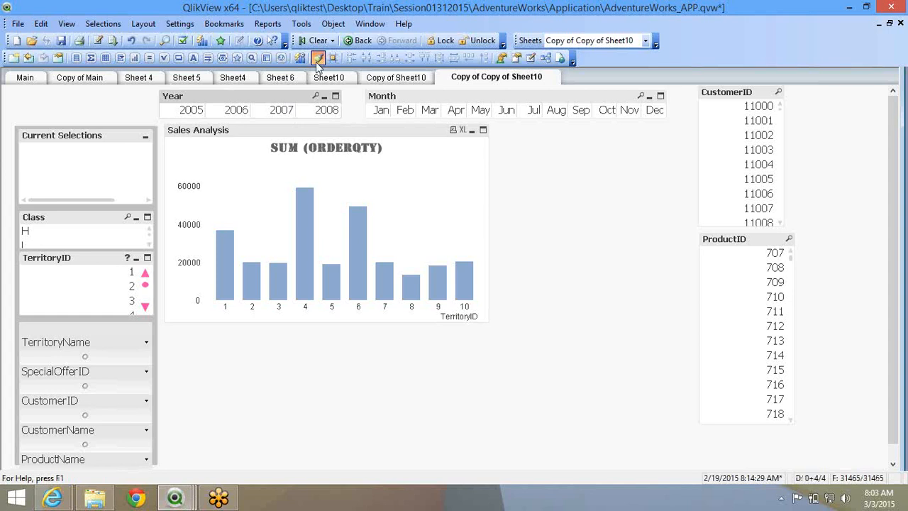
pyautogui.click(317, 130)
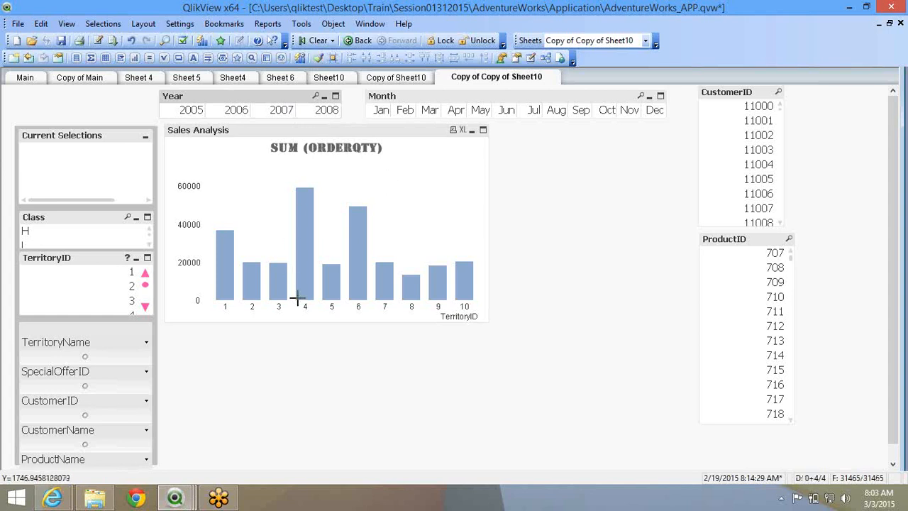
pyautogui.moveTo(235, 261)
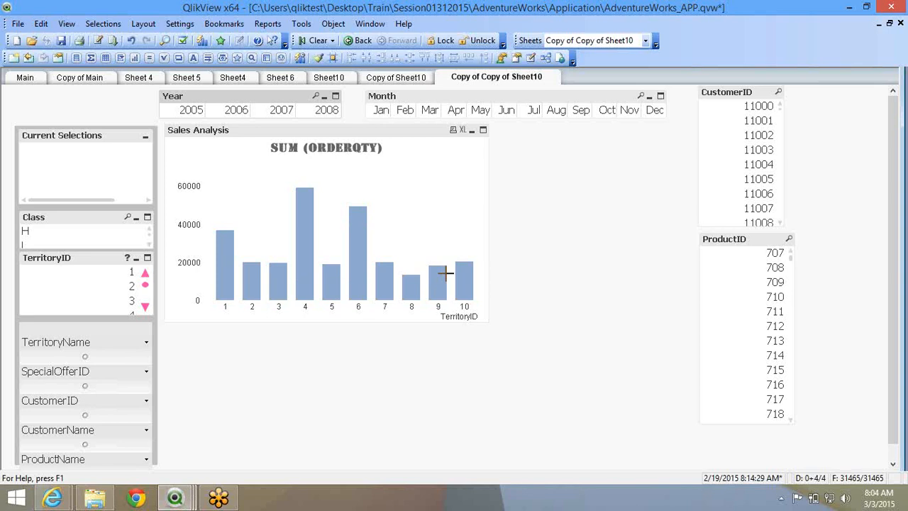
pyautogui.moveTo(487, 329); pyautogui.dragTo(499, 300)
# Open the Sales Analysis chart's properties and show its dimension settings.
pyautogui.rightClick(355, 177)
pyautogui.click(362, 180)
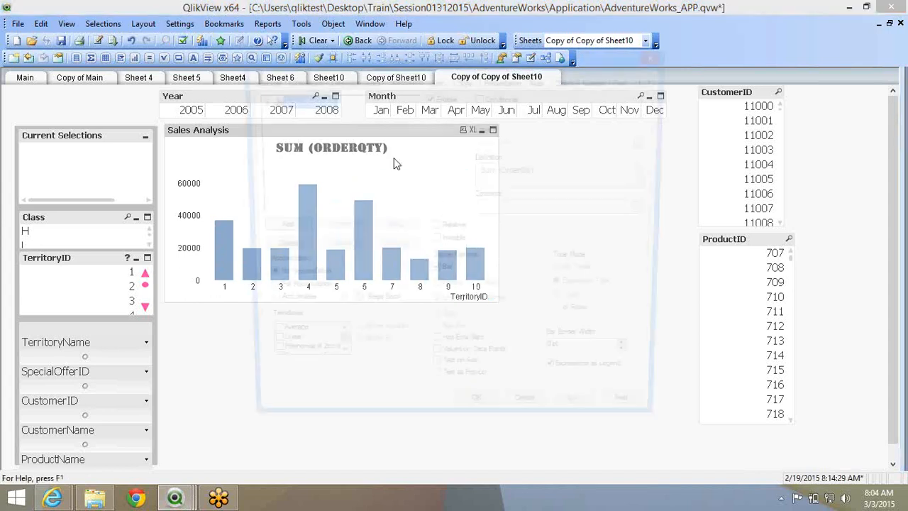
pyautogui.moveTo(375, 57); pyautogui.dragTo(550, 46)
pyautogui.click(480, 70)
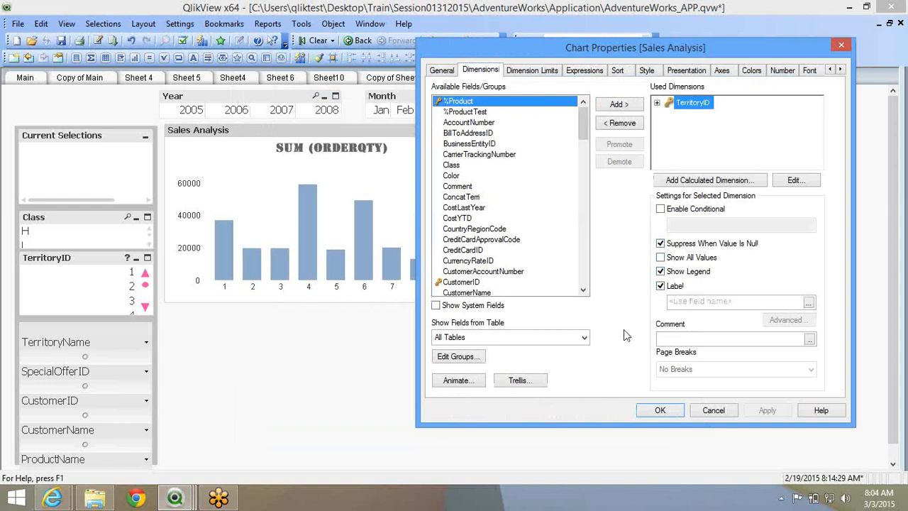
# Turn off Show Legend for the TerritoryID dimension, apply it to the chart, and turn the option back on.
pyautogui.click(661, 271)
pyautogui.click(768, 410)
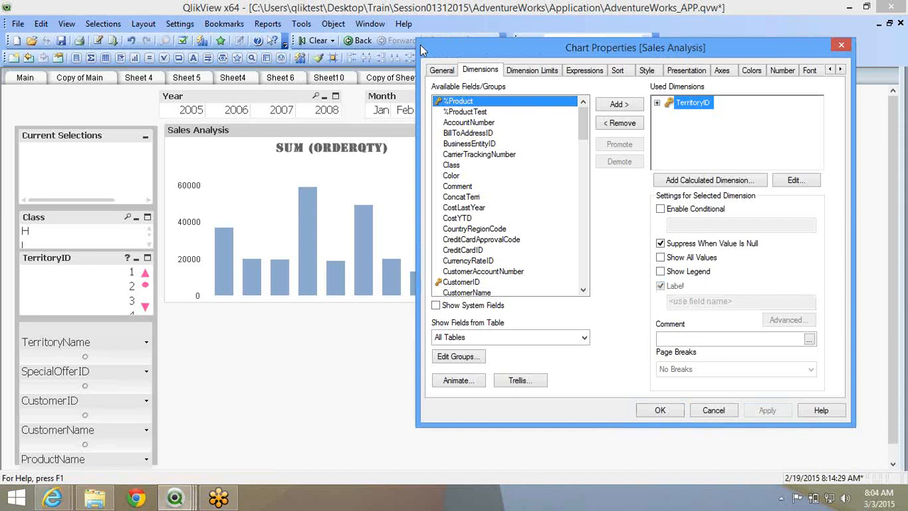
pyautogui.moveTo(428, 52); pyautogui.dragTo(462, 101)
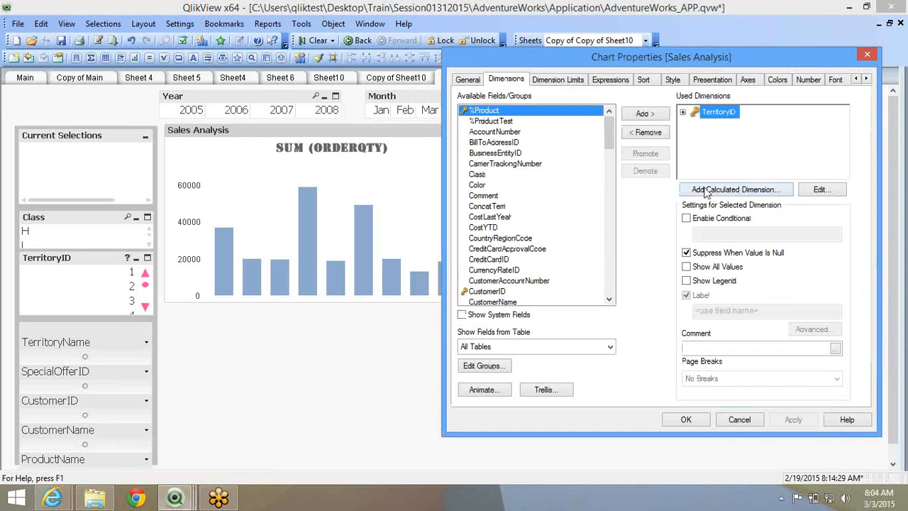
pyautogui.click(686, 280)
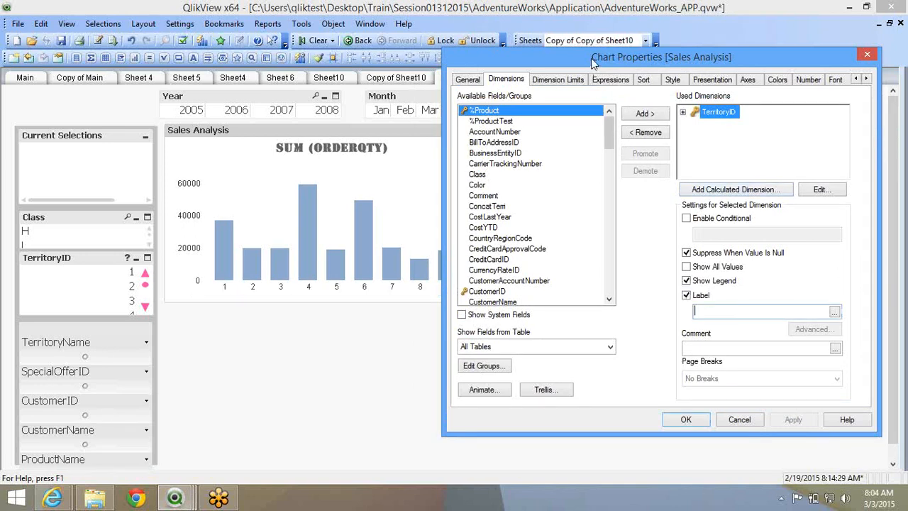
# Label the TerritoryID dimension "Territory" and save the chart properties.
pyautogui.moveTo(479, 58); pyautogui.dragTo(488, 23)
pyautogui.write('Terrotpory')
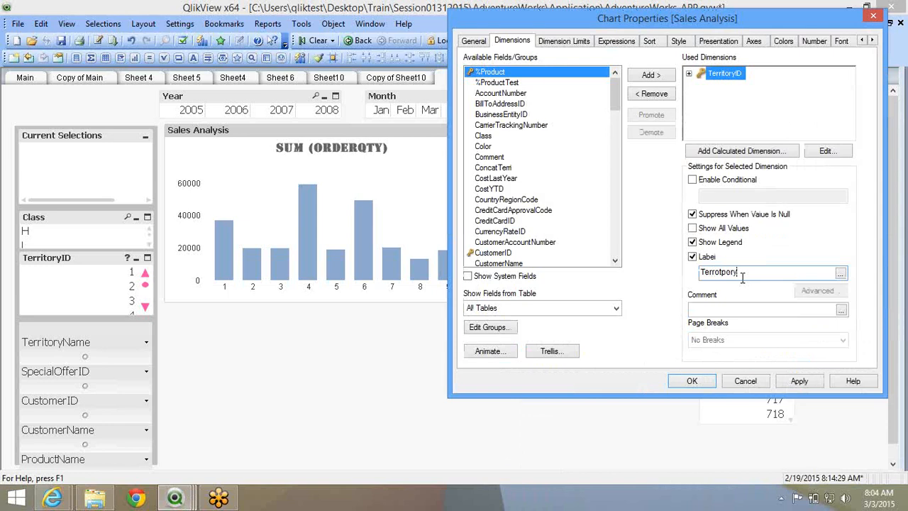
pyautogui.press('BackSpace')
pyautogui.press('BackSpace')
pyautogui.press('BackSpace')
pyautogui.press('BackSpace')
pyautogui.press('BackSpace')
pyautogui.press('BackSpace')
pyautogui.press('BackSpace')
pyautogui.press('BackSpace')
pyautogui.press('BackSpace')
pyautogui.write('erritor')
pyautogui.click(694, 383)
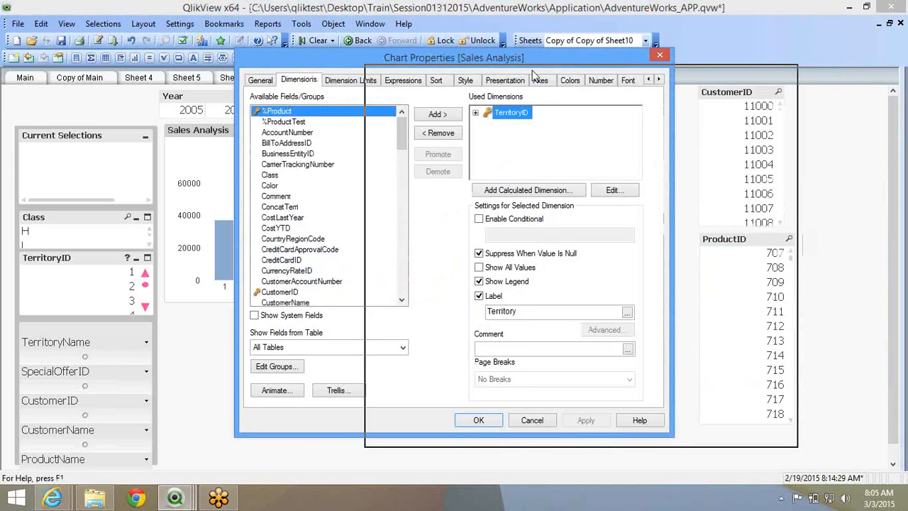
# In the chart's expression settings, label the Sum (OrderQty) expression "Total Order Qty" and apply it.
pyautogui.moveTo(391, 54); pyautogui.dragTo(576, 49)
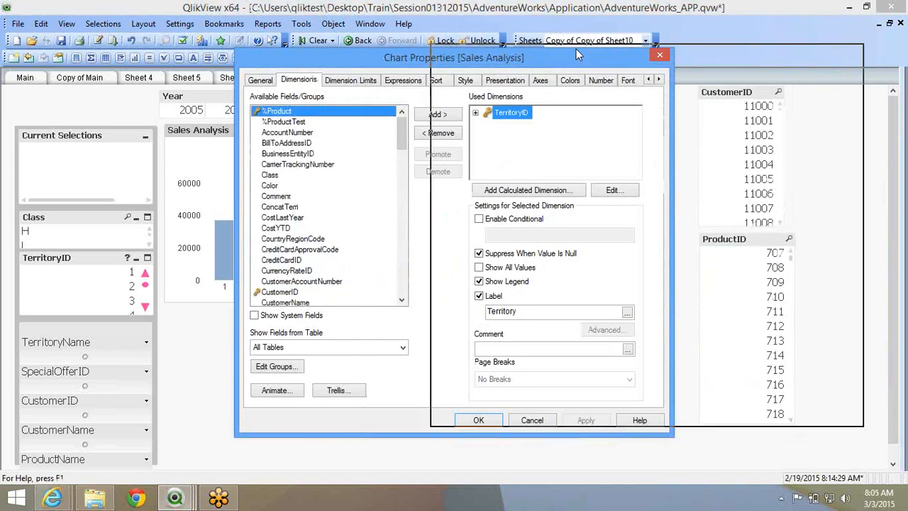
pyautogui.click(544, 72)
pyautogui.click(595, 73)
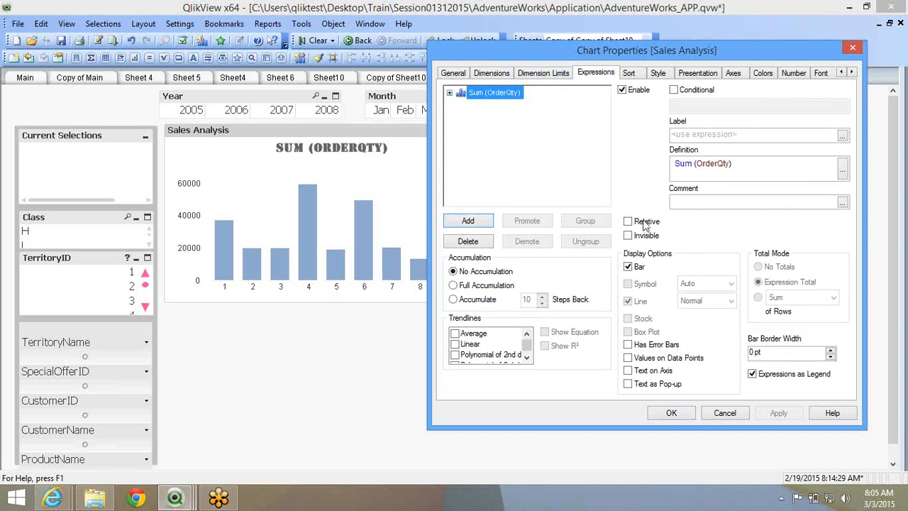
pyautogui.click(674, 92)
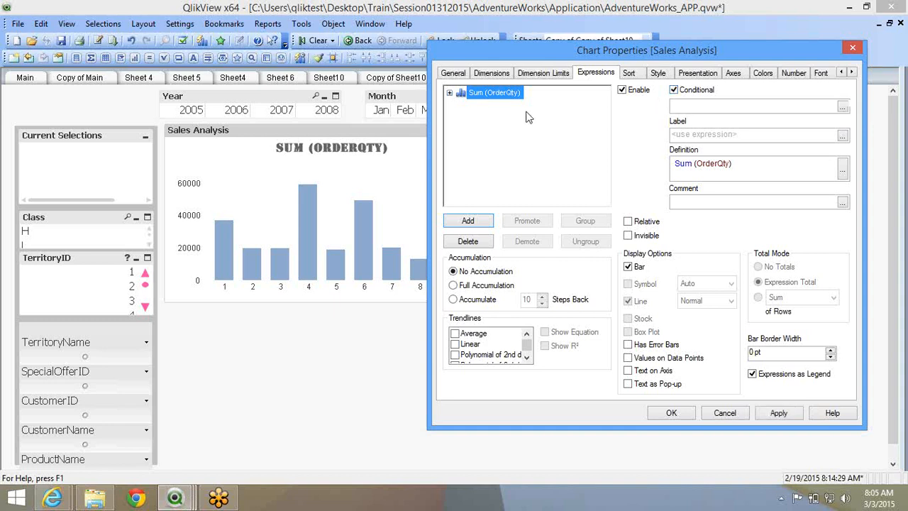
pyautogui.click(674, 90)
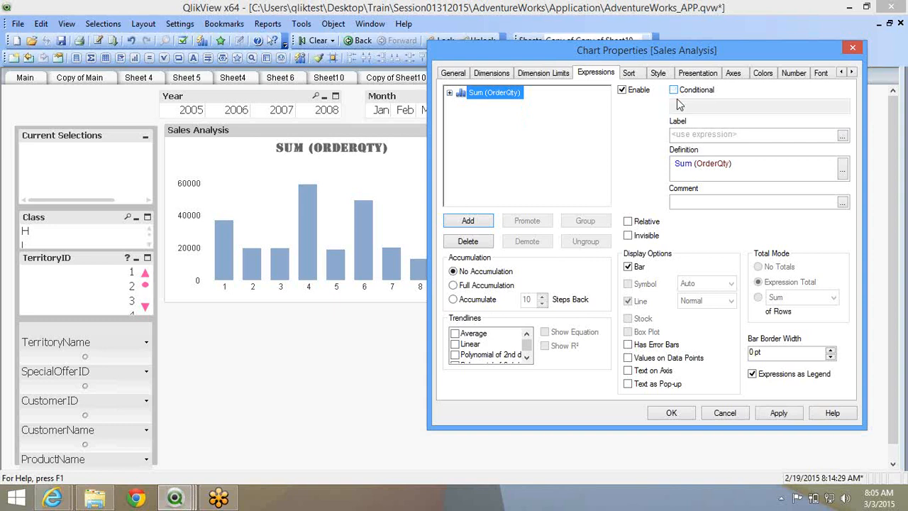
pyautogui.click(688, 136)
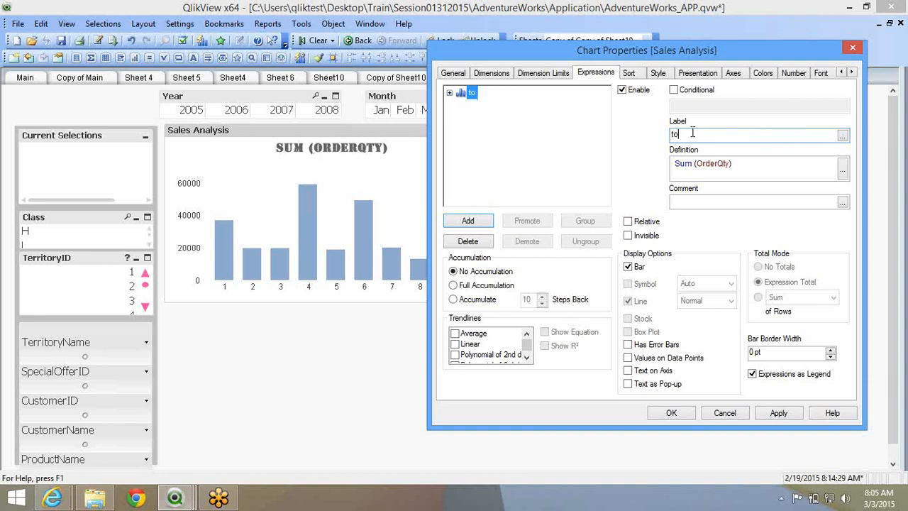
pyautogui.write('Total Order Qty')
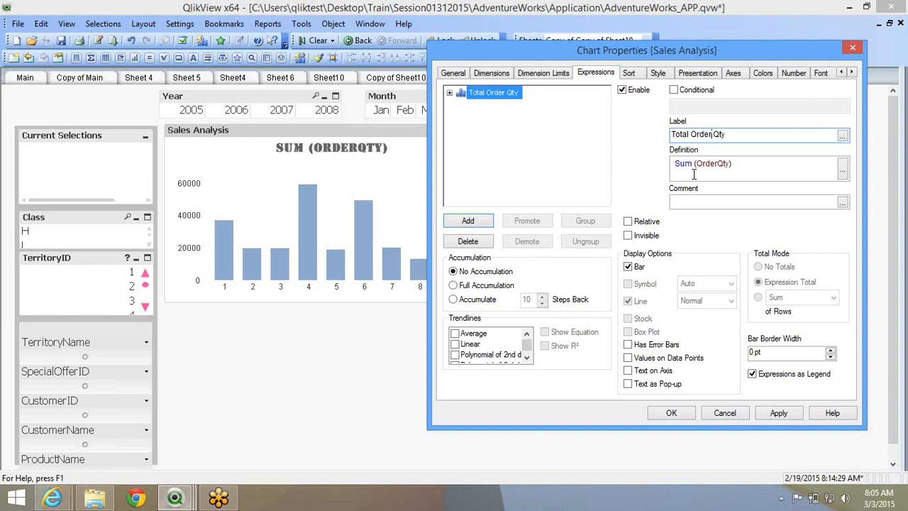
pyautogui.click(780, 418)
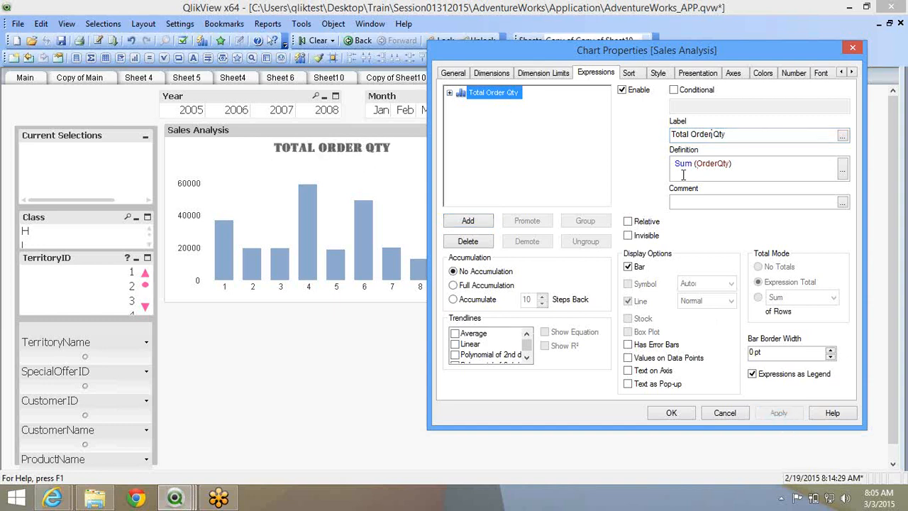
# Examine the Total Order Qty expression's definition, its expression editor and its comment field without changing them.
pyautogui.moveTo(673, 165); pyautogui.dragTo(734, 169)
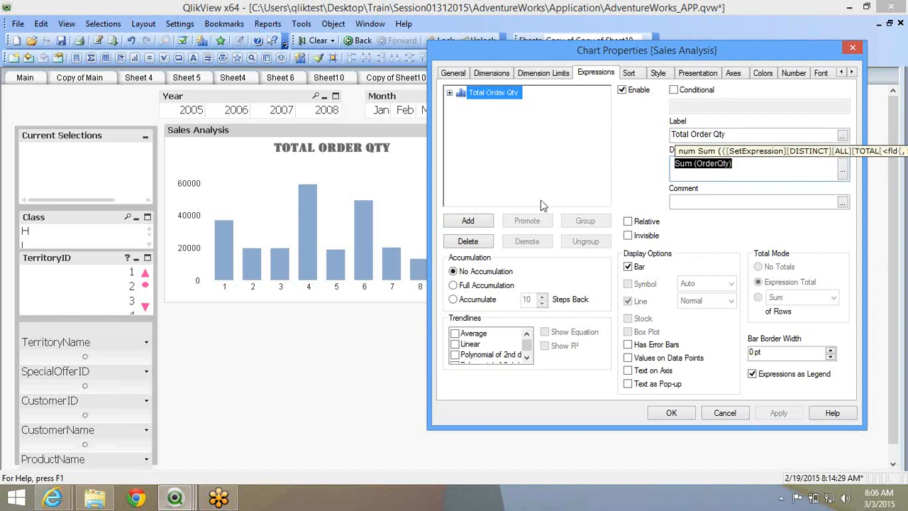
pyautogui.click(737, 178)
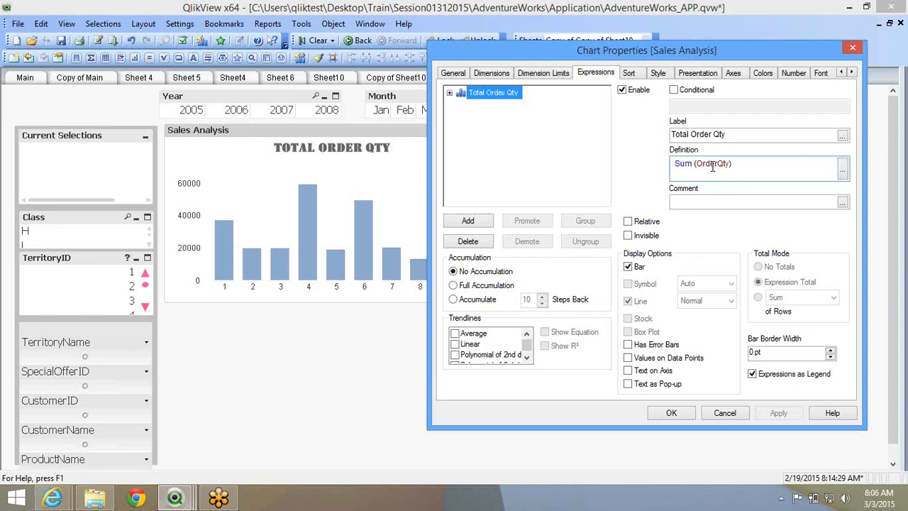
pyautogui.click(843, 169)
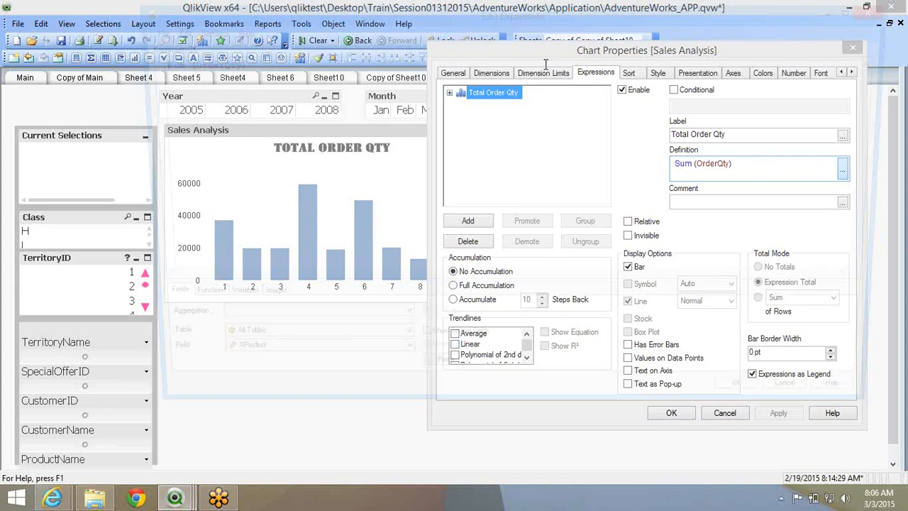
pyautogui.press('Escape')
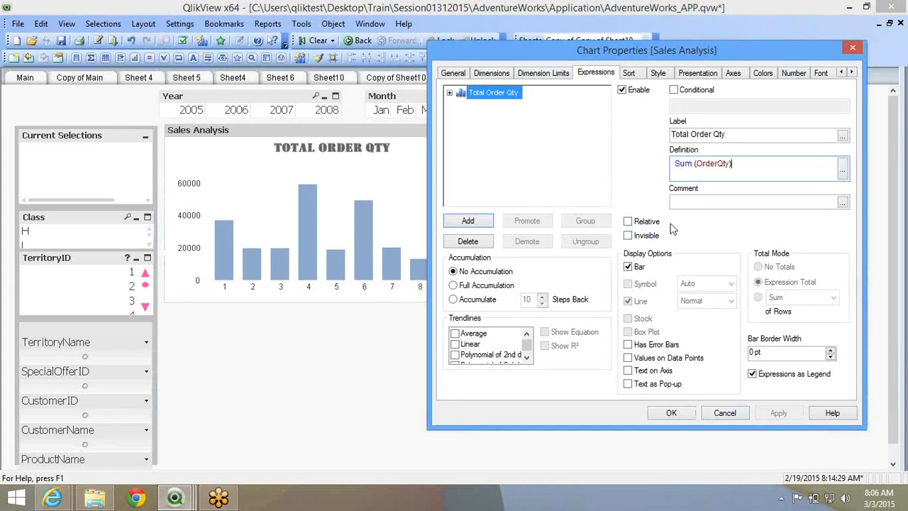
pyautogui.click(689, 204)
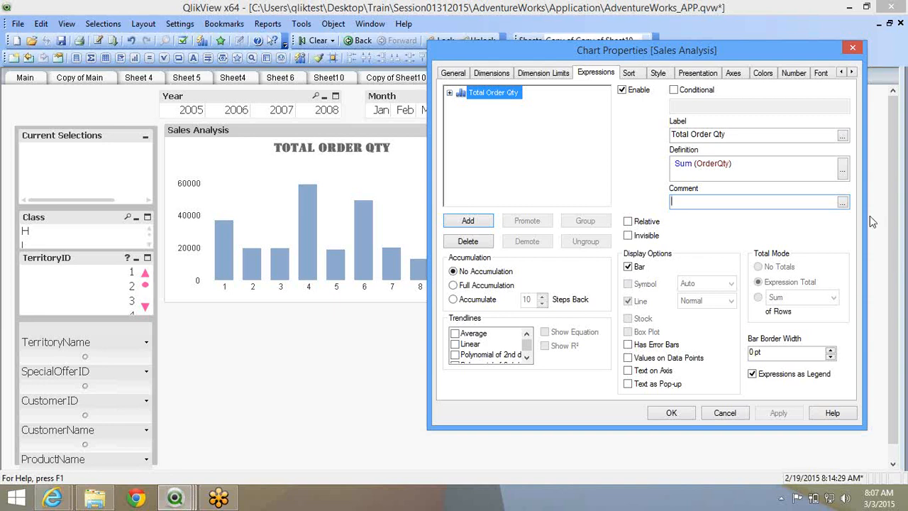
# Turn on Values on Data Points for the Total Order Qty expression and apply it to the chart.
pyautogui.moveTo(897, 46)
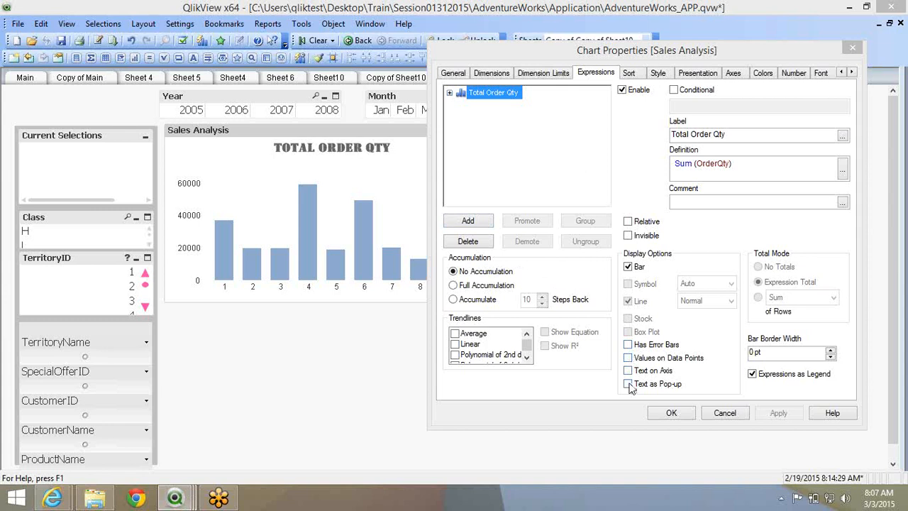
pyautogui.click(627, 344)
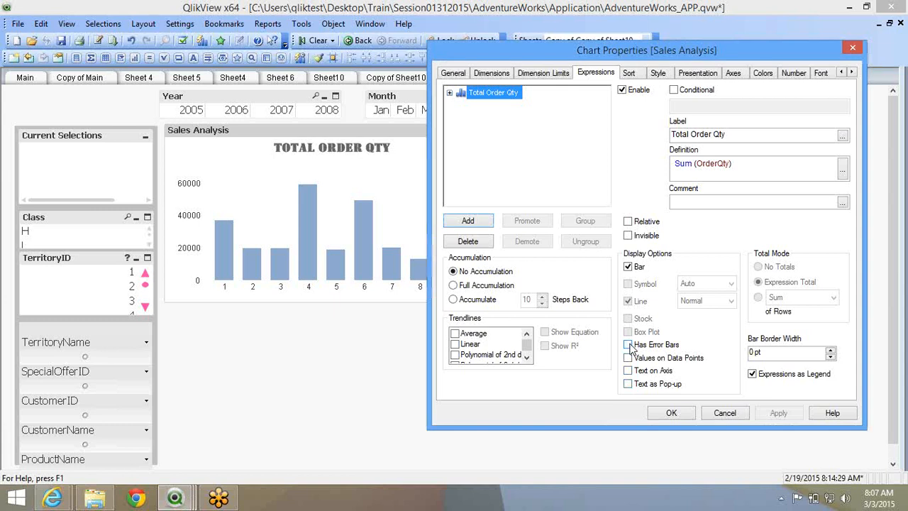
pyautogui.click(778, 413)
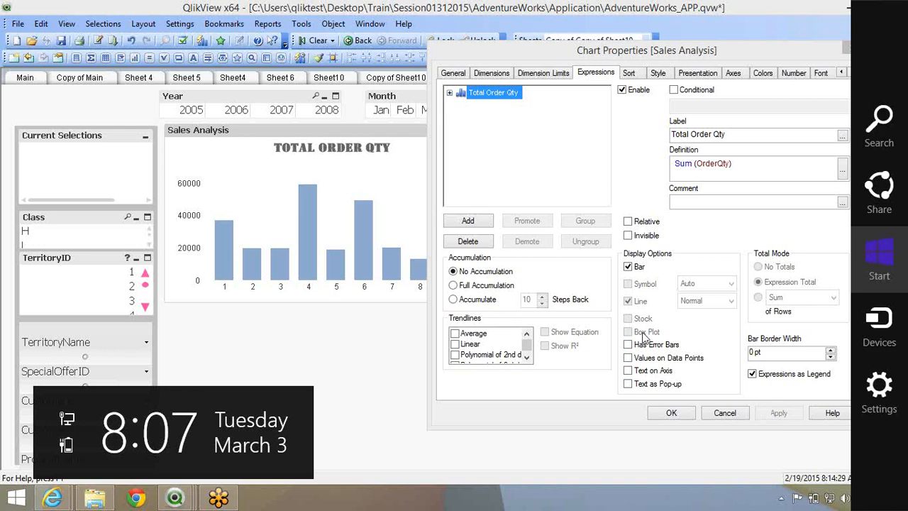
pyautogui.click(628, 358)
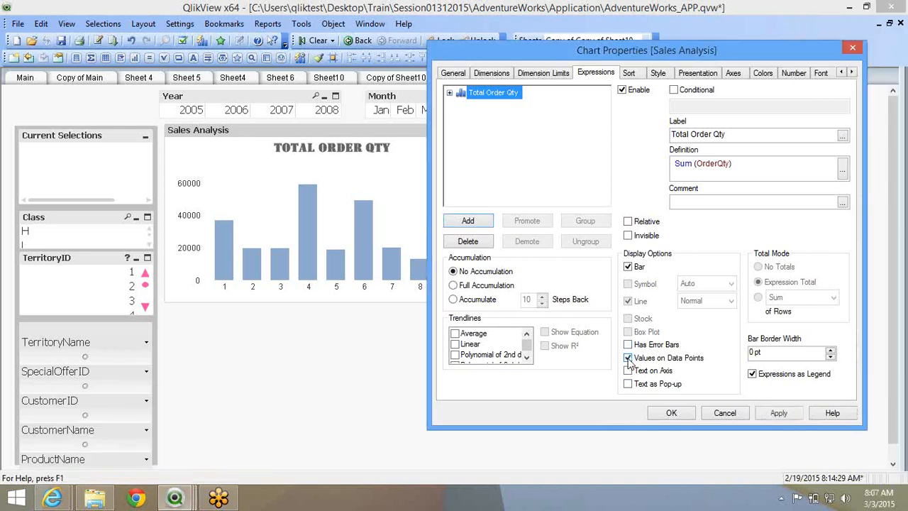
pyautogui.click(780, 413)
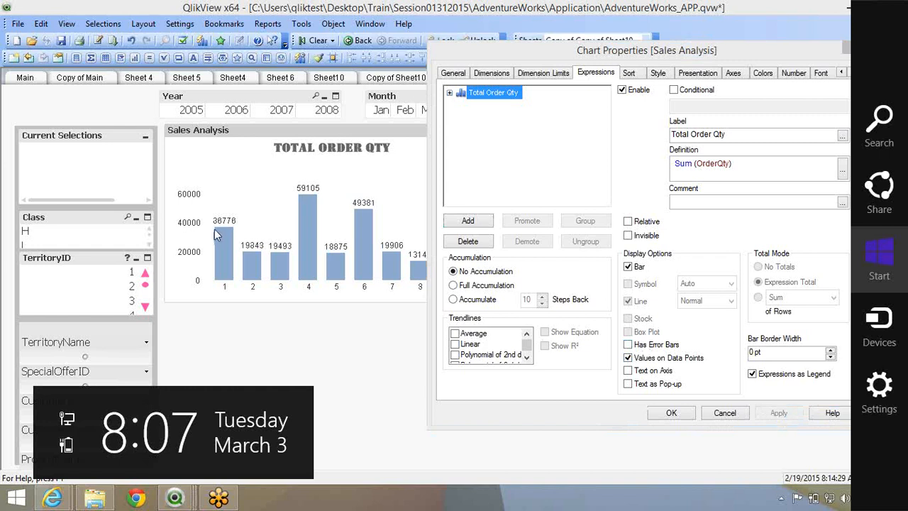
# Try Text on Axis for the Total Order Qty expression on the chart and clear the option again.
pyautogui.click(629, 371)
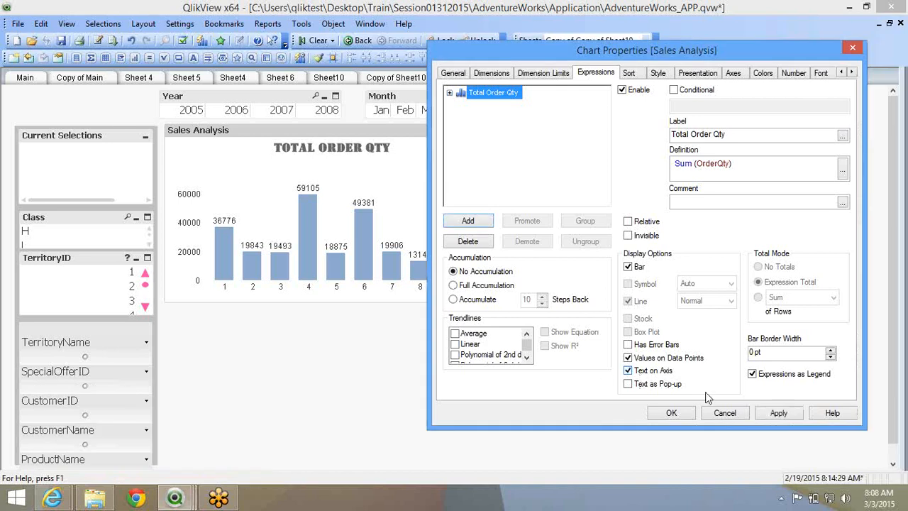
pyautogui.click(775, 417)
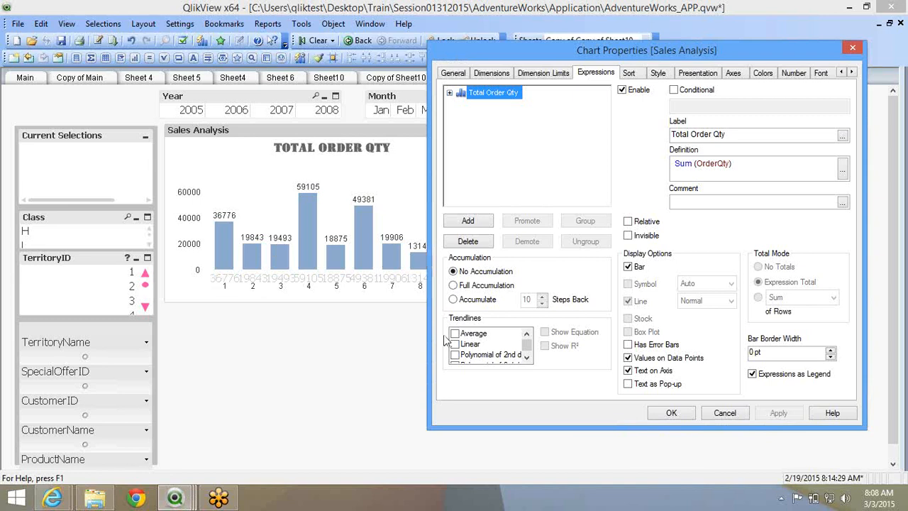
pyautogui.click(628, 371)
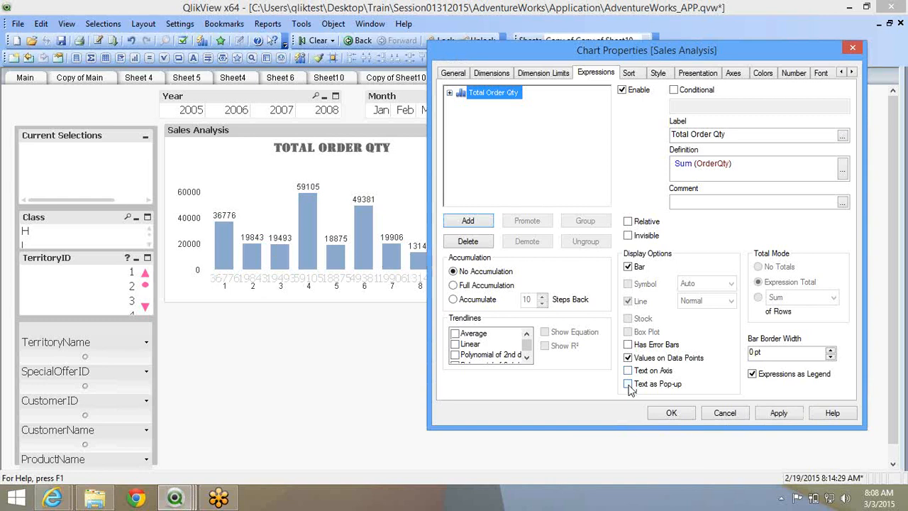
# Turn on Text as Pop-up for the Total Order Qty expression and save the chart properties.
pyautogui.click(629, 386)
pyautogui.click(777, 413)
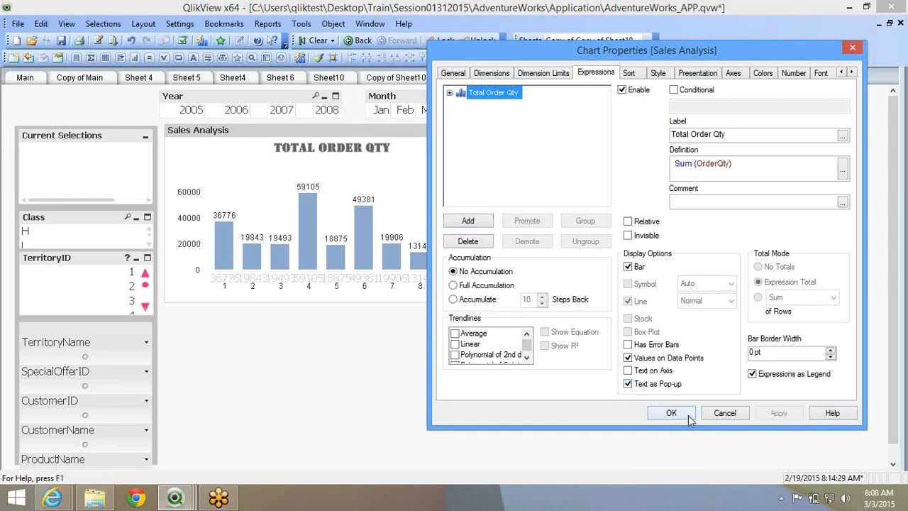
pyautogui.click(688, 415)
# Reopen the Sales Analysis chart properties and apply an Average trendline to the Total Order Qty expression.
pyautogui.rightClick(311, 207)
pyautogui.click(315, 211)
pyautogui.moveTo(550, 59); pyautogui.dragTo(763, 25)
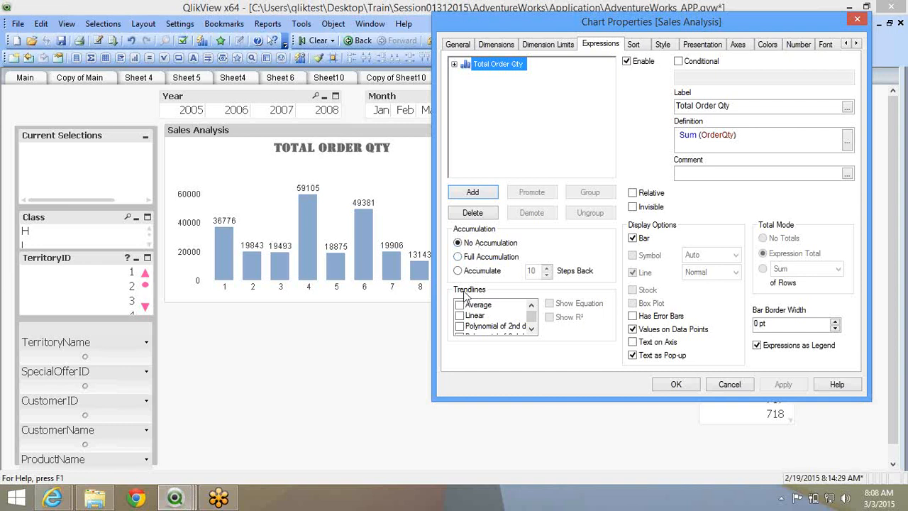
pyautogui.moveTo(497, 26); pyautogui.dragTo(522, 26)
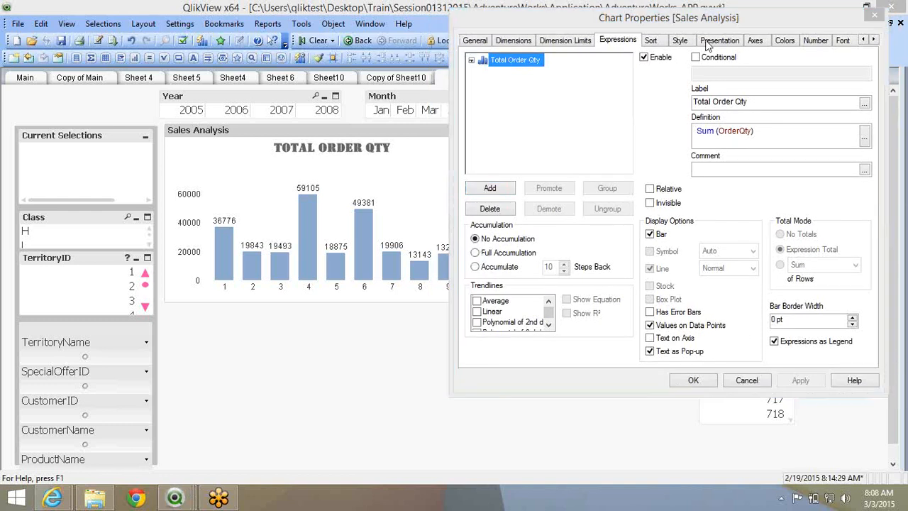
pyautogui.click(477, 301)
pyautogui.click(799, 382)
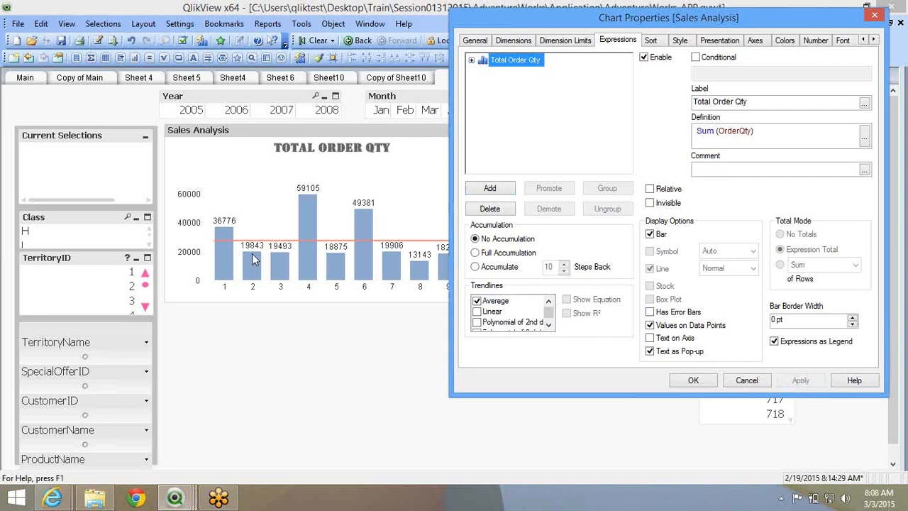
pyautogui.click(376, 254)
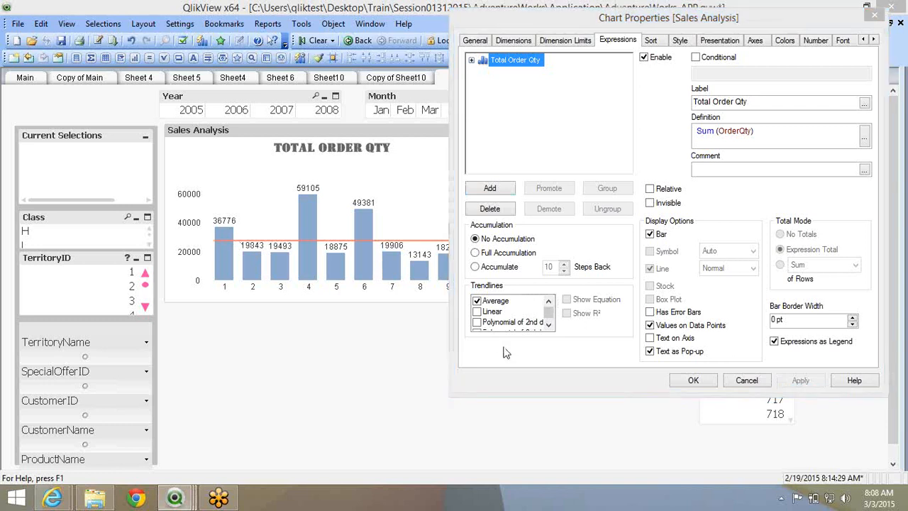
# Add a Linear trendline to the Total Order Qty expression and save the chart properties.
pyautogui.click(476, 312)
pyautogui.click(800, 380)
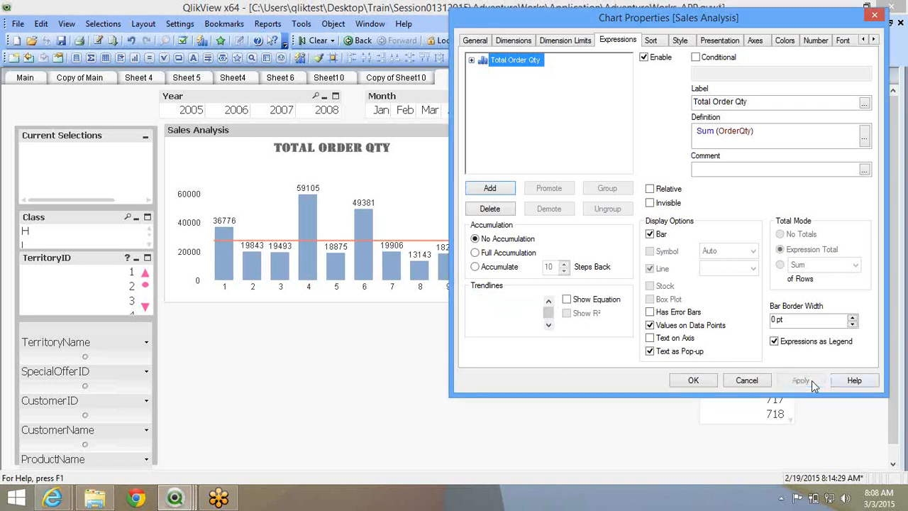
pyautogui.click(693, 381)
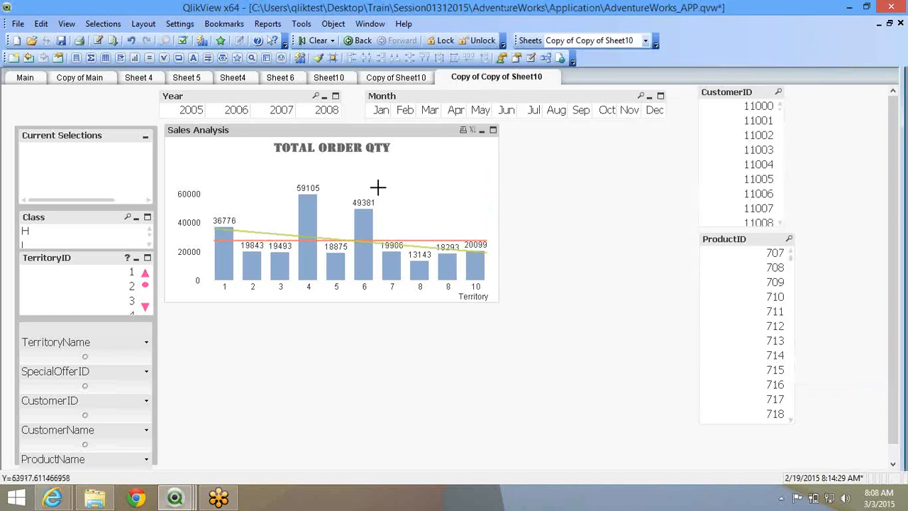
# Reopen the Sales Analysis chart properties and apply an Exponential trendline to the Total Order Qty expression.
pyautogui.rightClick(376, 188)
pyautogui.click(413, 200)
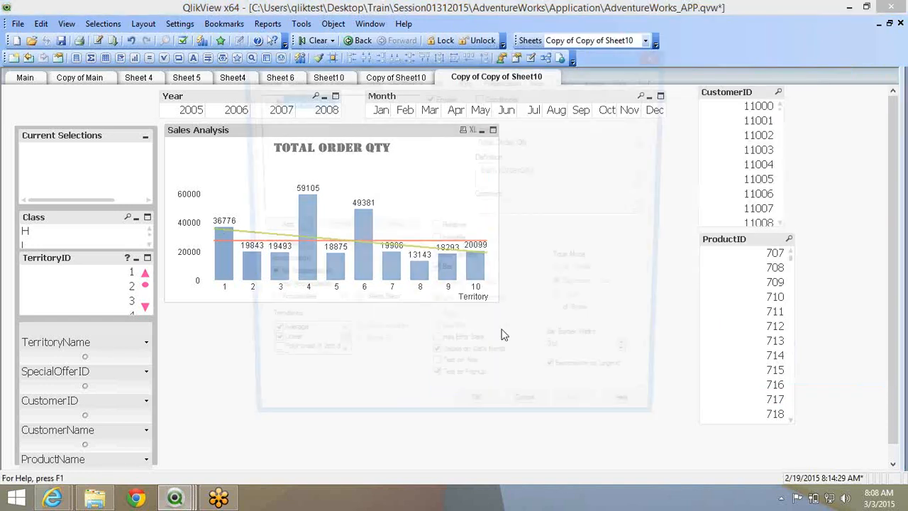
pyautogui.moveTo(340, 64); pyautogui.dragTo(531, 15)
pyautogui.moveTo(531, 15); pyautogui.dragTo(538, 69)
pyautogui.click(533, 371)
pyautogui.click(533, 371)
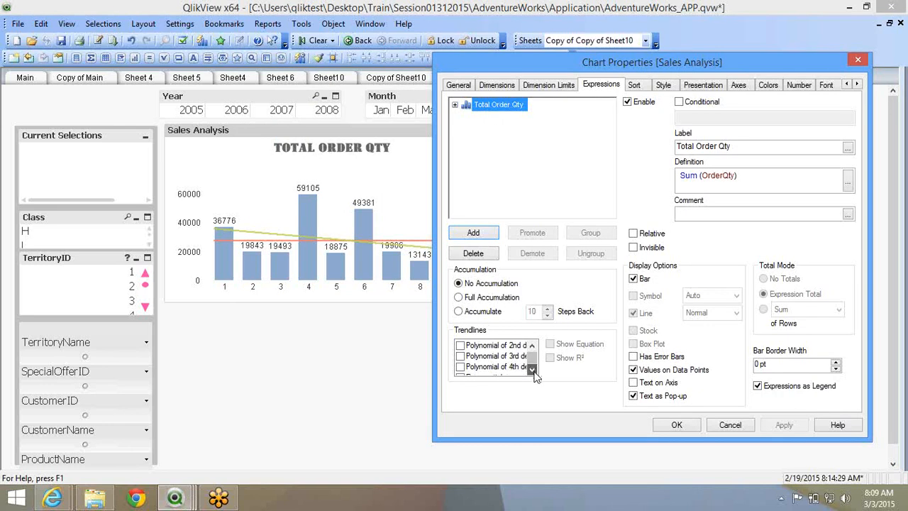
pyautogui.click(534, 369)
pyautogui.click(461, 369)
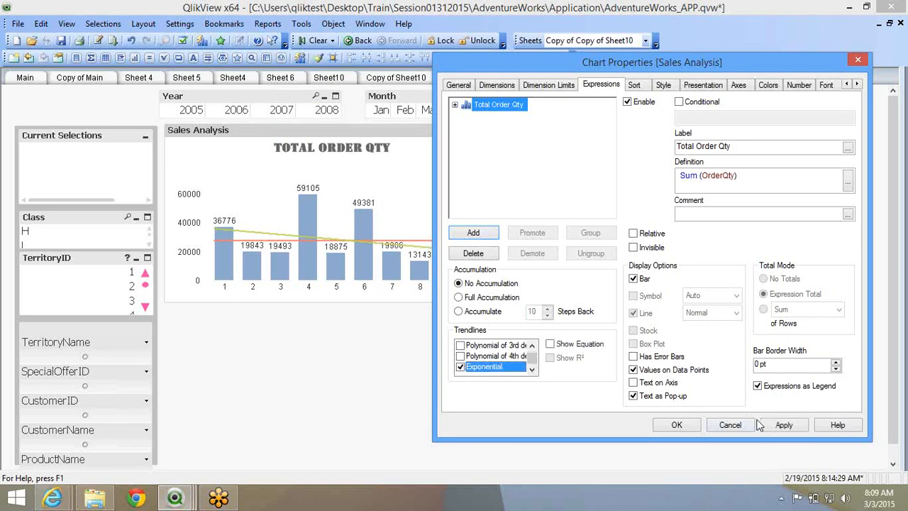
pyautogui.click(803, 429)
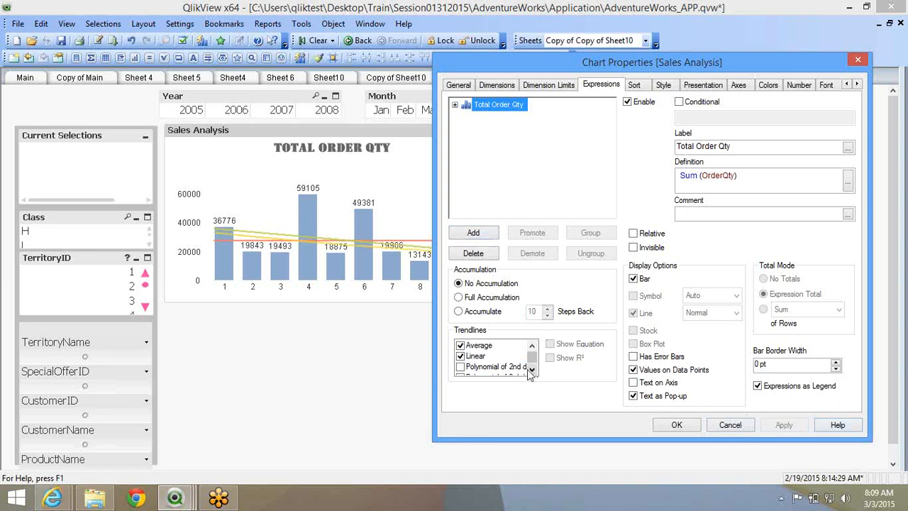
# Remove the Average, Linear and Exponential trendlines from the Total Order Qty expression and apply the change.
pyautogui.click(461, 357)
pyautogui.click(532, 370)
pyautogui.click(532, 370)
pyautogui.click(460, 367)
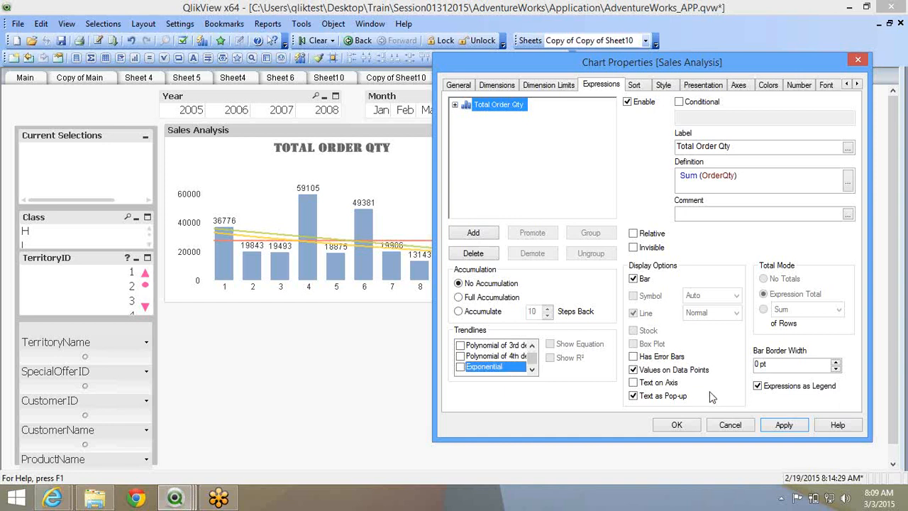
pyautogui.click(784, 425)
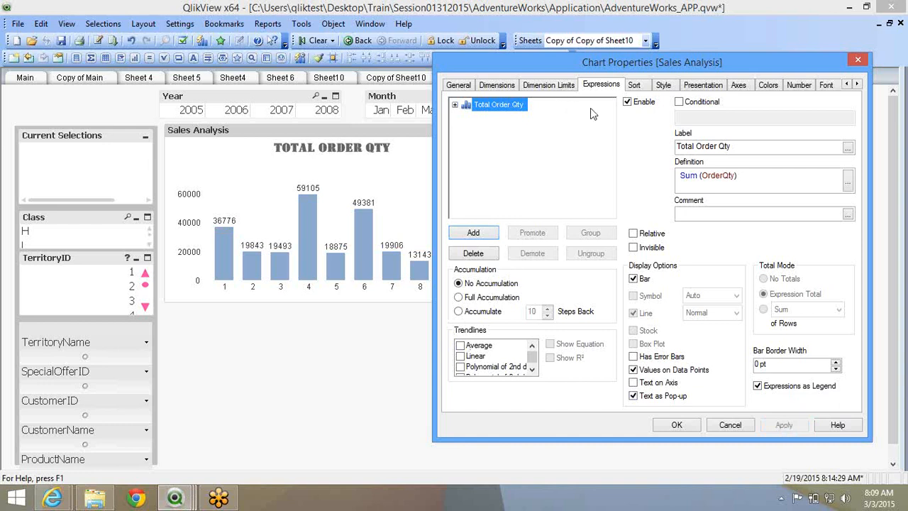
# Sort the Territory dimension by Y-value in descending order, apply it and save the chart properties.
pyautogui.click(634, 86)
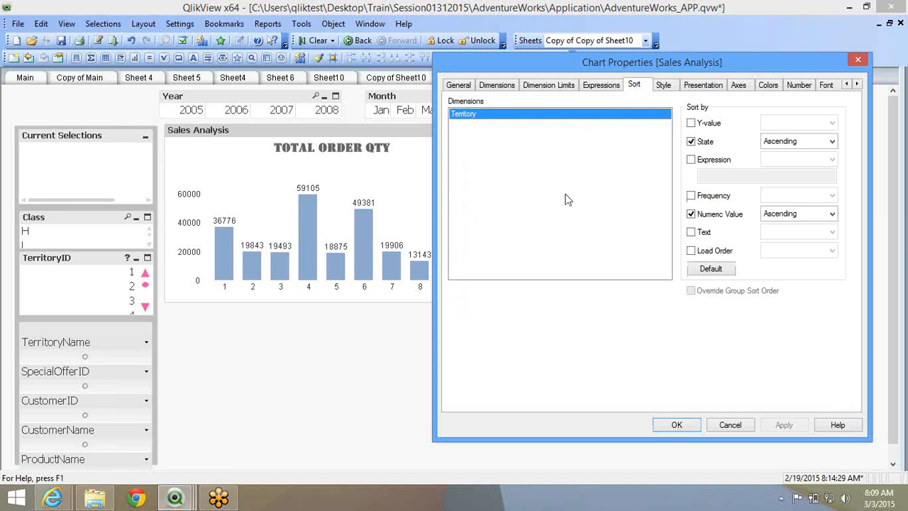
pyautogui.moveTo(452, 59); pyautogui.dragTo(471, 60)
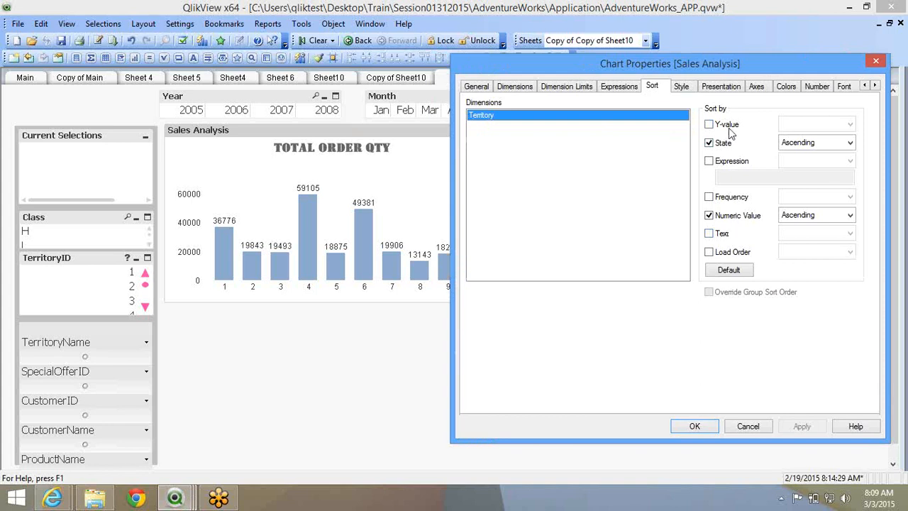
pyautogui.click(709, 126)
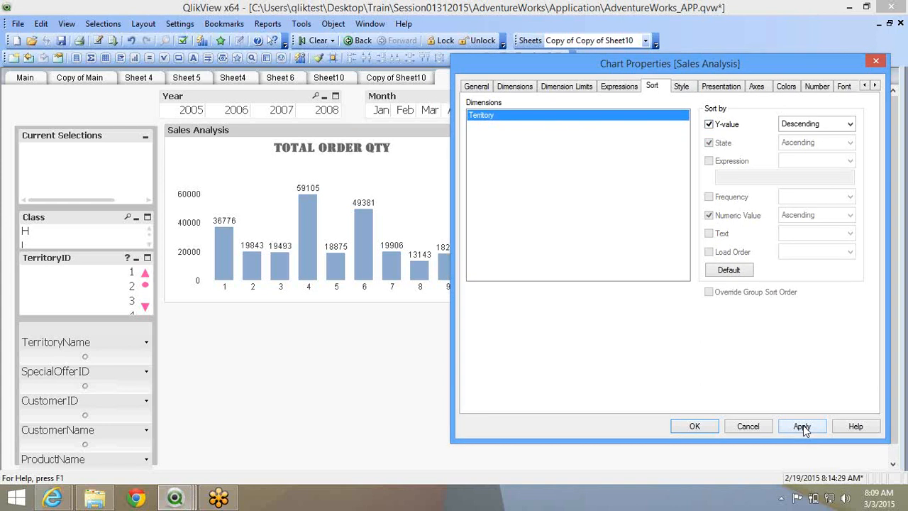
pyautogui.click(803, 425)
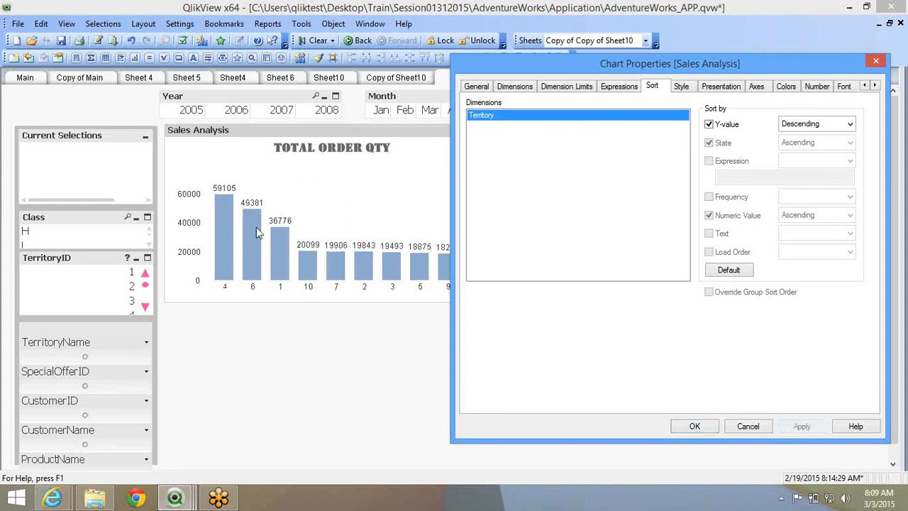
pyautogui.click(687, 425)
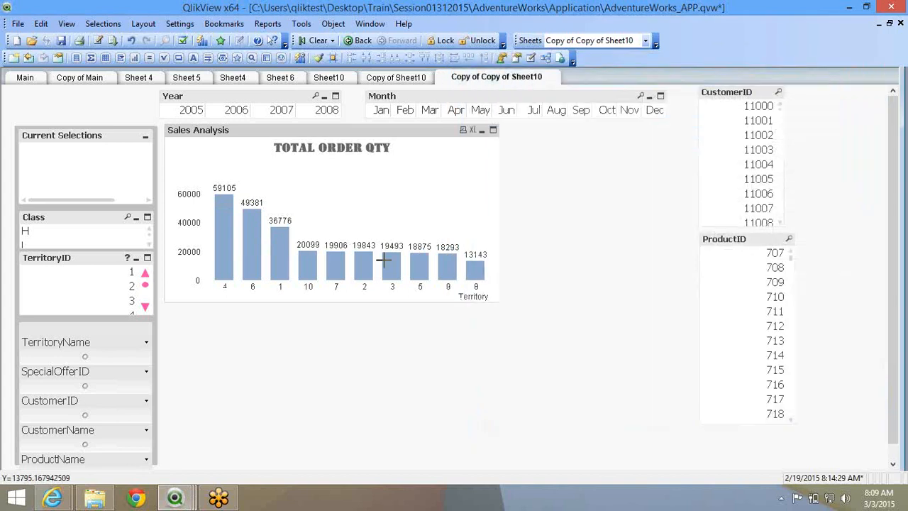
# Reopen the Sales Analysis chart properties and apply the horizontal bar orientation in the style settings.
pyautogui.rightClick(225, 202)
pyautogui.click(268, 211)
pyautogui.moveTo(408, 60); pyautogui.dragTo(579, 38)
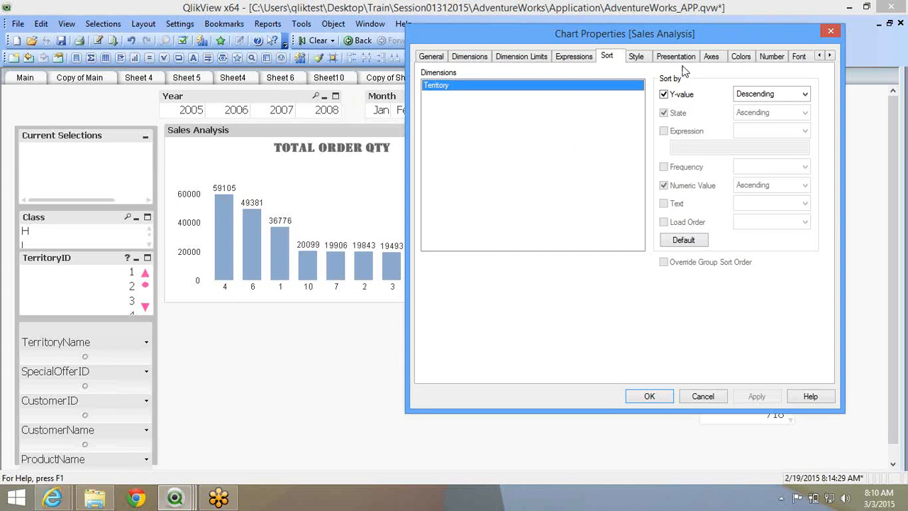
pyautogui.click(648, 57)
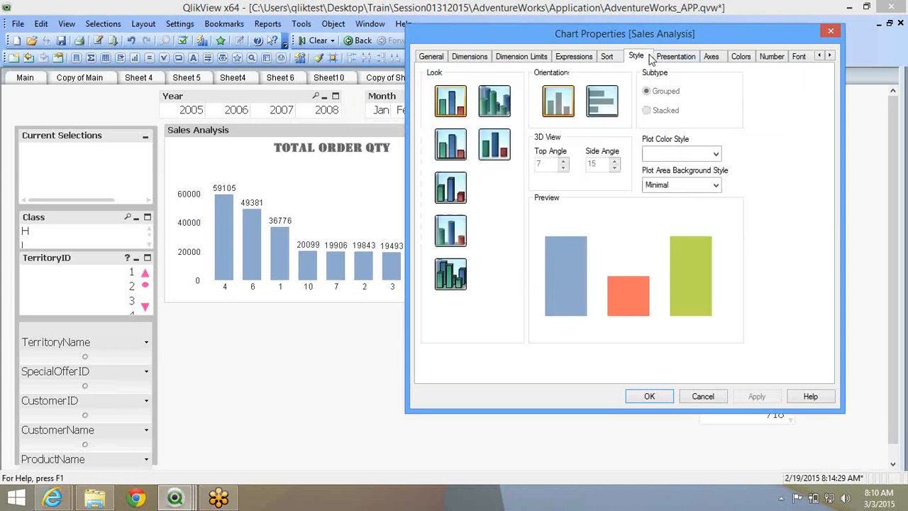
pyautogui.click(611, 110)
pyautogui.click(761, 396)
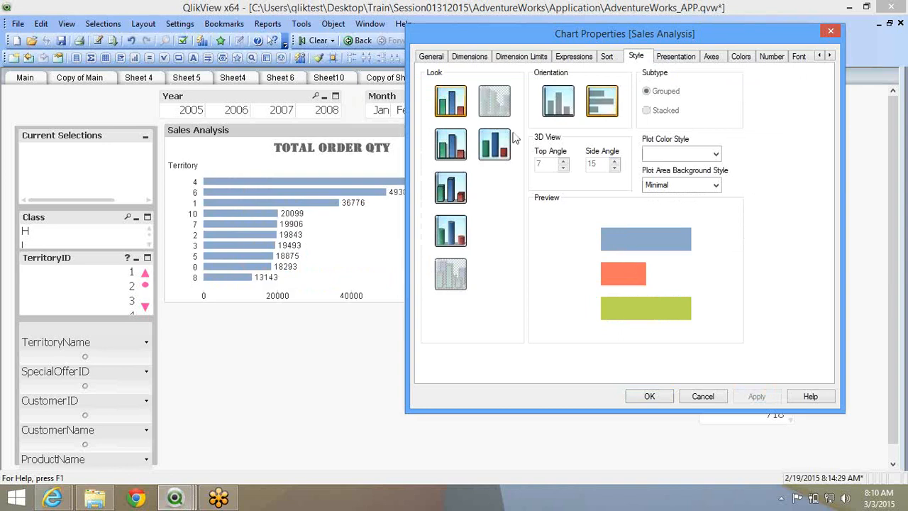
# Try the drop-shadow look and the cylinder look on the horizontal bars, applying each to the chart.
pyautogui.click(463, 144)
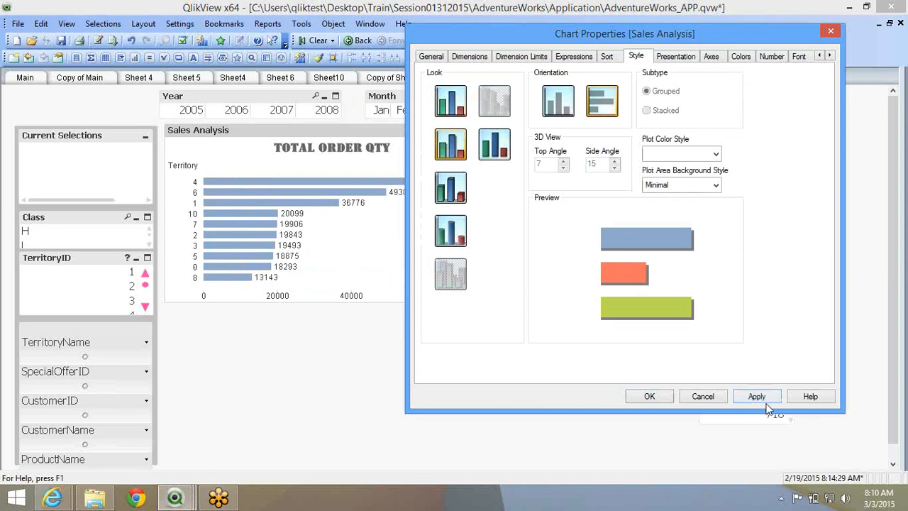
pyautogui.click(765, 399)
pyautogui.click(442, 238)
pyautogui.click(756, 395)
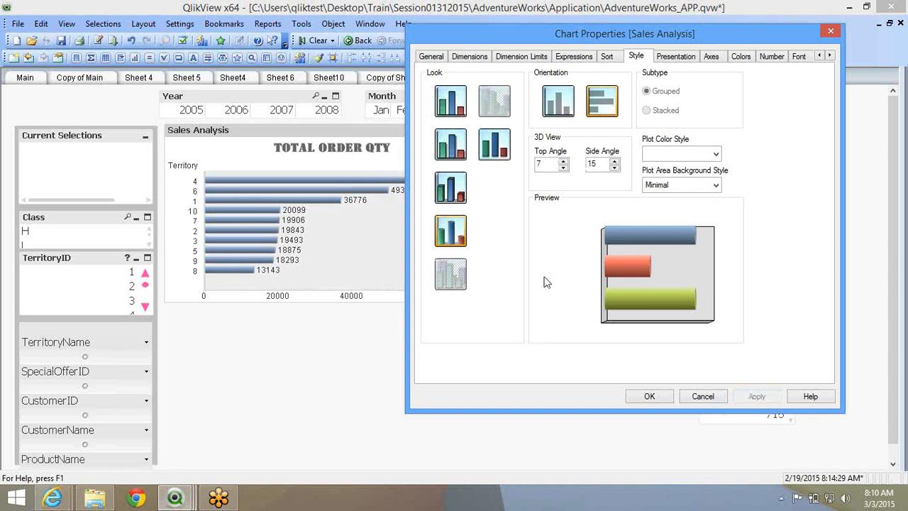
# Try the flat gradient look with vertical bars and the 3D block look, applying each to the chart.
pyautogui.click(492, 149)
pyautogui.click(757, 397)
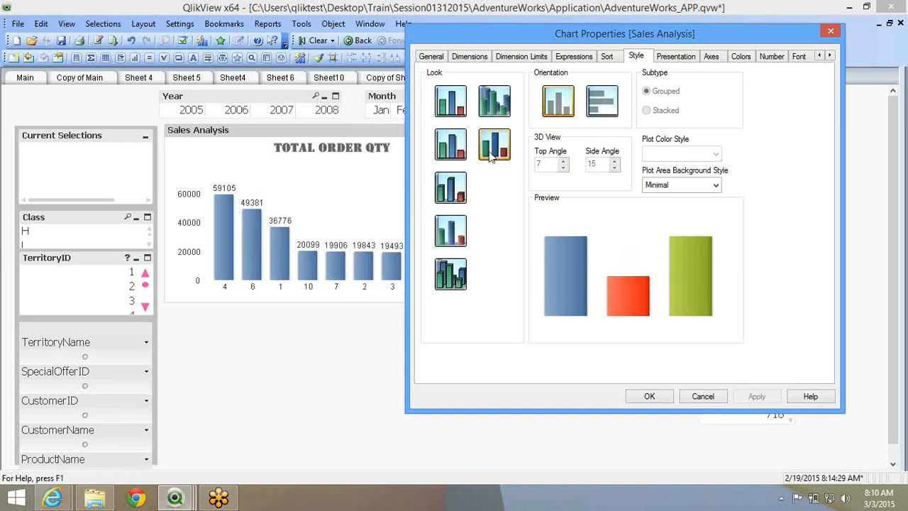
pyautogui.click(448, 275)
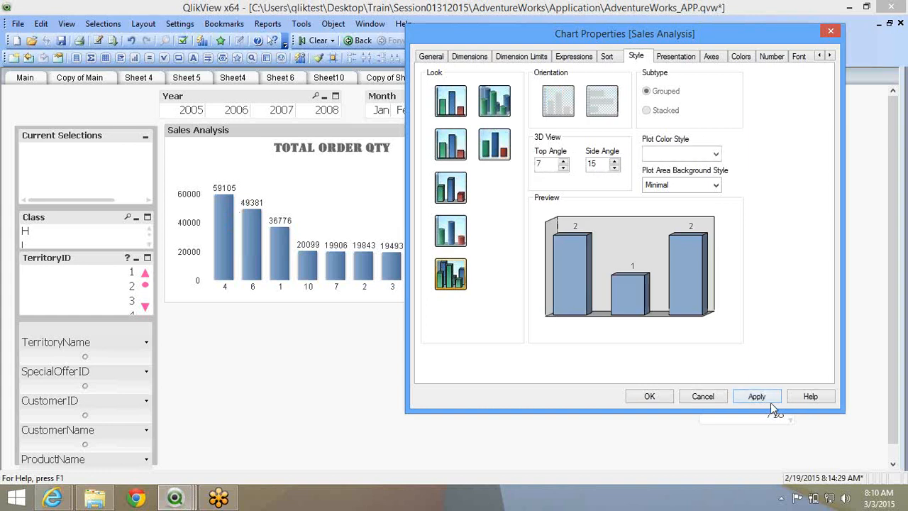
pyautogui.click(770, 400)
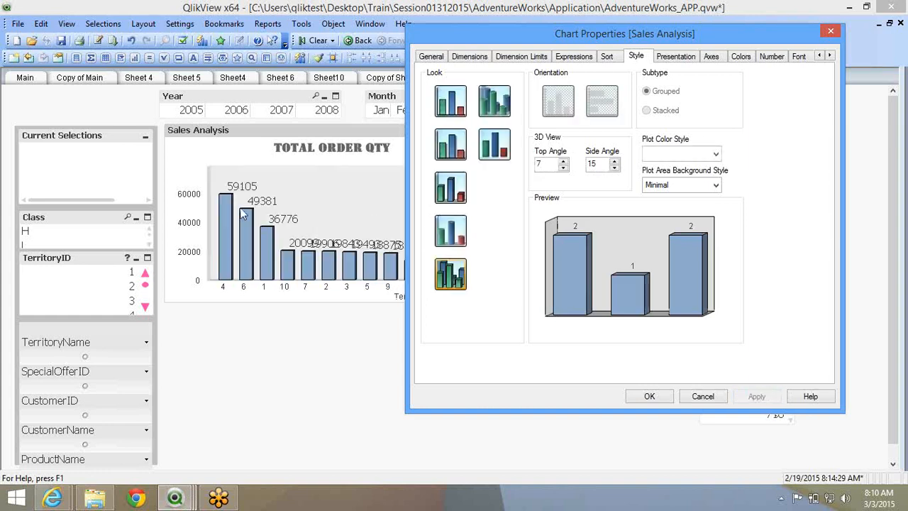
# Set the chart's look to vertical 3D cylinders and apply it.
pyautogui.click(459, 245)
pyautogui.click(771, 399)
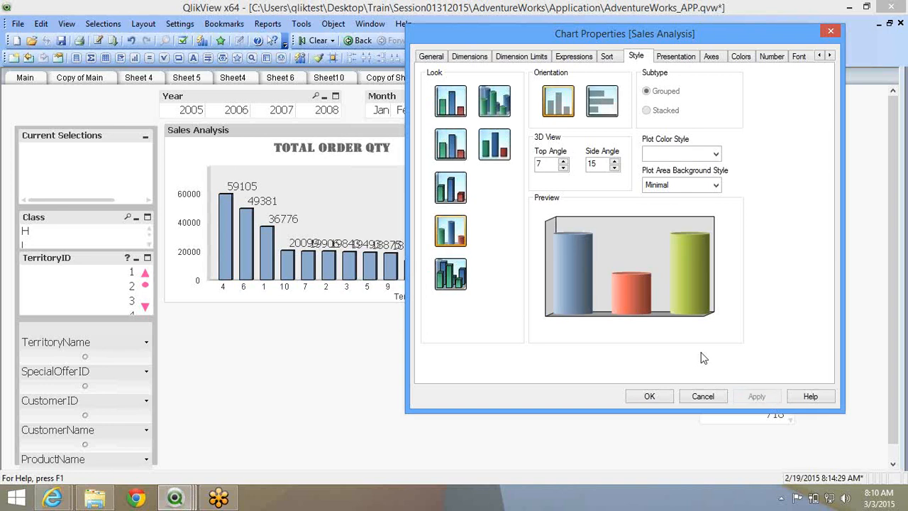
# Try the 3D cylinder look arranged in rows, and replace it with the plain flat bar look on the chart.
pyautogui.click(488, 110)
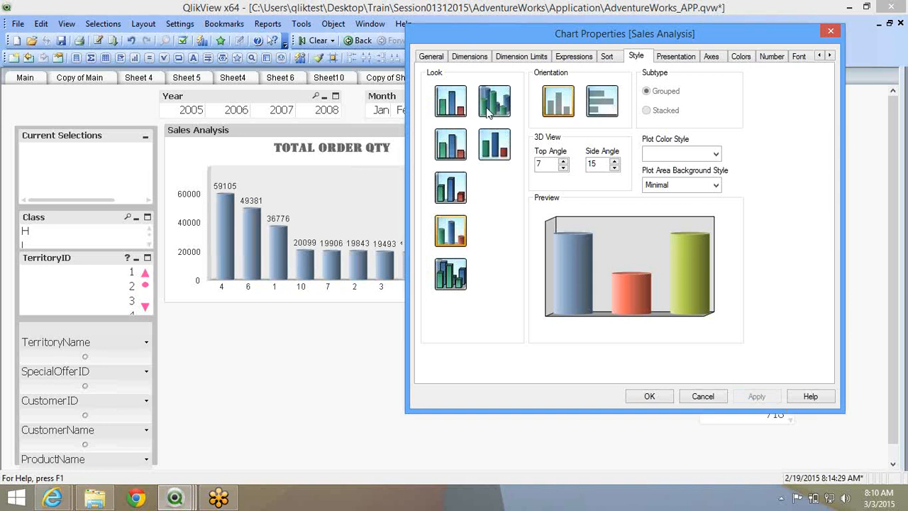
pyautogui.click(757, 396)
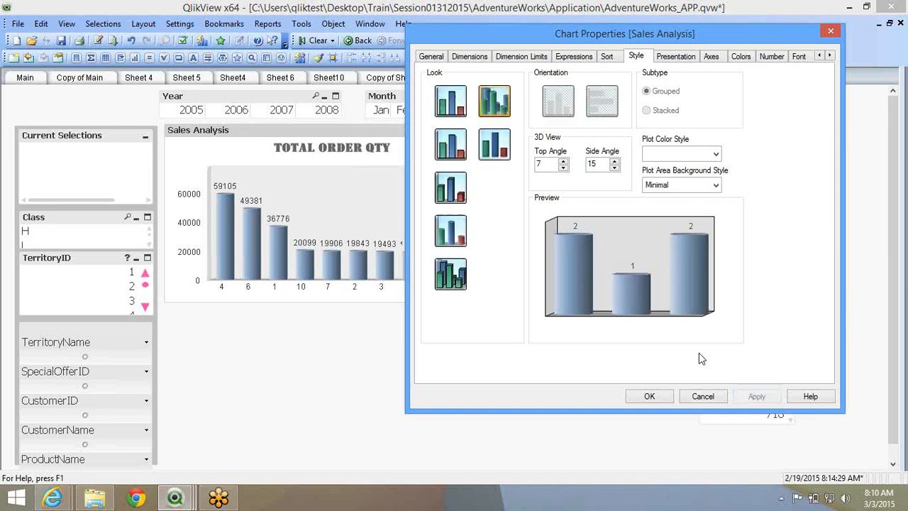
pyautogui.click(441, 104)
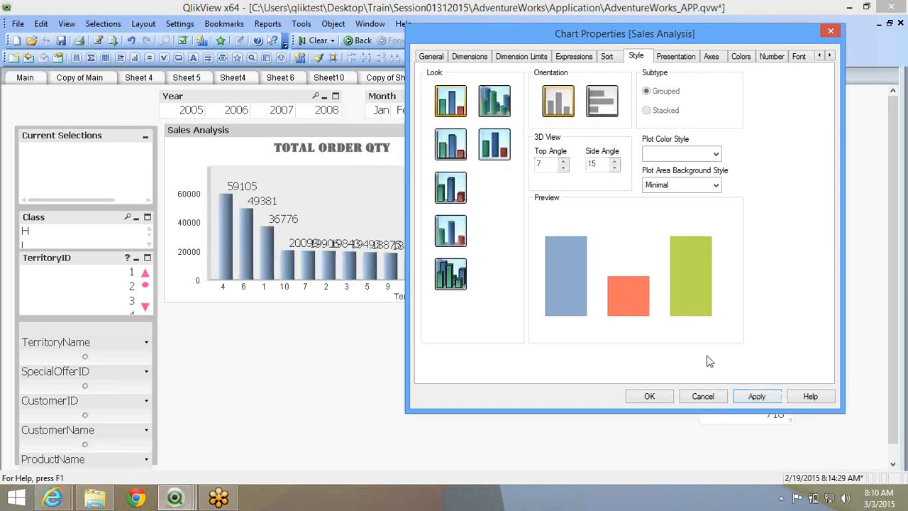
pyautogui.click(775, 398)
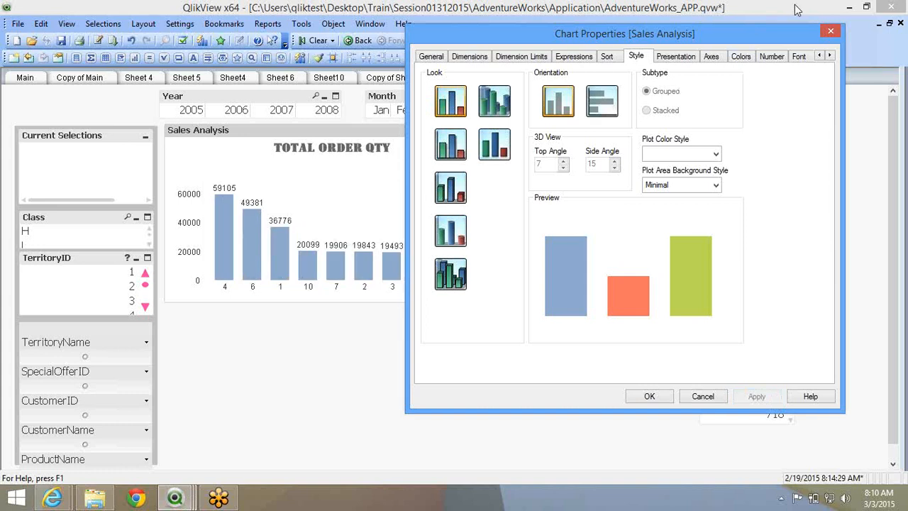
pyautogui.click(903, 55)
pyautogui.click(691, 128)
pyautogui.click(904, 47)
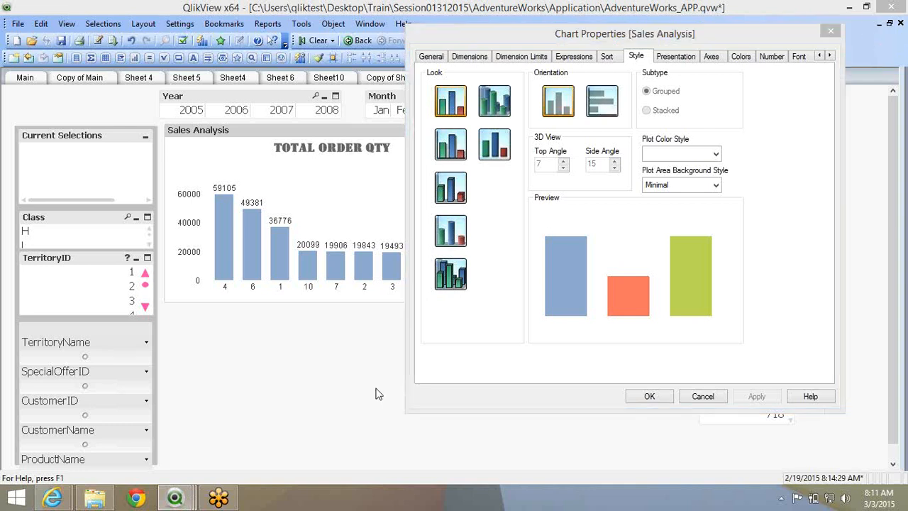
pyautogui.click(331, 383)
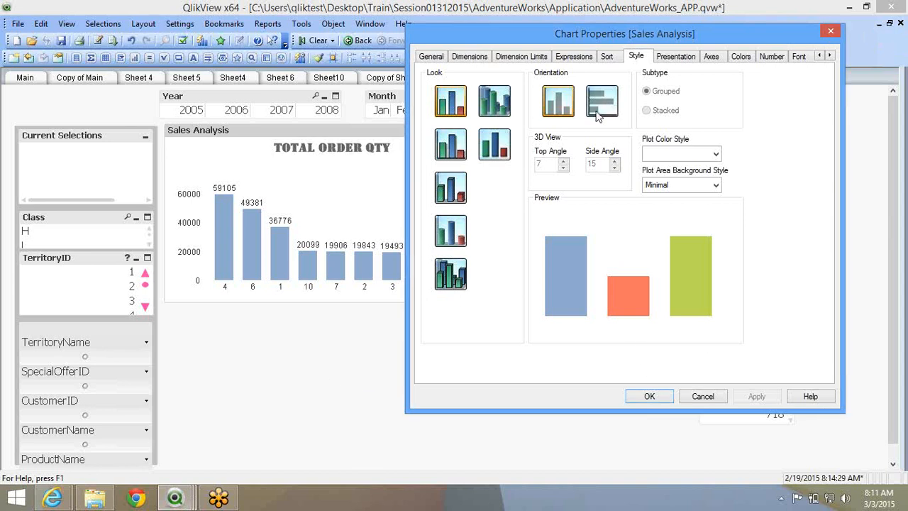
# Try the Frame plot area background style, and apply the Shadow style to the Sales Analysis chart.
pyautogui.click(684, 186)
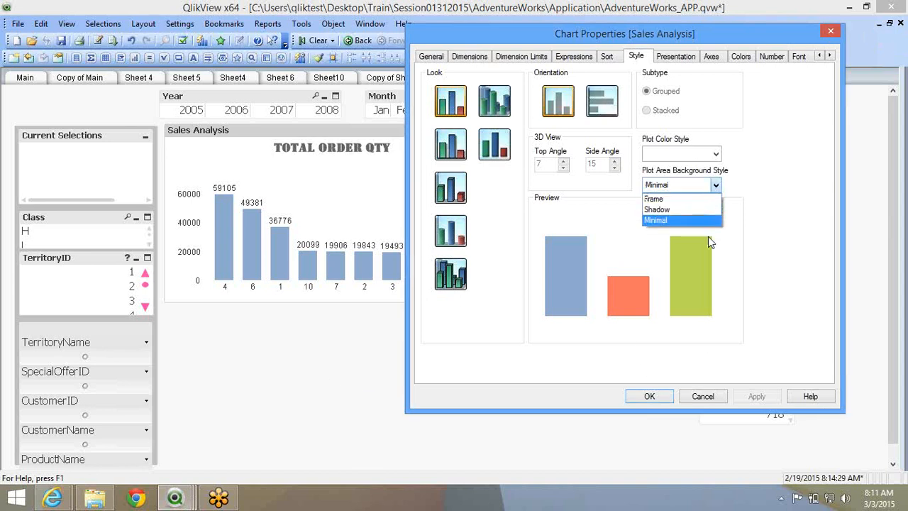
pyautogui.click(680, 209)
pyautogui.click(679, 186)
pyautogui.click(675, 197)
pyautogui.click(679, 186)
pyautogui.click(658, 210)
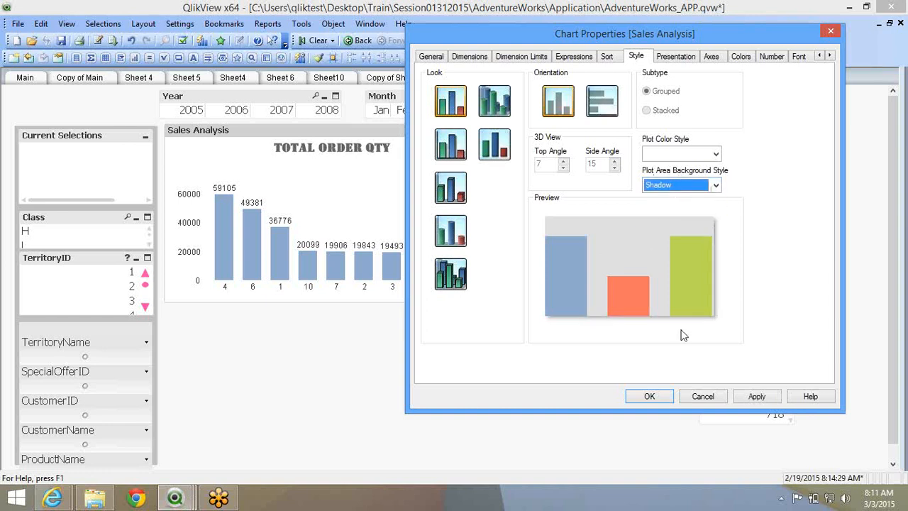
pyautogui.click(744, 397)
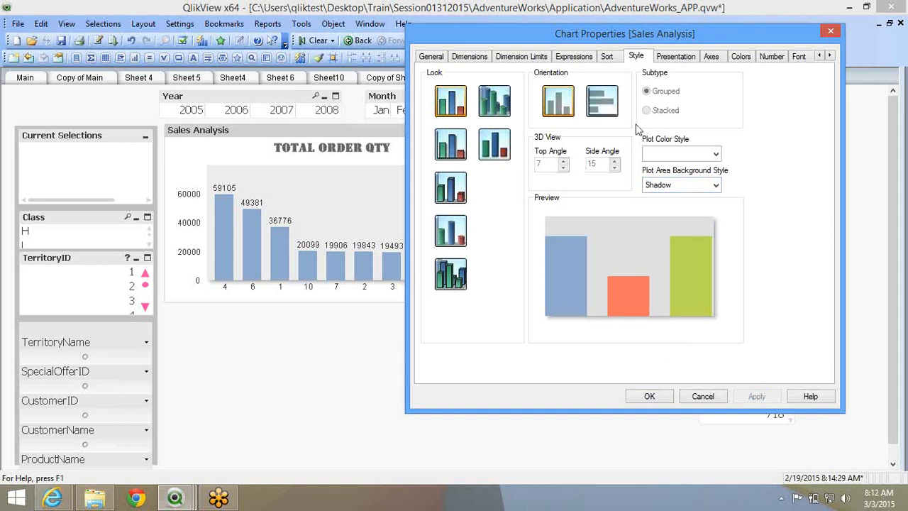
# Set the bar distance to 4 and the cluster distance to 8 in the presentation settings and apply them.
pyautogui.click(682, 61)
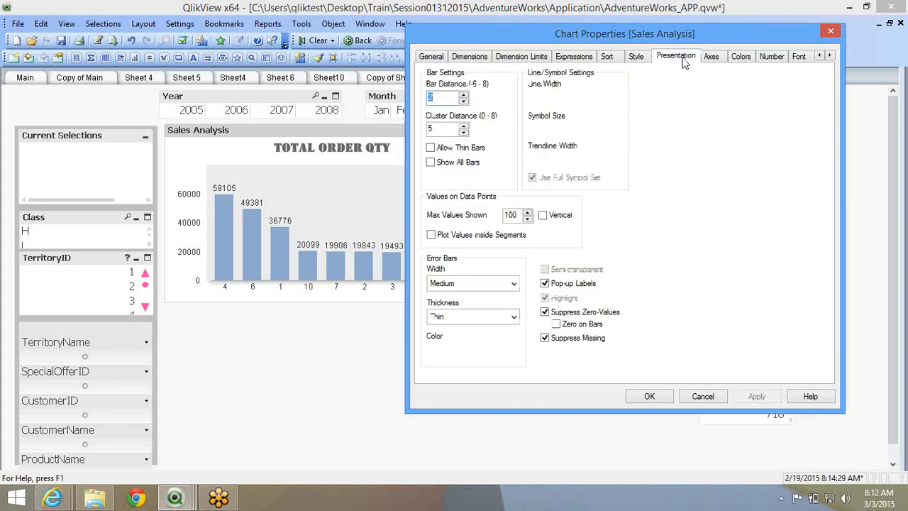
pyautogui.moveTo(454, 35)
pyautogui.mouseDown()
pyautogui.moveTo(467, 40)
pyautogui.moveTo(454, 34)
pyautogui.moveTo(455, 65)
pyautogui.moveTo(468, 35)
pyautogui.moveTo(461, 43)
pyautogui.mouseUp()
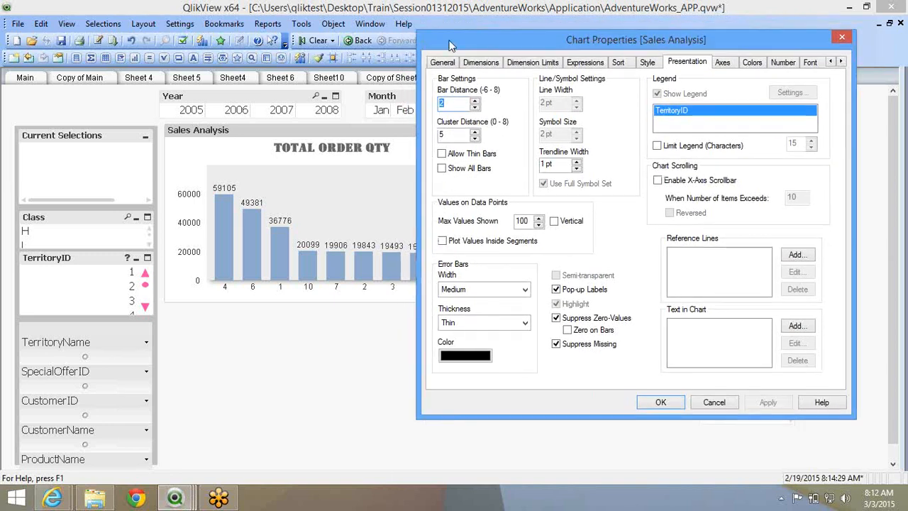
pyautogui.click(473, 101)
pyautogui.click(473, 100)
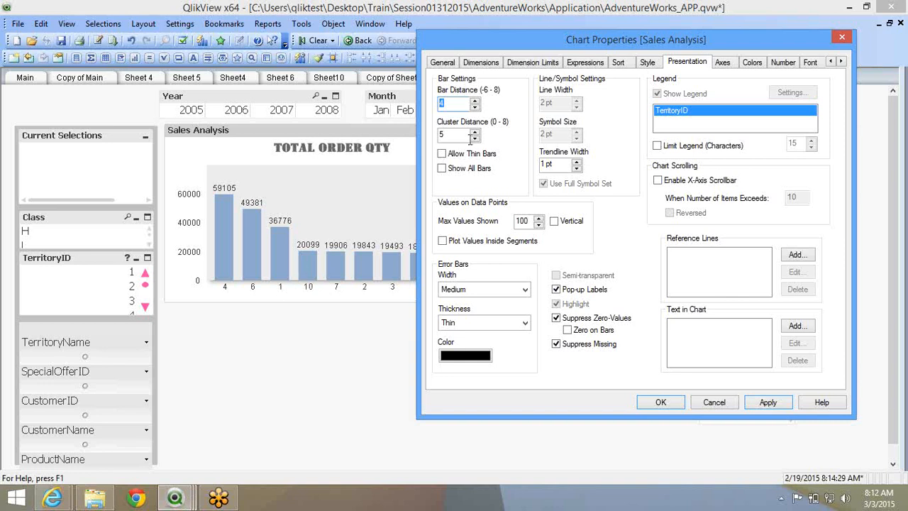
pyautogui.click(903, 49)
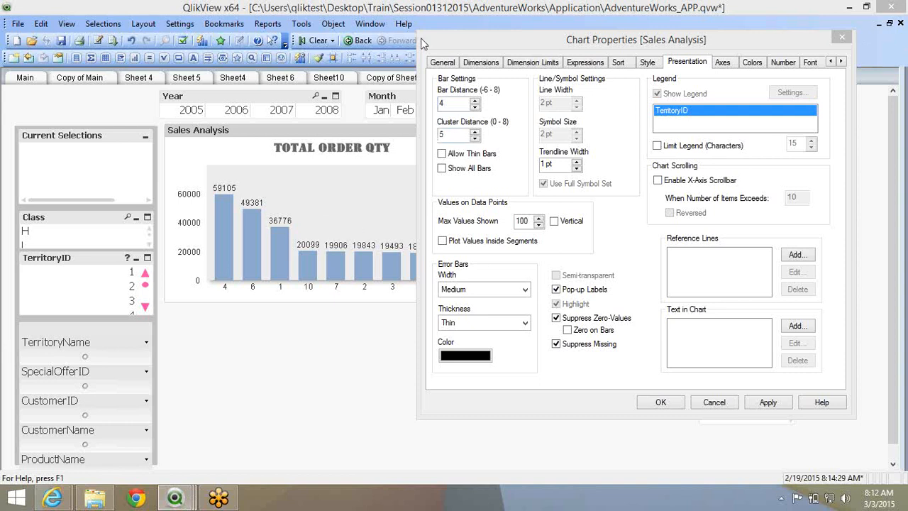
pyautogui.click(473, 132)
pyautogui.click(474, 132)
pyautogui.click(474, 132)
pyautogui.click(768, 409)
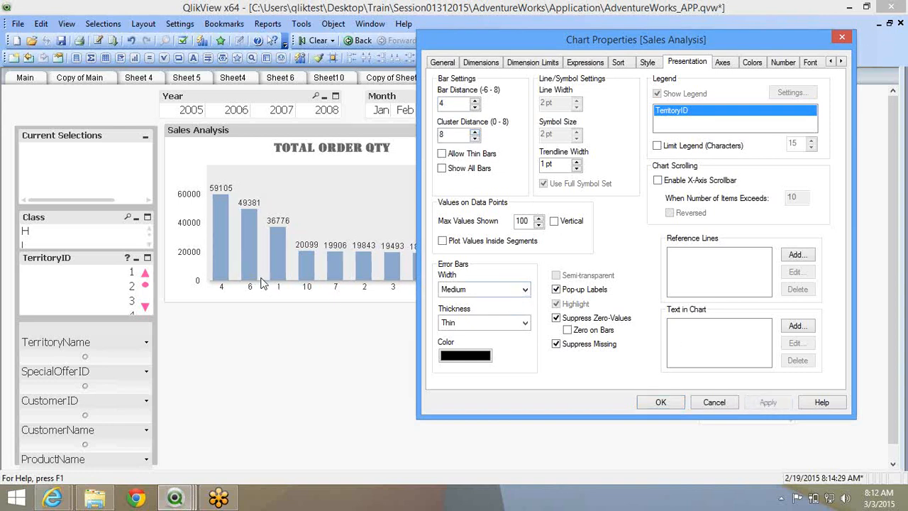
# Try the Allow Thin Bars and Show All Bars options in the bar settings.
pyautogui.click(441, 154)
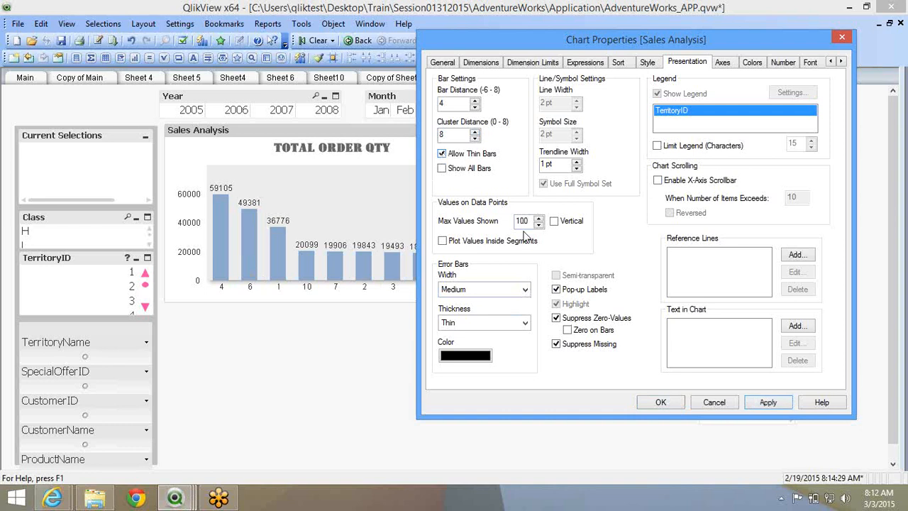
pyautogui.click(442, 154)
pyautogui.click(446, 155)
pyautogui.click(444, 168)
# Turn off Forced 0 for the Total Order Qty expression axis and apply it to the chart.
pyautogui.click(722, 64)
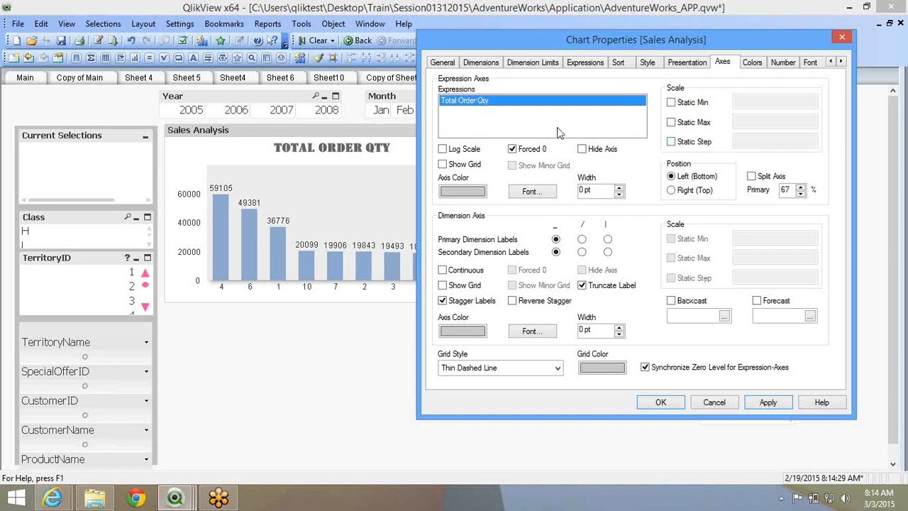
pyautogui.click(512, 149)
pyautogui.click(519, 155)
pyautogui.click(512, 149)
pyautogui.click(768, 402)
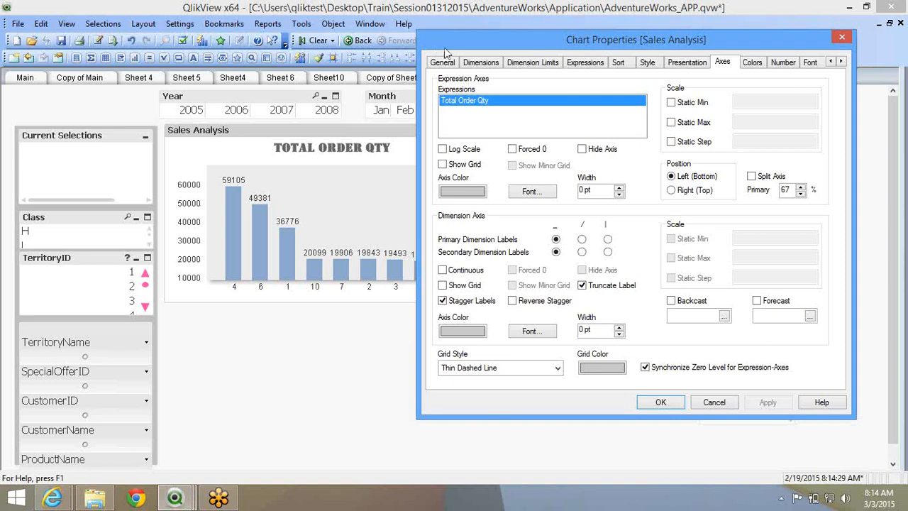
# Reposition the Chart Properties dialog and turn on the grid for the Total Order Qty expression axis.
pyautogui.moveTo(445, 53); pyautogui.dragTo(603, 62)
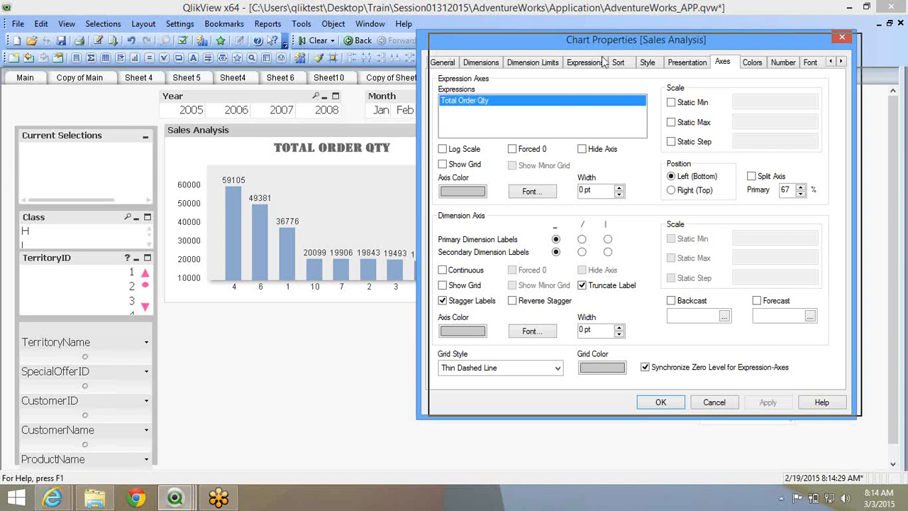
pyautogui.moveTo(603, 62); pyautogui.dragTo(649, 65)
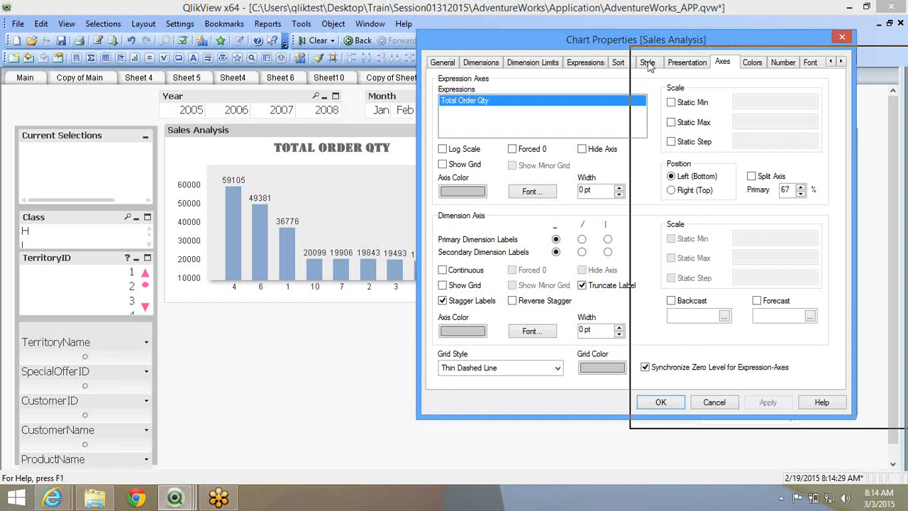
pyautogui.moveTo(648, 66); pyautogui.dragTo(650, 65)
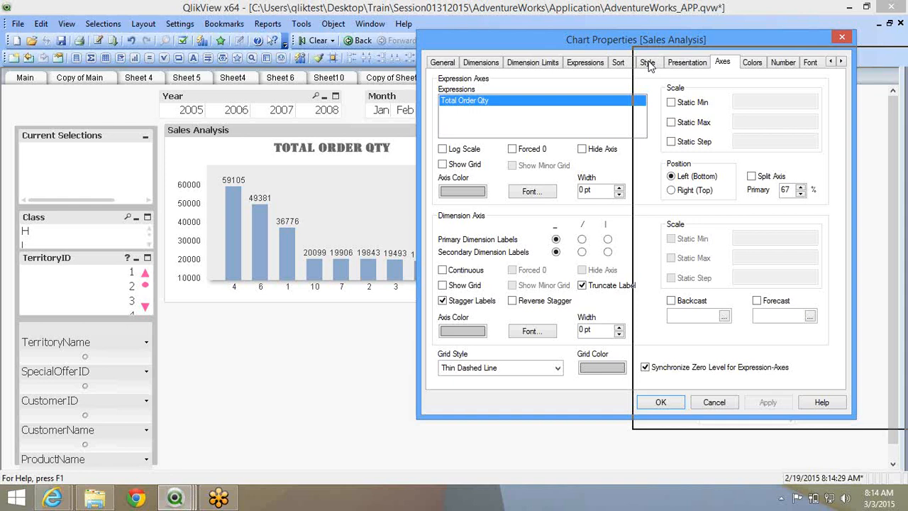
pyautogui.moveTo(648, 64); pyautogui.dragTo(648, 64)
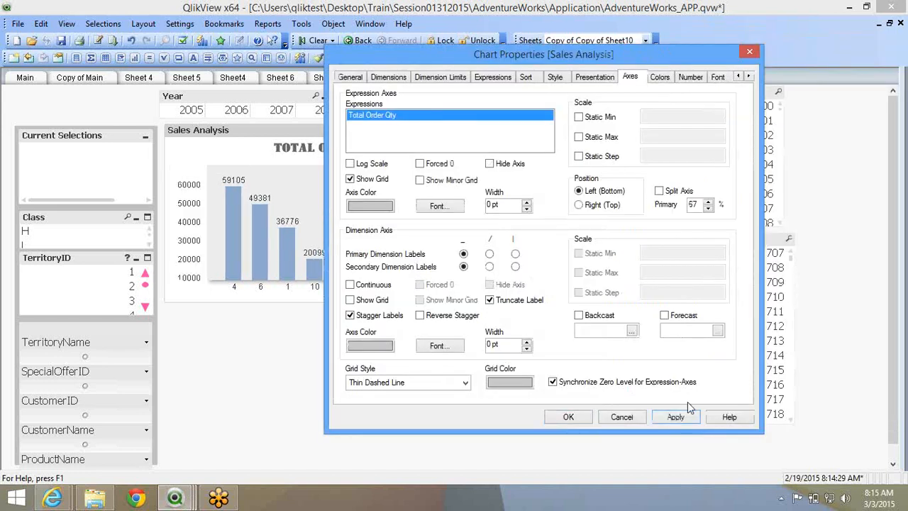
# Try the Sales Analysis chart without the expression axis grid, and turn the grid back on.
pyautogui.click(677, 416)
pyautogui.moveTo(432, 58); pyautogui.dragTo(612, 69)
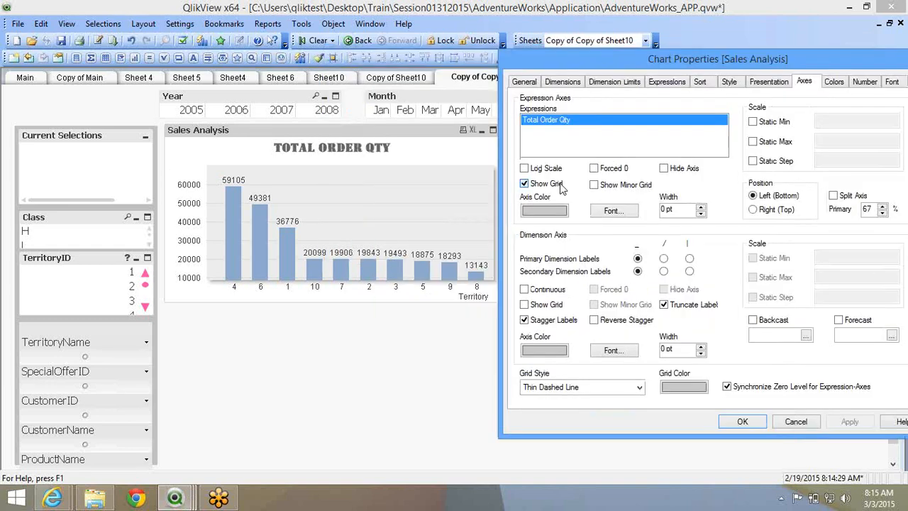
pyautogui.click(560, 185)
pyautogui.click(868, 418)
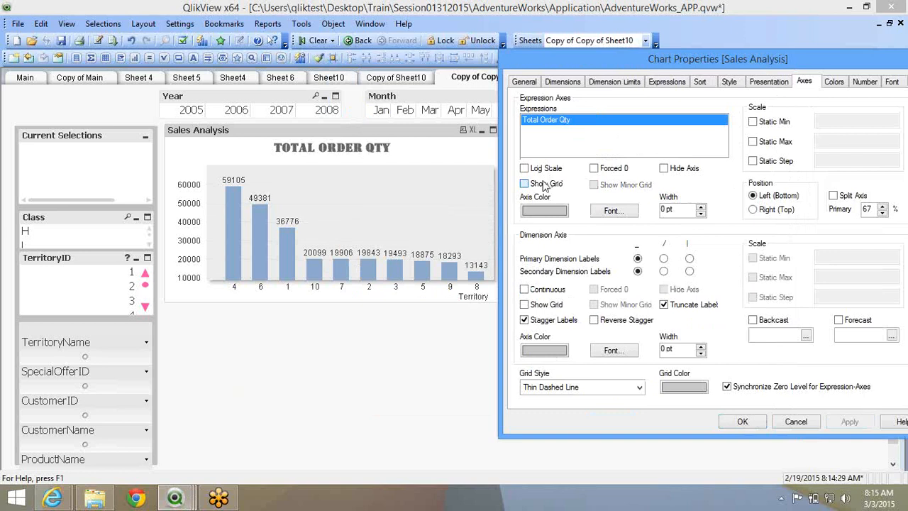
pyautogui.click(545, 186)
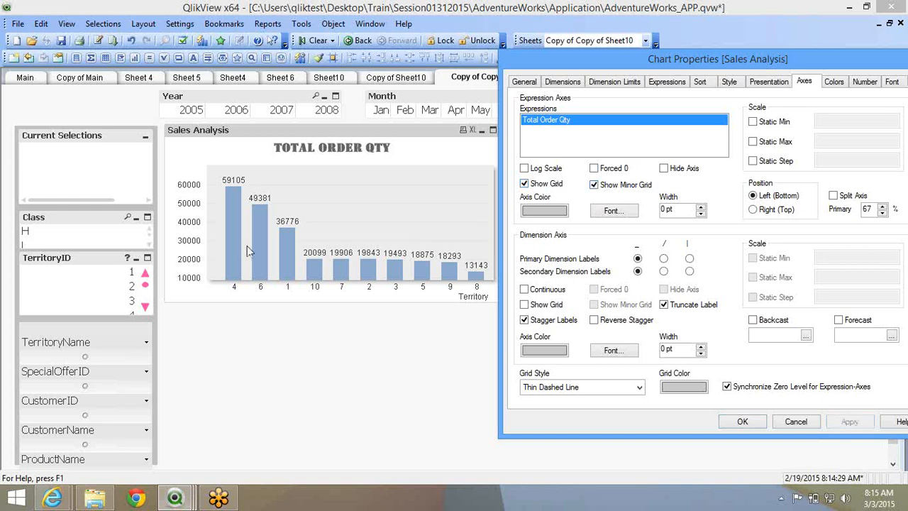
# Set the expression axis width to 2 pt and its axis color to black, and apply the changes.
pyautogui.doubleClick(668, 210)
pyautogui.click(705, 206)
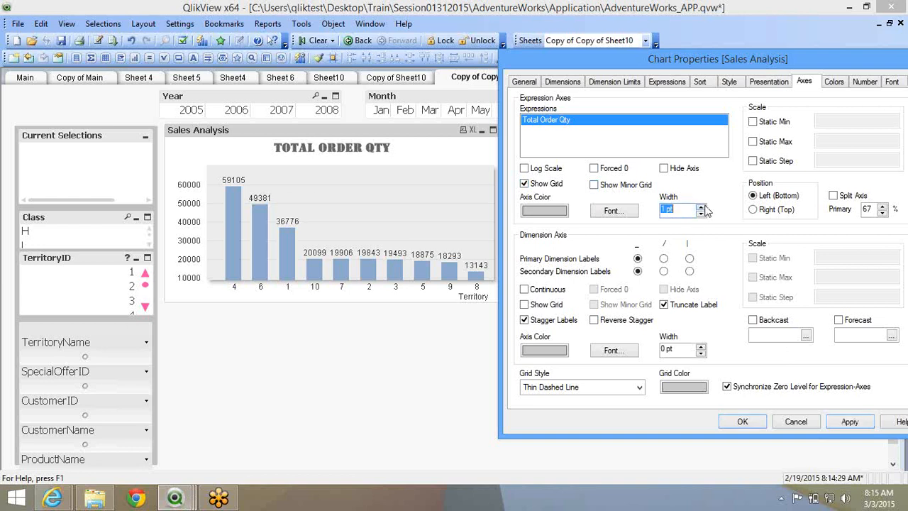
pyautogui.click(849, 422)
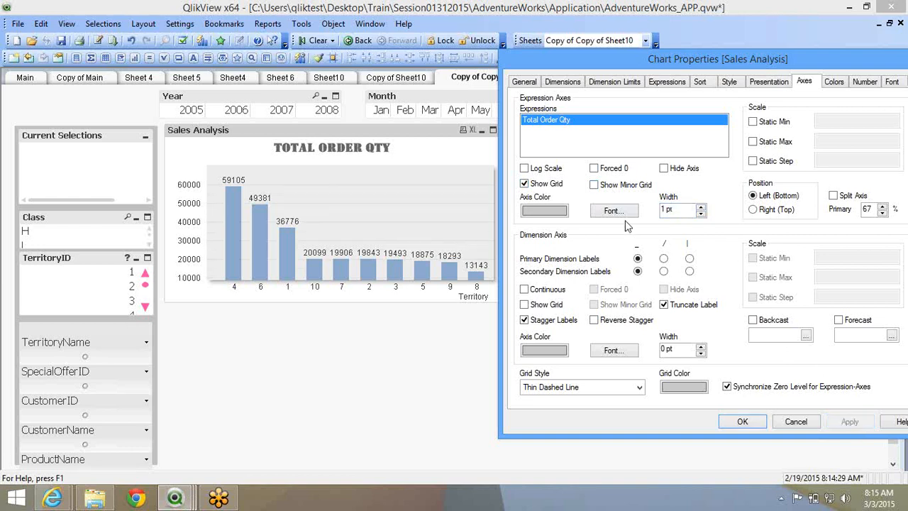
pyautogui.click(544, 211)
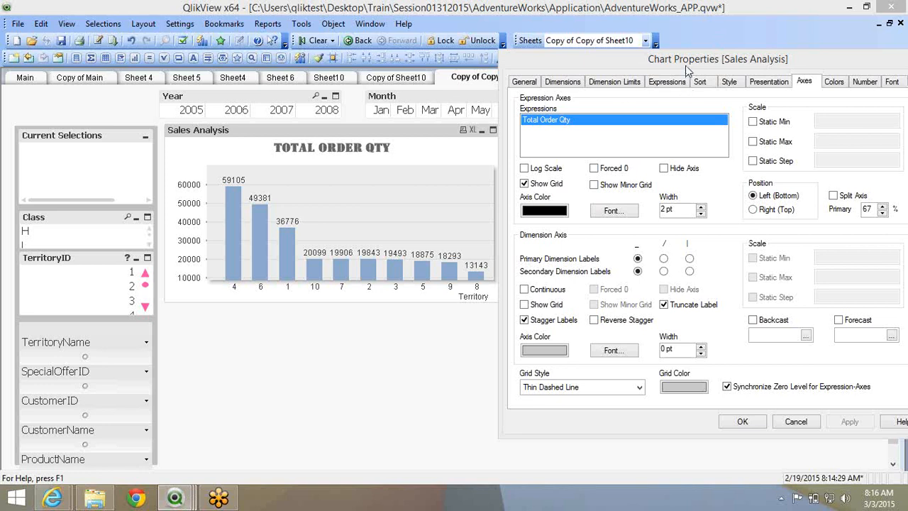
# Set the chart's plot area background style to Minimal and apply it.
pyautogui.moveTo(686, 66); pyautogui.dragTo(624, 58)
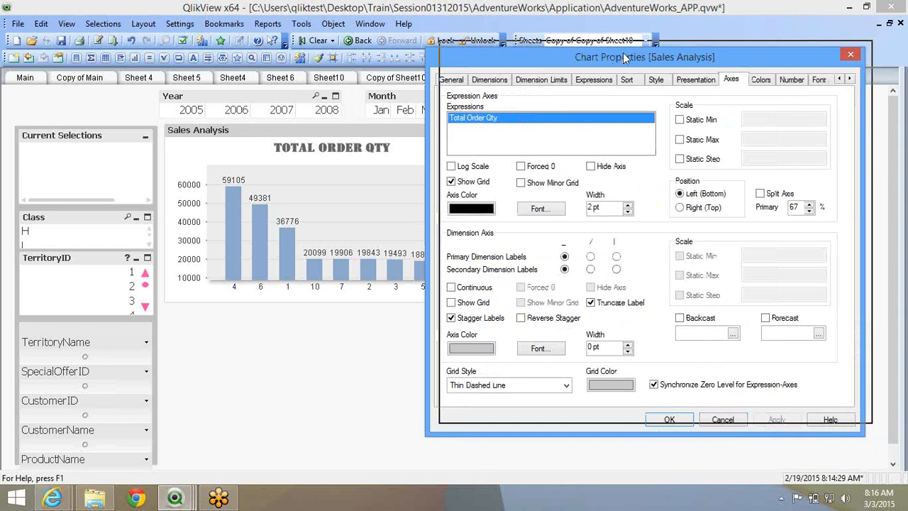
pyautogui.moveTo(625, 58); pyautogui.dragTo(631, 30)
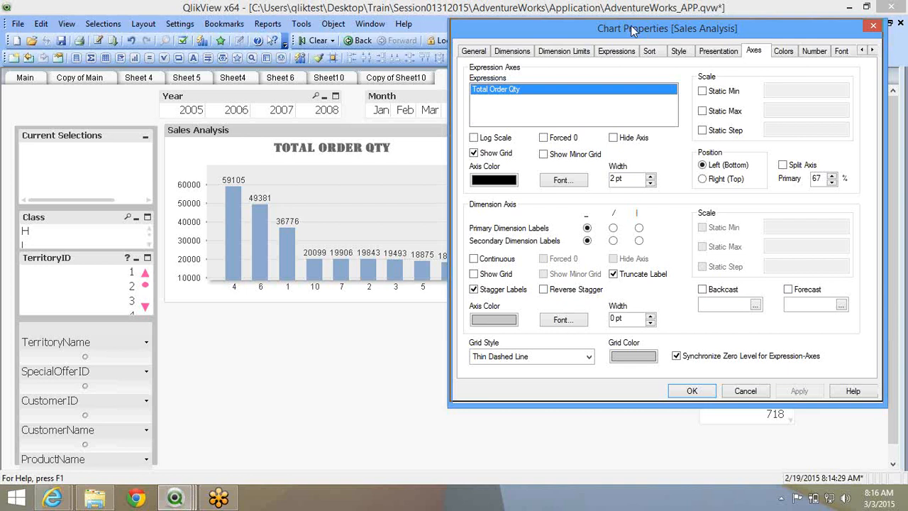
pyautogui.moveTo(631, 25); pyautogui.dragTo(631, 24)
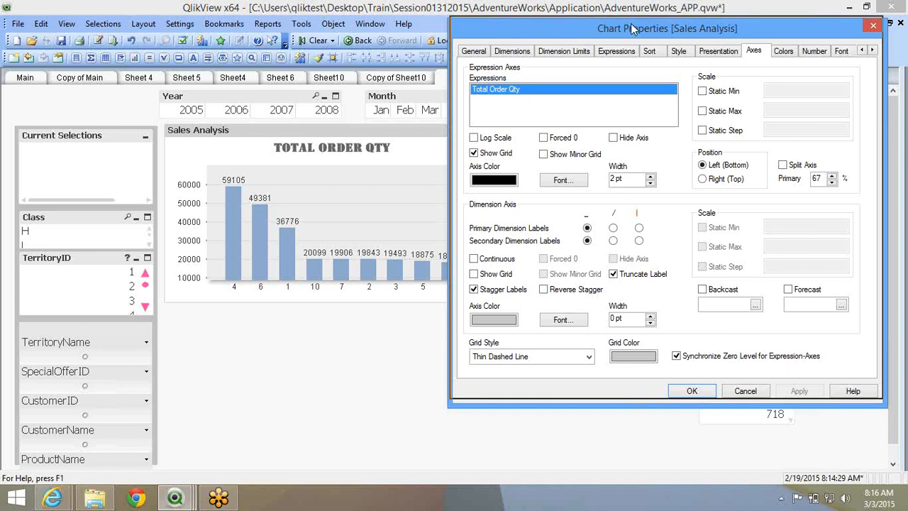
pyautogui.moveTo(634, 28); pyautogui.dragTo(634, 26)
pyautogui.click(686, 48)
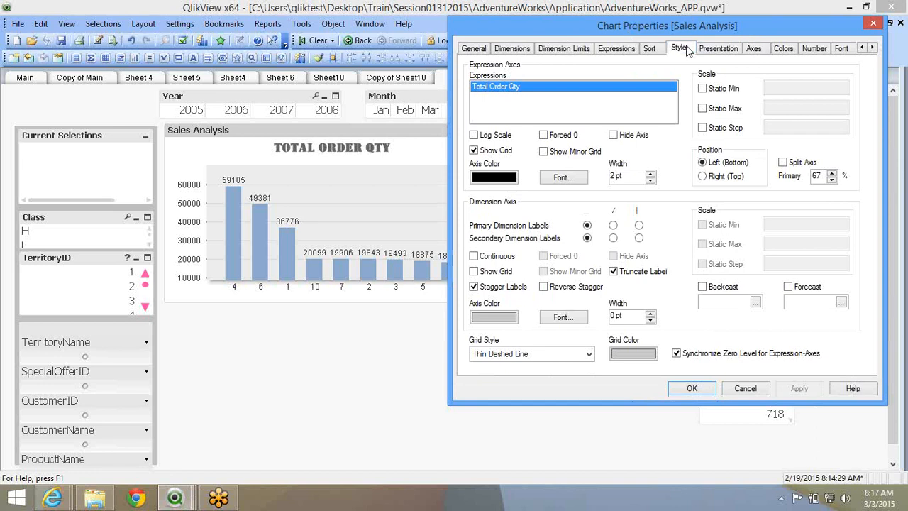
pyautogui.click(709, 177)
pyautogui.click(718, 195)
pyautogui.click(750, 176)
pyautogui.click(752, 203)
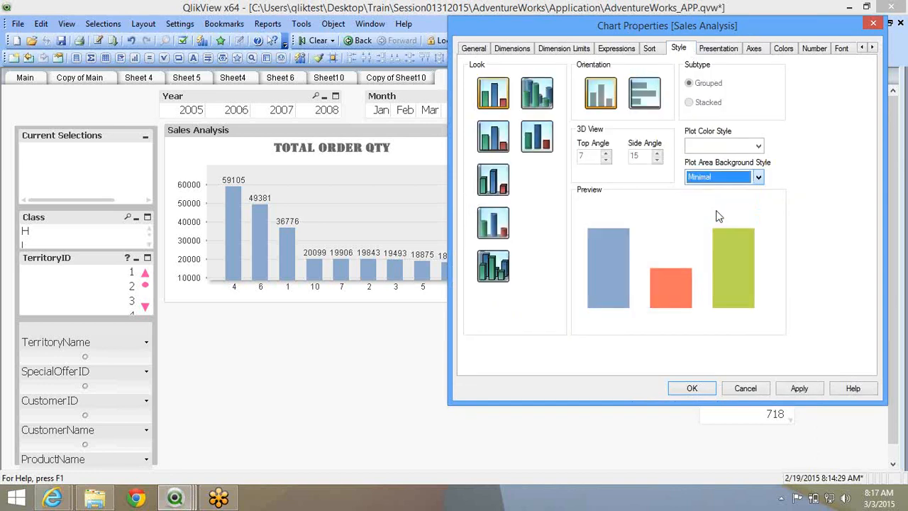
pyautogui.click(796, 388)
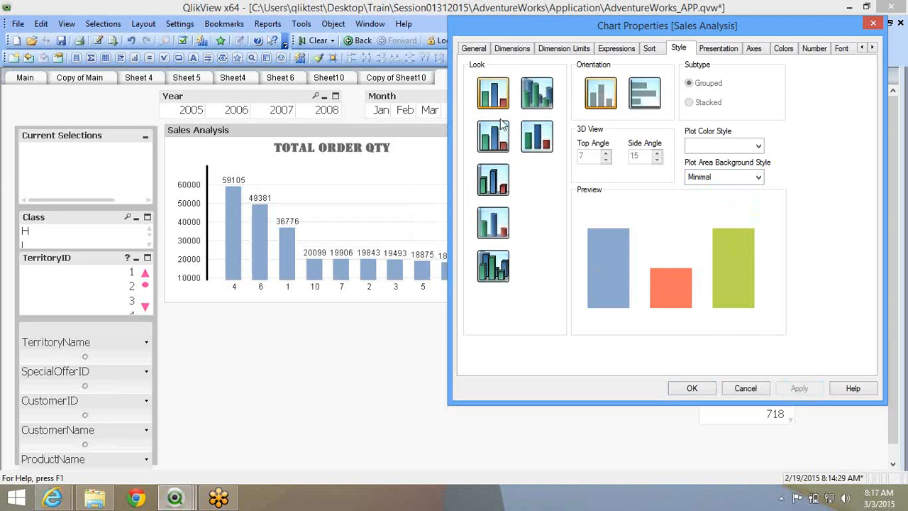
# Set the expression axis width to 1 pt and apply it to the chart.
pyautogui.click(719, 47)
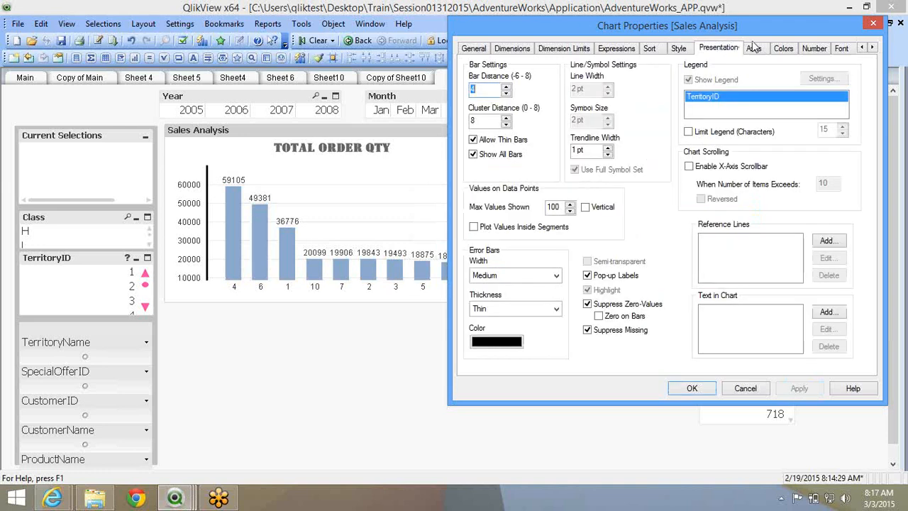
pyautogui.click(756, 48)
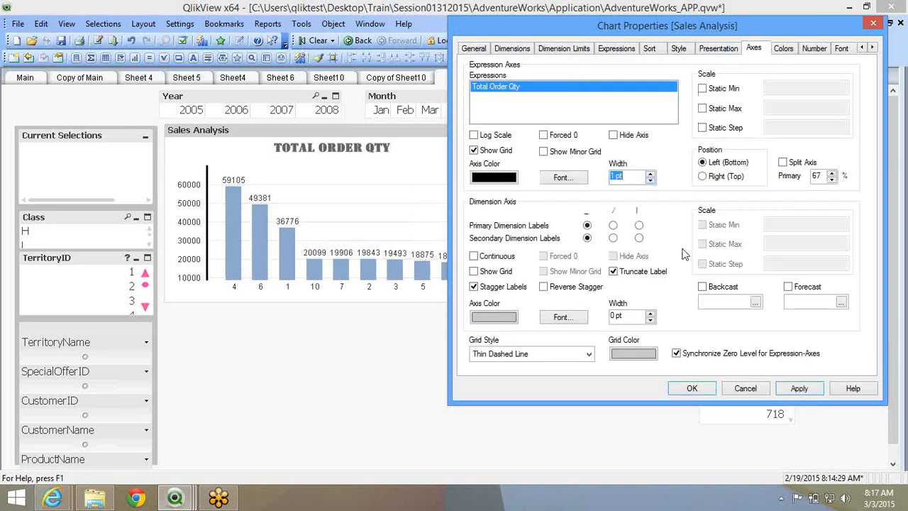
pyautogui.click(787, 388)
pyautogui.click(903, 191)
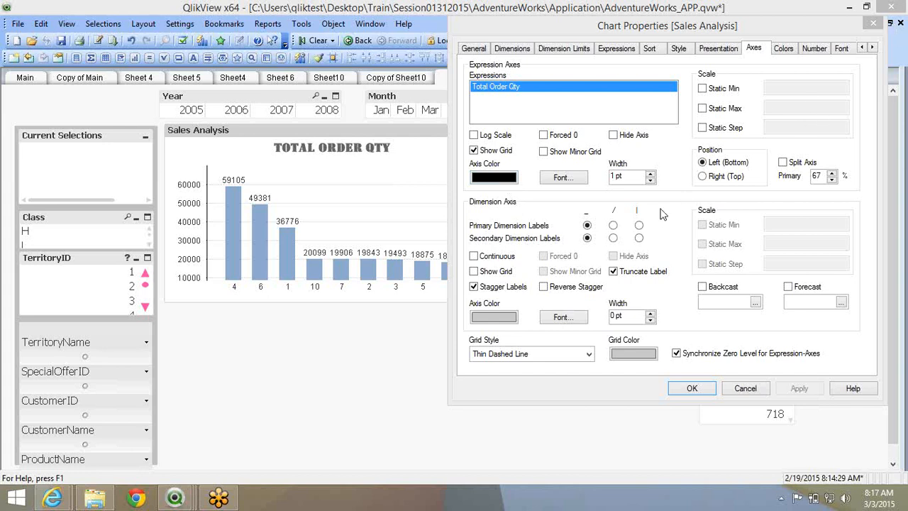
pyautogui.click(607, 223)
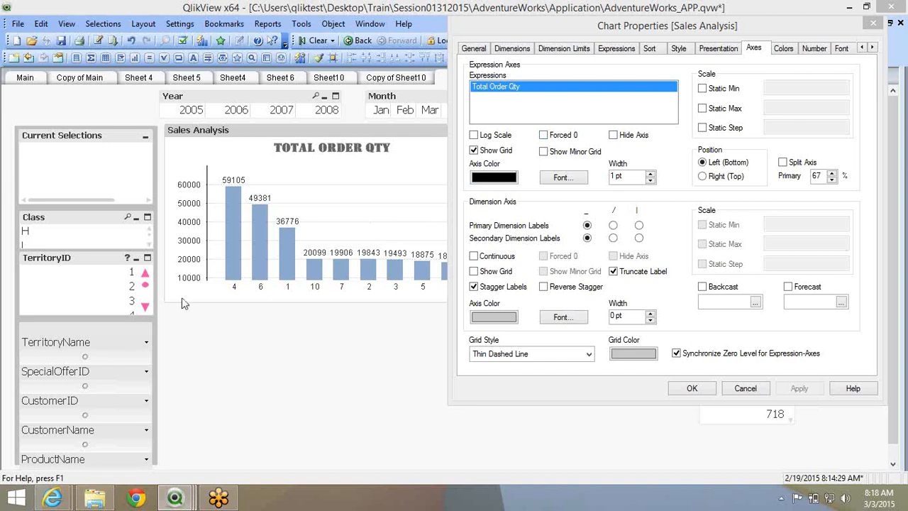
# Enable the static minimum, maximum and step for the expression axis scale, and set the static minimum to 5000.
pyautogui.click(702, 87)
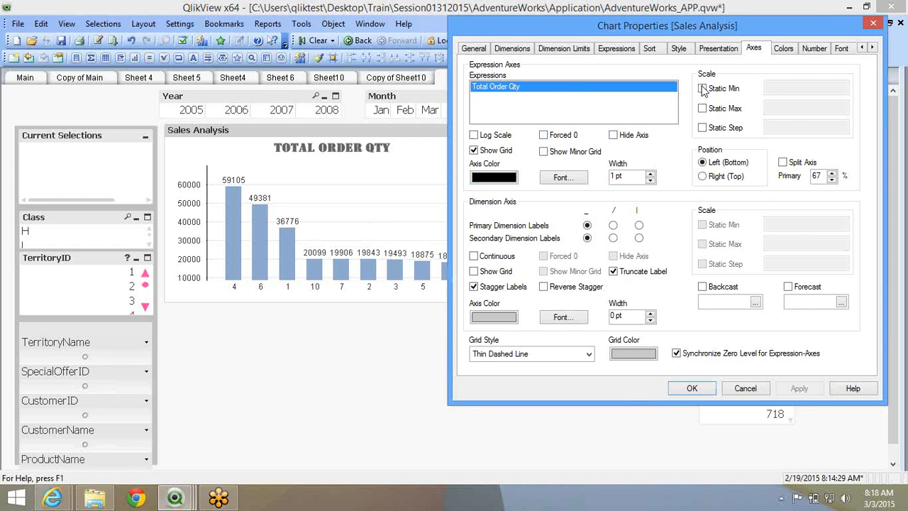
pyautogui.click(702, 88)
pyautogui.click(820, 90)
pyautogui.write('500')
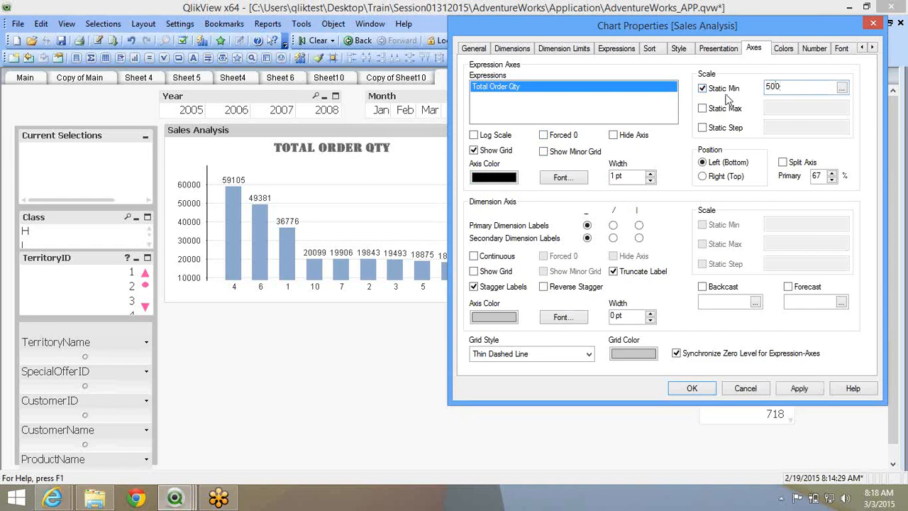
pyautogui.click(703, 108)
pyautogui.click(703, 128)
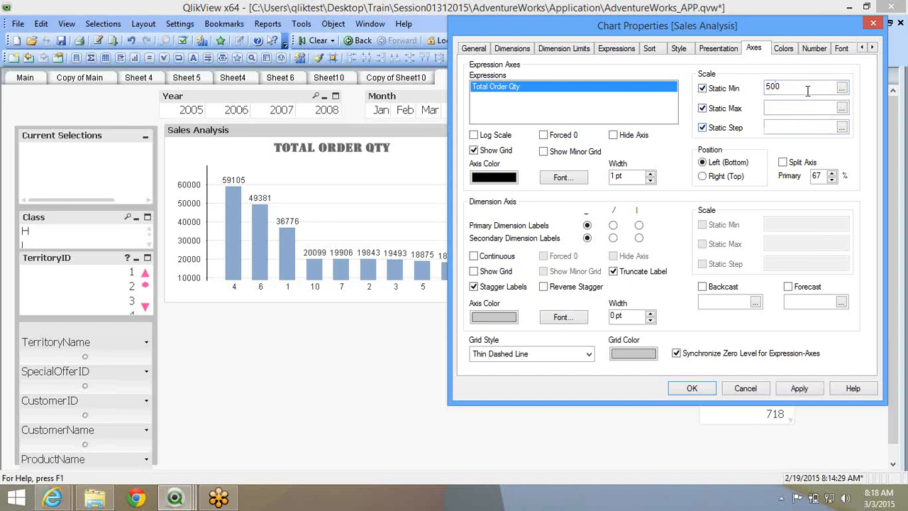
pyautogui.click(807, 88)
pyautogui.write('0')
pyautogui.press('Tab')
# Set the expression axis static maximum to 70000 and static step to 15000, and apply the scale to the chart.
pyautogui.click(786, 108)
pyautogui.write('70000')
pyautogui.press('Tab')
pyautogui.press('Tab')
pyautogui.write('15000')
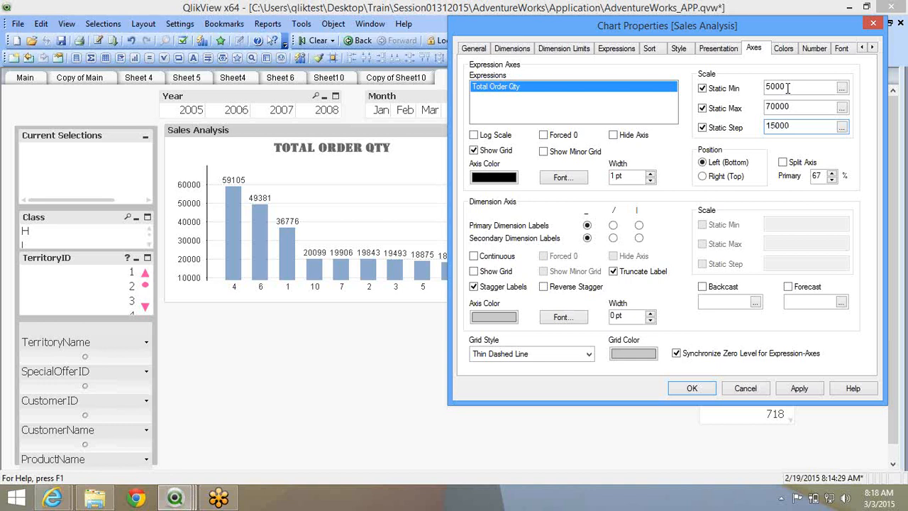
pyautogui.click(786, 387)
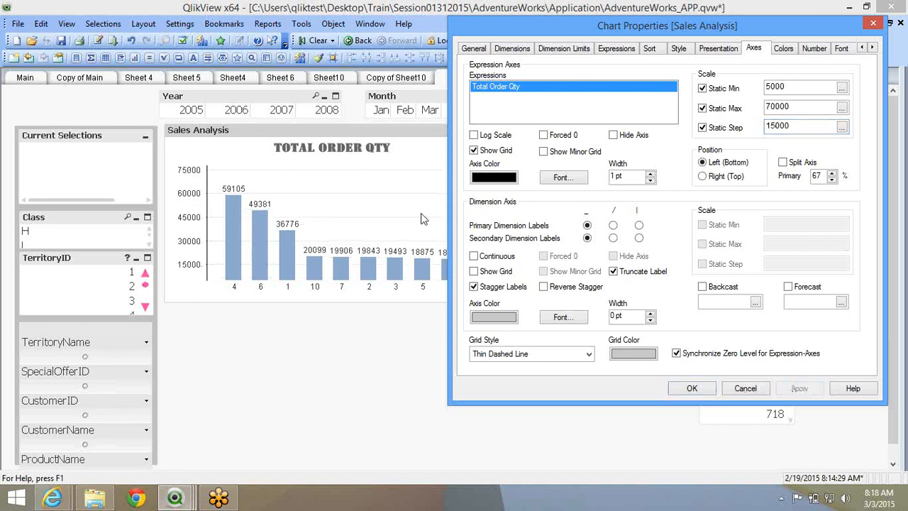
pyautogui.moveTo(458, 30); pyautogui.dragTo(507, 337)
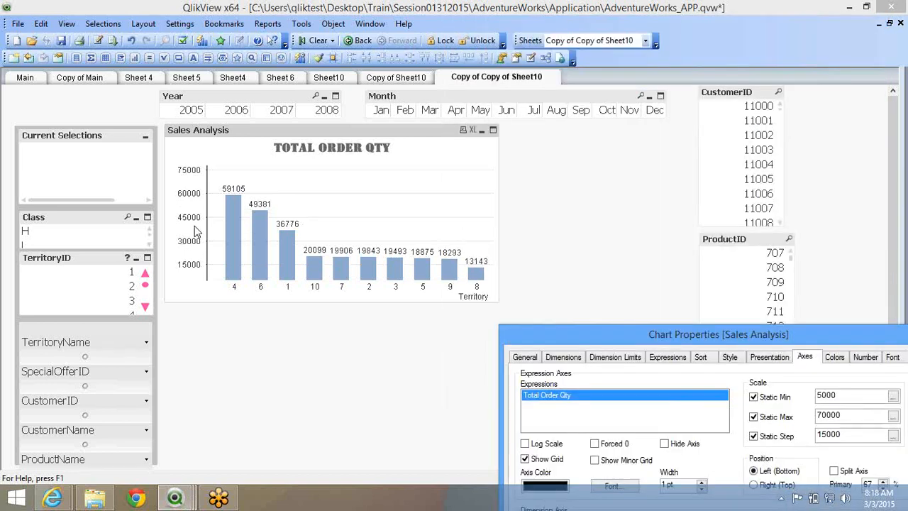
# Try the Continuous option on the dimension axis, and switch it off again.
pyautogui.moveTo(690, 334); pyautogui.dragTo(617, 26)
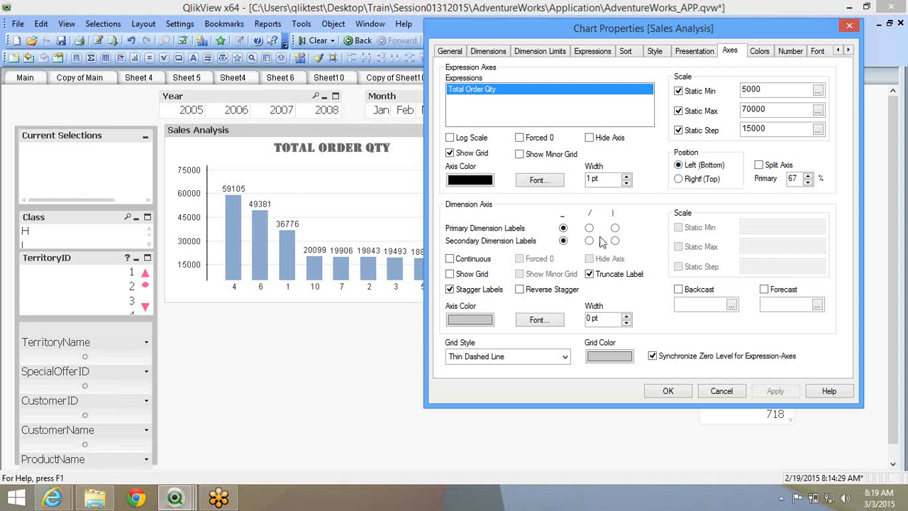
pyautogui.click(461, 259)
pyautogui.click(773, 393)
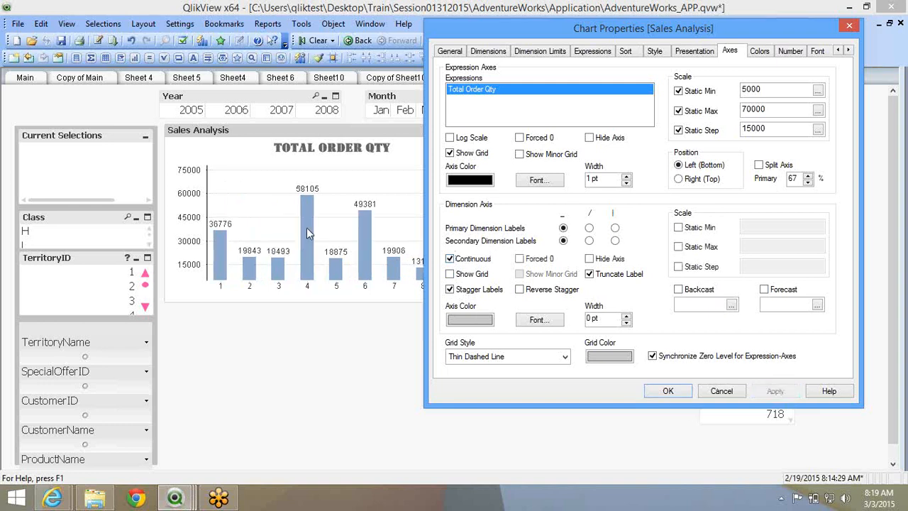
pyautogui.moveTo(445, 29); pyautogui.dragTo(490, 31)
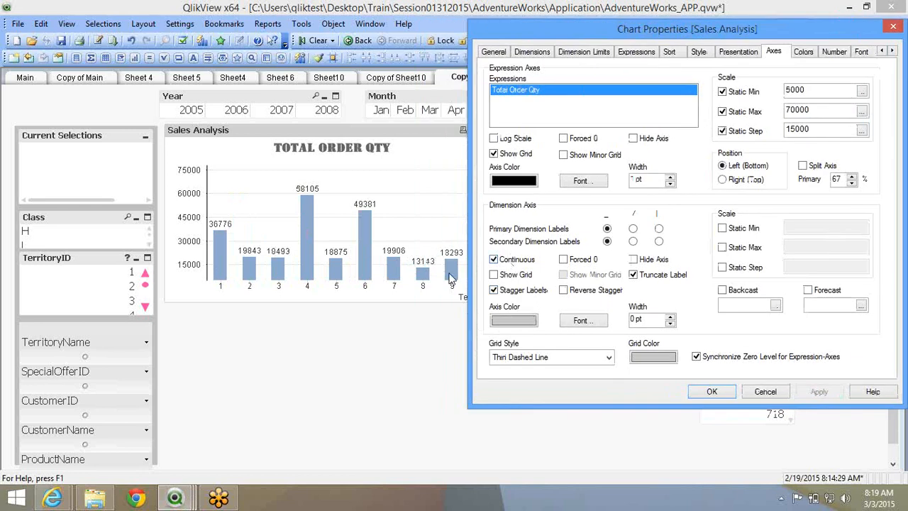
pyautogui.click(502, 262)
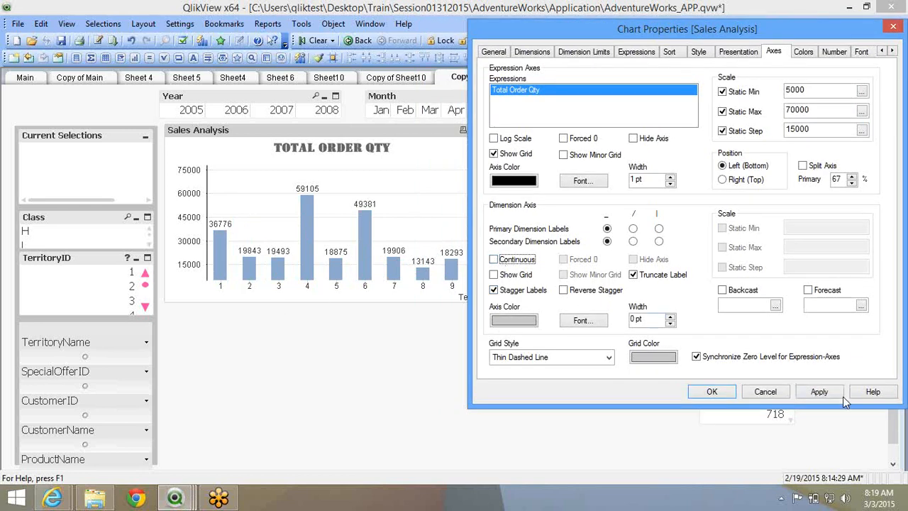
pyautogui.click(812, 392)
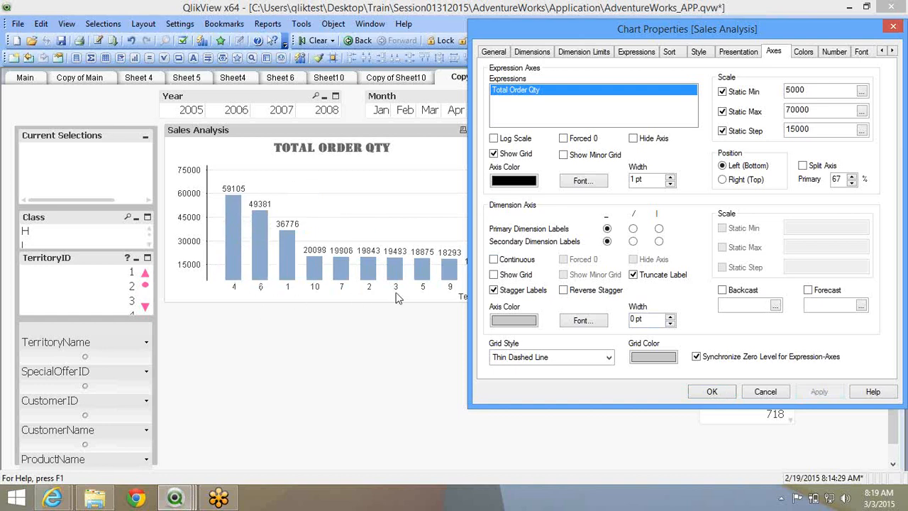
# Try showing the grid on the dimension axis and toggling Truncate Label, and restore both options.
pyautogui.click(512, 275)
pyautogui.click(842, 398)
pyautogui.click(503, 275)
pyautogui.click(672, 276)
pyautogui.click(672, 276)
pyautogui.click(814, 390)
# Set the dimension axis width to 1 pt and its axis color to solid black, and apply the changes.
pyautogui.click(670, 317)
pyautogui.click(516, 320)
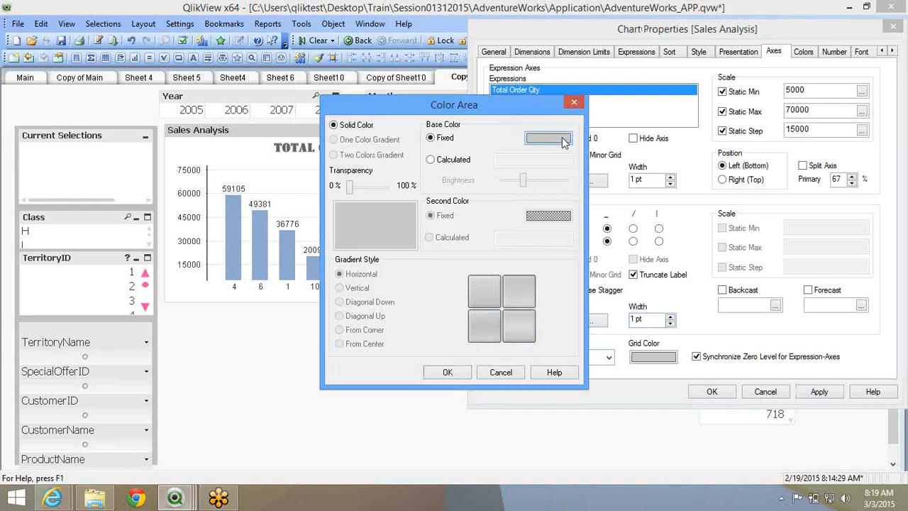
pyautogui.click(563, 143)
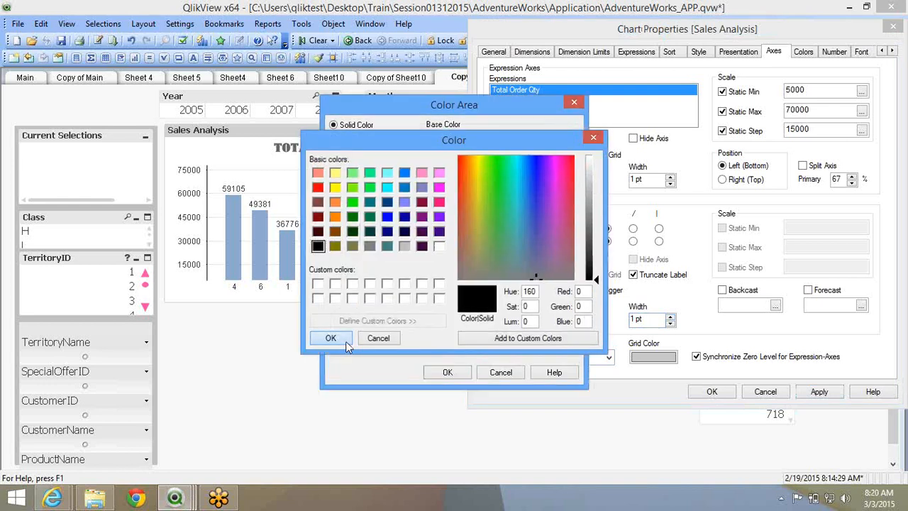
pyautogui.click(332, 339)
pyautogui.click(441, 373)
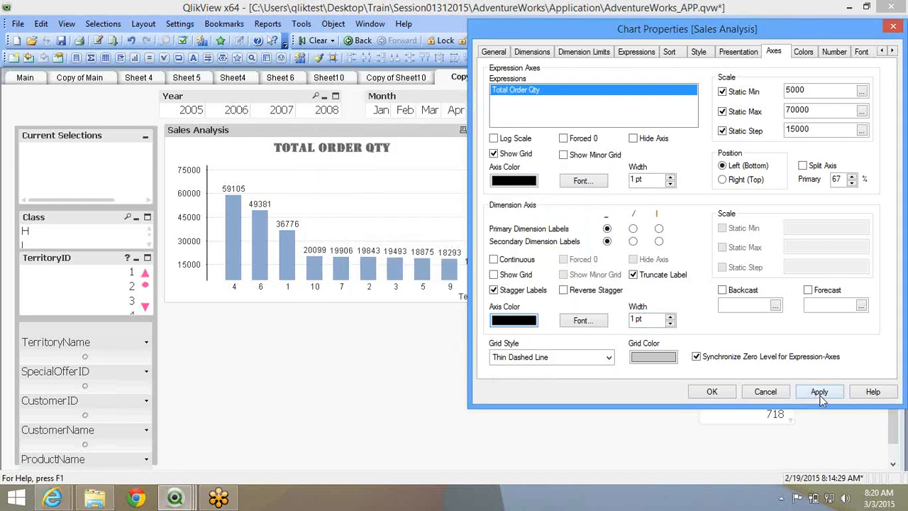
pyautogui.click(822, 395)
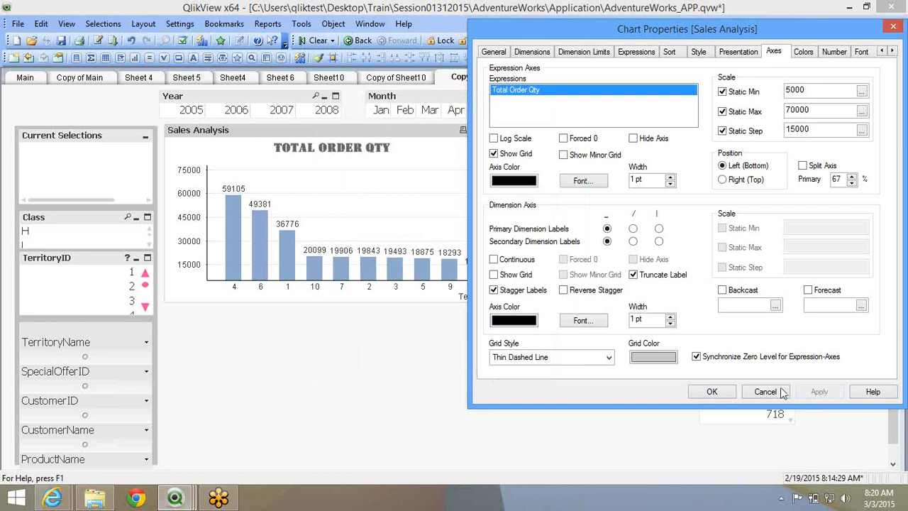
# Set the chart's grid style to Thick Line.
pyautogui.click(591, 361)
pyautogui.scroll(2, 571, 391)
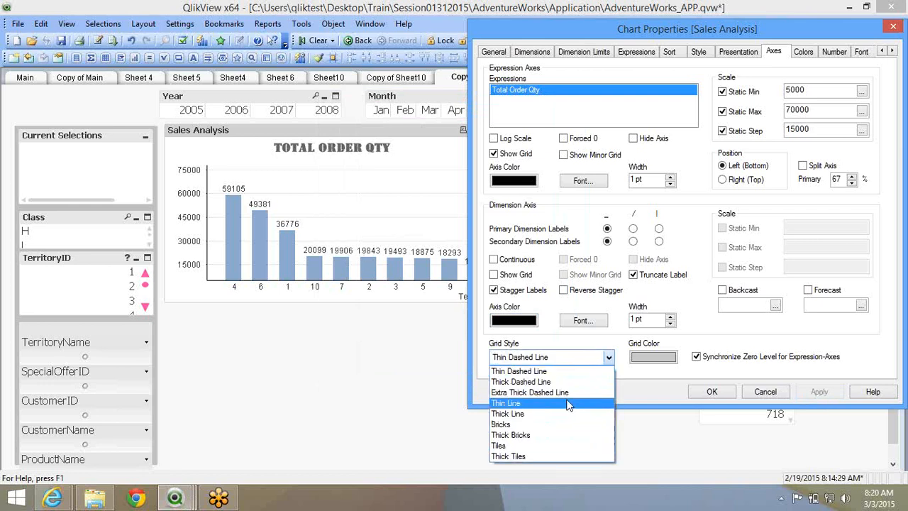
pyautogui.click(571, 403)
pyautogui.click(560, 359)
pyautogui.click(561, 406)
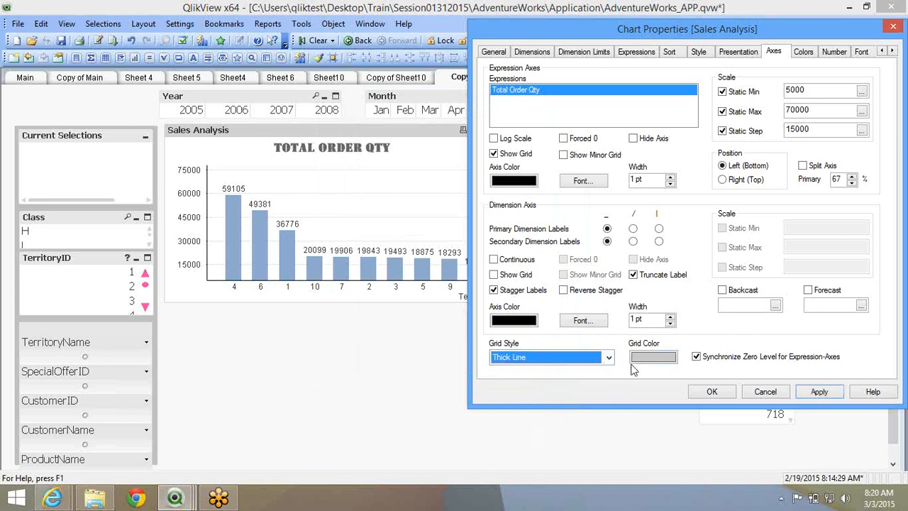
# Set the chart's grid color to solid orange (255, 128, 64) and apply the change.
pyautogui.click(643, 363)
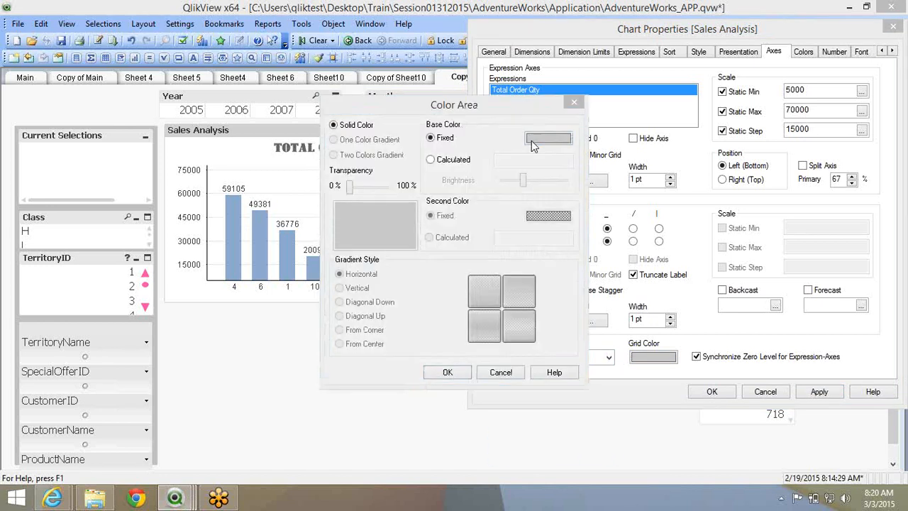
pyautogui.click(531, 140)
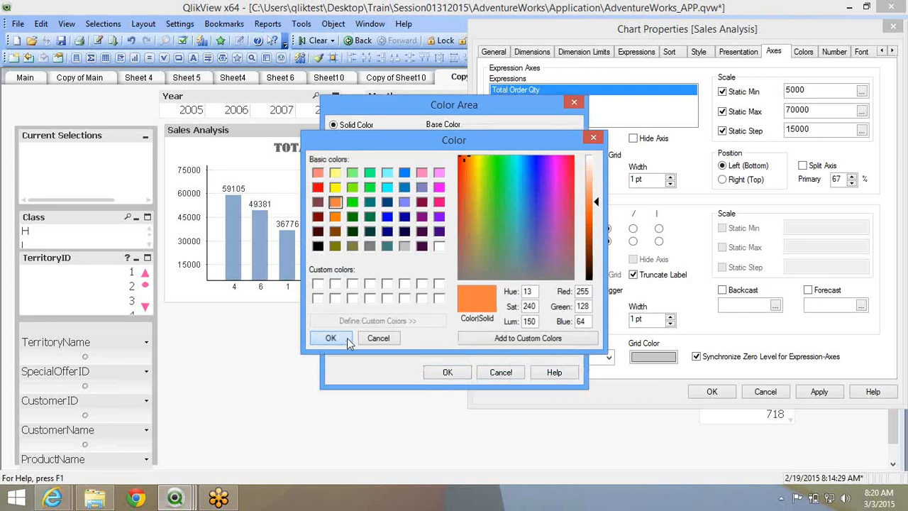
pyautogui.click(347, 337)
pyautogui.click(462, 374)
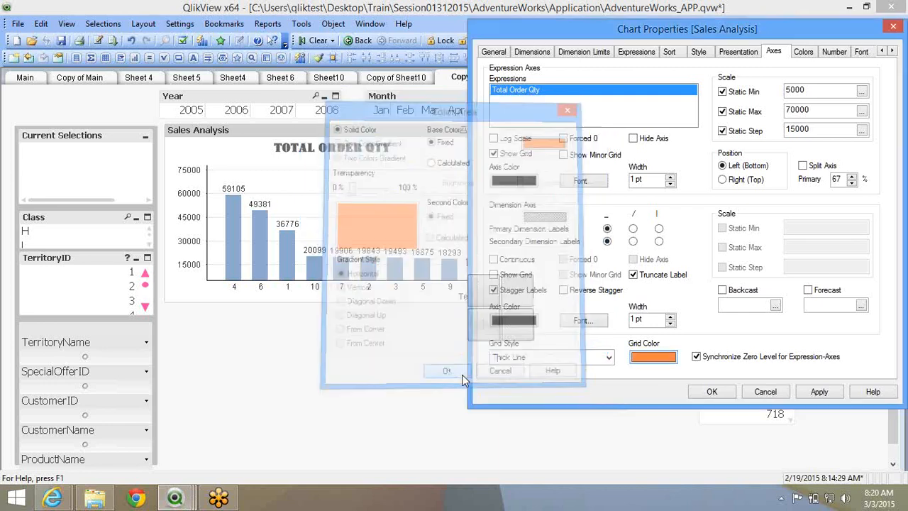
pyautogui.click(830, 392)
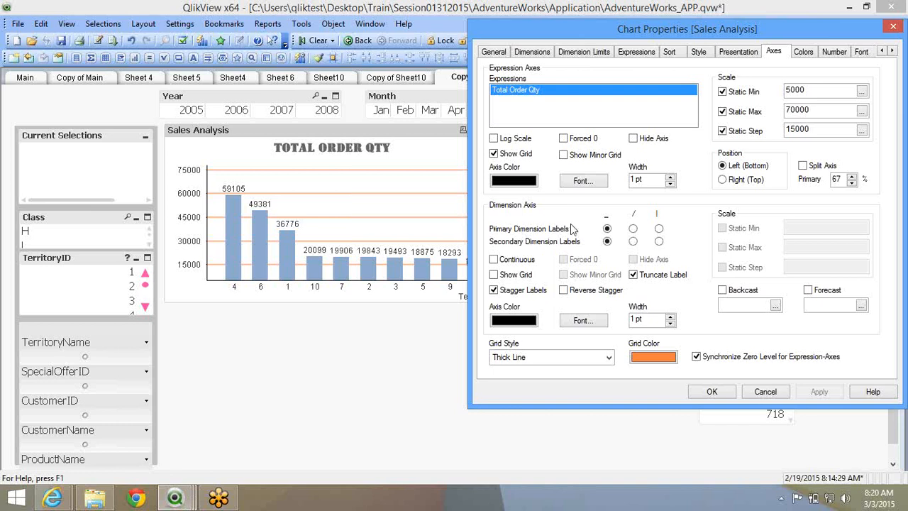
# Try the diagonal and the vertical orientation for the primary dimension labels, applying each one.
pyautogui.click(633, 229)
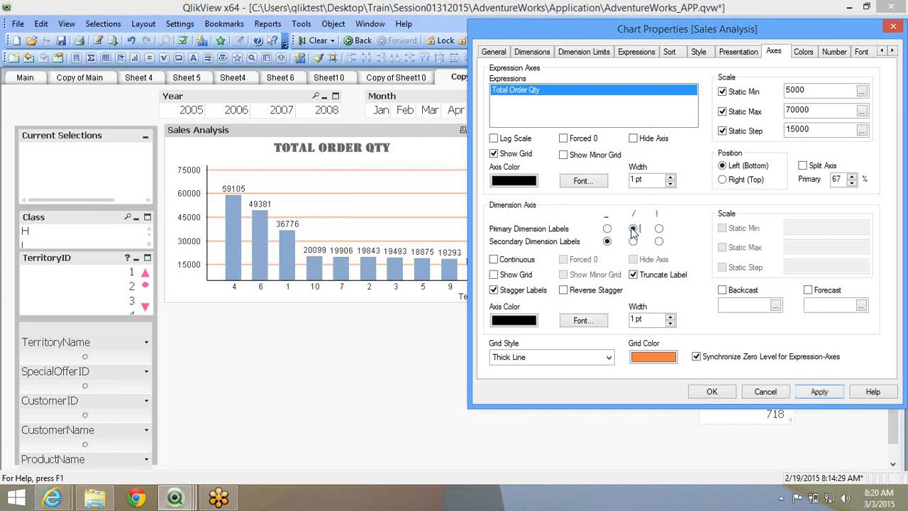
pyautogui.click(834, 395)
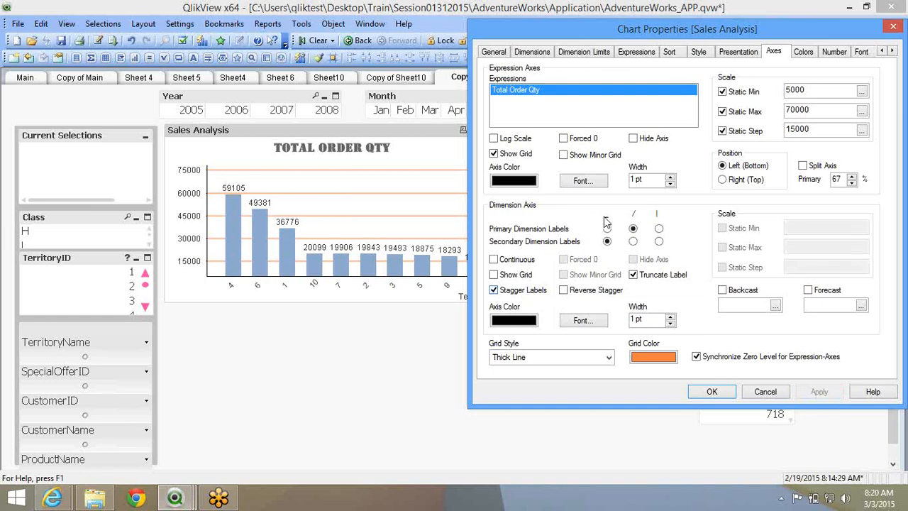
pyautogui.click(659, 228)
pyautogui.click(810, 391)
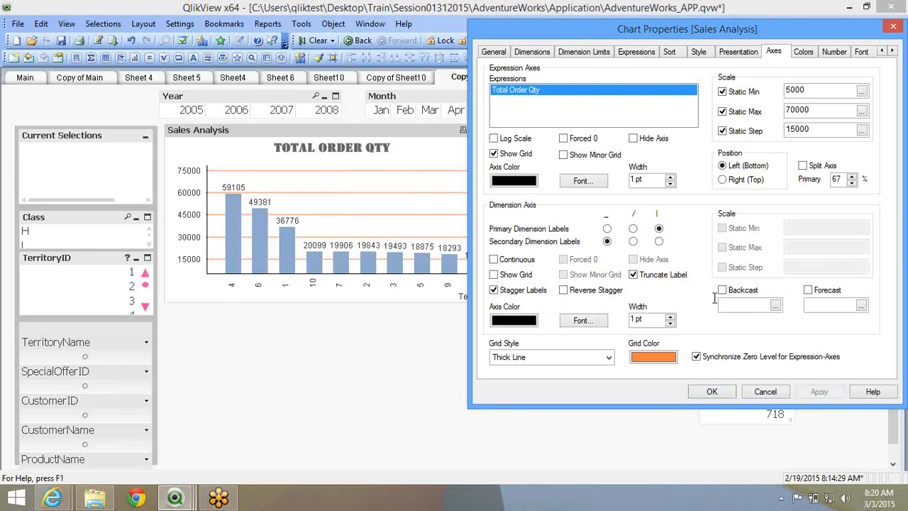
# Set both the primary and the secondary dimension labels to diagonal orientation and apply the changes.
pyautogui.click(634, 231)
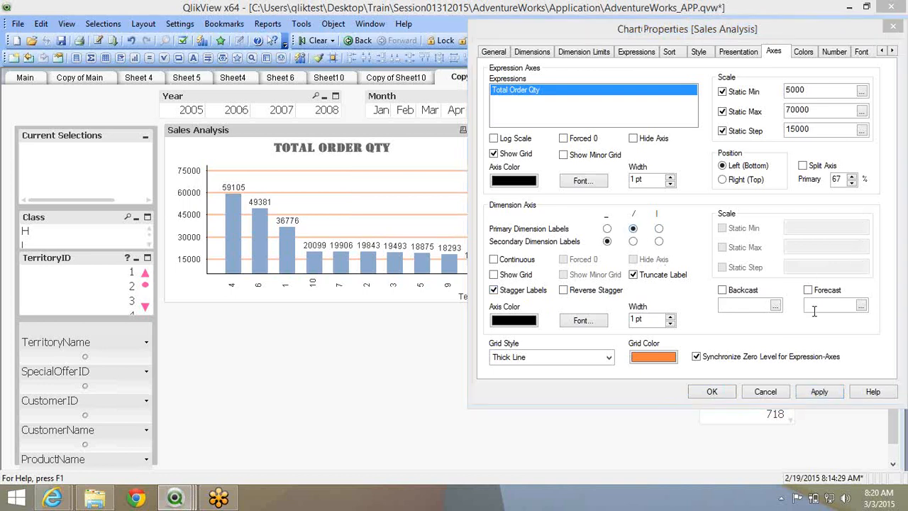
pyautogui.click(820, 392)
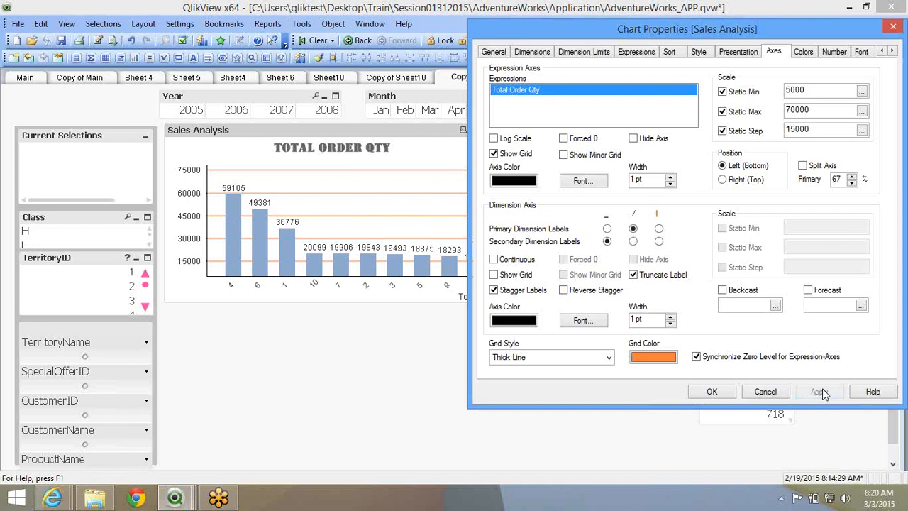
pyautogui.click(633, 242)
pyautogui.click(835, 394)
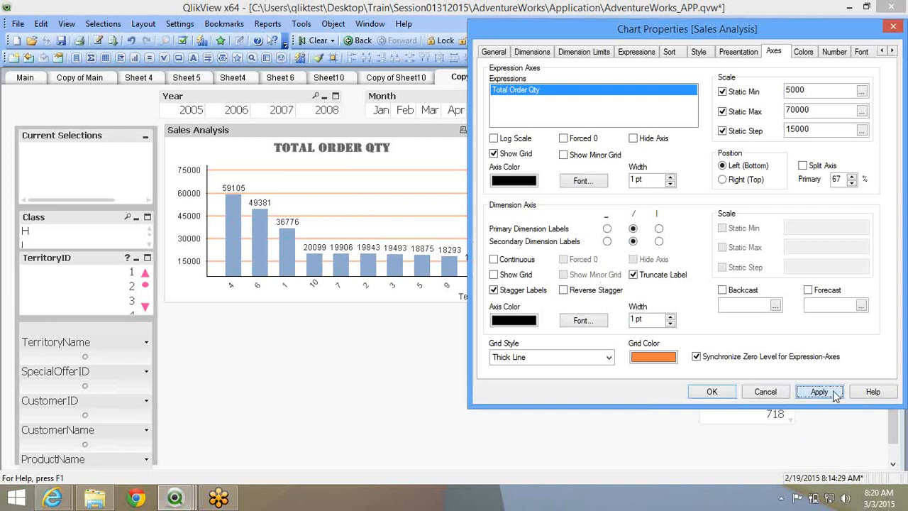
# Turn on Multicolored and Repeat Last Color for the chart's data appearance, and confirm the chart properties.
pyautogui.click(805, 53)
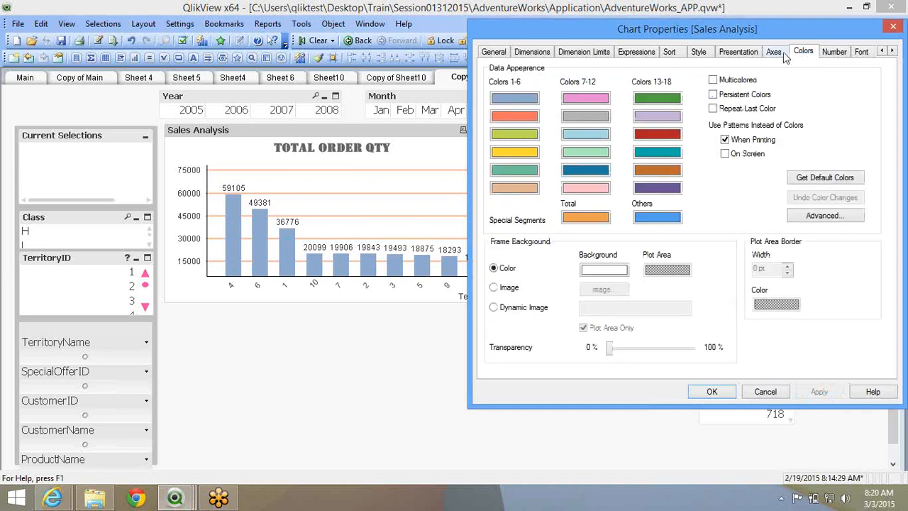
pyautogui.click(783, 51)
pyautogui.click(813, 52)
pyautogui.click(895, 191)
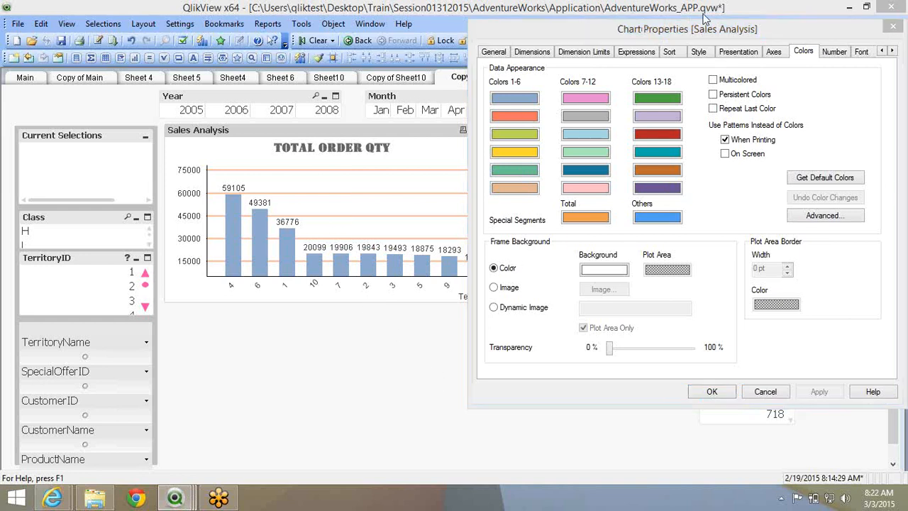
pyautogui.click(713, 80)
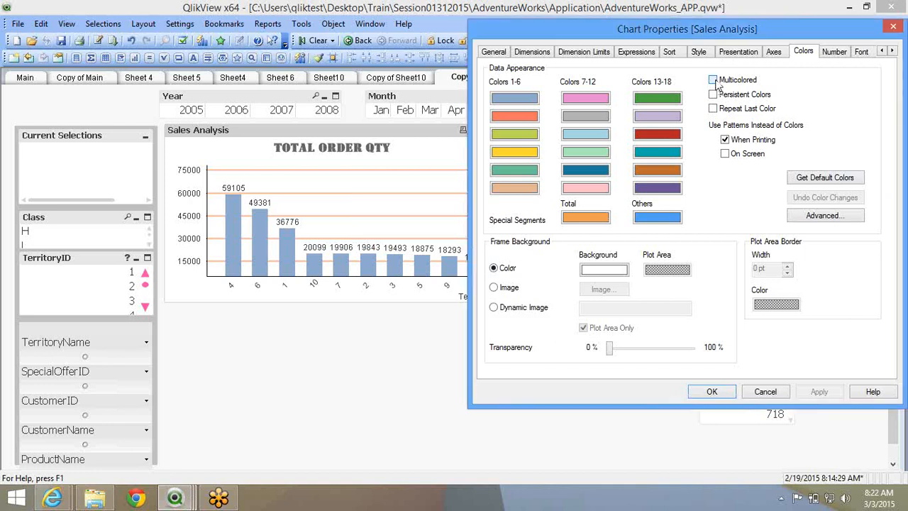
pyautogui.click(825, 395)
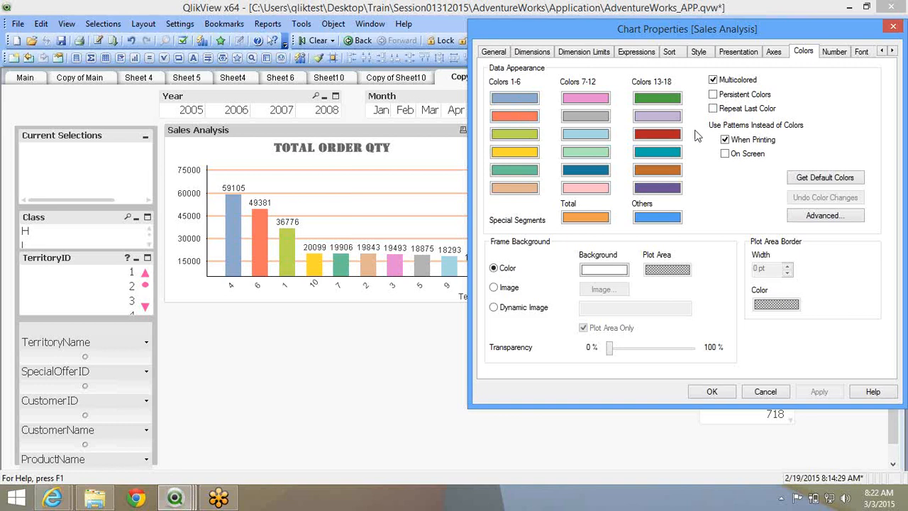
pyautogui.click(713, 108)
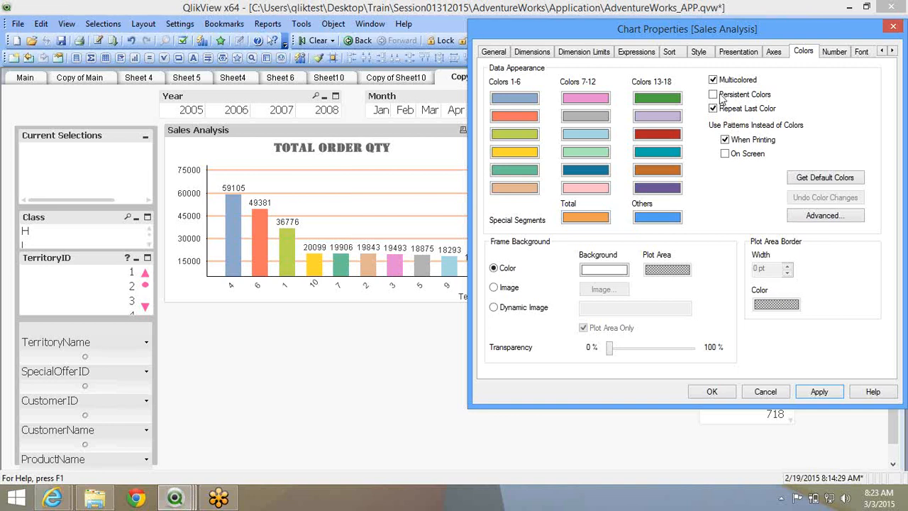
pyautogui.click(711, 393)
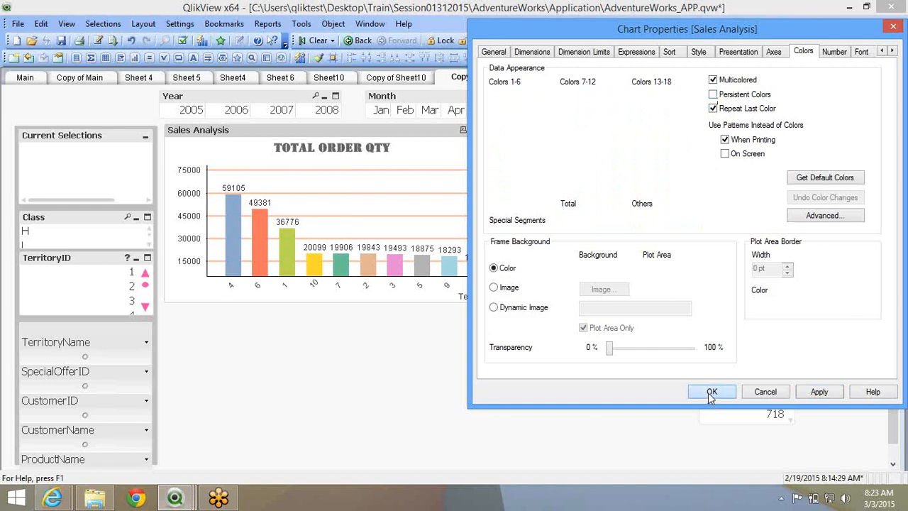
# Select the bars of territories 10, 7, 2 and 3 in the chart to check their colors, and clear the selection.
pyautogui.moveTo(301, 289); pyautogui.dragTo(392, 239)
pyautogui.moveTo(465, 262)
pyautogui.moveTo(263, 274)
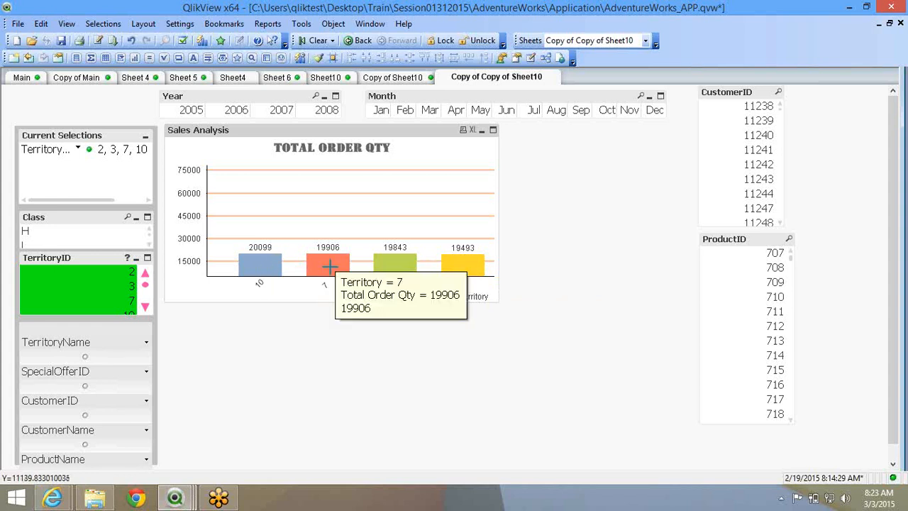
pyautogui.click(314, 40)
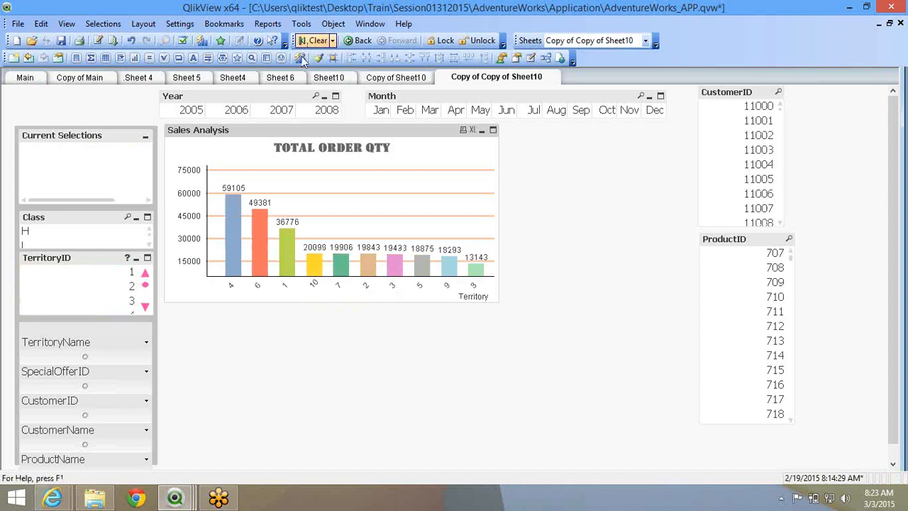
pyautogui.rightClick(298, 188)
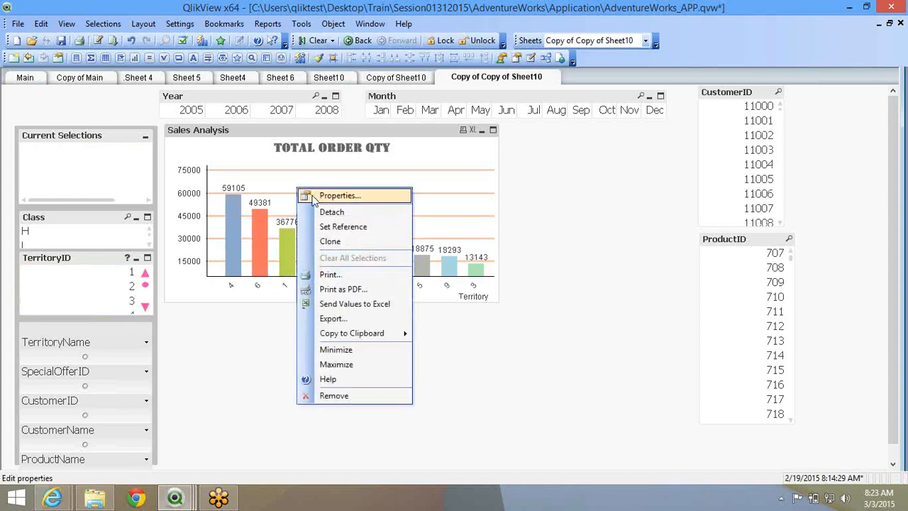
pyautogui.click(339, 195)
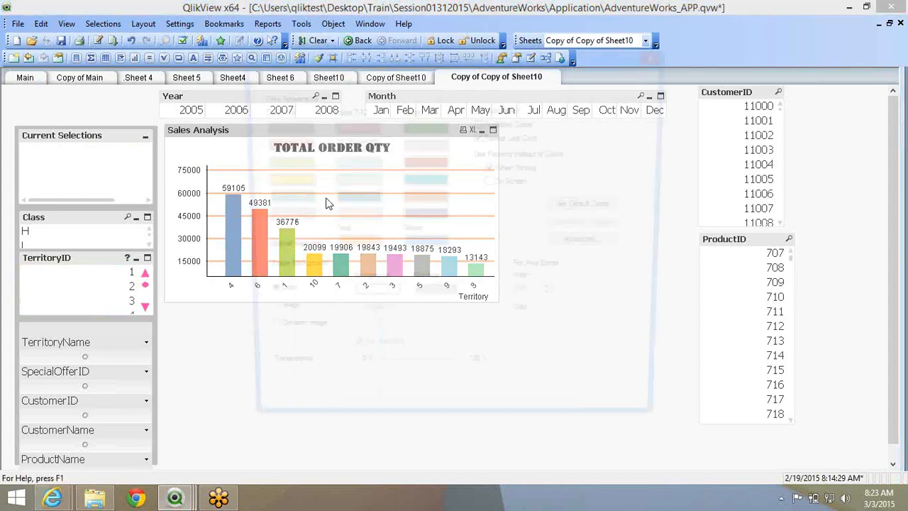
pyautogui.press('Escape')
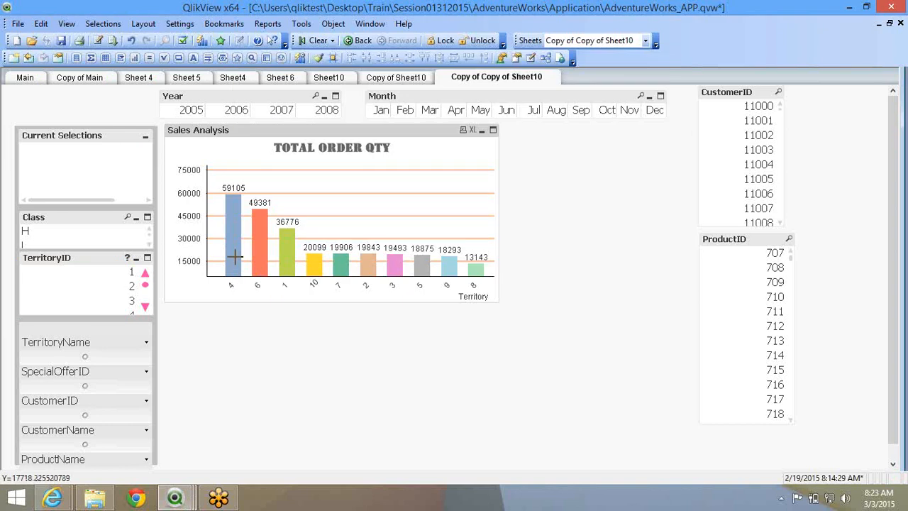
# Select the territory 10 bar in the chart to compare its color, and clear the selection.
pyautogui.moveTo(234, 256)
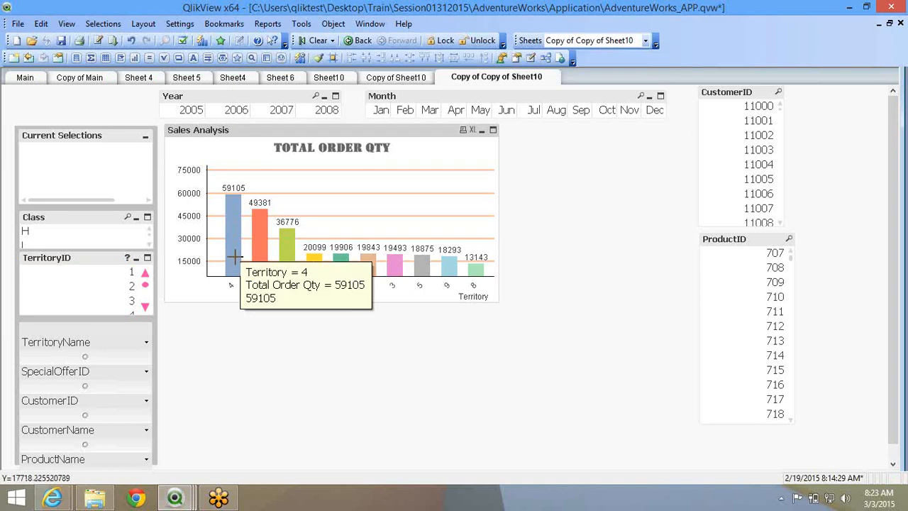
pyautogui.moveTo(314, 260)
pyautogui.click(314, 260)
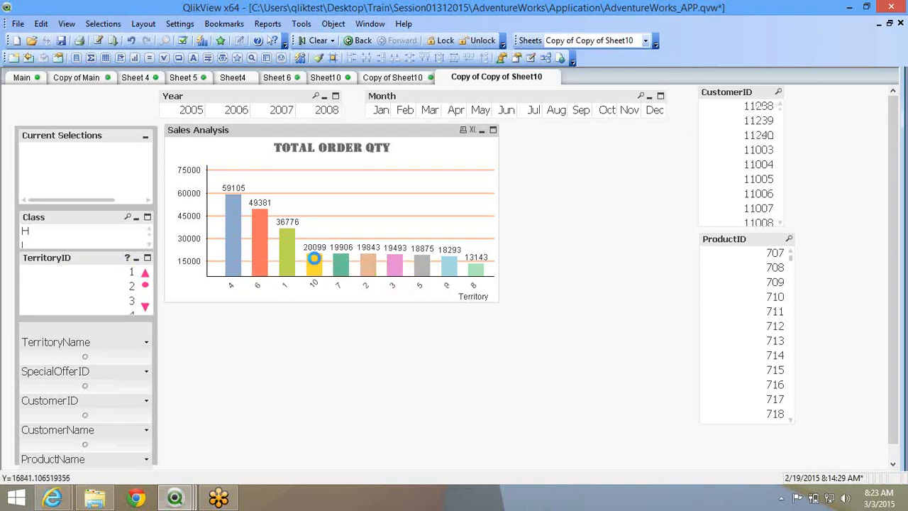
pyautogui.moveTo(356, 264)
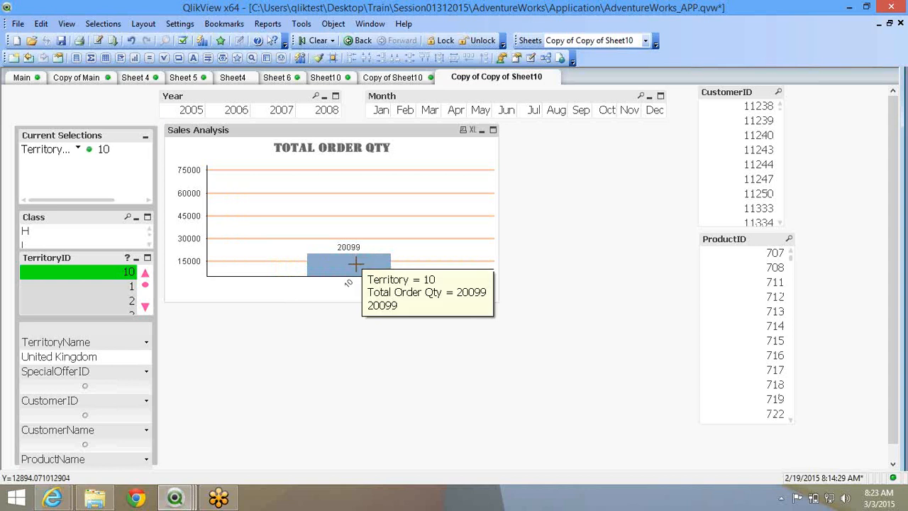
pyautogui.hotkey('ctrl', 'shift', 'd')
# Turn on Persistent Colors for the Sales Analysis chart and confirm the chart properties.
pyautogui.rightClick(358, 268)
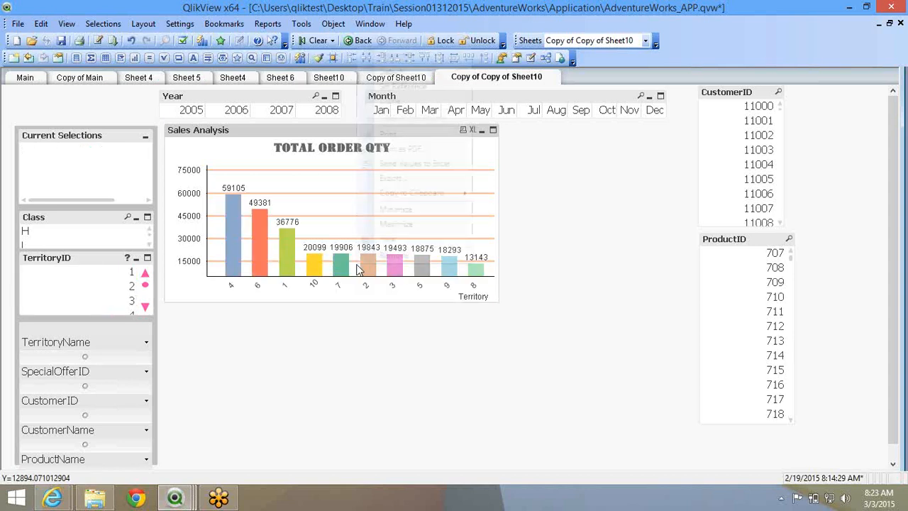
pyautogui.press('Escape')
pyautogui.rightClick(381, 170)
pyautogui.click(383, 173)
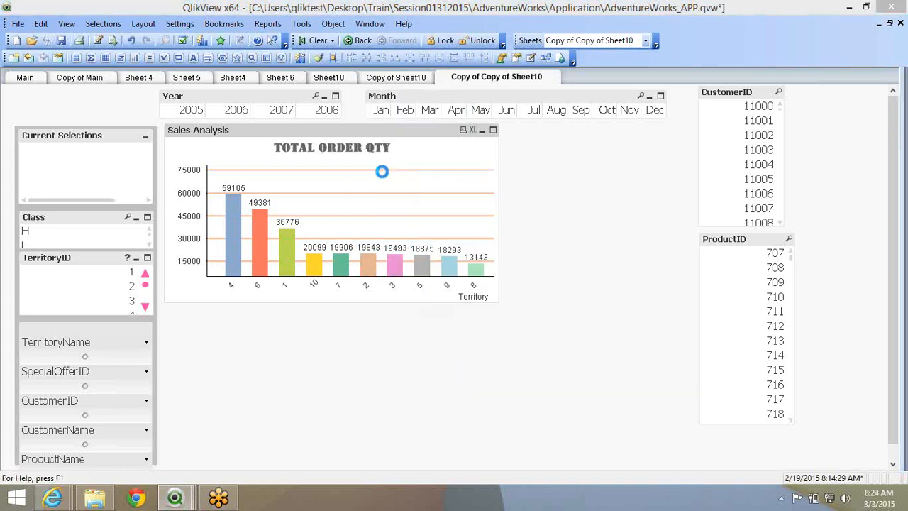
pyautogui.click(480, 123)
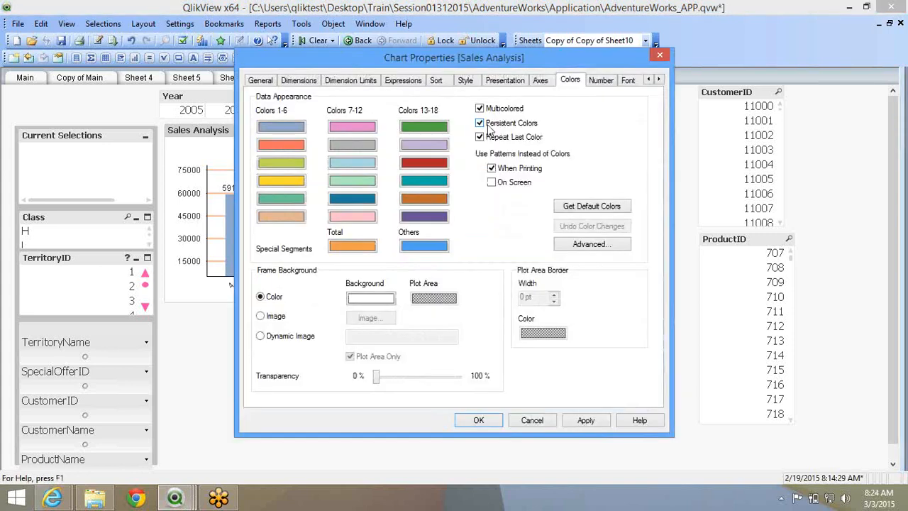
pyautogui.click(472, 420)
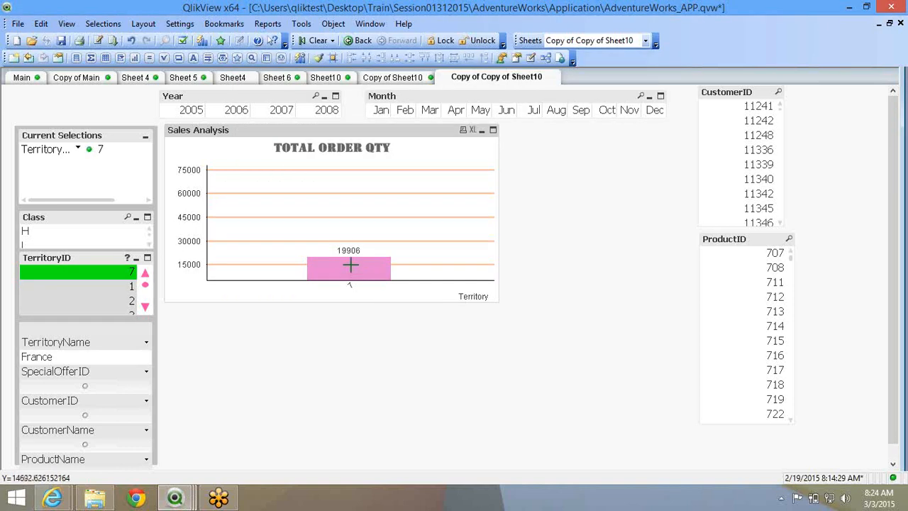
# Select the territory 7 and territory 5 bars one at a time to check their colors, clearing each selection.
pyautogui.moveTo(349, 265)
pyautogui.click(349, 263)
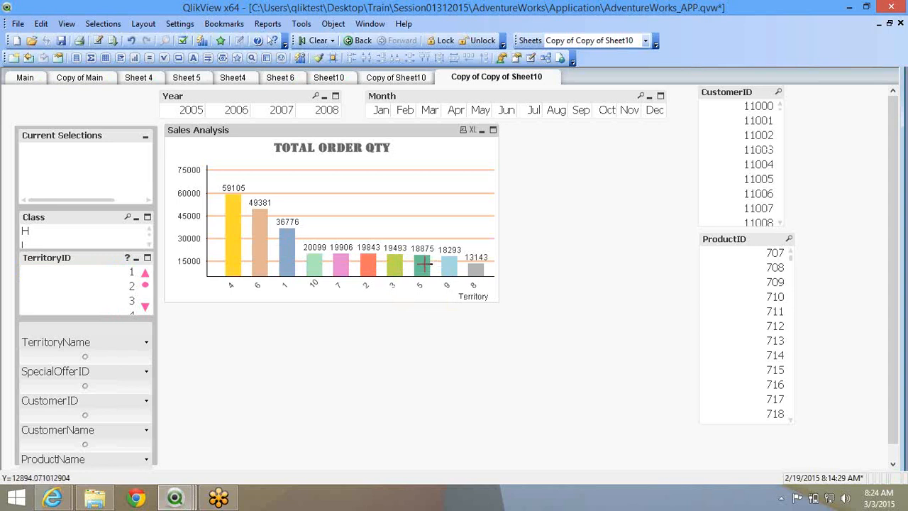
pyautogui.click(423, 267)
pyautogui.click(323, 273)
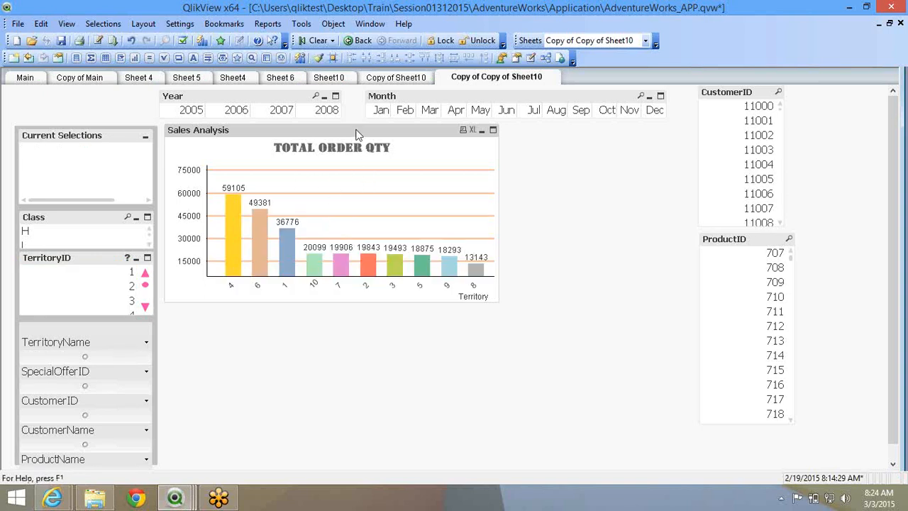
# Place a copy of the Sales Analysis chart directly below the original.
pyautogui.moveTo(359, 138); pyautogui.dragTo(353, 319)
pyautogui.click(566, 432)
pyautogui.scroll(-1, 566, 432)
pyautogui.scroll(-1, 566, 432)
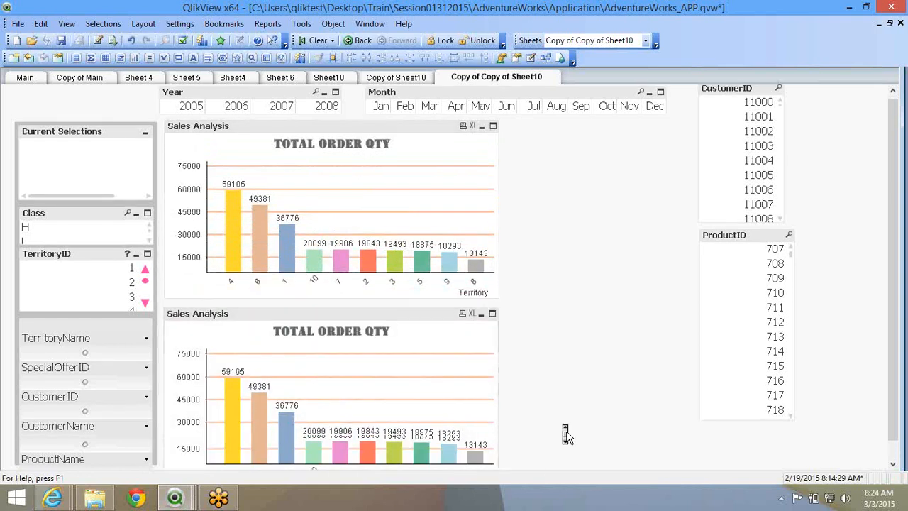
pyautogui.scroll(-2, 566, 432)
pyautogui.scroll(1, 461, 443)
# Select the territory 2 and territory 6 bars in turn to compare colors across both charts, clearing each selection.
pyautogui.click(366, 253)
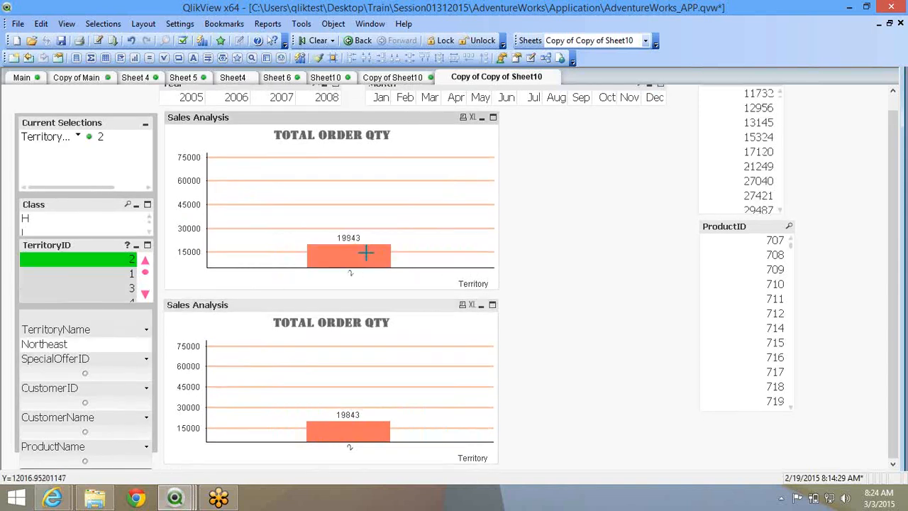
pyautogui.click(366, 253)
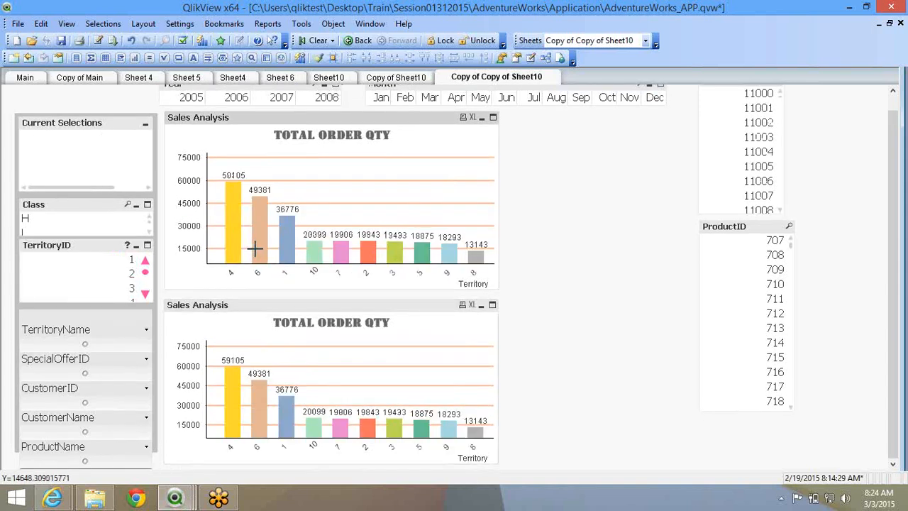
pyautogui.click(254, 246)
pyautogui.click(326, 239)
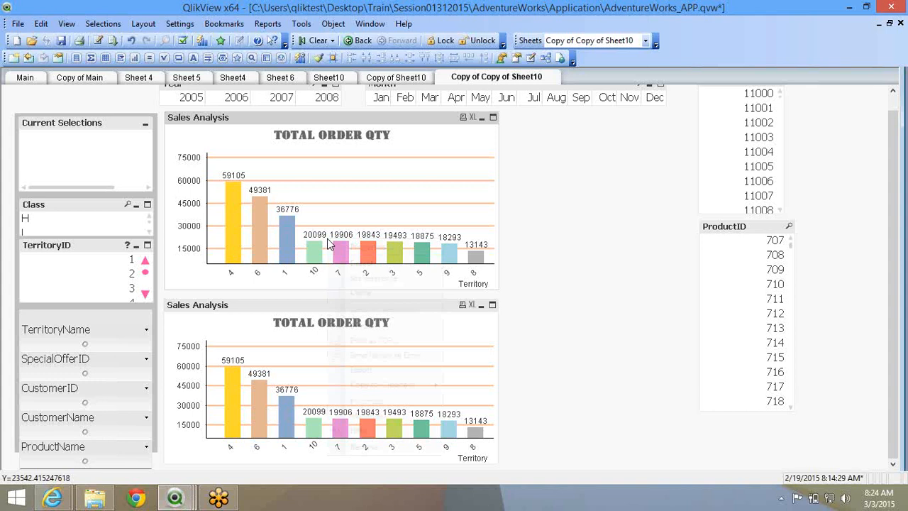
# Open the original Sales Analysis chart's properties and inspect the first data color in the color picker, cancelling without changes.
pyautogui.rightClick(327, 240)
pyautogui.click(361, 246)
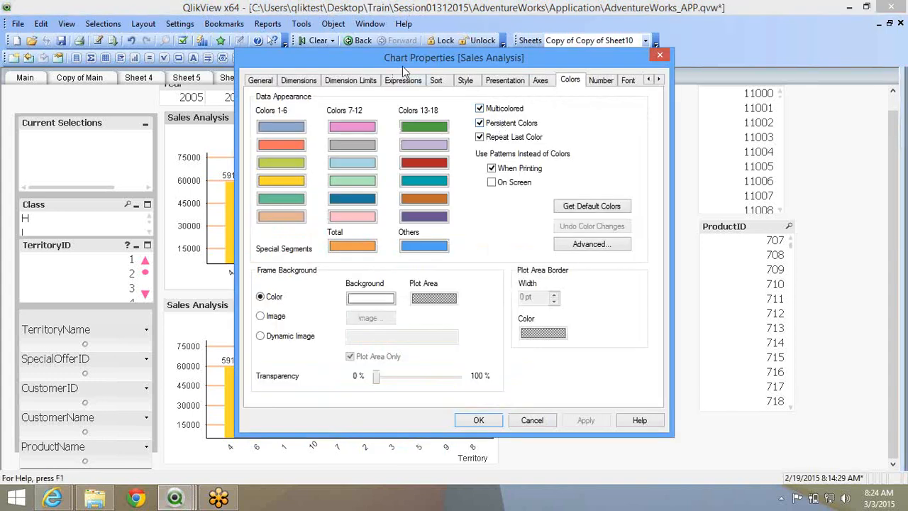
pyautogui.moveTo(402, 66); pyautogui.dragTo(519, 51)
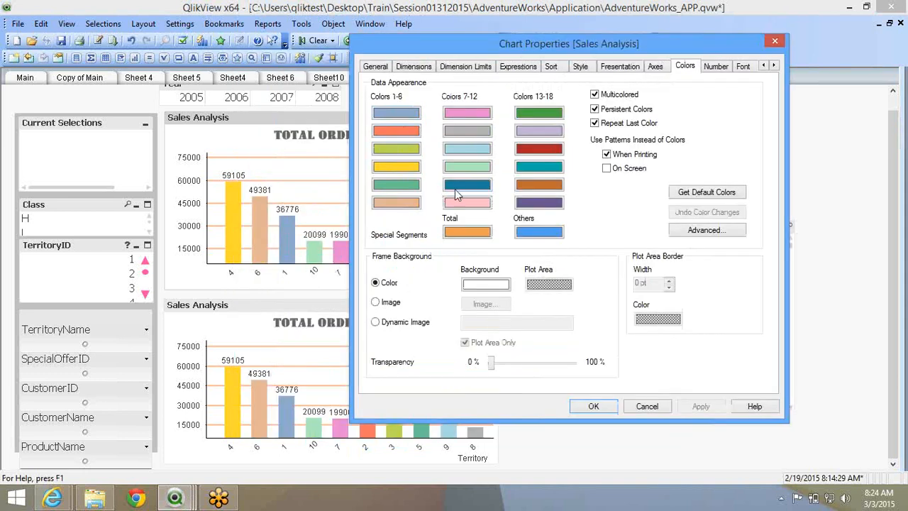
pyautogui.click(383, 116)
pyautogui.click(383, 116)
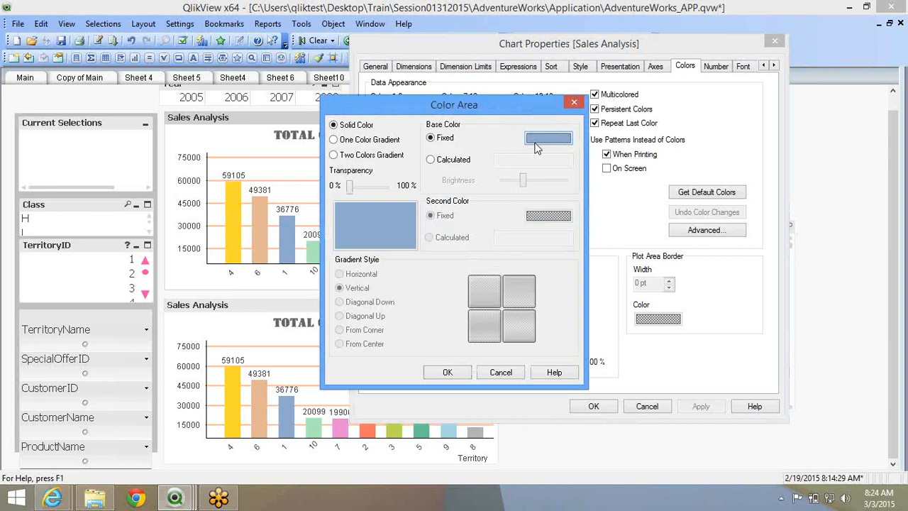
pyautogui.click(537, 142)
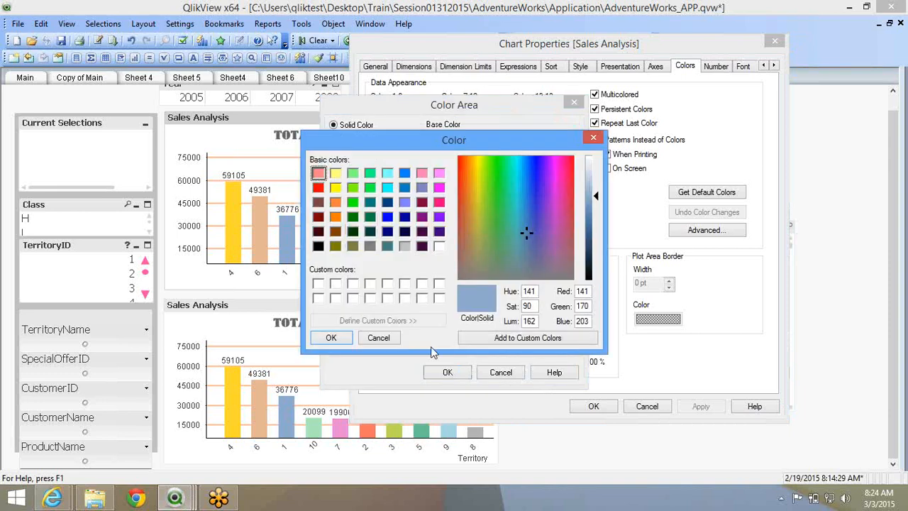
pyautogui.click(378, 341)
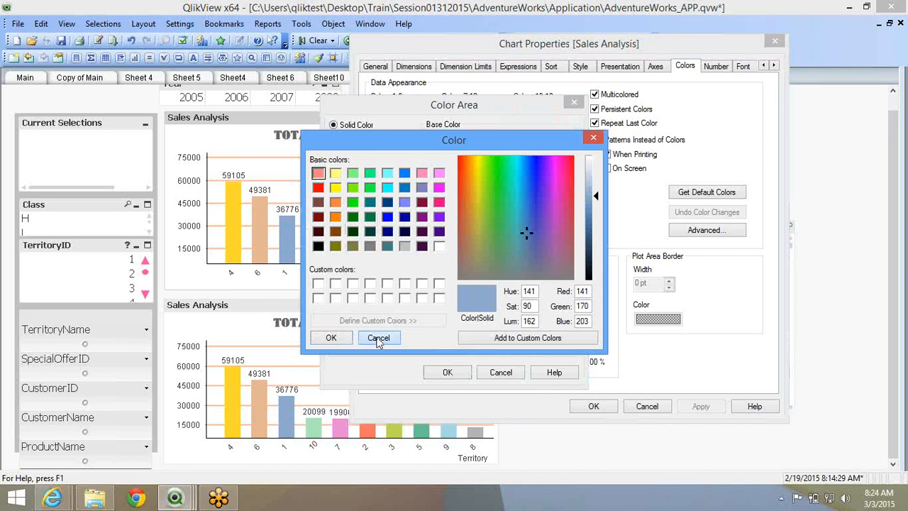
pyautogui.click(504, 375)
# Set the first data color to a solid orange (red 255, green 128, blue 64), and restore the default colors.
pyautogui.click(534, 140)
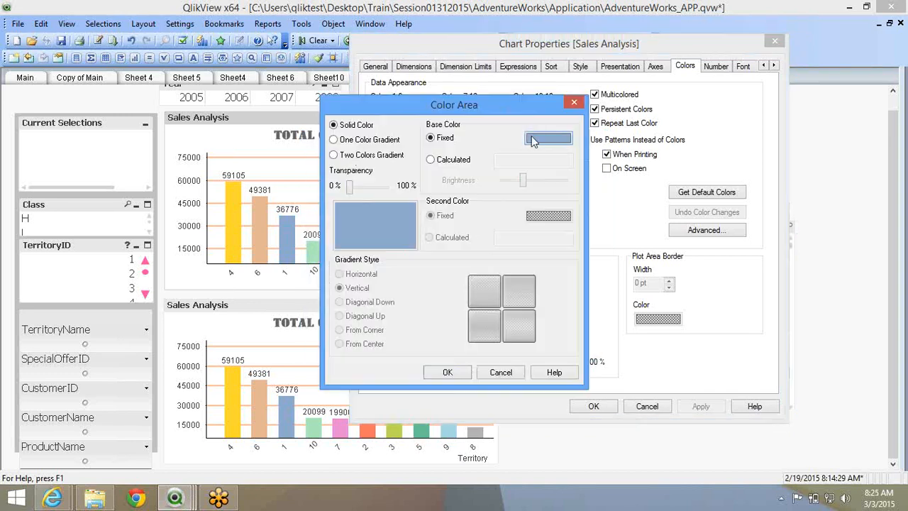
pyautogui.click(533, 141)
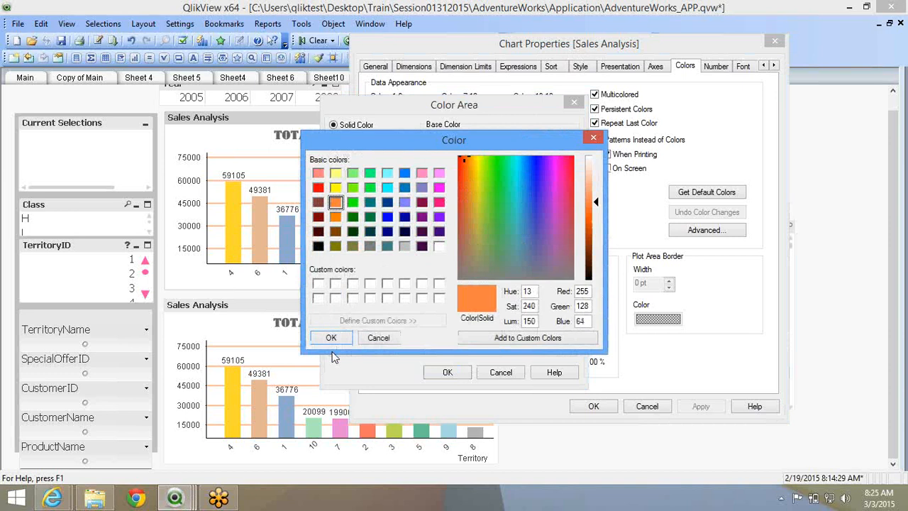
pyautogui.click(331, 338)
pyautogui.click(463, 374)
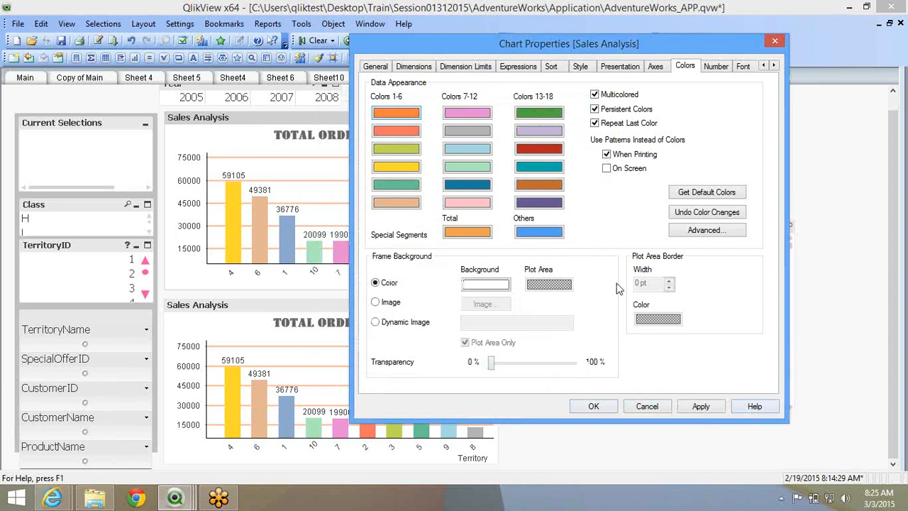
pyautogui.click(694, 197)
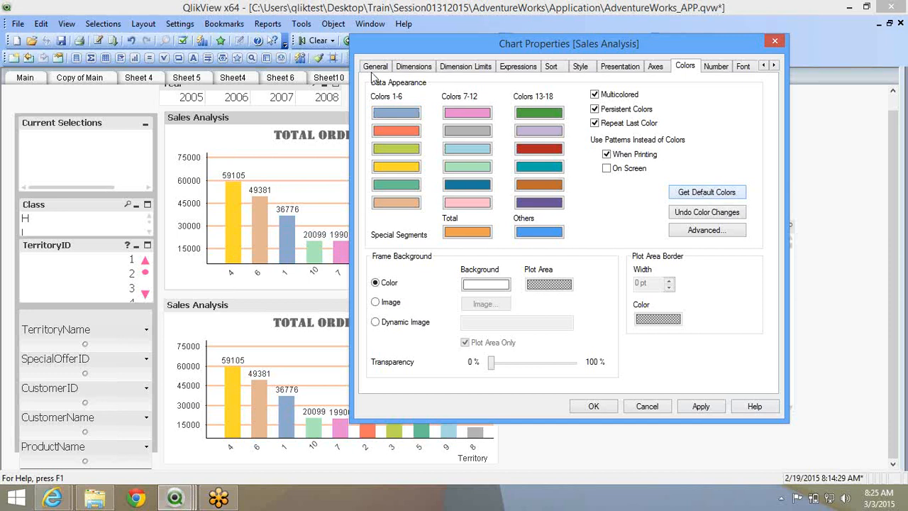
# Review the advanced color map without changing it, and confirm the chart properties.
pyautogui.click(709, 233)
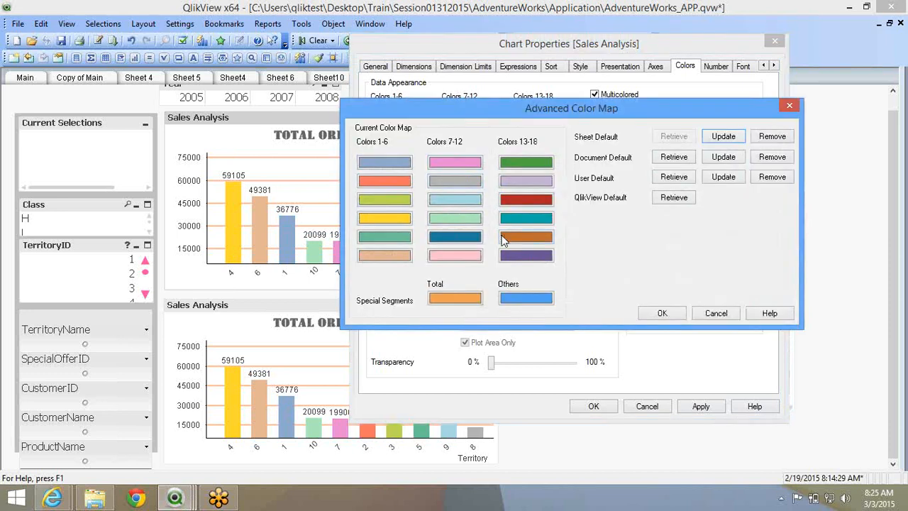
pyautogui.click(720, 311)
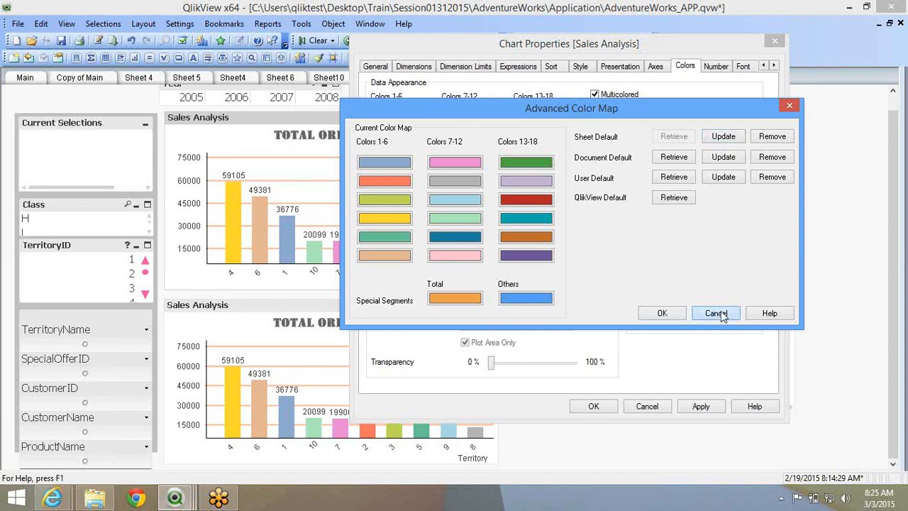
pyautogui.click(597, 410)
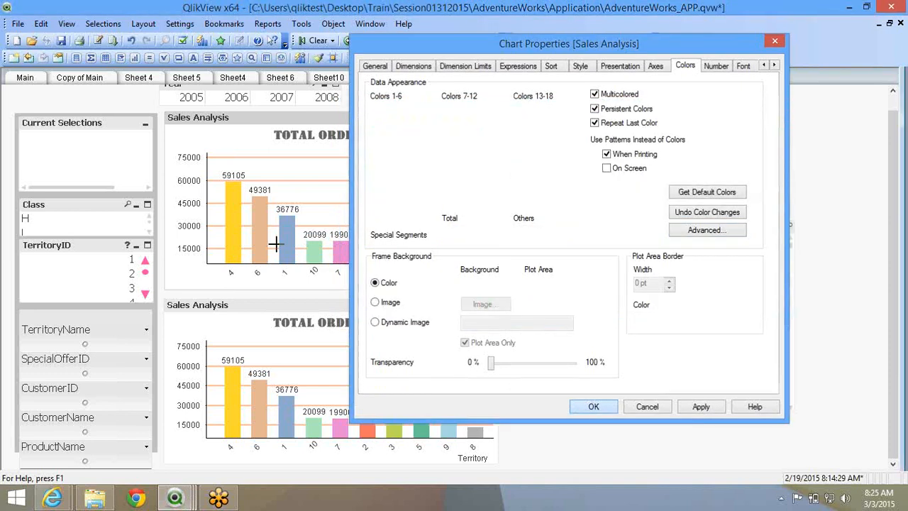
# Reopen the color settings of the original Sales Analysis chart, keeping both charts in view.
pyautogui.rightClick(241, 210)
pyautogui.click(283, 216)
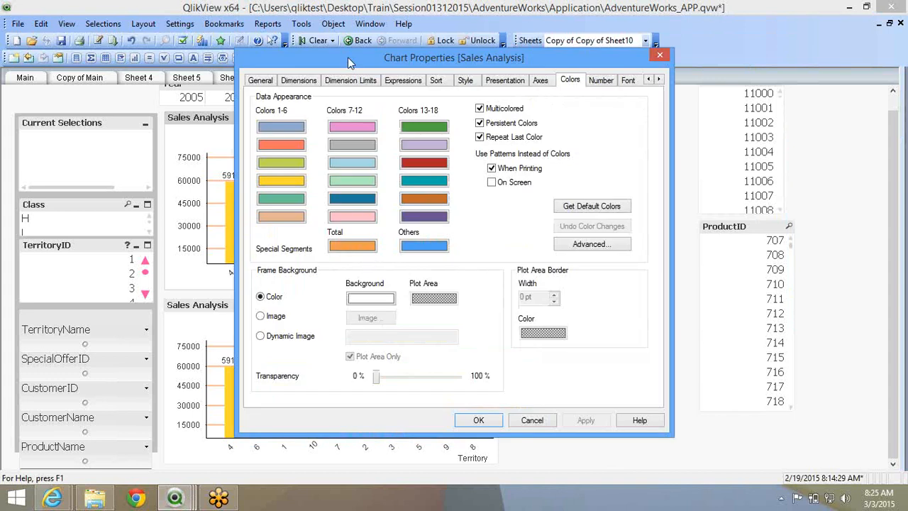
pyautogui.moveTo(352, 56); pyautogui.dragTo(495, 23)
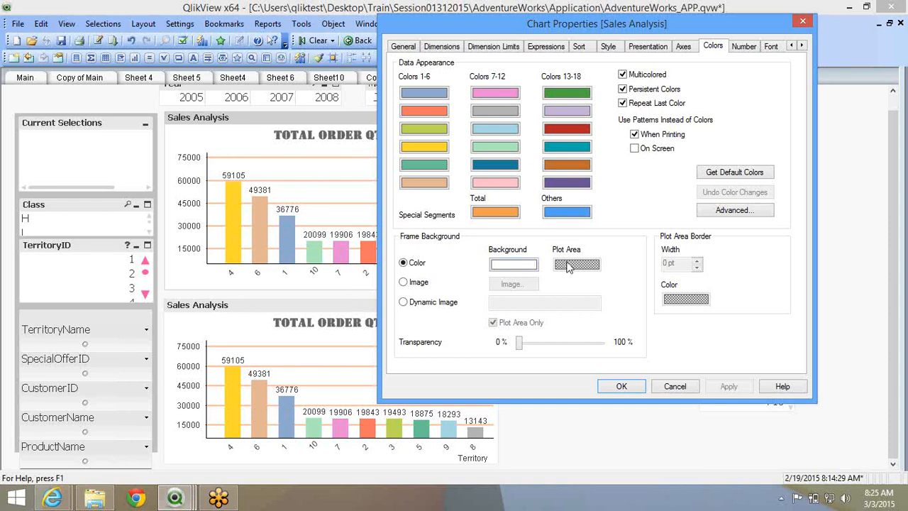
pyautogui.click(406, 282)
pyautogui.click(500, 284)
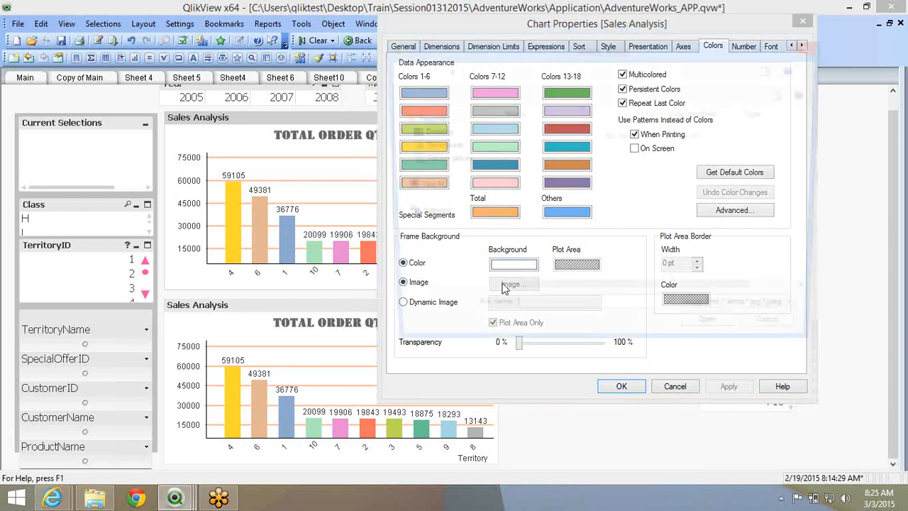
pyautogui.click(783, 335)
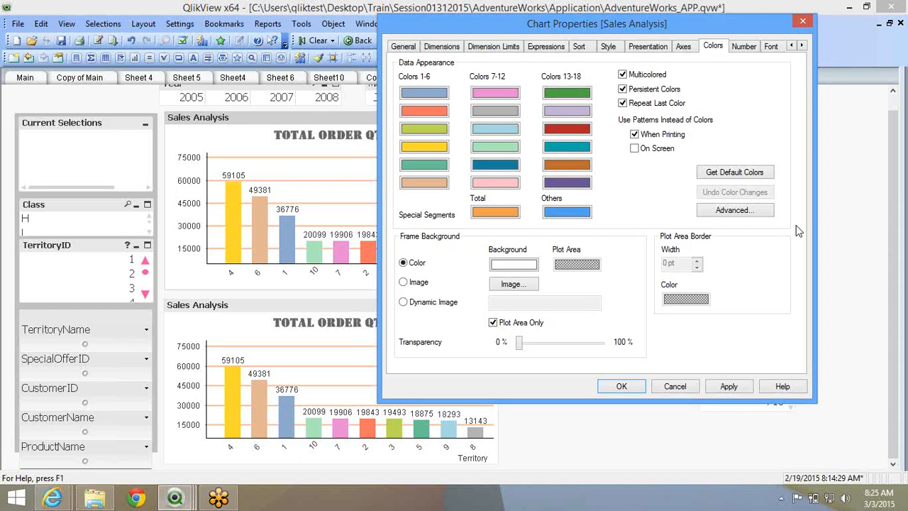
pyautogui.click(899, 194)
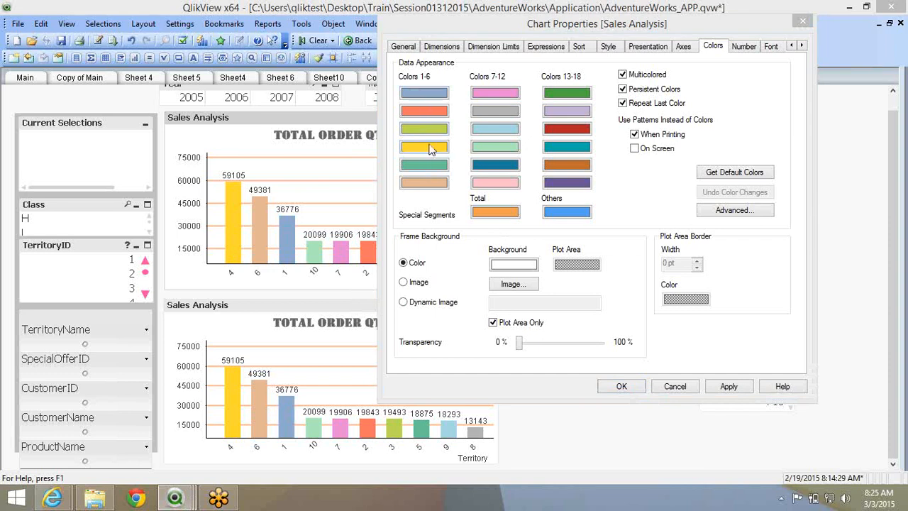
# Copy the first data color and paste all of its settings onto the sixth data color.
pyautogui.click(429, 96)
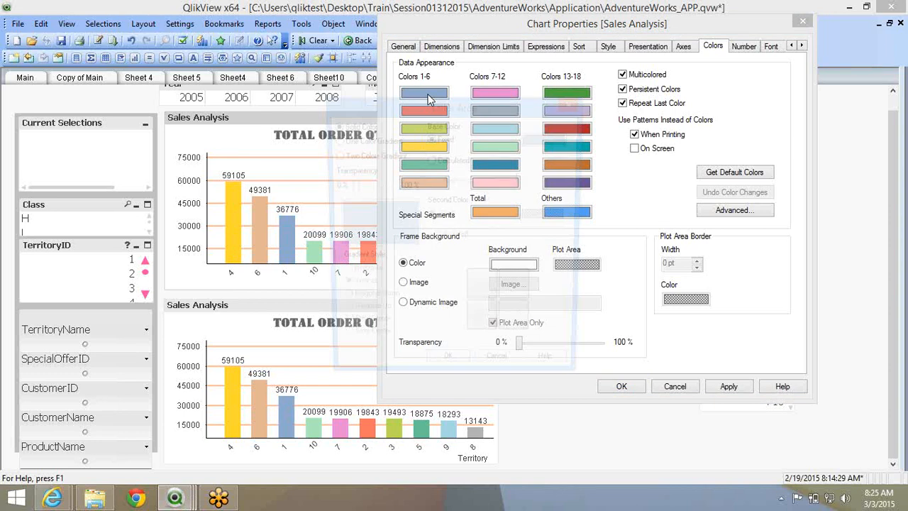
pyautogui.rightClick(428, 96)
pyautogui.click(438, 100)
pyautogui.rightClick(418, 185)
pyautogui.click(446, 201)
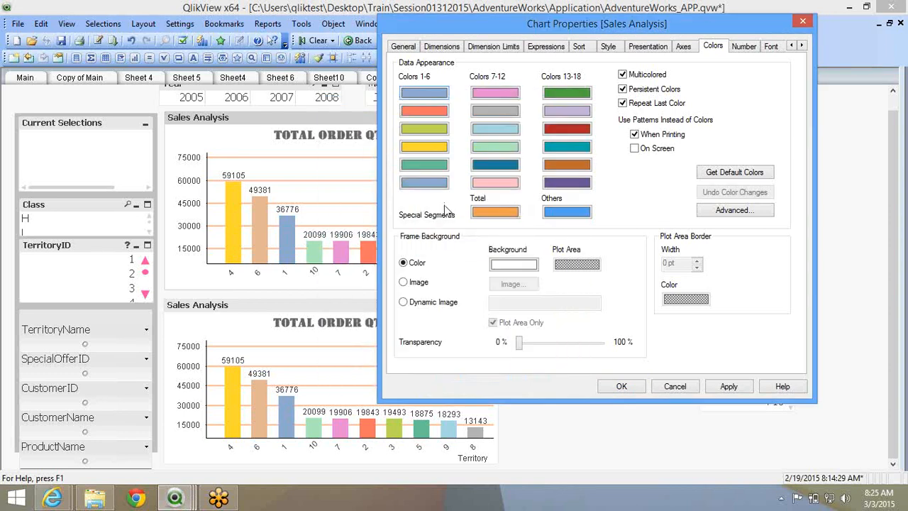
# Copy the second data color onto the seventh and the third onto the eighth, and restore the default colors.
pyautogui.rightClick(442, 114)
pyautogui.click(470, 115)
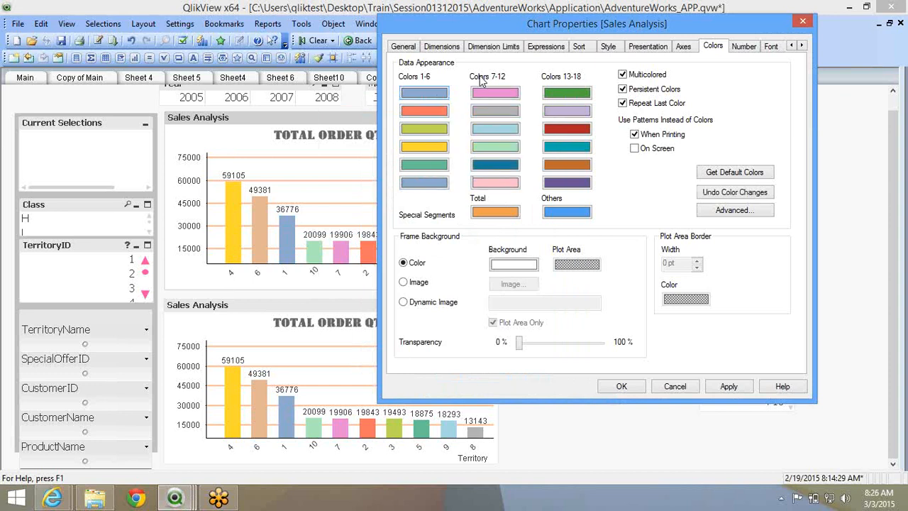
pyautogui.rightClick(481, 93)
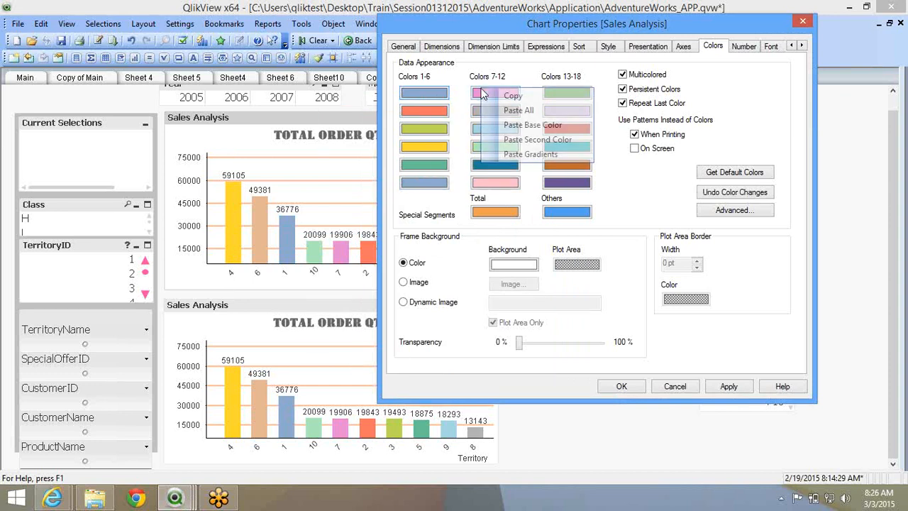
pyautogui.click(498, 110)
pyautogui.rightClick(442, 132)
pyautogui.click(479, 115)
pyautogui.rightClick(481, 110)
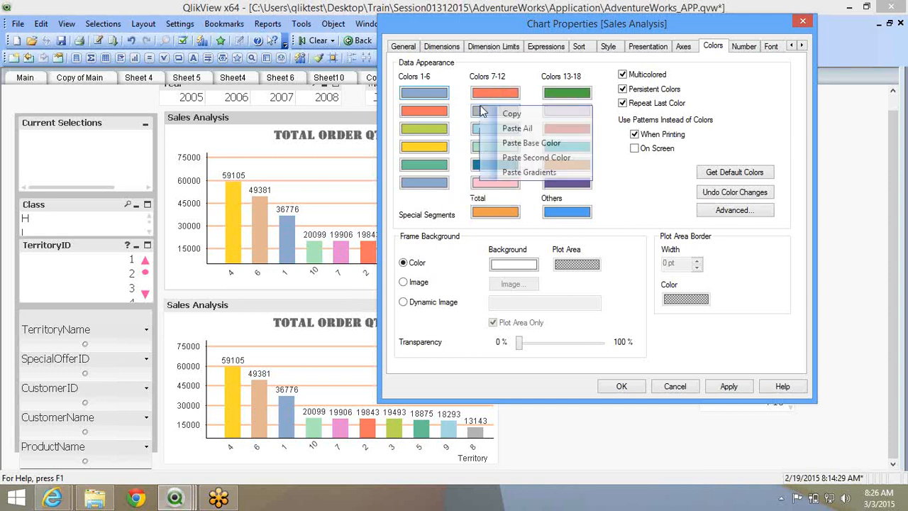
pyautogui.click(499, 127)
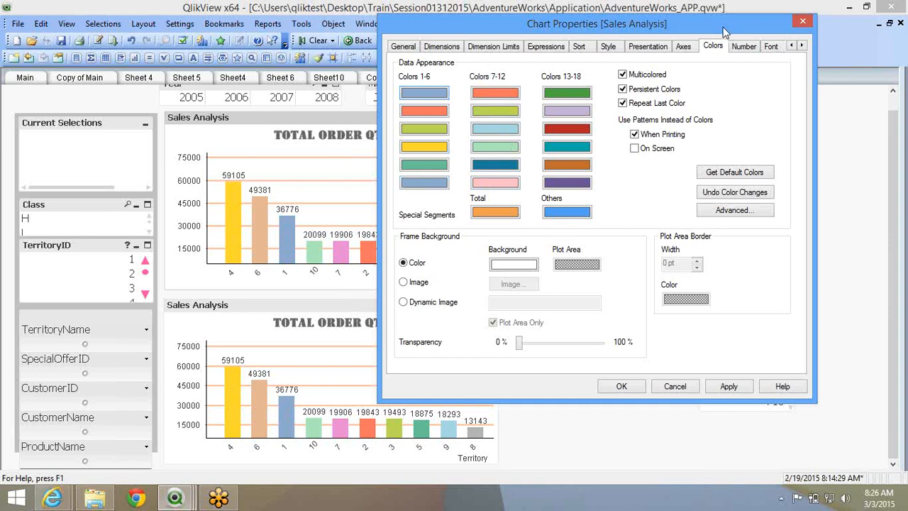
pyautogui.click(707, 175)
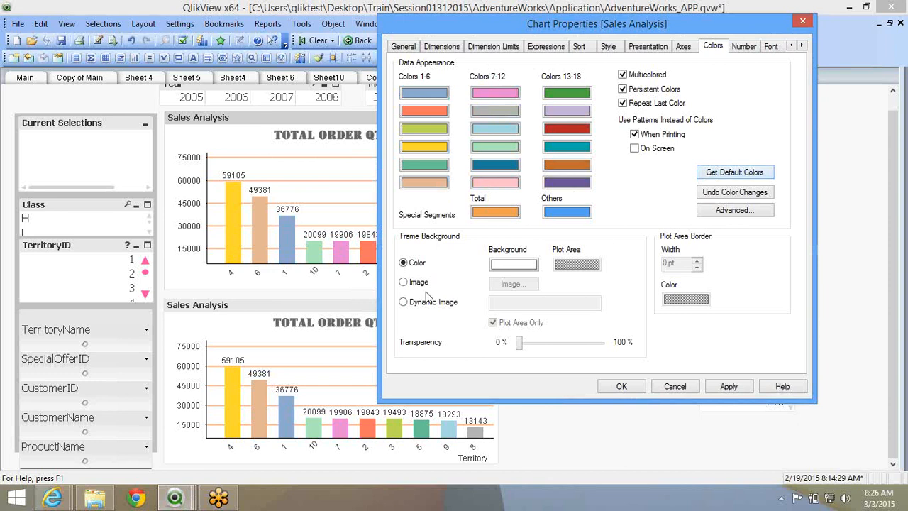
# Set the chart's frame background to the "download" image from the Pictures folder, limited to the plot area, and confirm the properties.
pyautogui.click(406, 281)
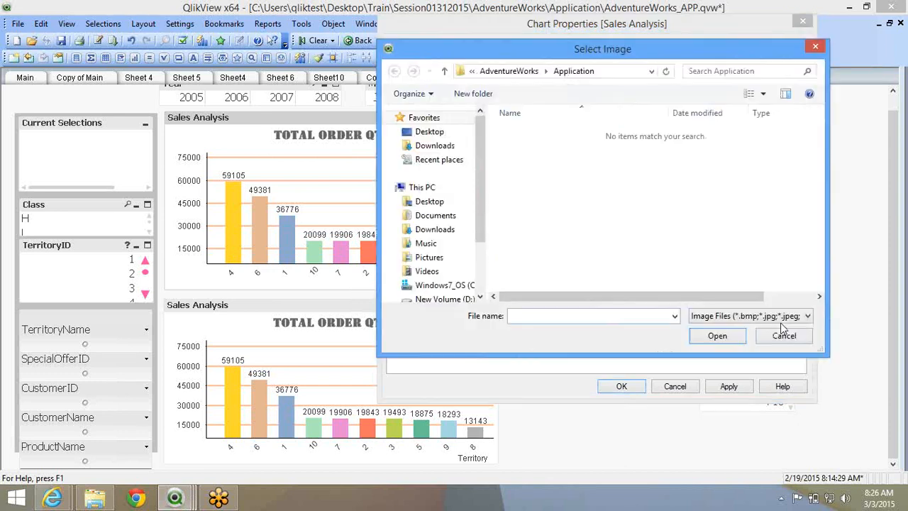
pyautogui.click(396, 259)
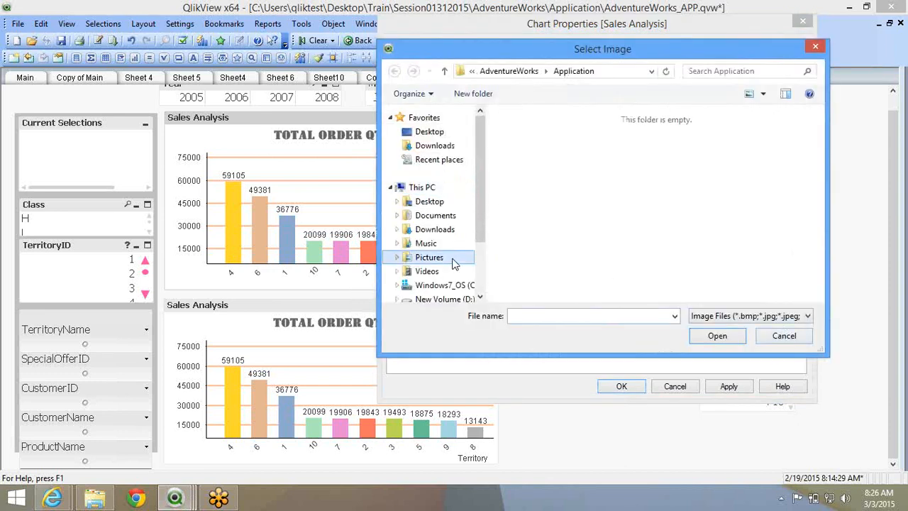
pyautogui.click(623, 181)
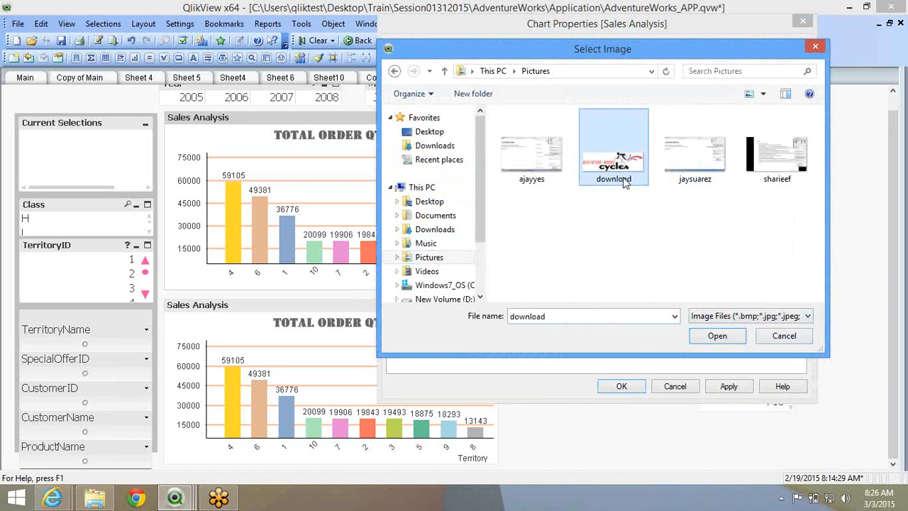
pyautogui.doubleClick(624, 182)
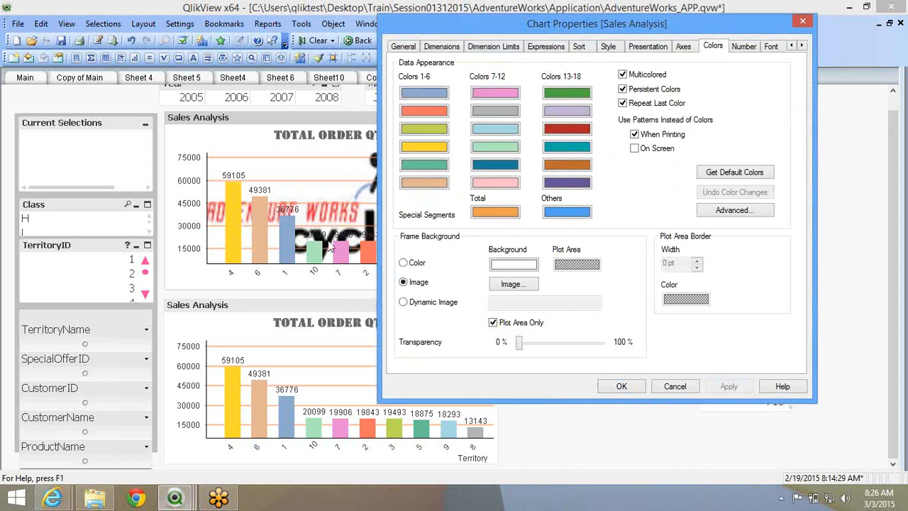
pyautogui.click(622, 388)
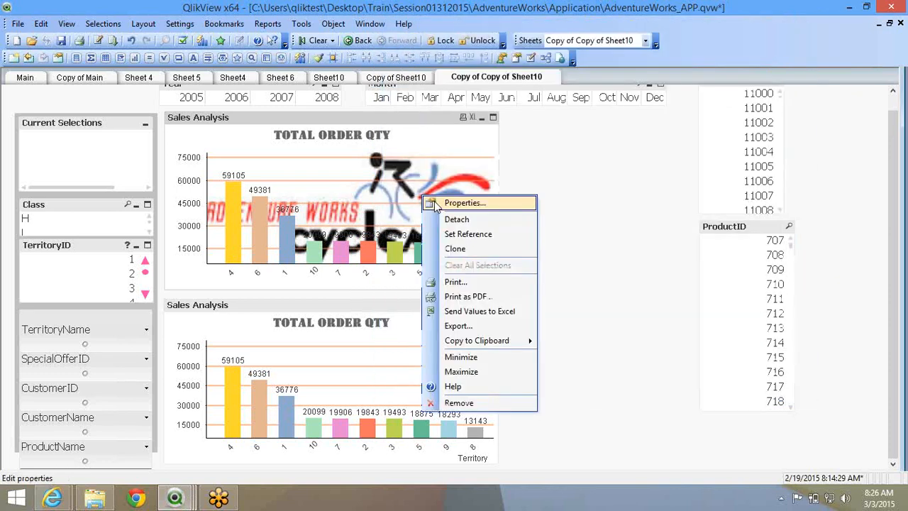
# Reopen the color settings of the upper Sales Analysis chart, keeping both charts in view.
pyautogui.click(274, 300)
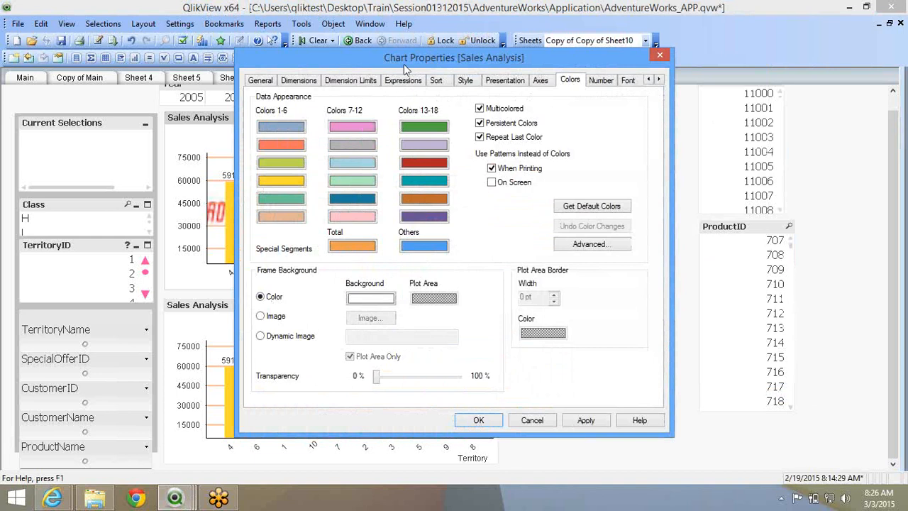
pyautogui.moveTo(404, 64); pyautogui.dragTo(471, 54)
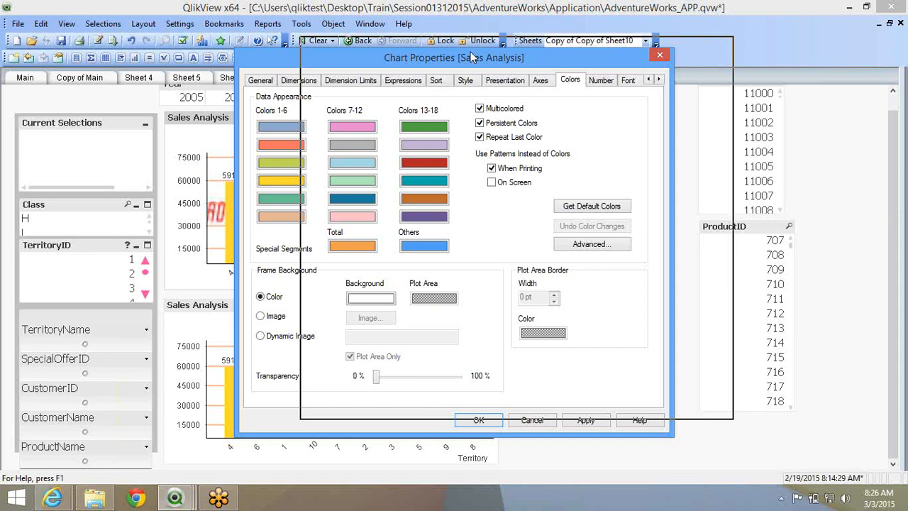
pyautogui.moveTo(472, 57); pyautogui.dragTo(637, 38)
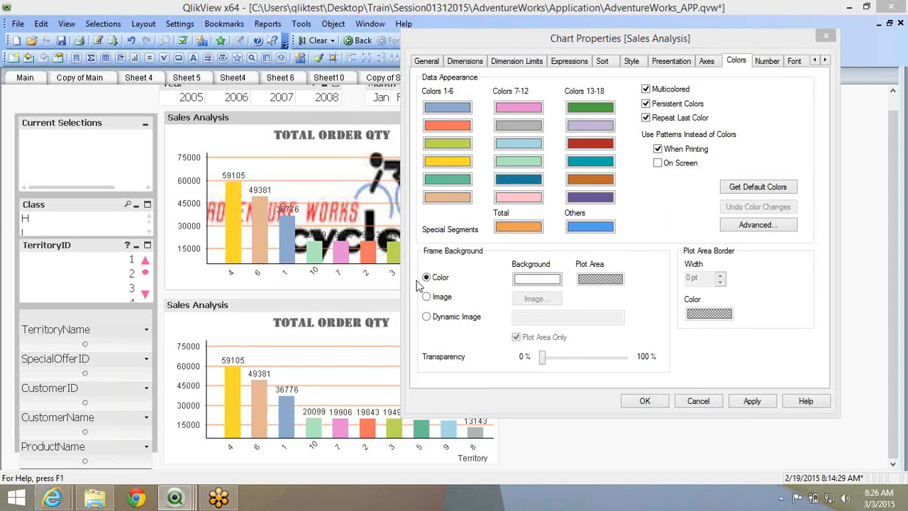
# Try the Dynamic Image option for the chart's frame background, keeping it limited to the plot area.
pyautogui.click(426, 317)
pyautogui.click(589, 319)
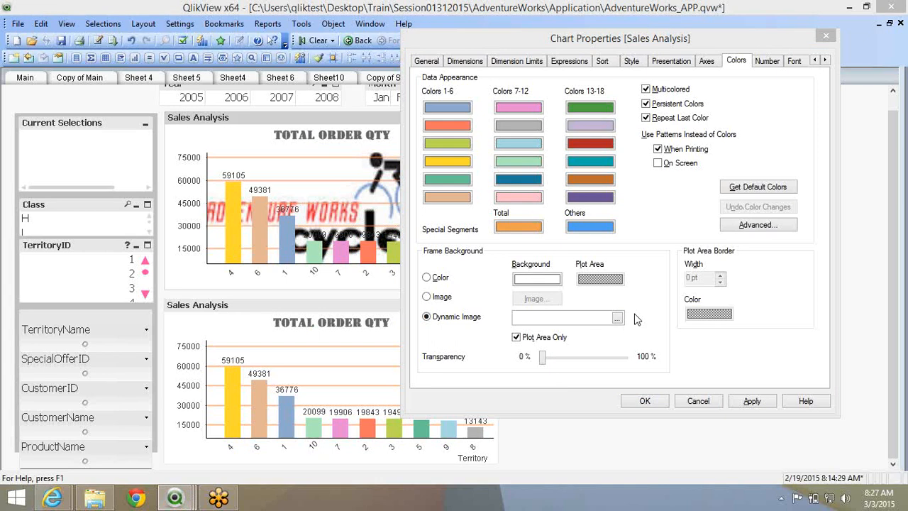
pyautogui.click(575, 376)
pyautogui.click(533, 319)
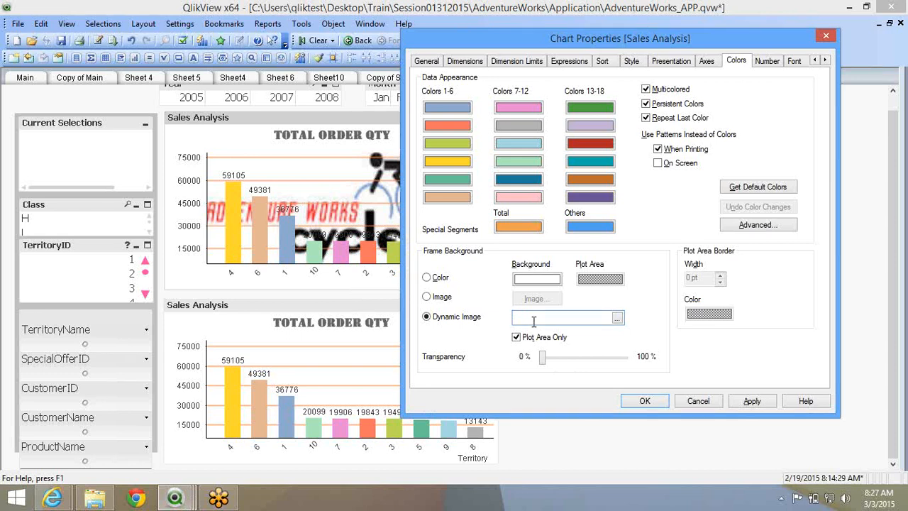
pyautogui.click(715, 31)
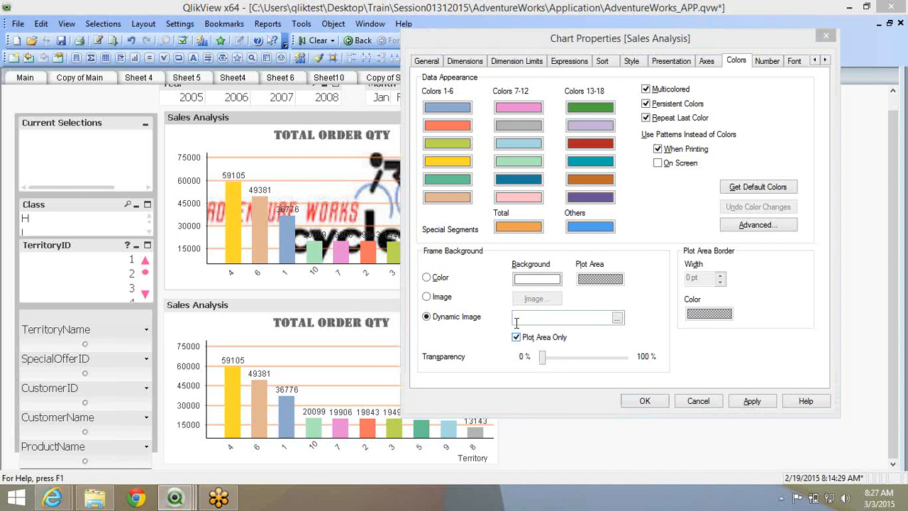
# Set the frame background to Color with 100% transparency and confirm the chart properties.
pyautogui.click(447, 284)
pyautogui.click(447, 284)
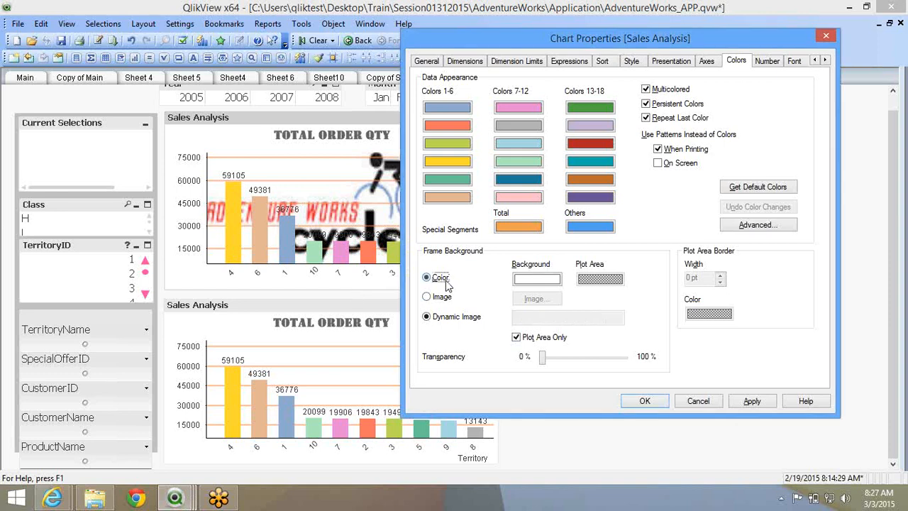
pyautogui.moveTo(542, 357); pyautogui.dragTo(653, 362)
pyautogui.click(738, 408)
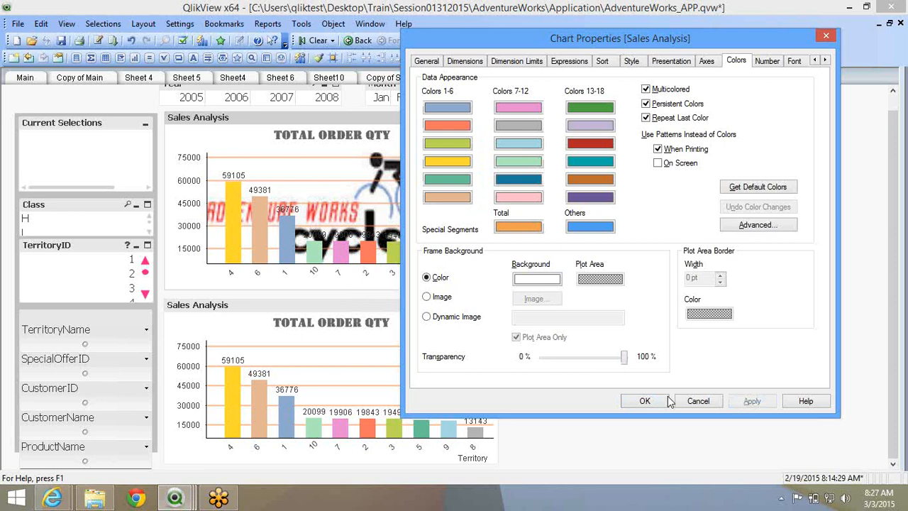
pyautogui.click(666, 401)
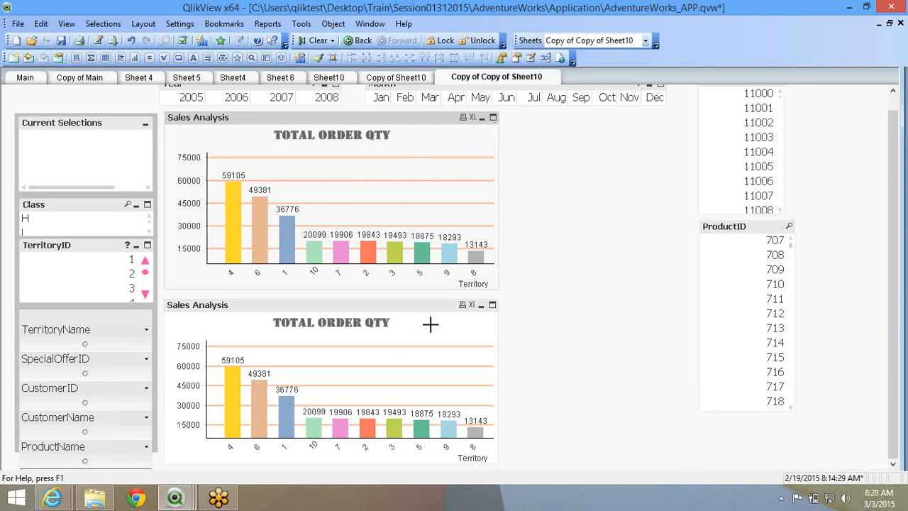
# Reopen the upper chart's properties and review its layout and caption settings.
pyautogui.rightClick(409, 268)
pyautogui.click(437, 276)
pyautogui.moveTo(375, 59); pyautogui.dragTo(551, 45)
pyautogui.click(779, 67)
pyautogui.click(804, 68)
pyautogui.click(803, 67)
pyautogui.click(833, 68)
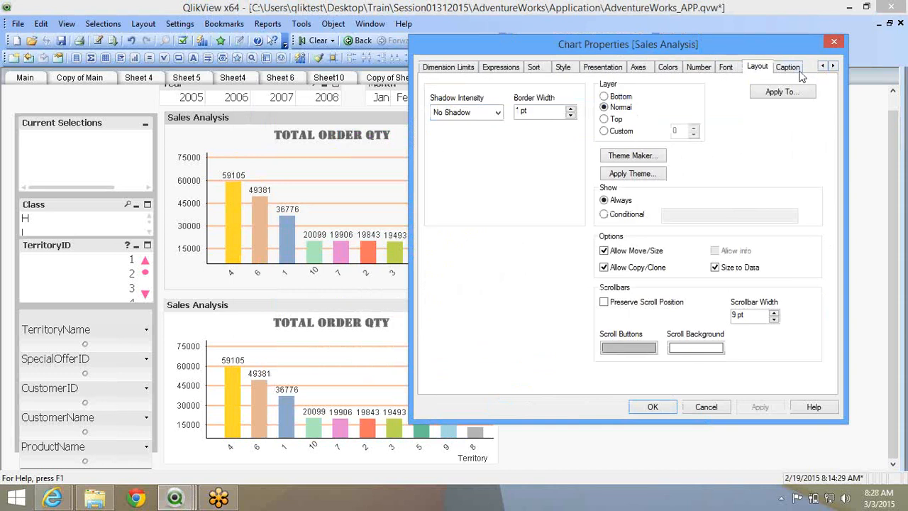
pyautogui.click(800, 70)
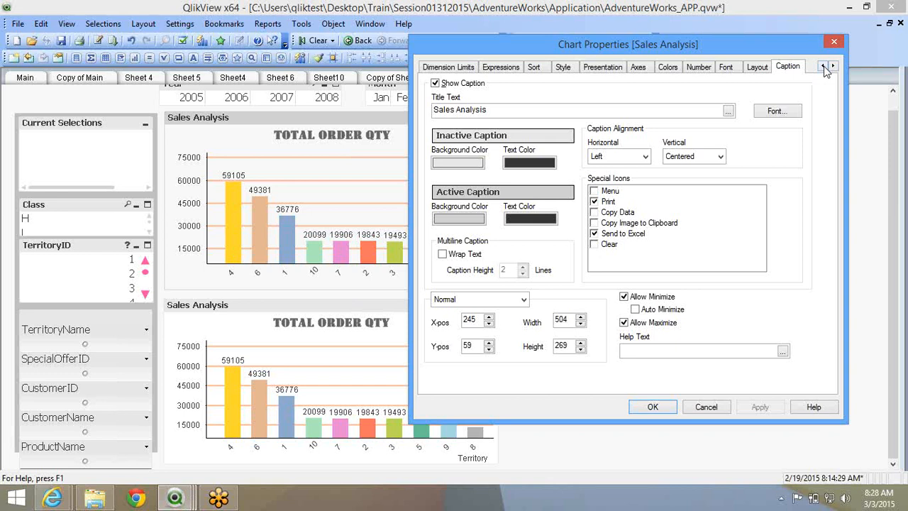
pyautogui.click(824, 66)
pyautogui.click(823, 66)
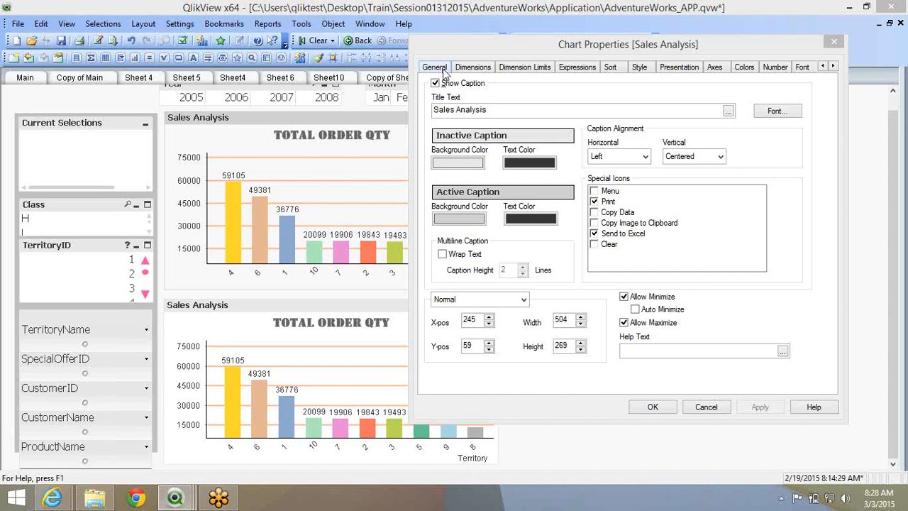
# Add ShipMethodID as the second chart dimension, confirm the properties, and enlarge the upper chart so it covers the copied one.
pyautogui.click(472, 66)
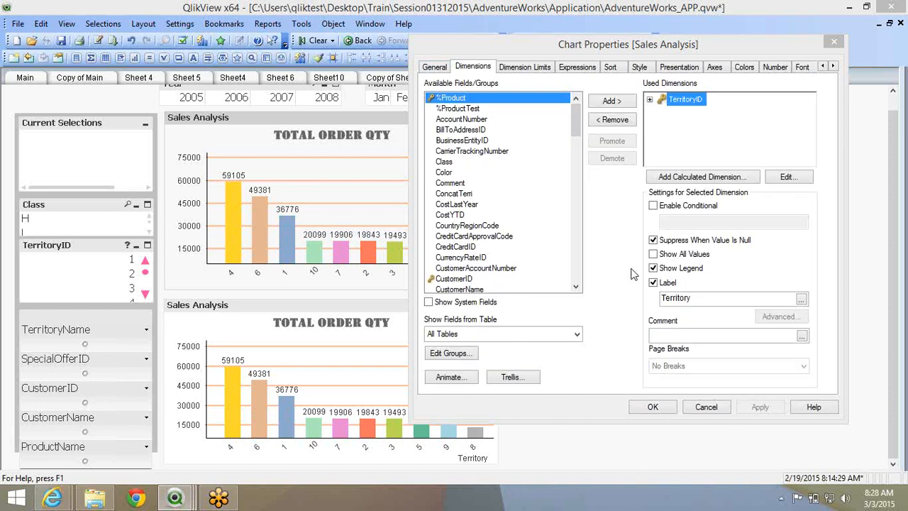
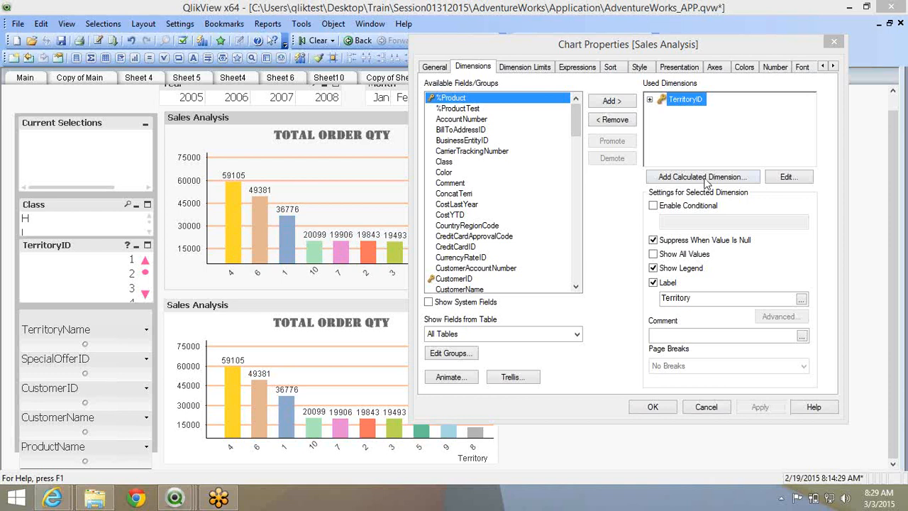
pyautogui.scroll(-10, 476, 122)
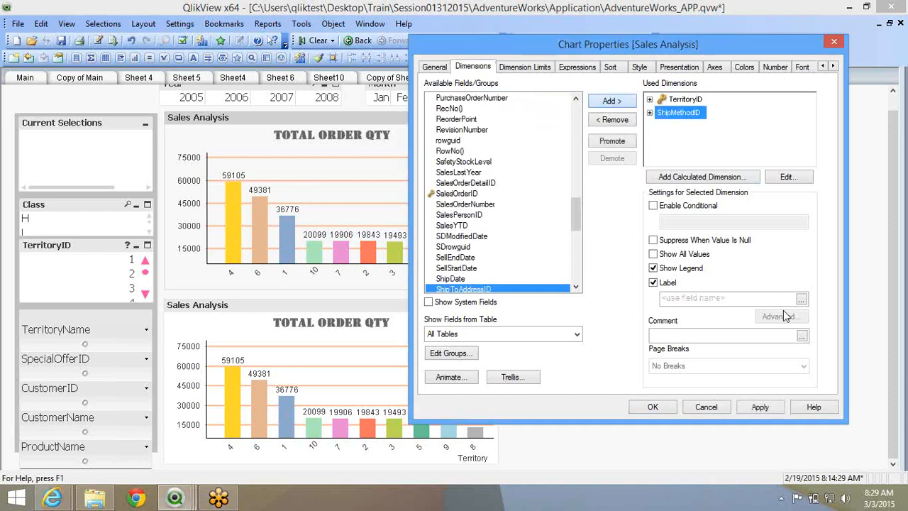
pyautogui.click(760, 408)
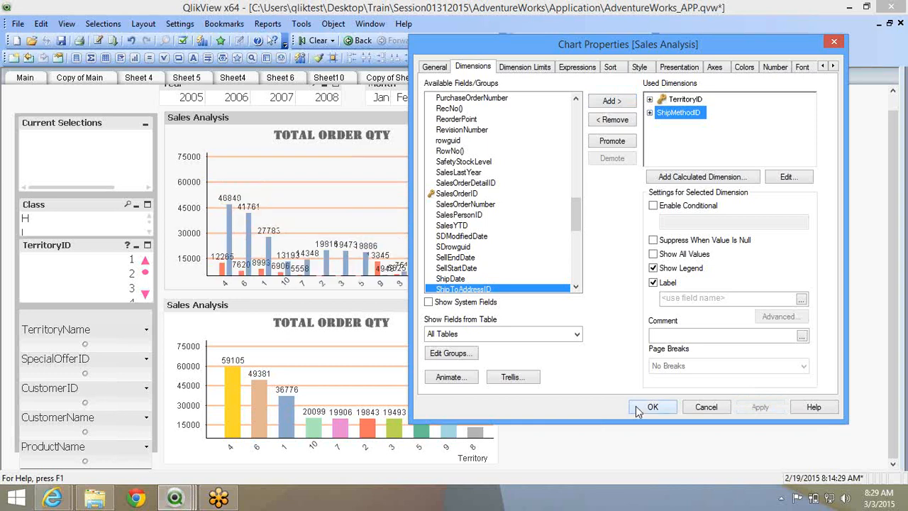
pyautogui.click(635, 405)
pyautogui.moveTo(496, 284); pyautogui.dragTo(660, 327)
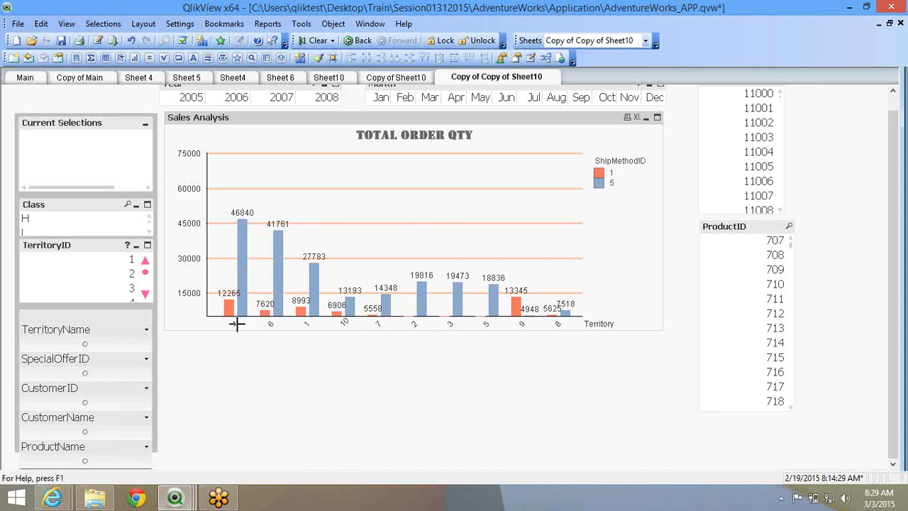
pyautogui.moveTo(240, 304)
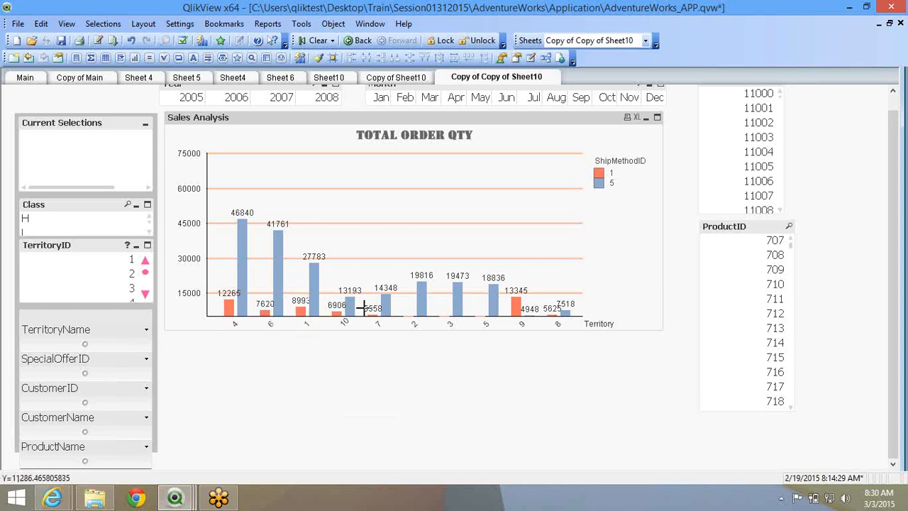
# Replace the ShipMethodID dimension with SpecialOfferID in the chart's used dimensions and confirm.
pyautogui.rightClick(374, 211)
pyautogui.click(399, 216)
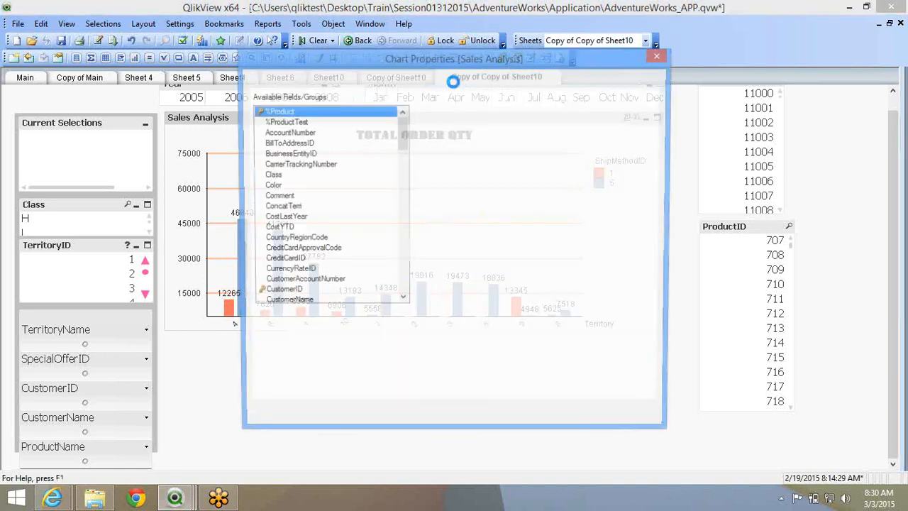
pyautogui.click(313, 228)
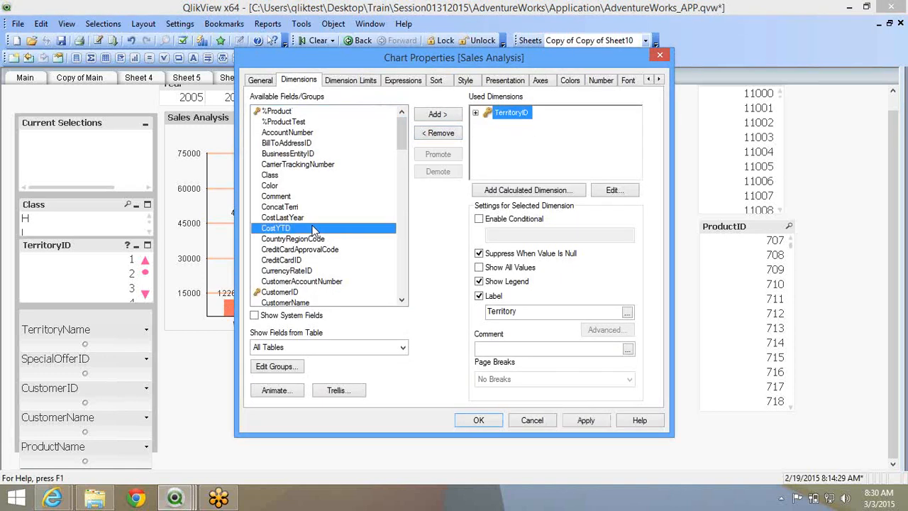
pyautogui.press('s')
pyautogui.scroll(-5, 314, 231)
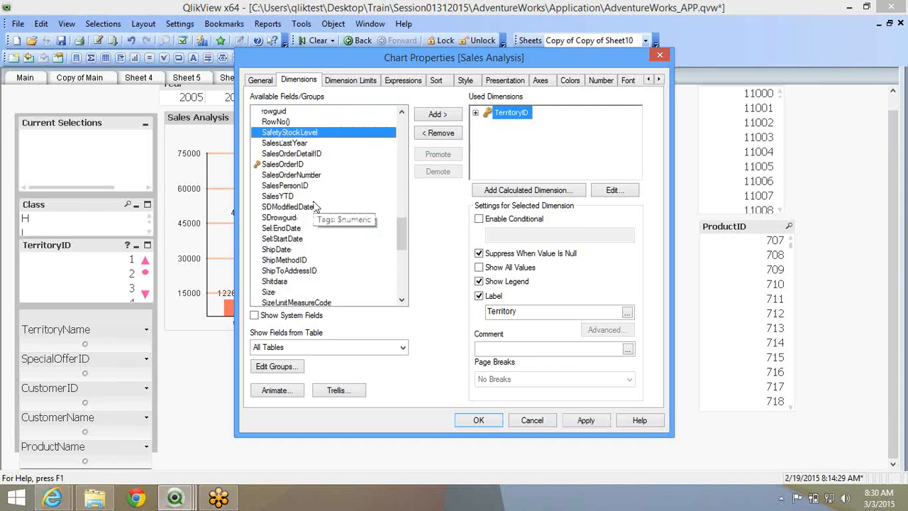
pyautogui.scroll(-8, 316, 206)
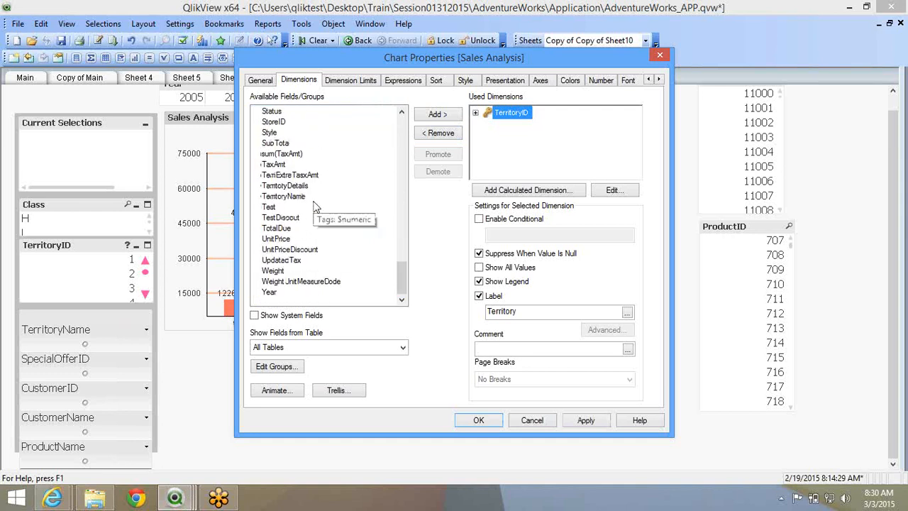
pyautogui.scroll(2, 315, 205)
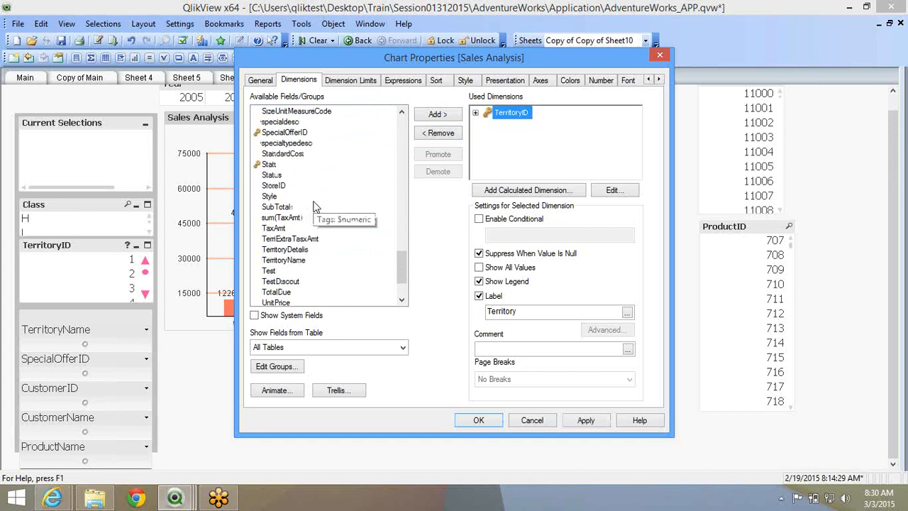
pyautogui.scroll(1, 316, 206)
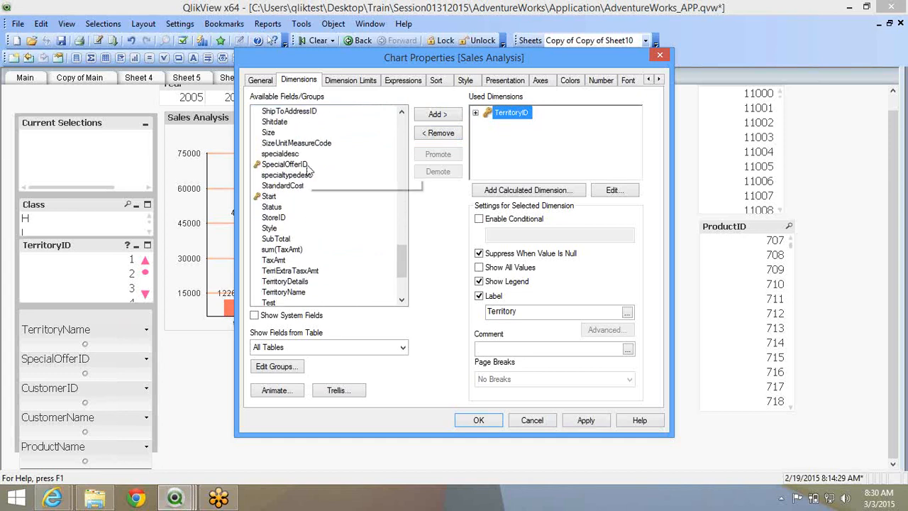
pyautogui.click(307, 165)
pyautogui.click(434, 114)
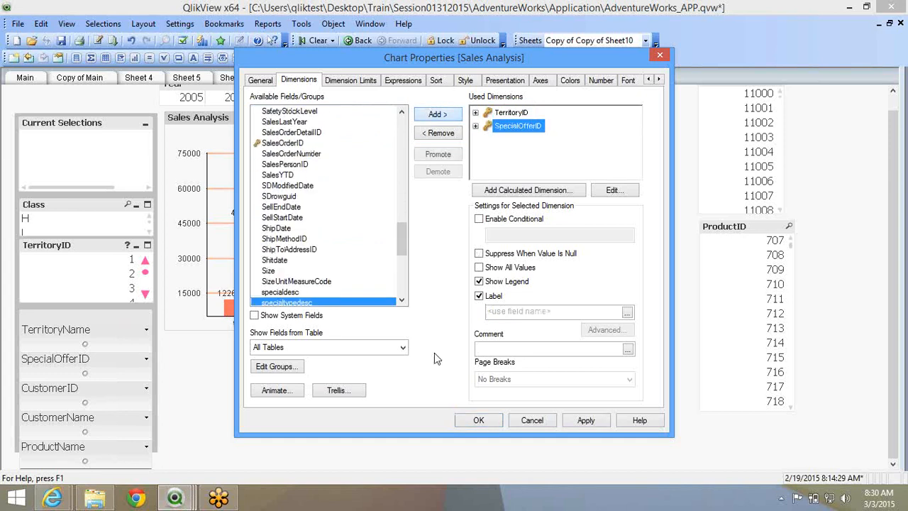
pyautogui.click(475, 420)
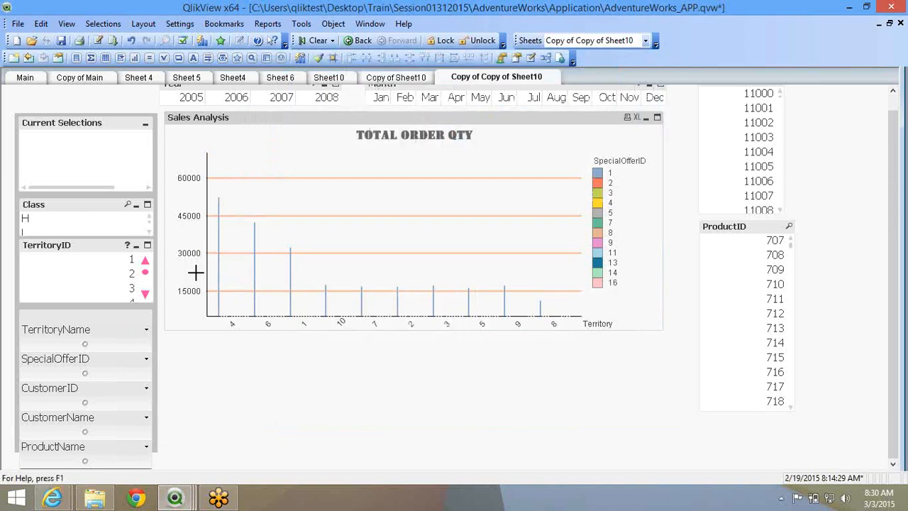
# Turn off Static Min, Static Max and Static Step for the Total Order Qty axis and confirm.
pyautogui.rightClick(350, 195)
pyautogui.click(374, 198)
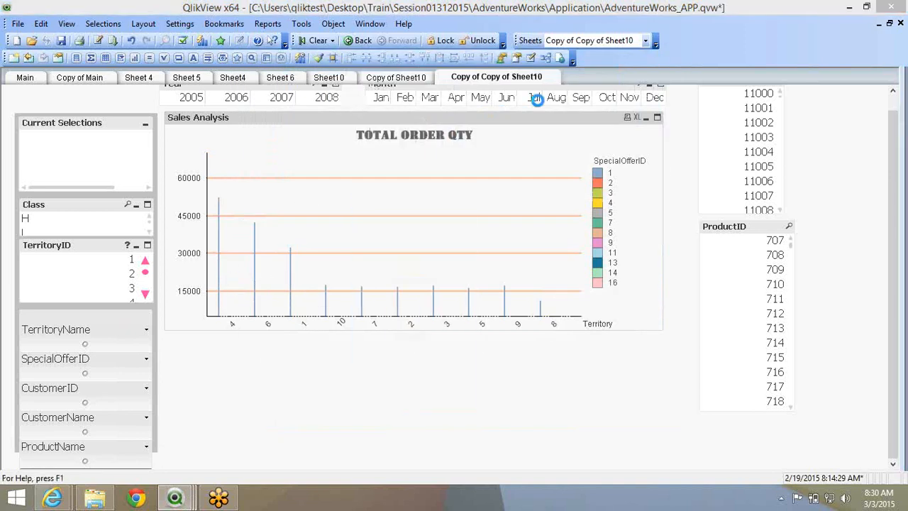
pyautogui.click(541, 80)
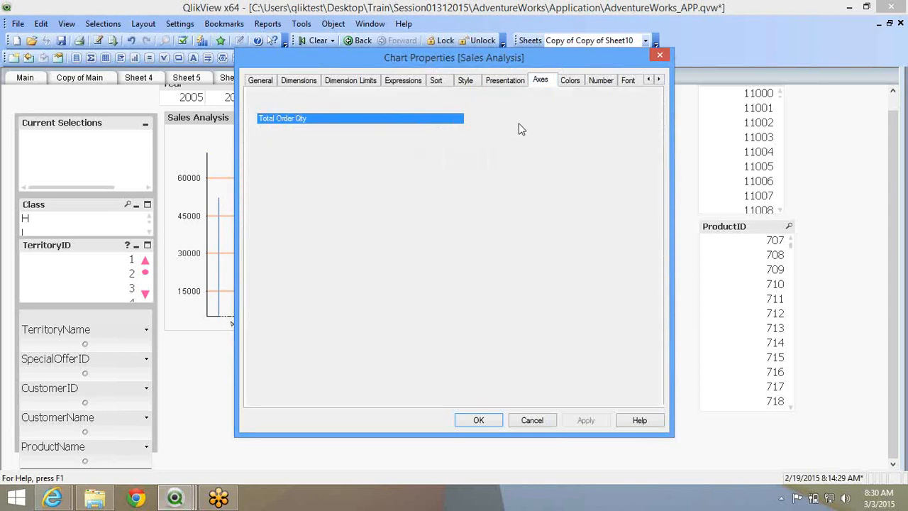
pyautogui.click(517, 122)
pyautogui.click(507, 142)
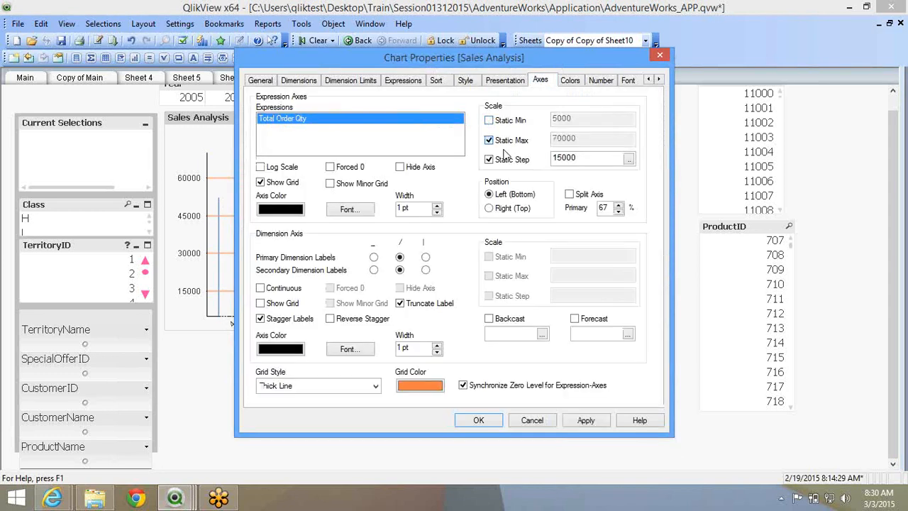
pyautogui.click(501, 165)
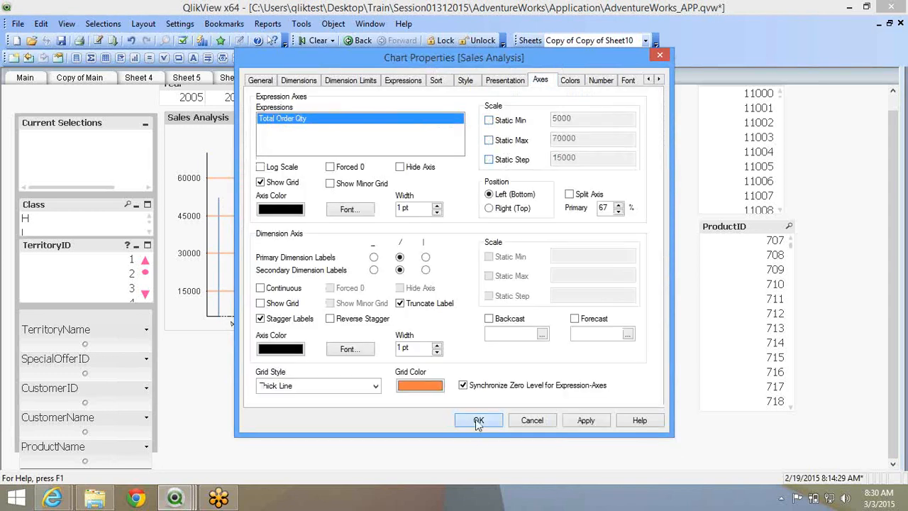
pyautogui.click(479, 421)
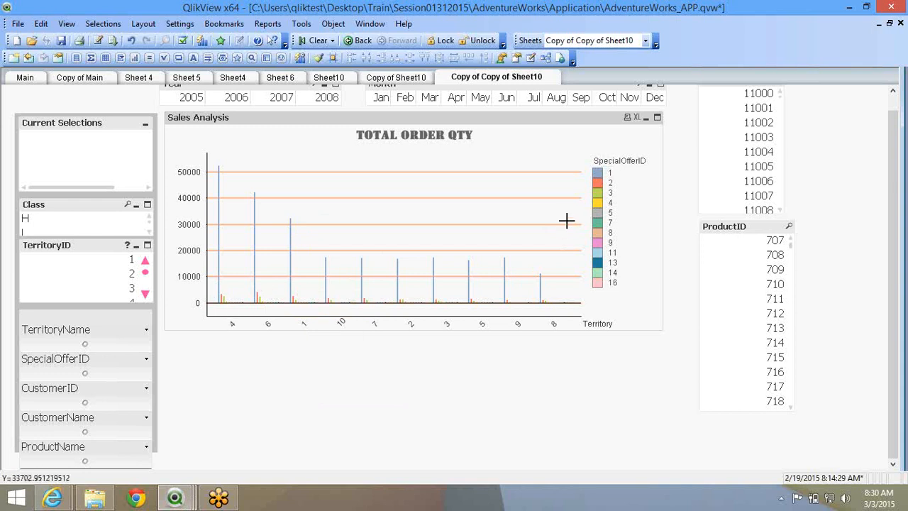
# Try the Sales Analysis chart with Allow Thin Bars turned off, apply it, turn the option back on and confirm.
pyautogui.rightClick(327, 181)
pyautogui.click(338, 185)
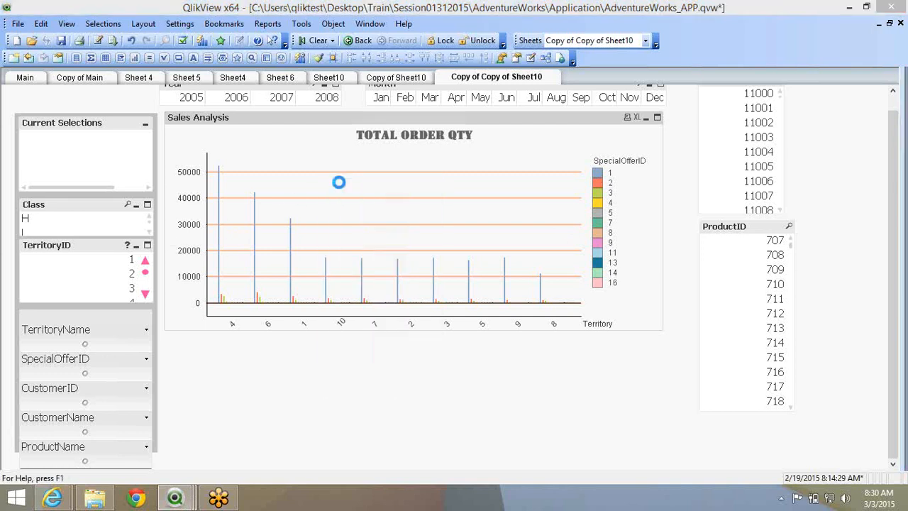
pyautogui.moveTo(350, 61); pyautogui.dragTo(480, 53)
pyautogui.click(646, 69)
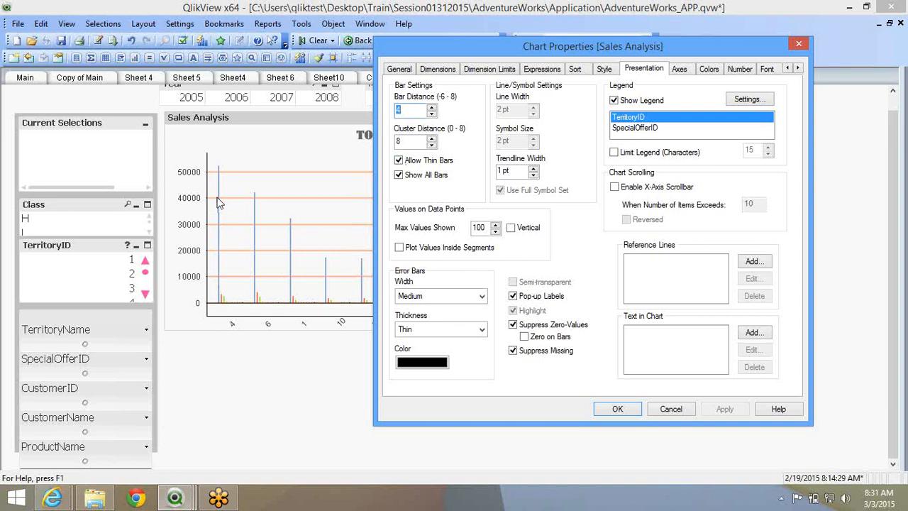
pyautogui.click(419, 162)
pyautogui.click(718, 411)
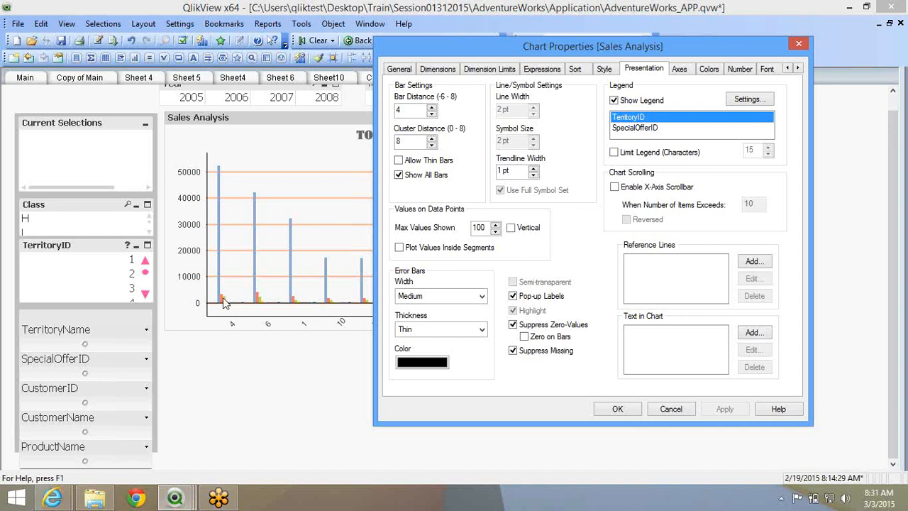
pyautogui.click(416, 163)
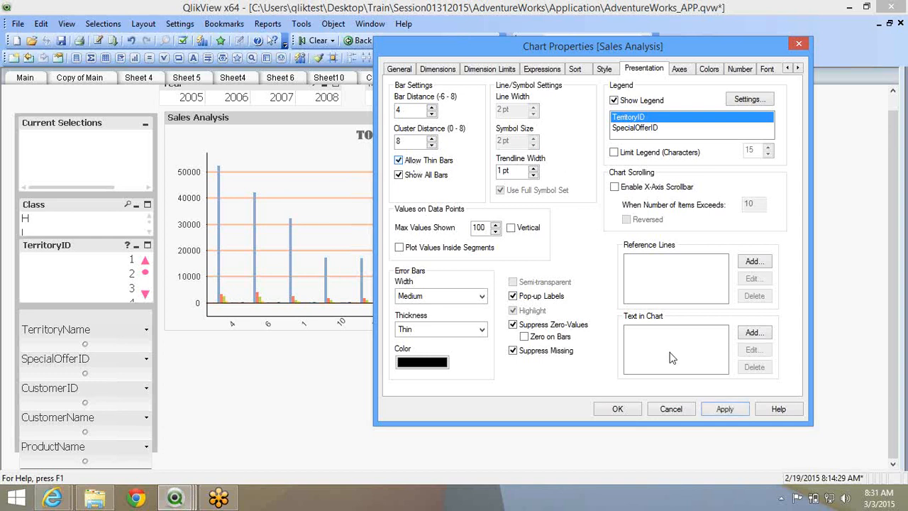
pyautogui.click(618, 409)
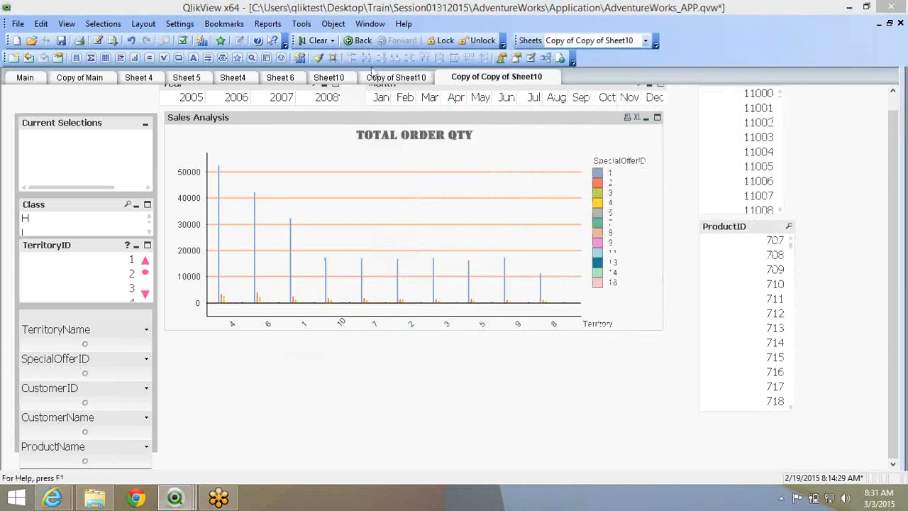
# Remove TerritoryID from the chart's used dimensions and add ShipMethodID as the second dimension after SpecialOfferID.
pyautogui.click(310, 80)
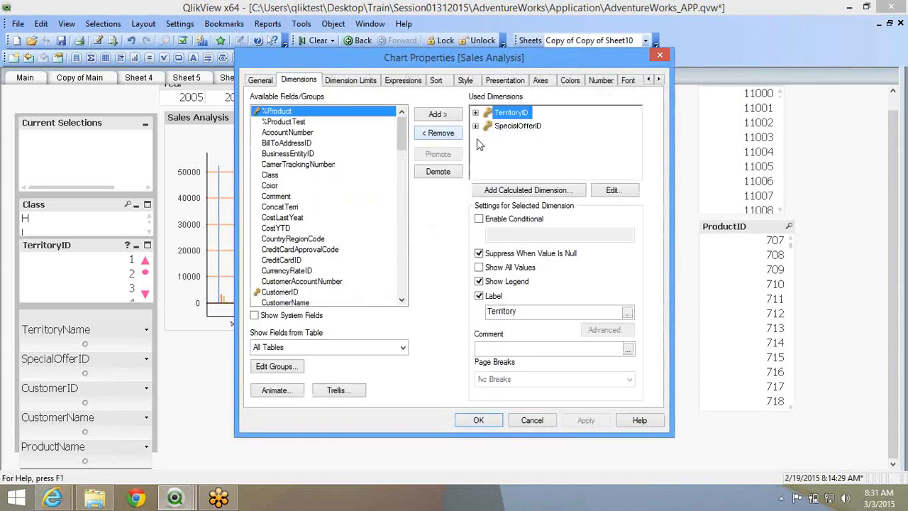
pyautogui.click(440, 133)
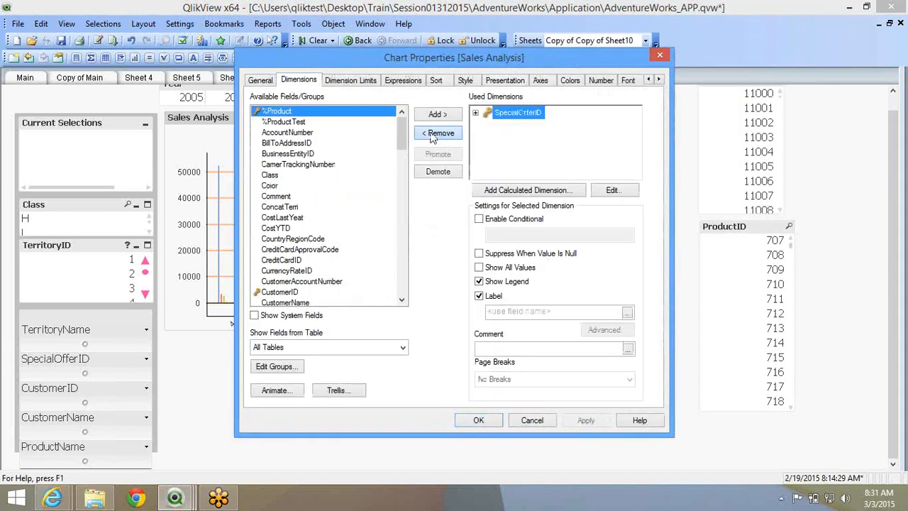
pyautogui.click(397, 81)
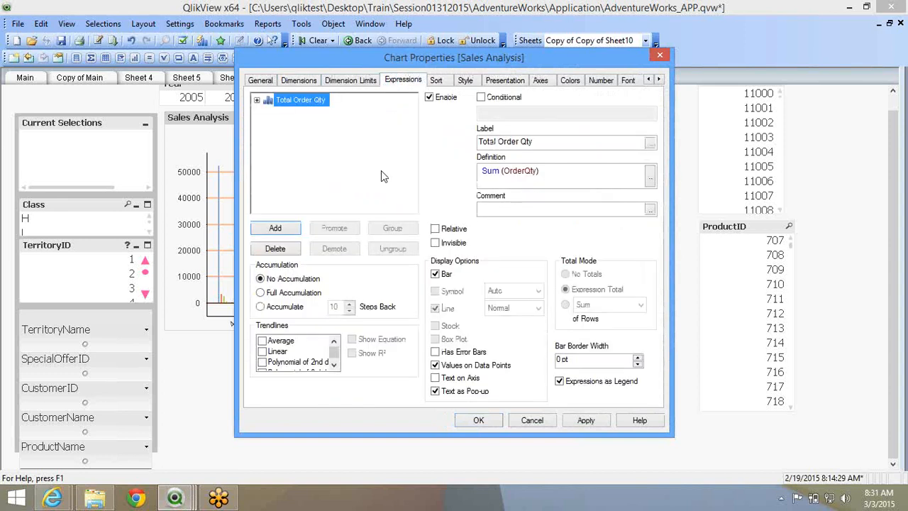
pyautogui.click(302, 82)
pyautogui.click(367, 155)
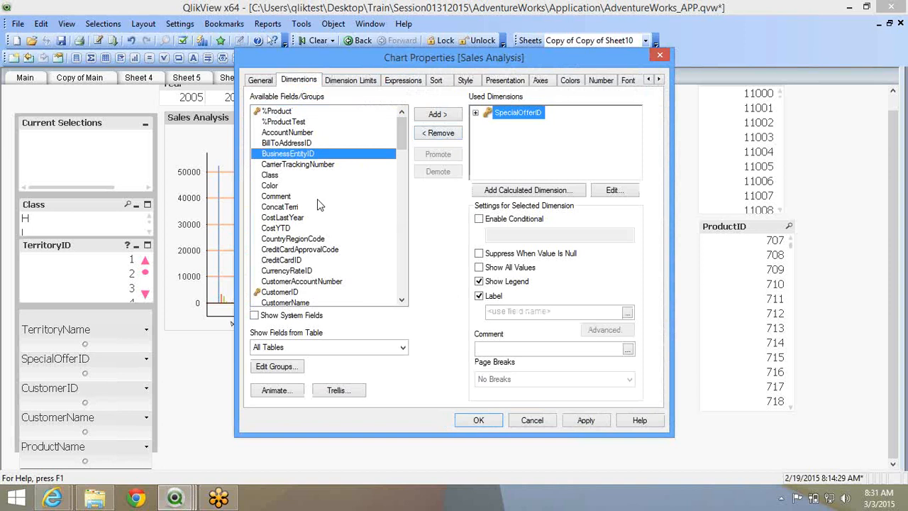
pyautogui.scroll(-20, 317, 201)
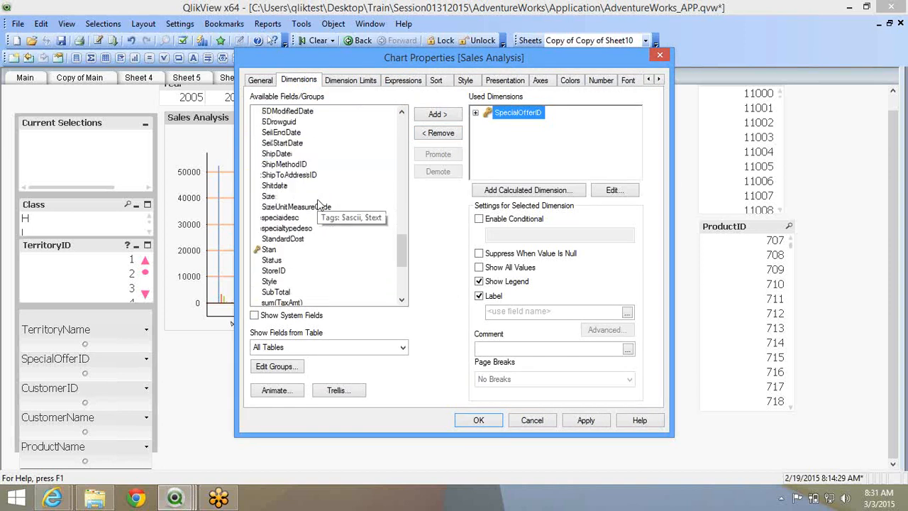
pyautogui.scroll(4, 317, 201)
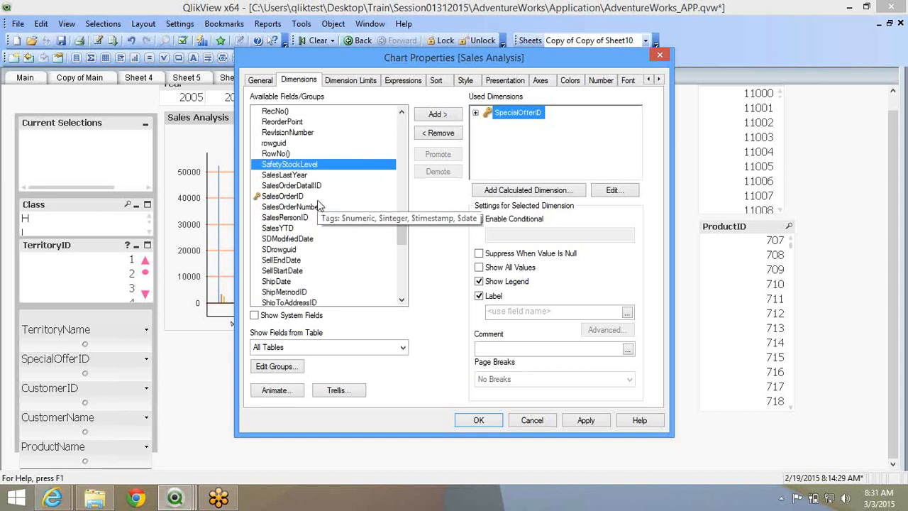
pyautogui.scroll(2, 319, 205)
pyautogui.scroll(-5, 318, 205)
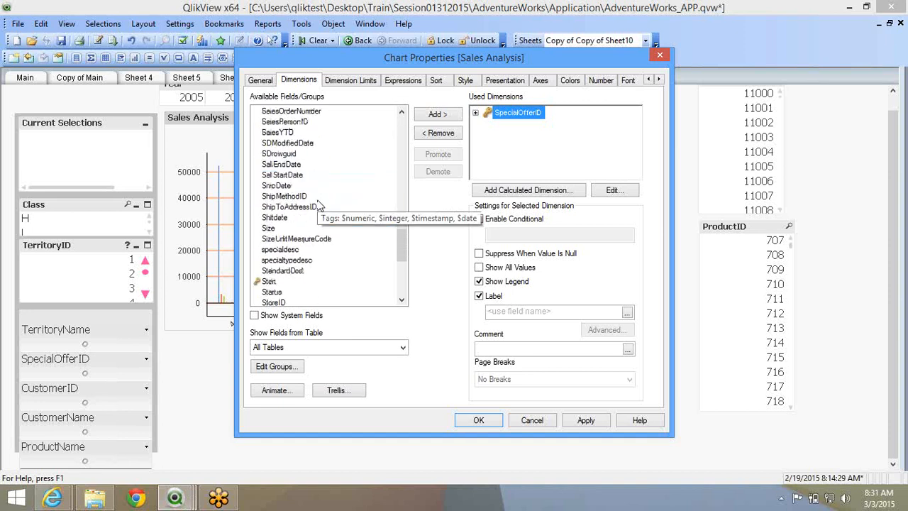
pyautogui.click(305, 198)
pyautogui.click(434, 115)
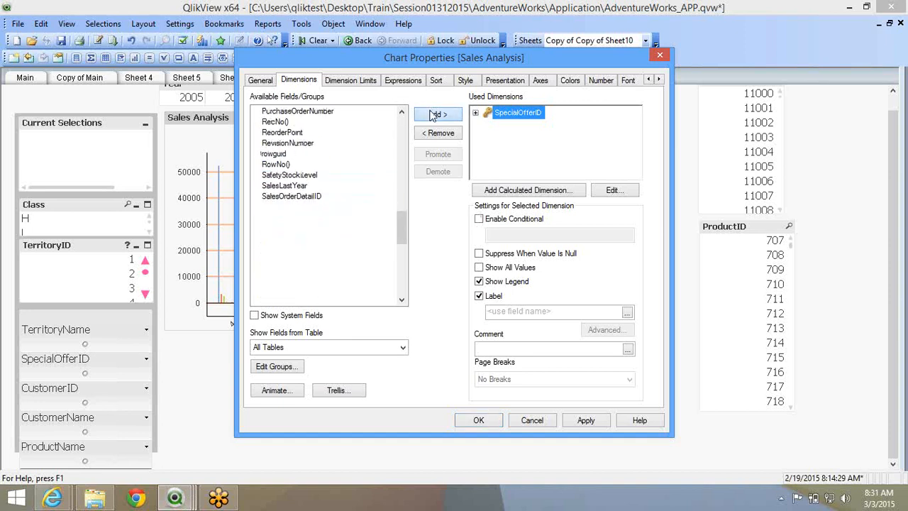
# Set the bar chart's style subtype to Stacked and confirm the properties.
pyautogui.click(465, 81)
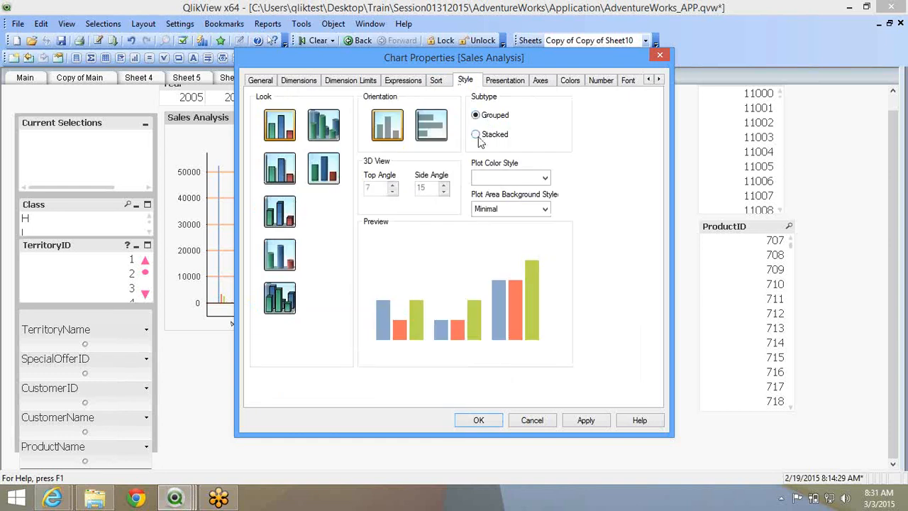
pyautogui.click(476, 135)
pyautogui.click(479, 420)
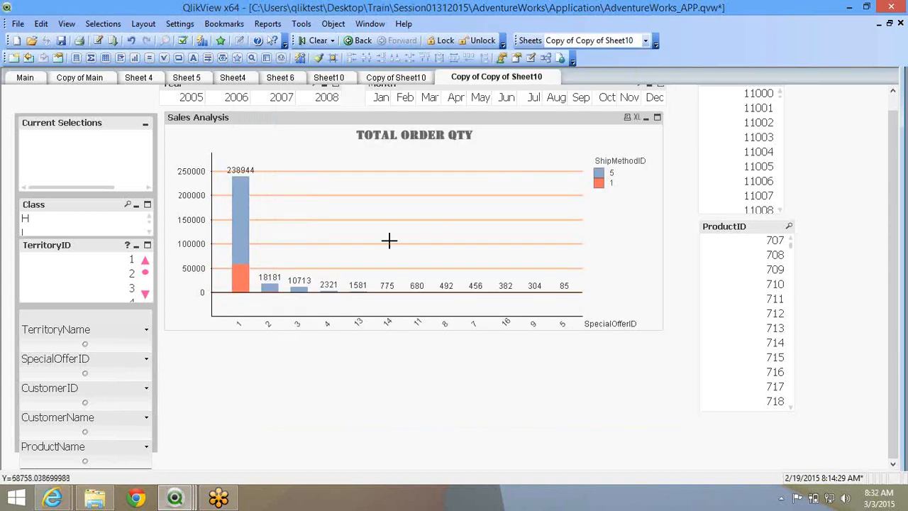
# Reopen the chart's properties, review the Grouped and Stacked subtype options, and close the dialog.
pyautogui.rightClick(439, 234)
pyautogui.click(462, 237)
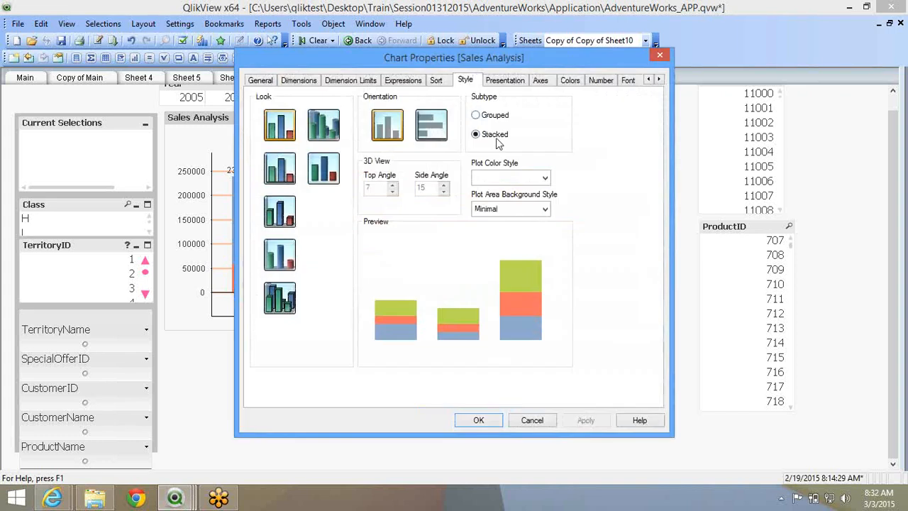
pyautogui.click(895, 195)
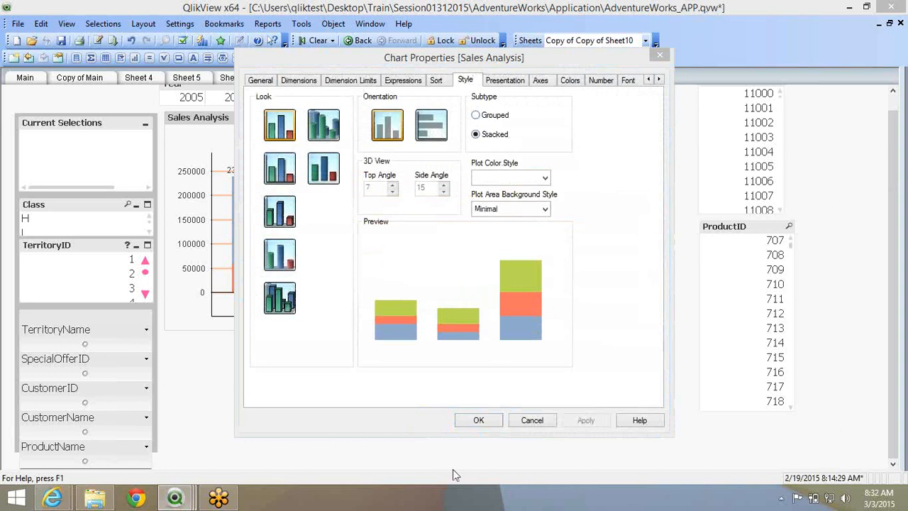
pyautogui.click(491, 426)
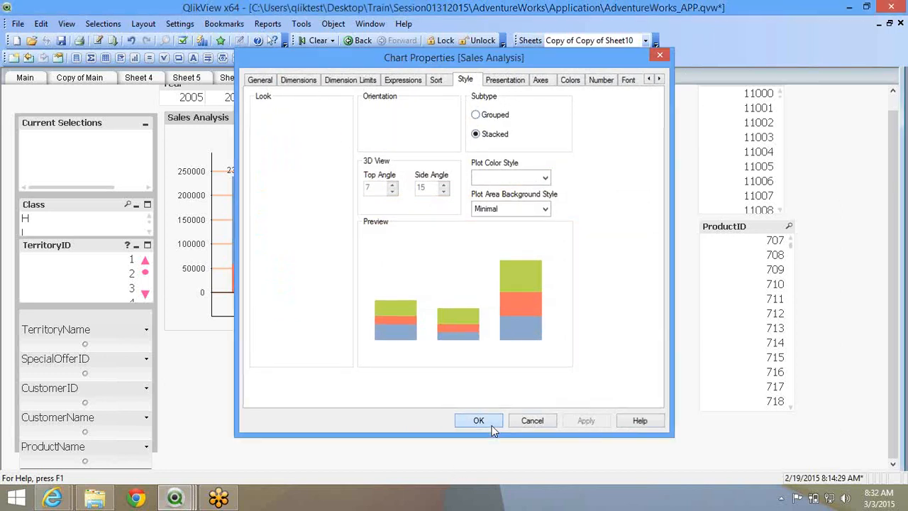
# Remove the ShipMethodID dimension from the chart and apply the change, keeping the properties dialog clear of the bars.
pyautogui.rightClick(291, 247)
pyautogui.click(299, 249)
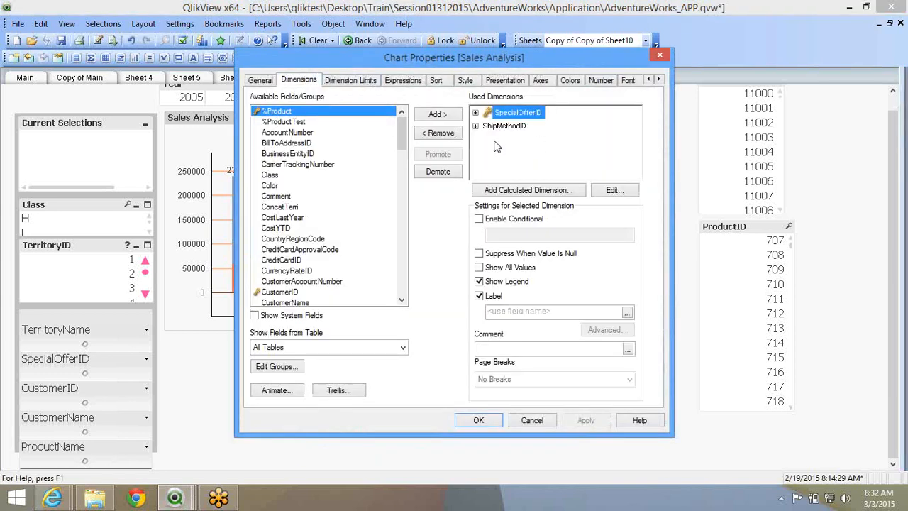
pyautogui.click(503, 126)
pyautogui.click(440, 132)
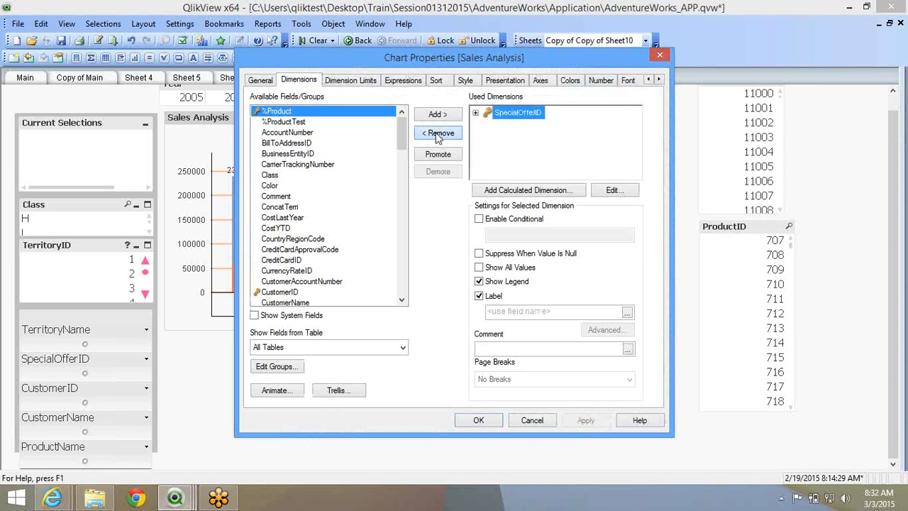
pyautogui.click(405, 79)
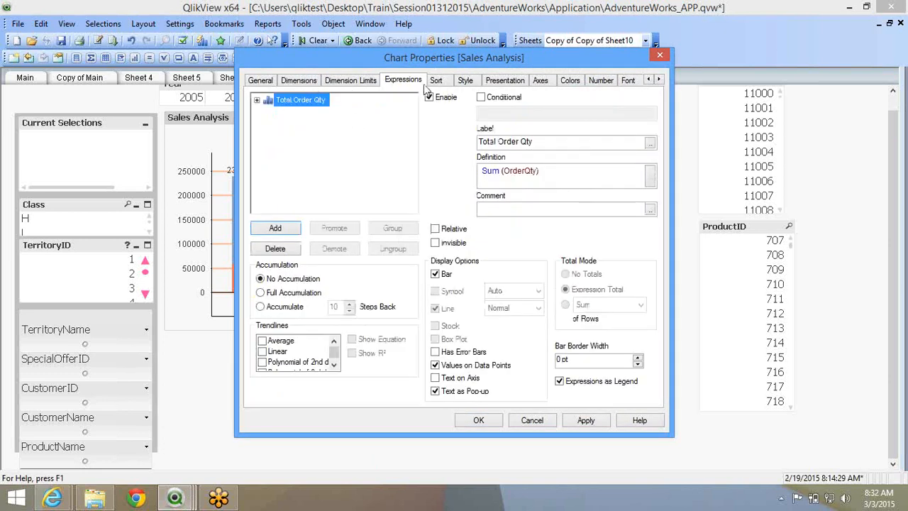
pyautogui.click(319, 84)
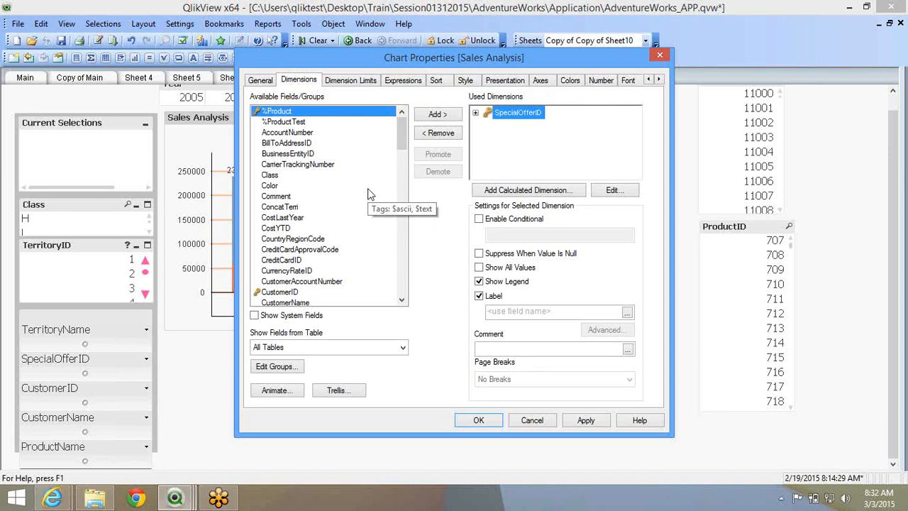
pyautogui.click(401, 81)
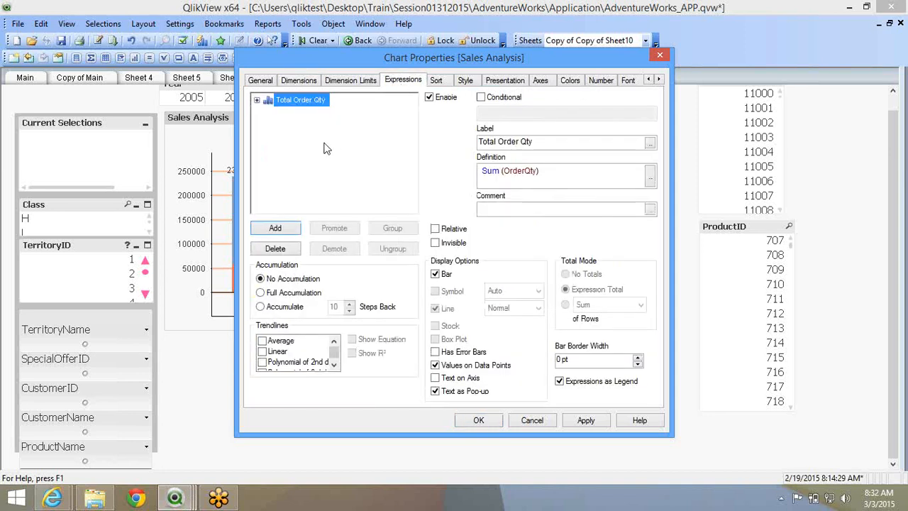
pyautogui.click(279, 230)
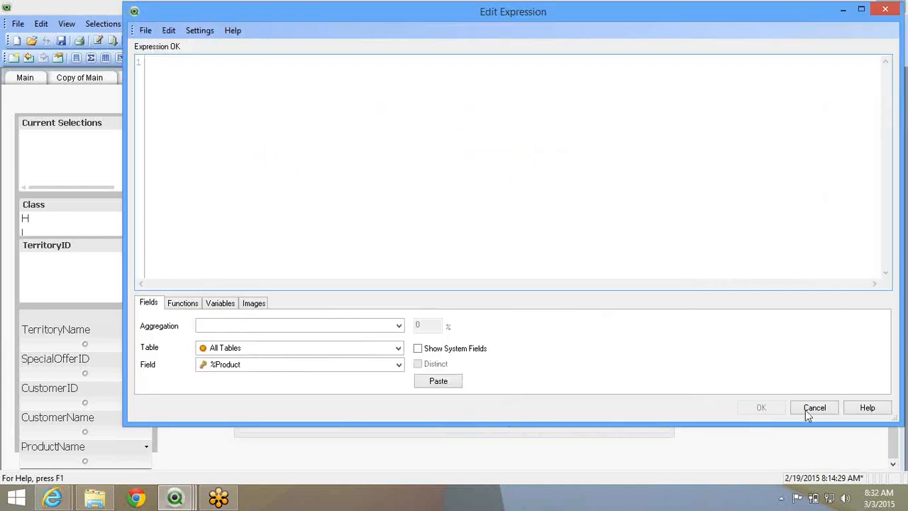
pyautogui.click(805, 408)
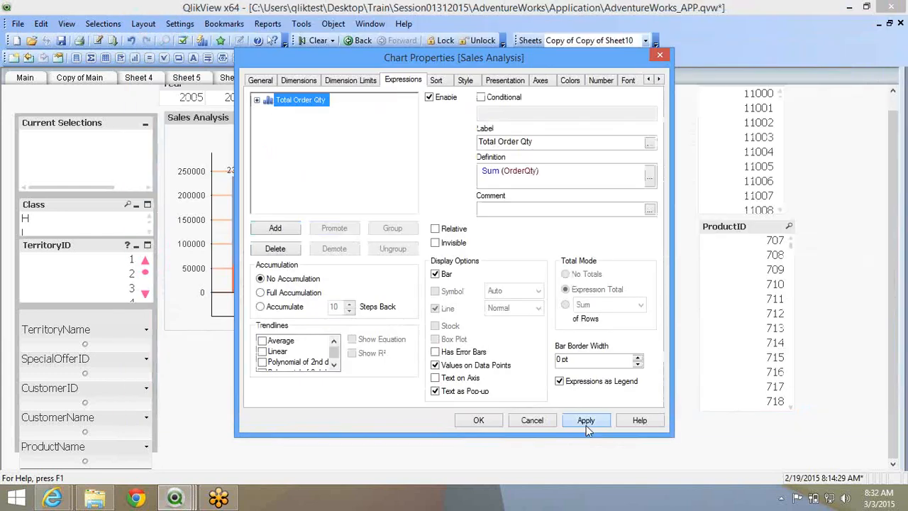
pyautogui.moveTo(416, 57); pyautogui.dragTo(595, 77)
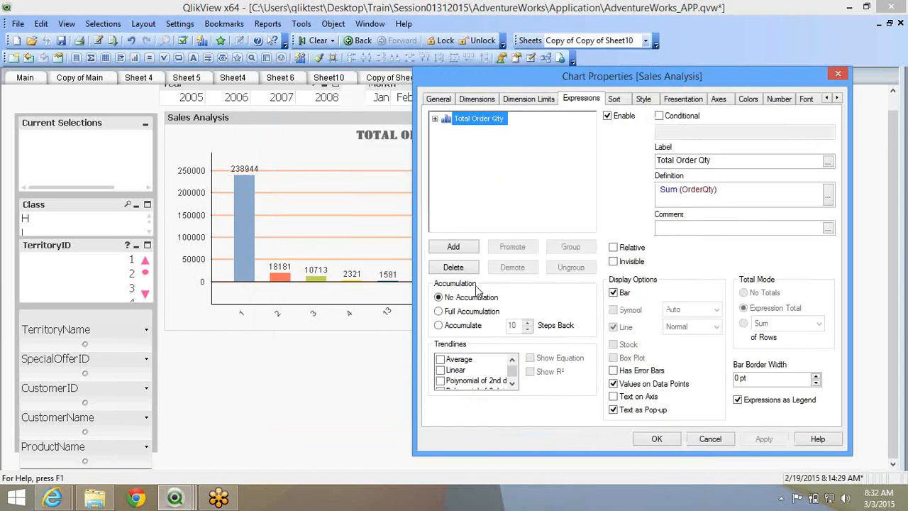
pyautogui.click(453, 247)
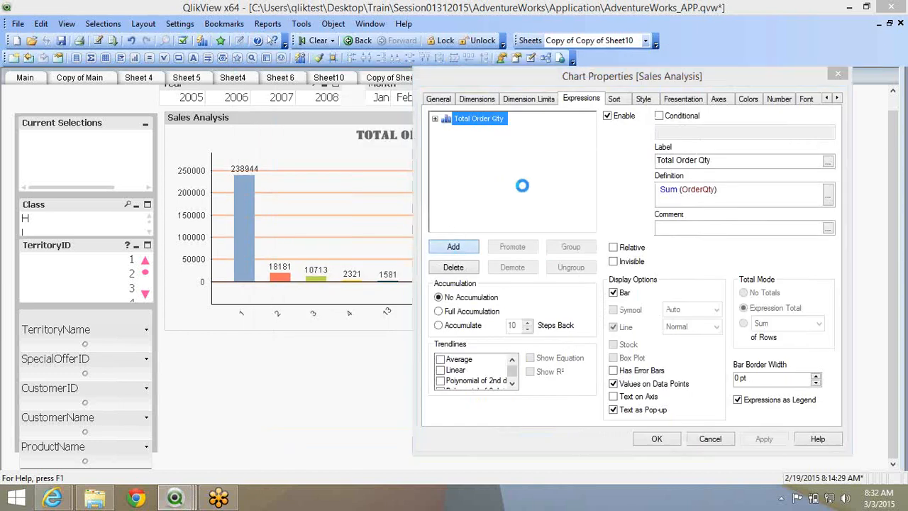
pyautogui.write('aum')
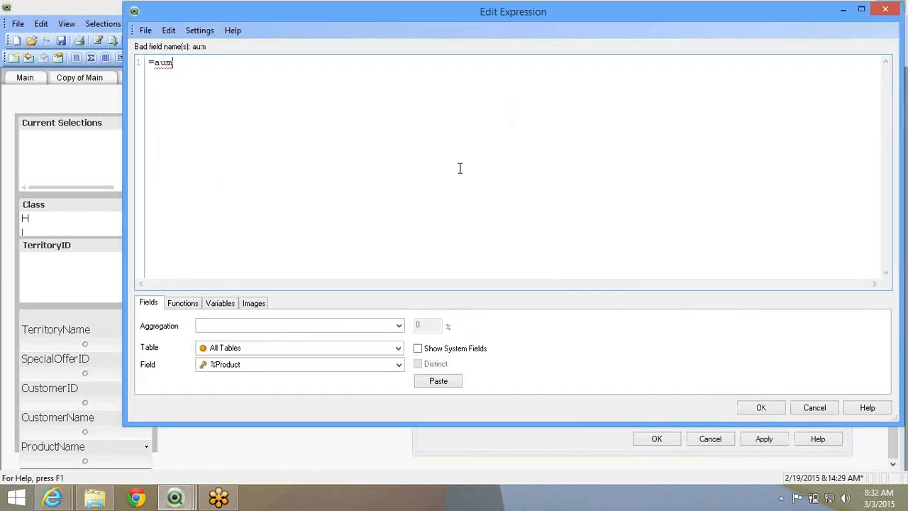
pyautogui.click(799, 406)
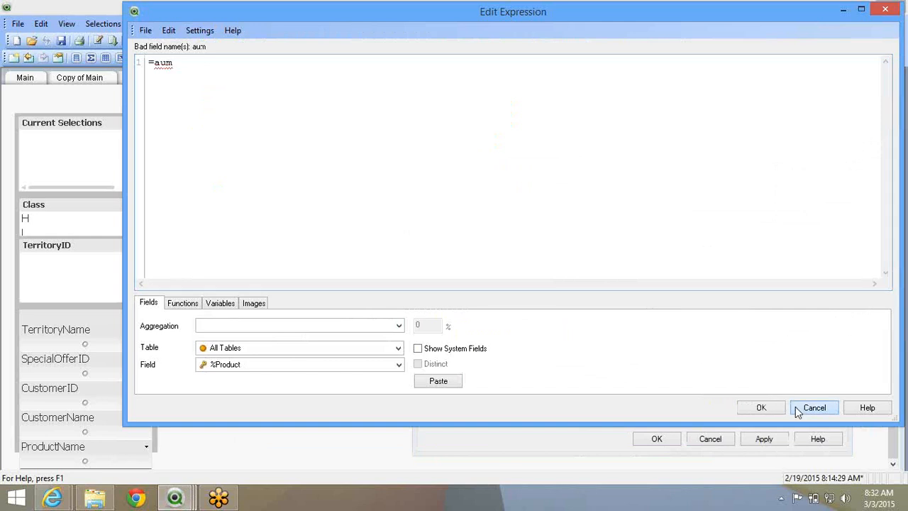
pyautogui.click(516, 249)
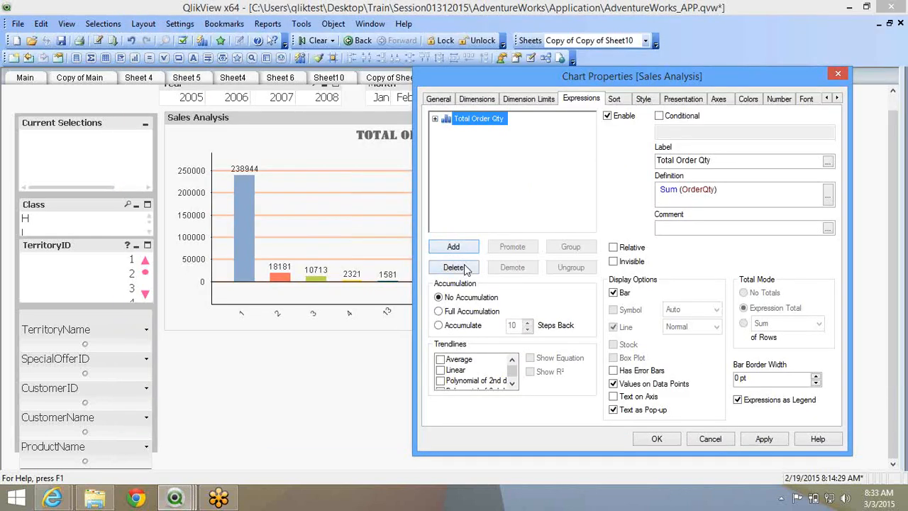
# Duplicate the Total Order Qty expression, label the copy Total Order Qty2, and confirm the chart properties.
pyautogui.rightClick(469, 120)
pyautogui.click(500, 174)
pyautogui.rightClick(472, 163)
pyautogui.click(503, 184)
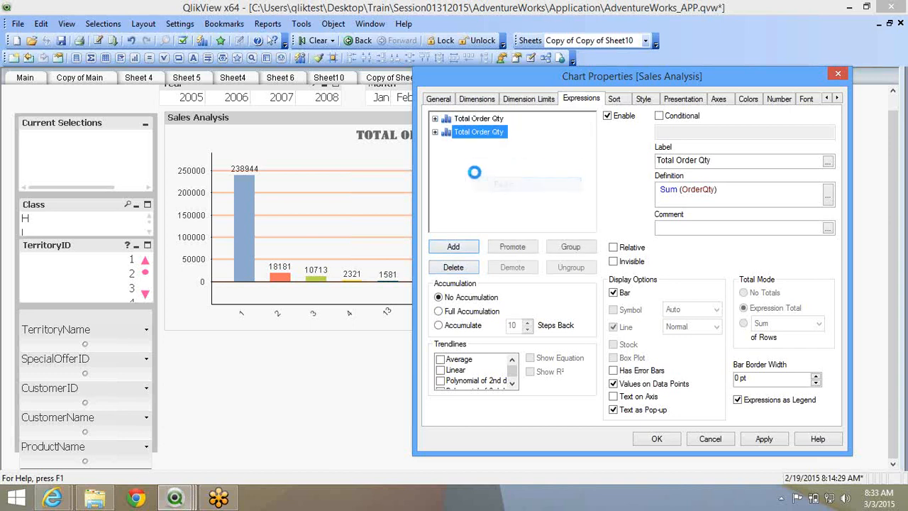
pyautogui.click(727, 162)
pyautogui.write('2')
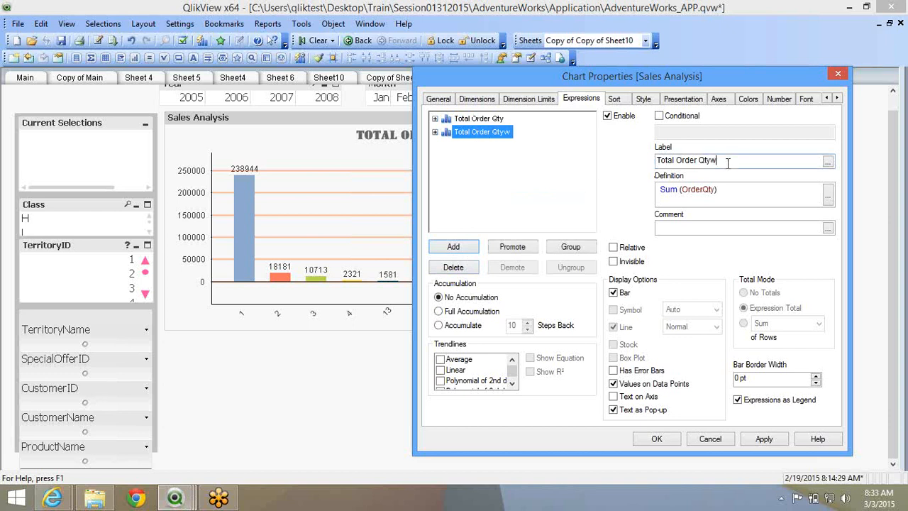
pyautogui.click(655, 441)
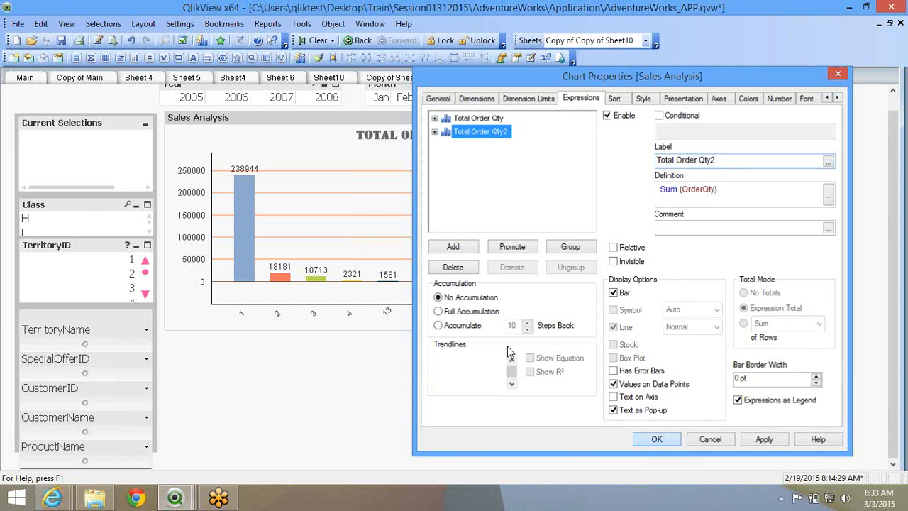
# Reopen the chart's properties, switch the bar subtype to Grouped, and confirm.
pyautogui.doubleClick(454, 118)
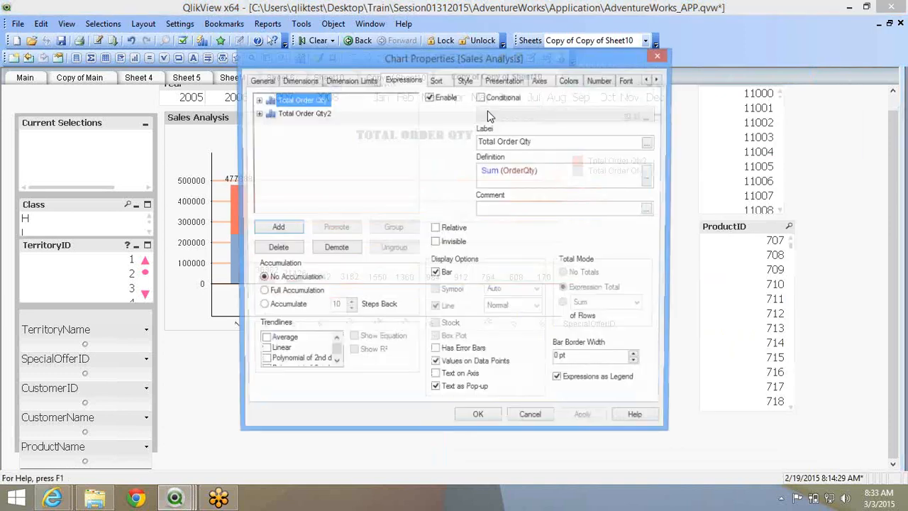
pyautogui.click(465, 82)
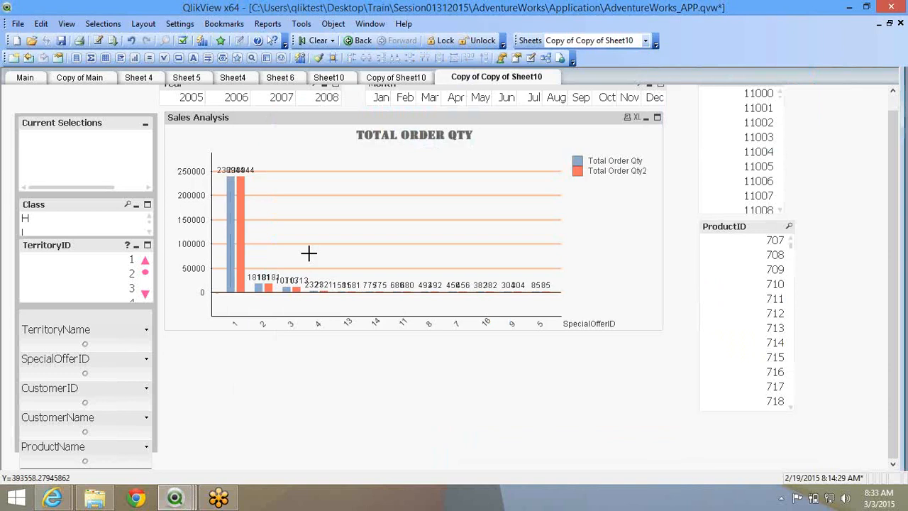
# Make the Sales Analysis chart taller, replace its SpecialOfferID dimension with TerritoryID, and confirm the properties.
pyautogui.moveTo(659, 327); pyautogui.dragTo(661, 381)
pyautogui.rightClick(410, 187)
pyautogui.click(419, 197)
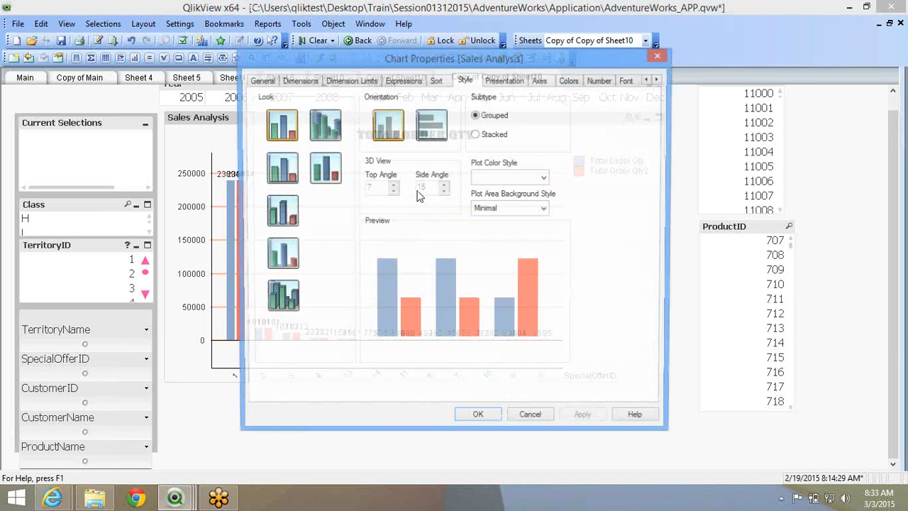
pyautogui.click(299, 81)
pyautogui.click(457, 133)
pyautogui.click(311, 185)
pyautogui.press('t')
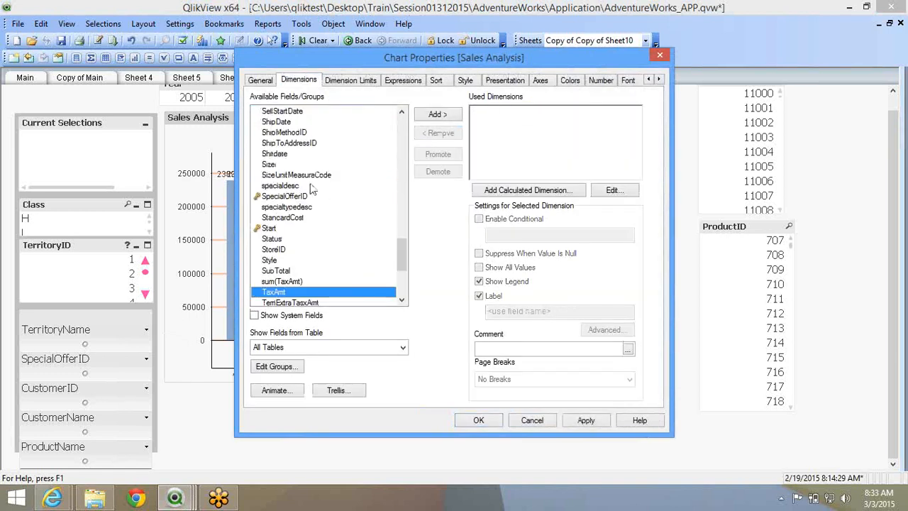
pyautogui.scroll(-3, 403, 265)
pyautogui.click(333, 228)
pyautogui.click(437, 114)
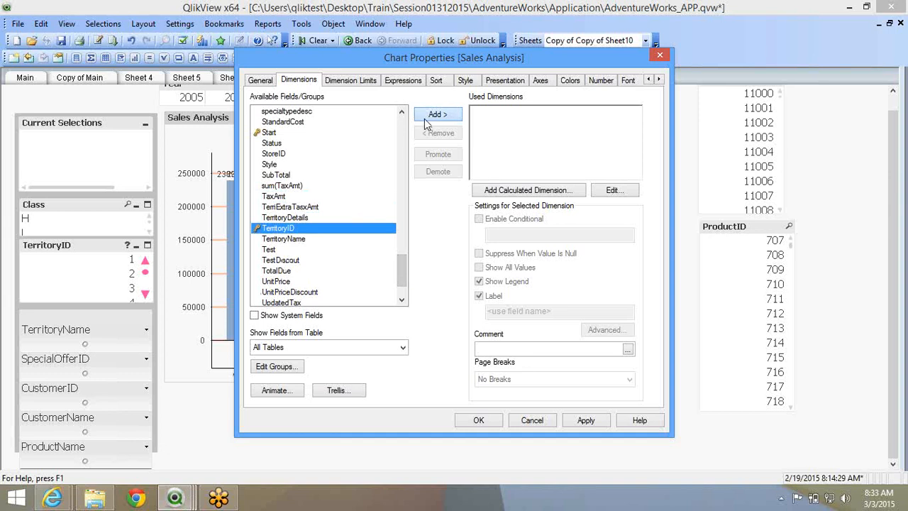
pyautogui.click(478, 421)
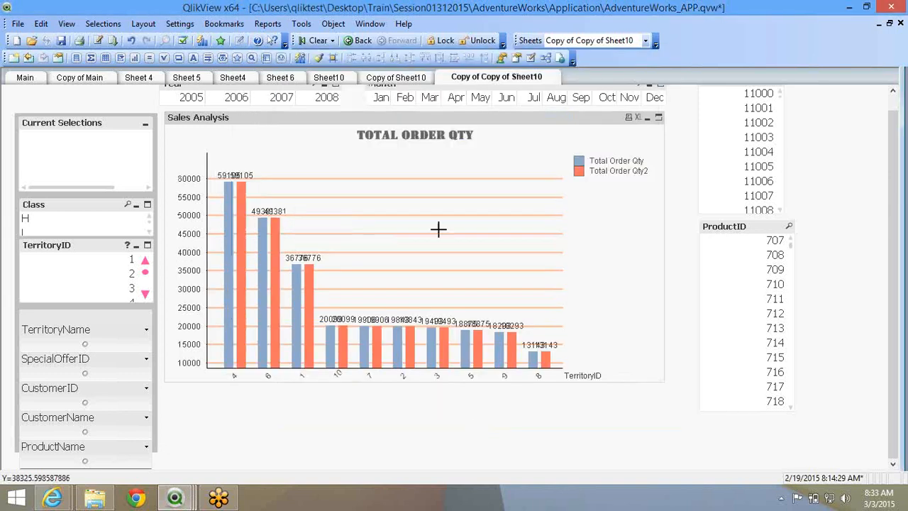
# Turn off Values on Data Points for the Total Order Qty and Total Order Qty2 expressions and confirm.
pyautogui.rightClick(460, 198)
pyautogui.click(479, 203)
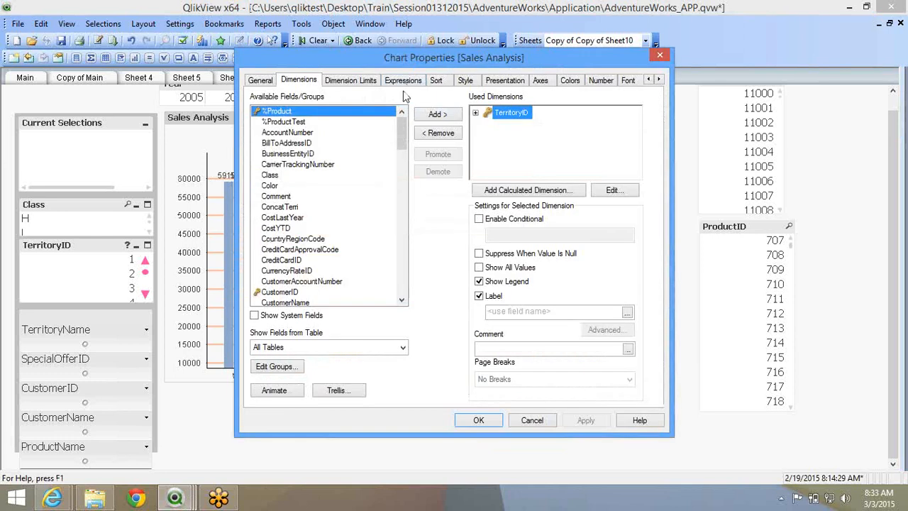
pyautogui.click(402, 80)
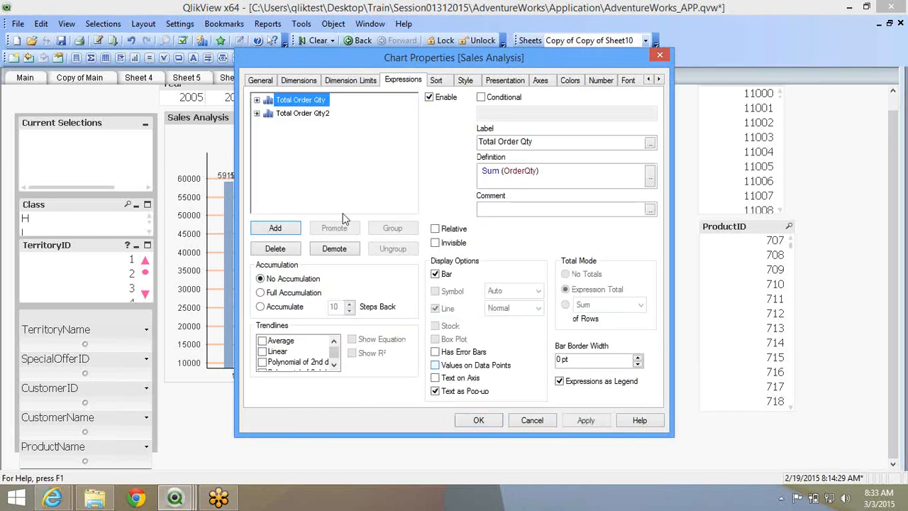
pyautogui.click(316, 114)
pyautogui.click(458, 366)
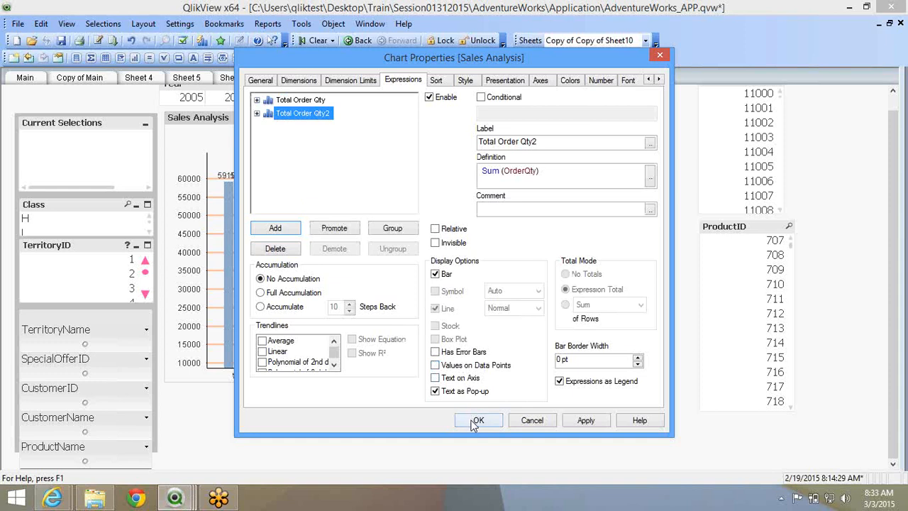
pyautogui.click(475, 422)
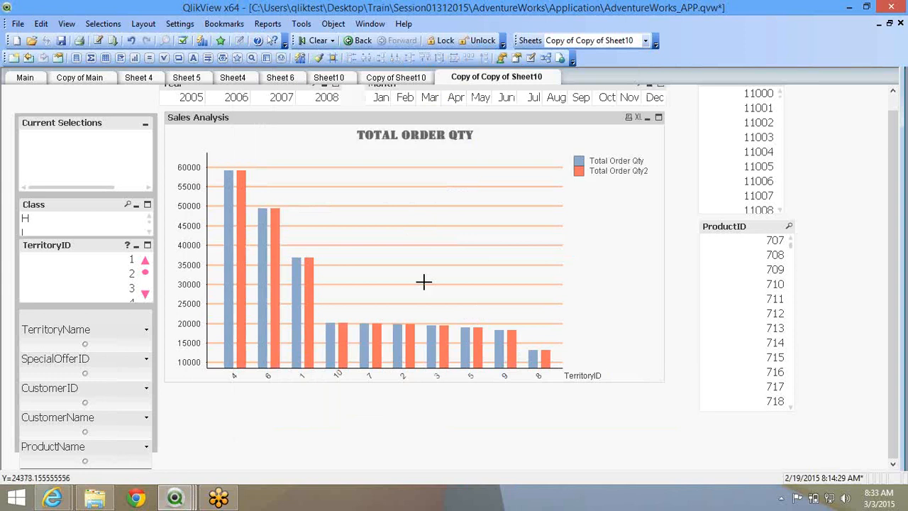
# Restrict the chart's Total Order Qty expression to 2007 with the definition Sum ({<Year = {2007}>}OrderQty).
pyautogui.rightClick(410, 264)
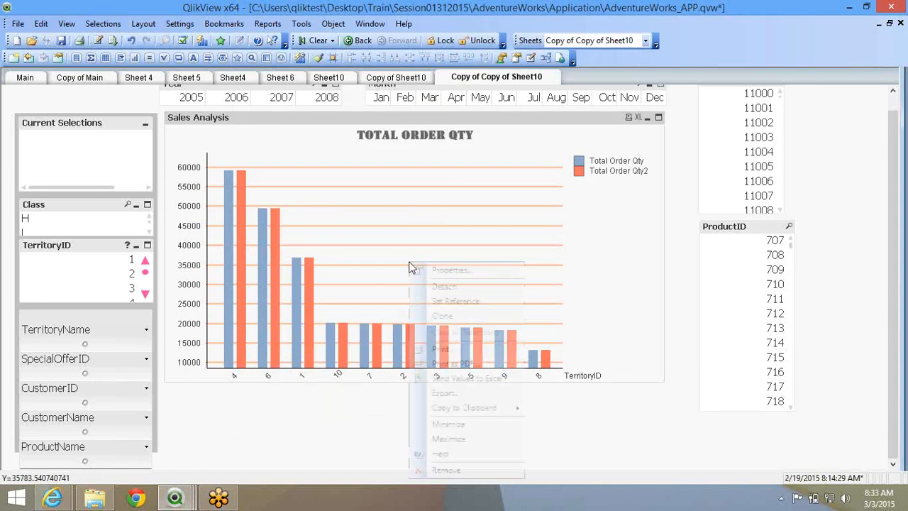
pyautogui.click(427, 270)
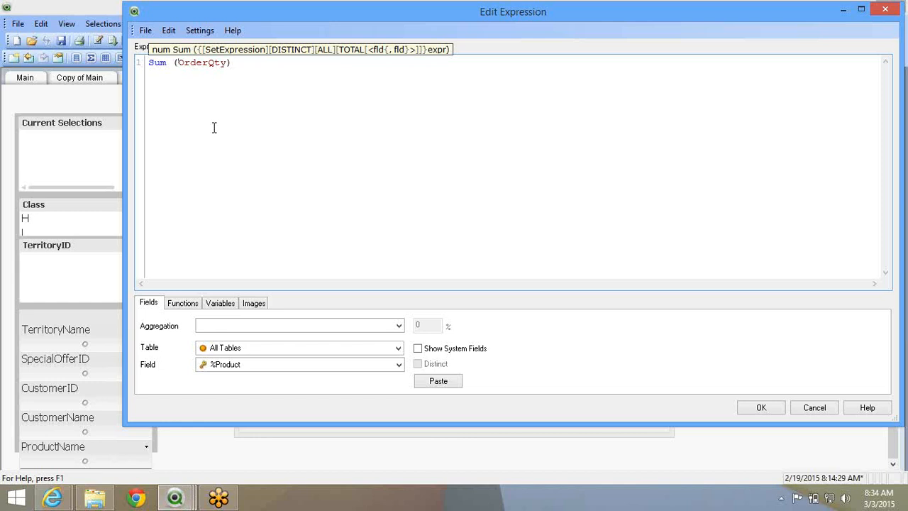
pyautogui.write('{}')
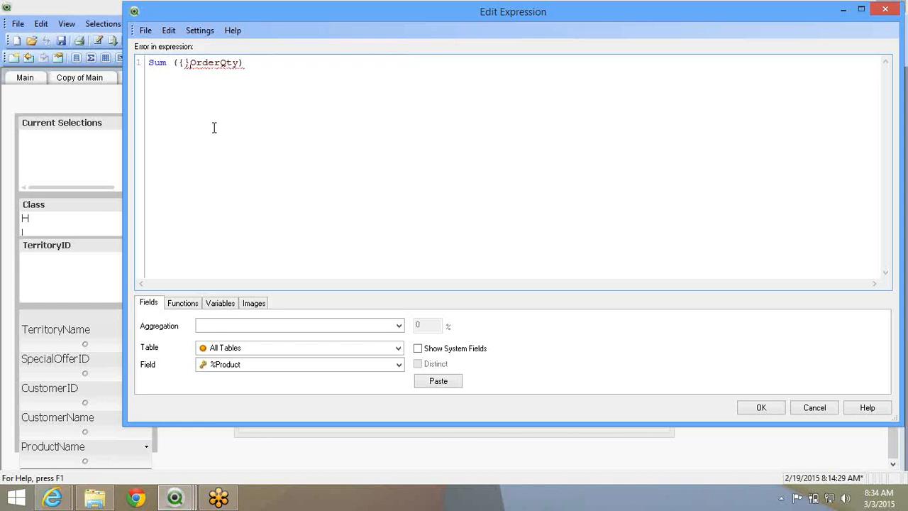
pyautogui.write('<>')
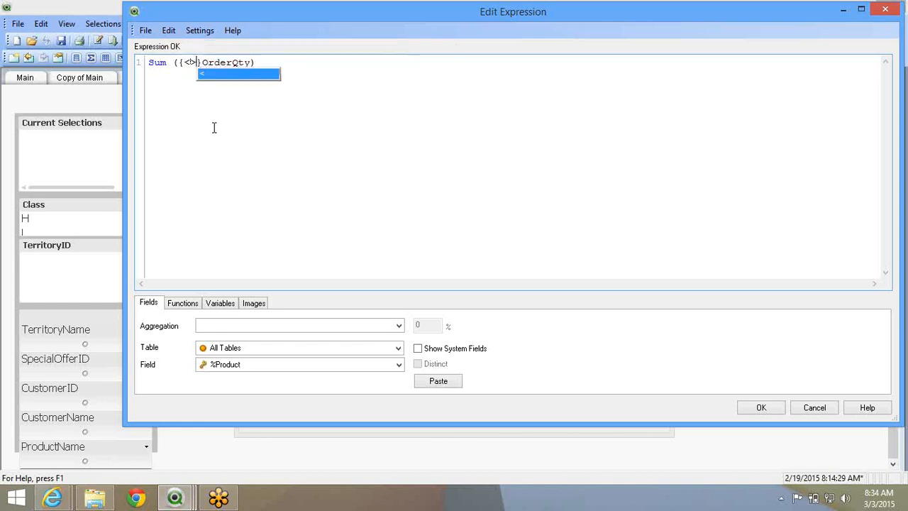
pyautogui.write('Year')
pyautogui.press('BackSpace')
pyautogui.press('BackSpace')
pyautogui.press('BackSpace')
pyautogui.press('BackSpace')
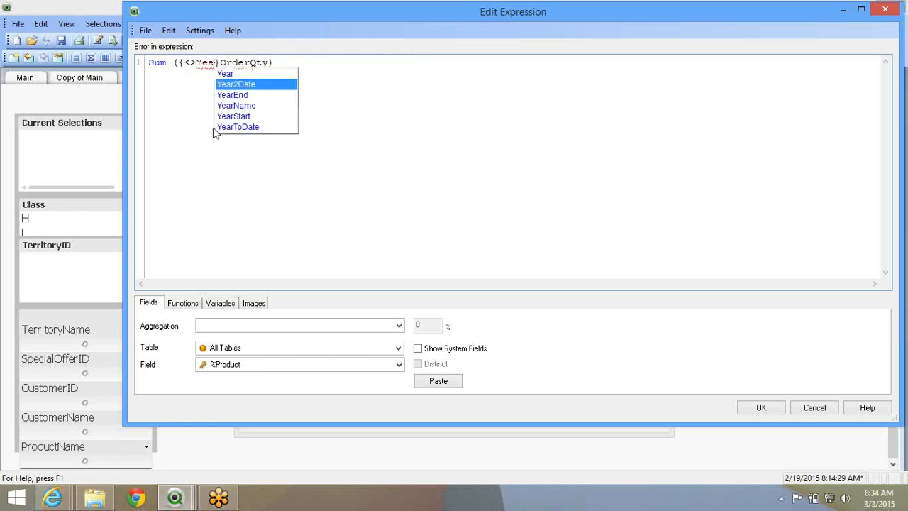
pyautogui.press('Left')
pyautogui.write('Year')
pyautogui.press('BackSpace')
pyautogui.press('BackSpace')
pyautogui.press('BackSpace')
pyautogui.press('BackSpace')
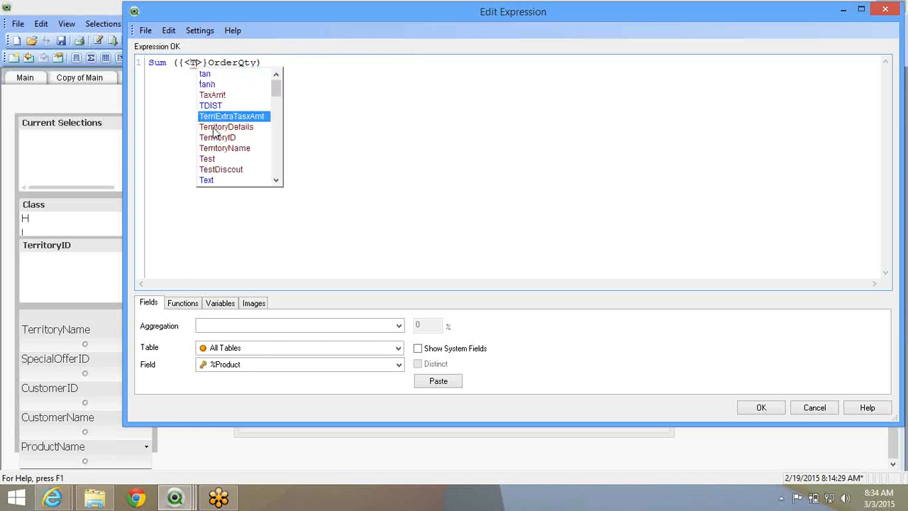
pyautogui.write('Year')
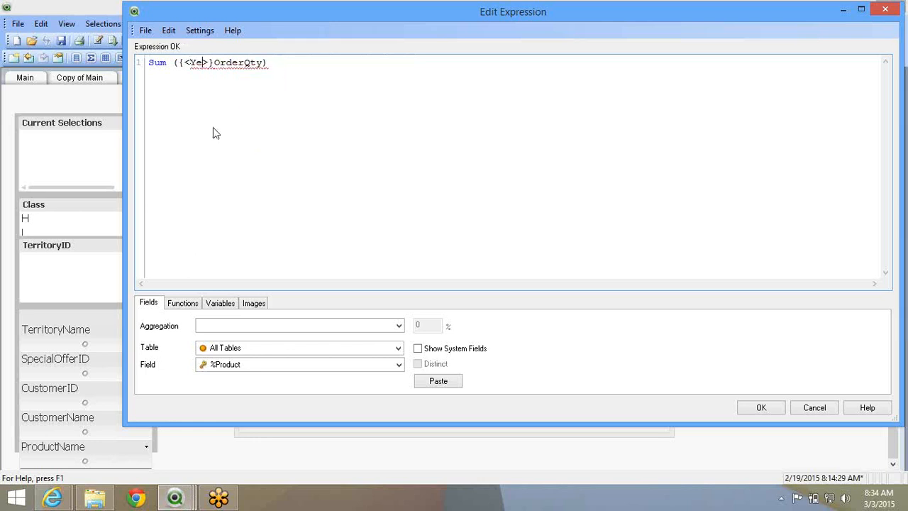
pyautogui.write(' = {2')
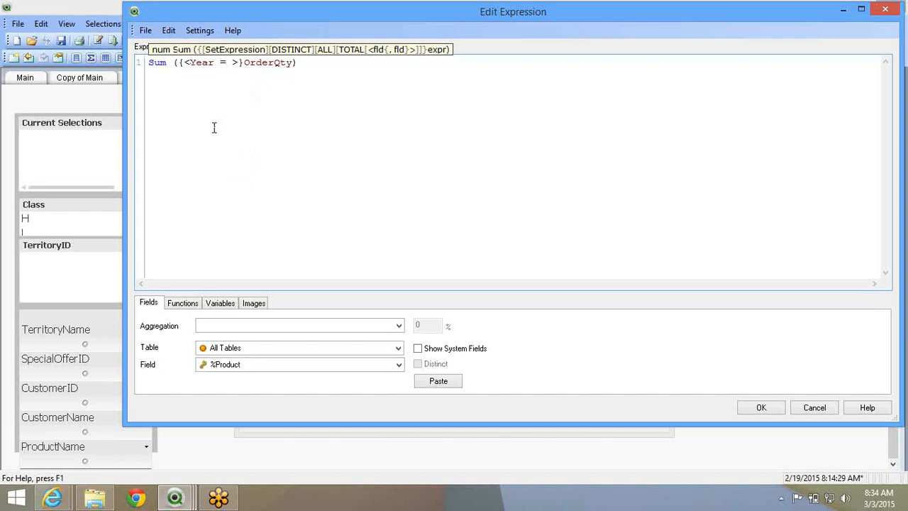
pyautogui.write('007')
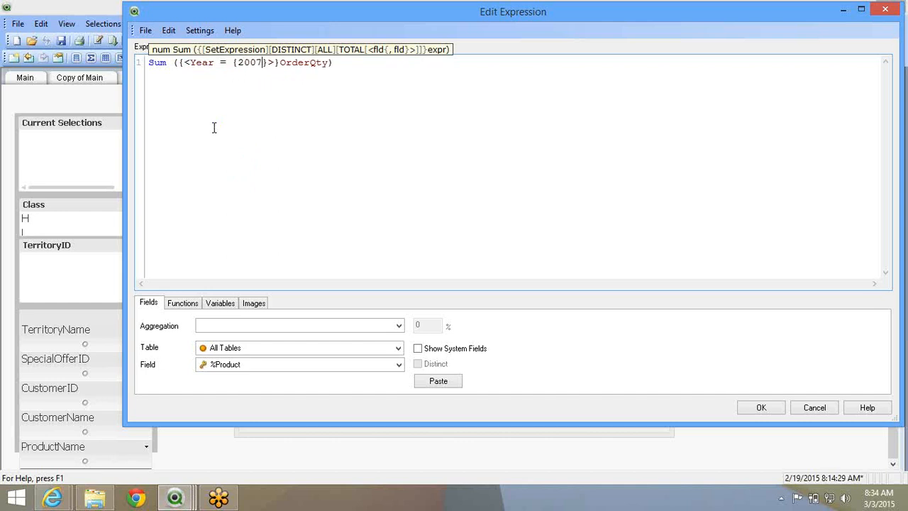
pyautogui.click(753, 411)
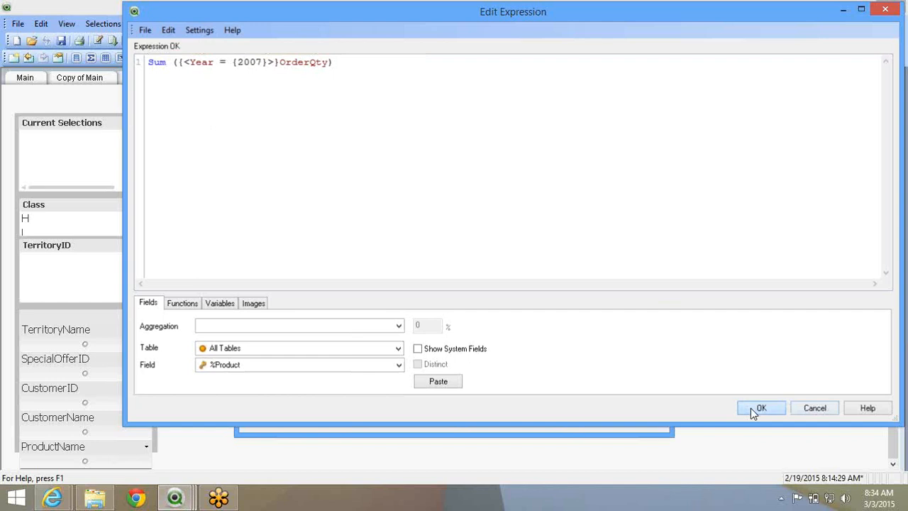
pyautogui.click(756, 409)
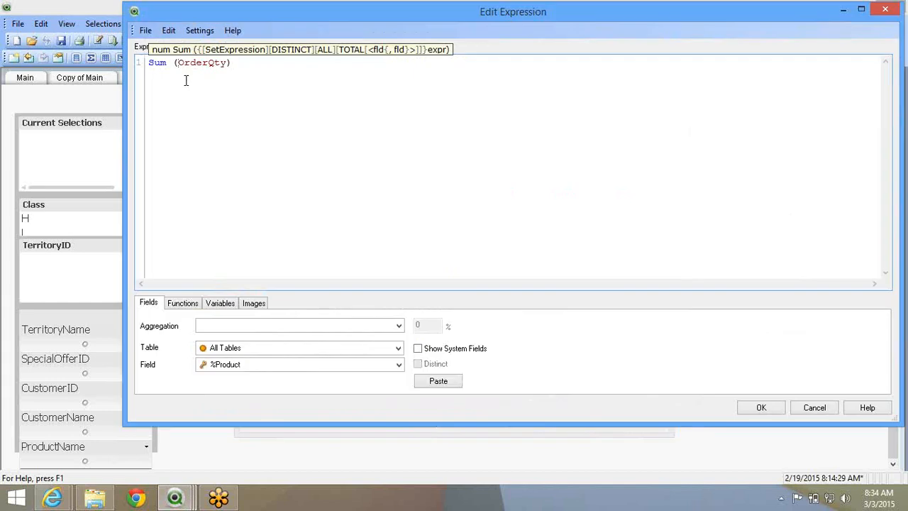
# Redefine the Total Order Qty2 expression as Sum ({<Year = {2008}>}OrderQty) and confirm the chart properties.
pyautogui.write('{<>}')
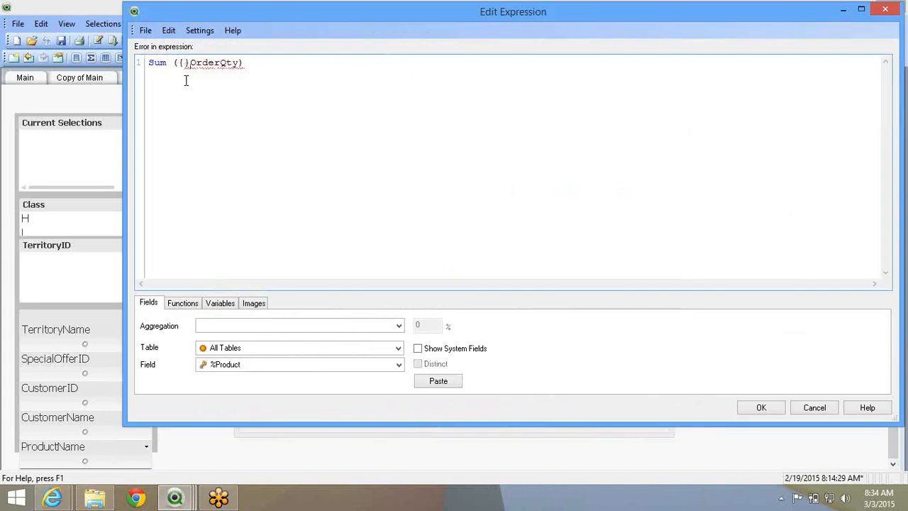
pyautogui.write('Year = ')
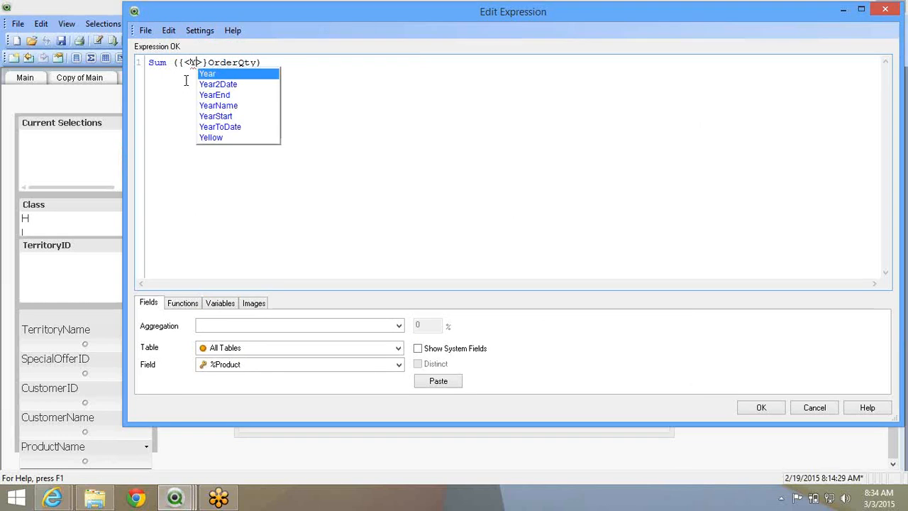
pyautogui.write('{}')
pyautogui.press('Left')
pyautogui.write('2008')
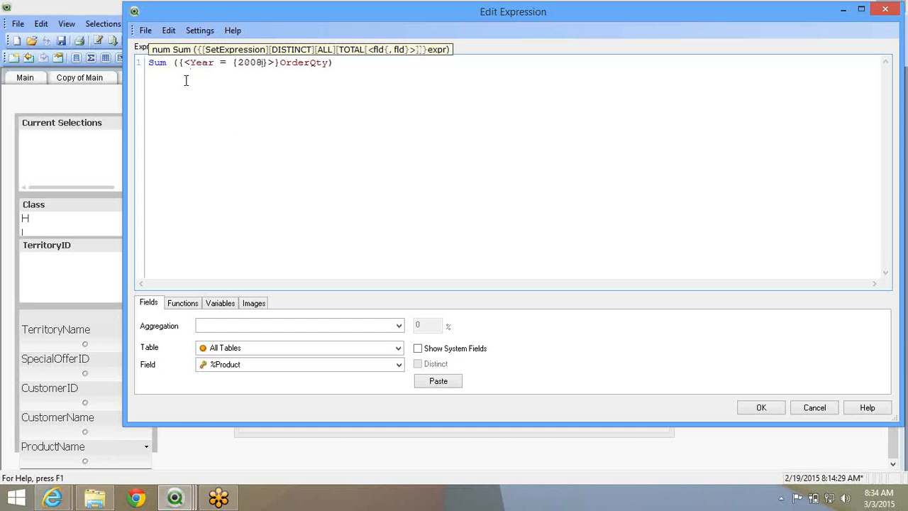
pyautogui.click(762, 408)
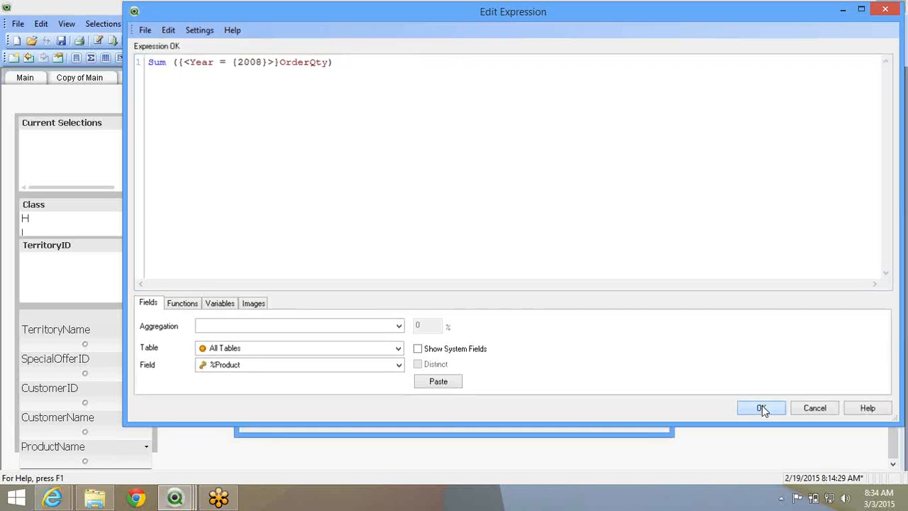
pyautogui.click(762, 408)
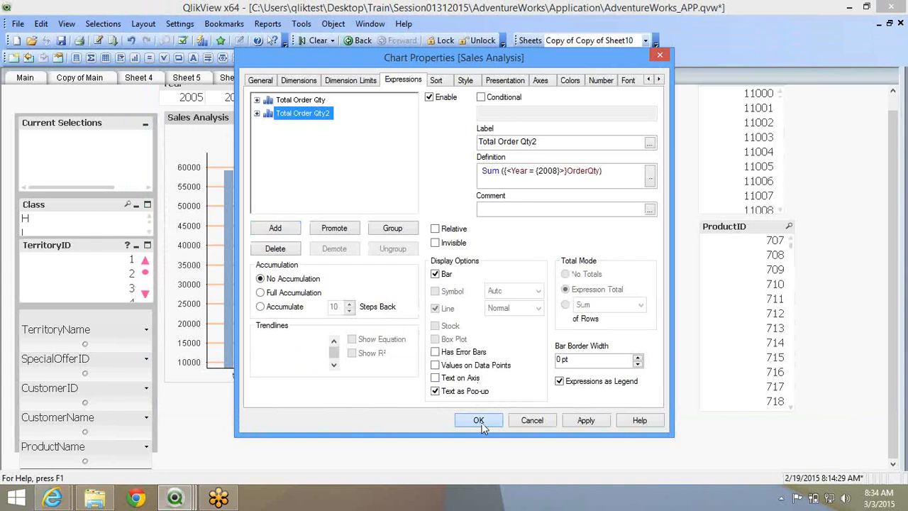
pyautogui.click(479, 420)
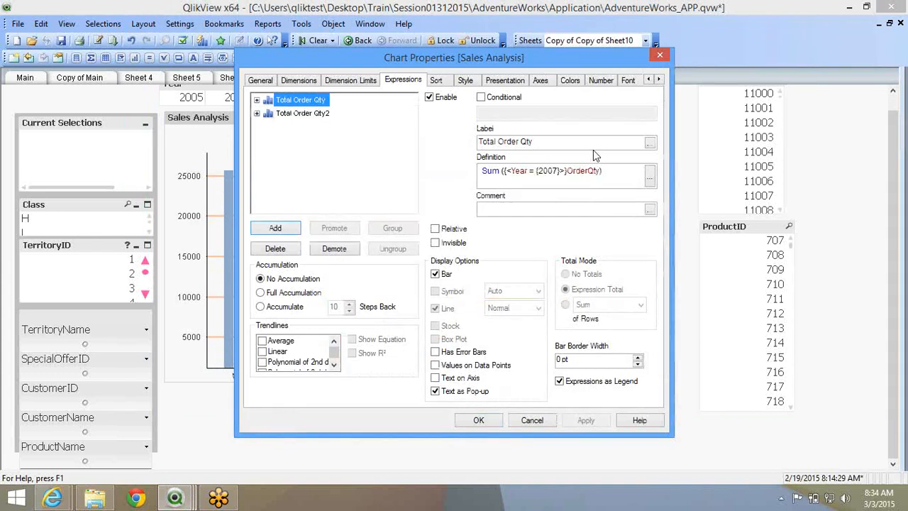
# Label the 2007 expression Total Order Qty 2007 and the 2008 expression Total Order Qty 2008, and confirm.
pyautogui.click(581, 143)
pyautogui.write('20')
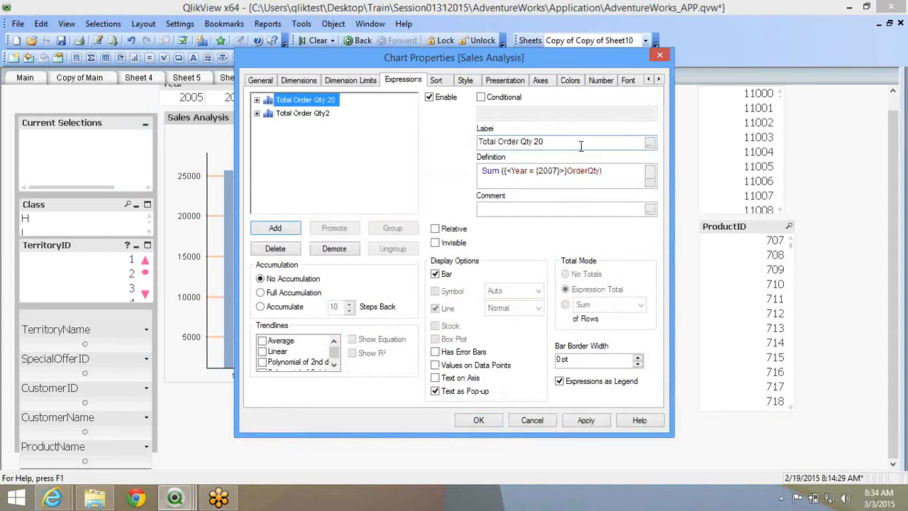
pyautogui.write('08')
pyautogui.click(304, 113)
pyautogui.click(541, 144)
pyautogui.press('BackSpace')
pyautogui.write('200')
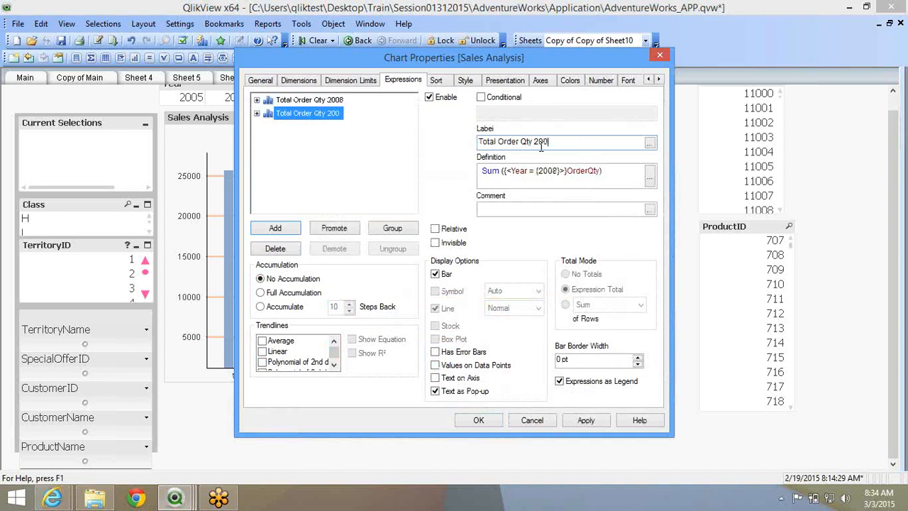
pyautogui.write('8')
pyautogui.click(309, 100)
pyautogui.click(580, 142)
pyautogui.press('BackSpace')
pyautogui.write('7')
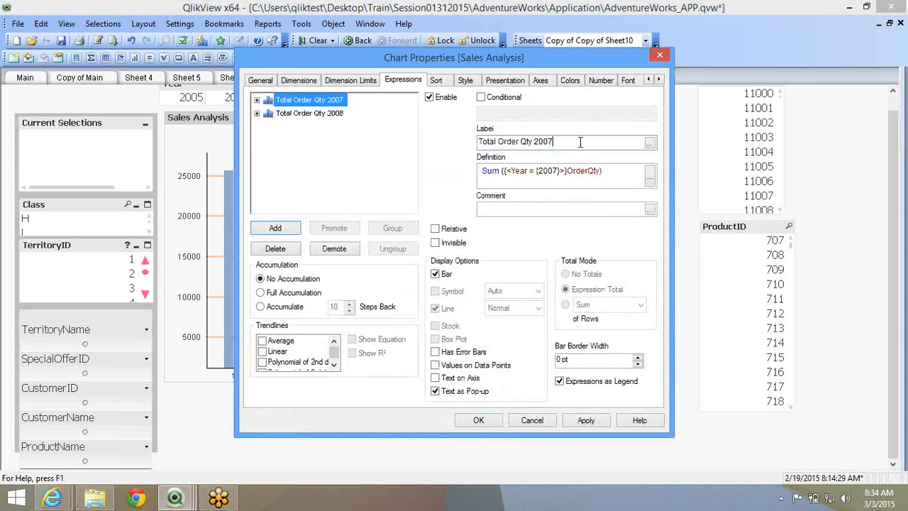
pyautogui.click(475, 422)
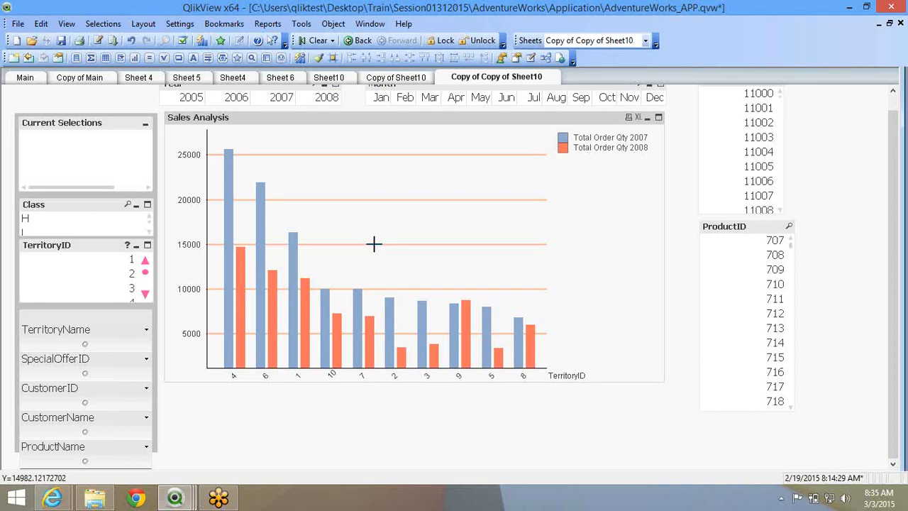
# Enable the Conditional option for the Total Order Qty 2007 expression, review the chart's dimension settings, and confirm the properties.
pyautogui.rightClick(376, 252)
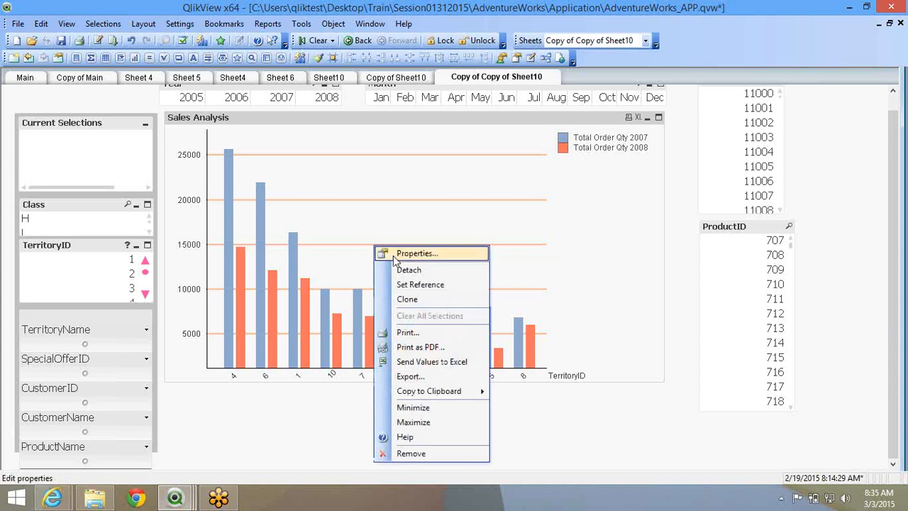
pyautogui.click(394, 258)
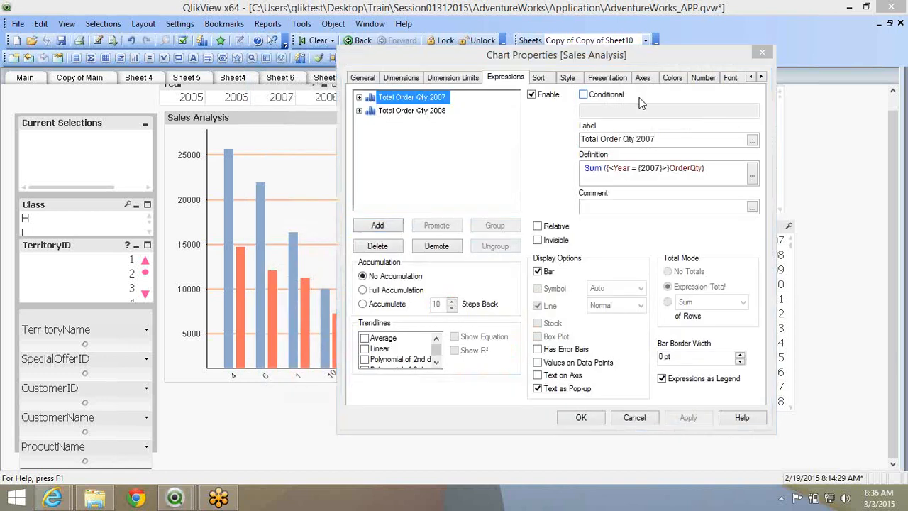
pyautogui.click(583, 94)
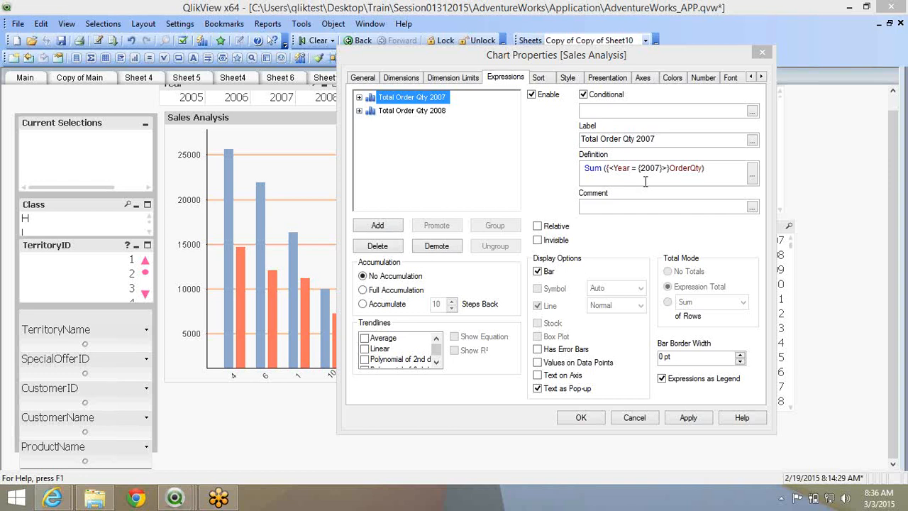
pyautogui.click(398, 78)
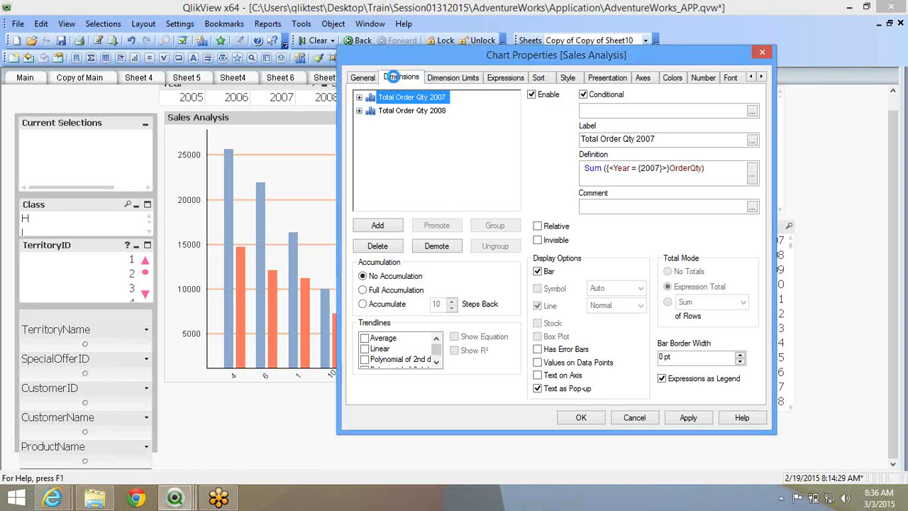
pyautogui.click(717, 192)
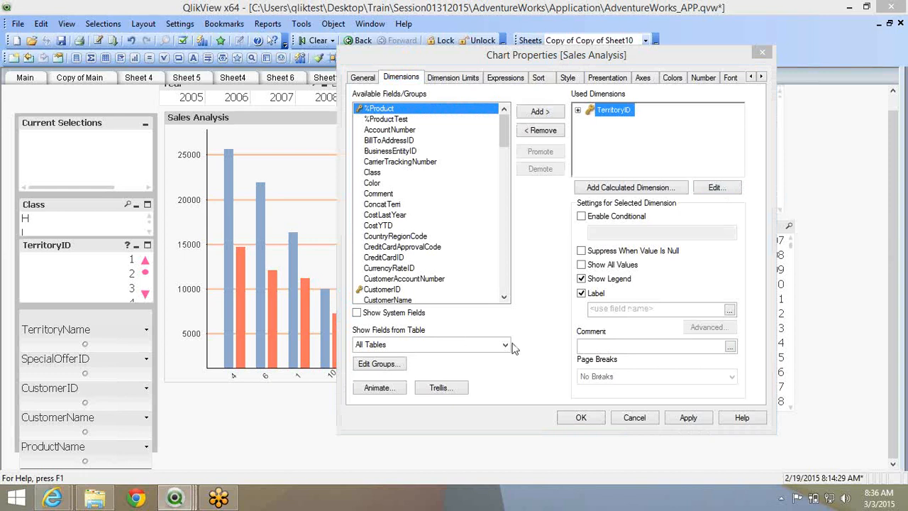
pyautogui.click(573, 424)
pyautogui.click(574, 424)
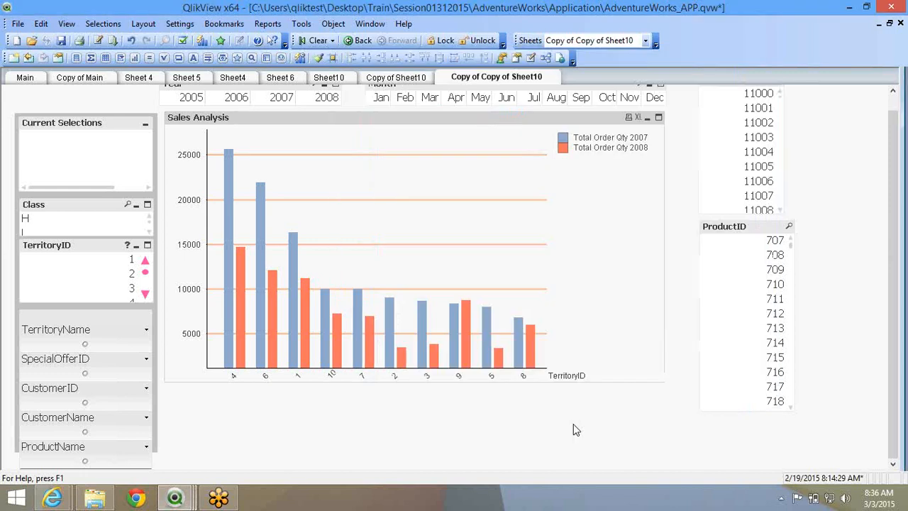
# Save the document and disable the Total Order Qty 2007 expression in the Sales Analysis chart.
pyautogui.click(62, 41)
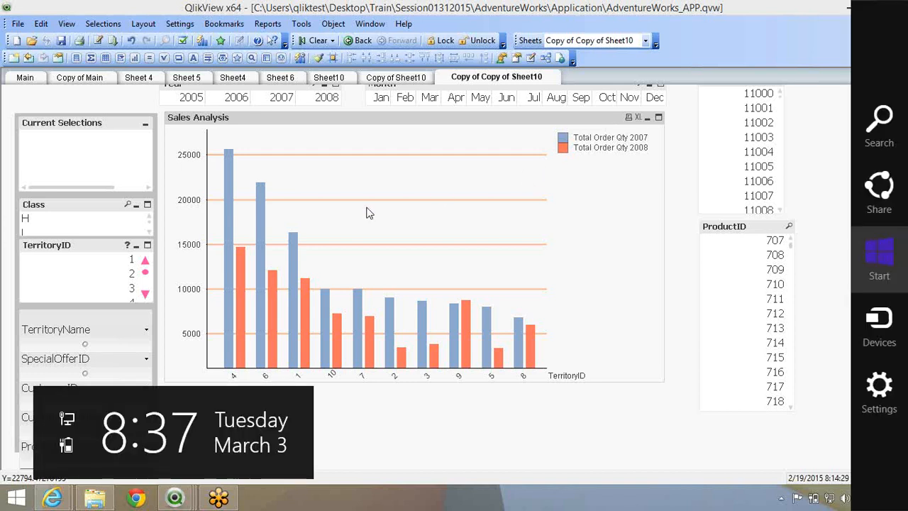
pyautogui.rightClick(367, 213)
pyautogui.click(369, 216)
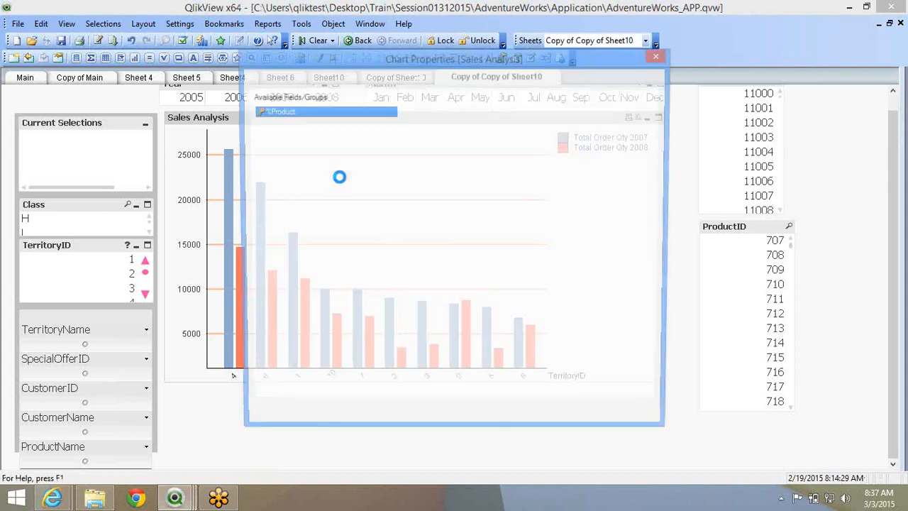
pyautogui.click(402, 80)
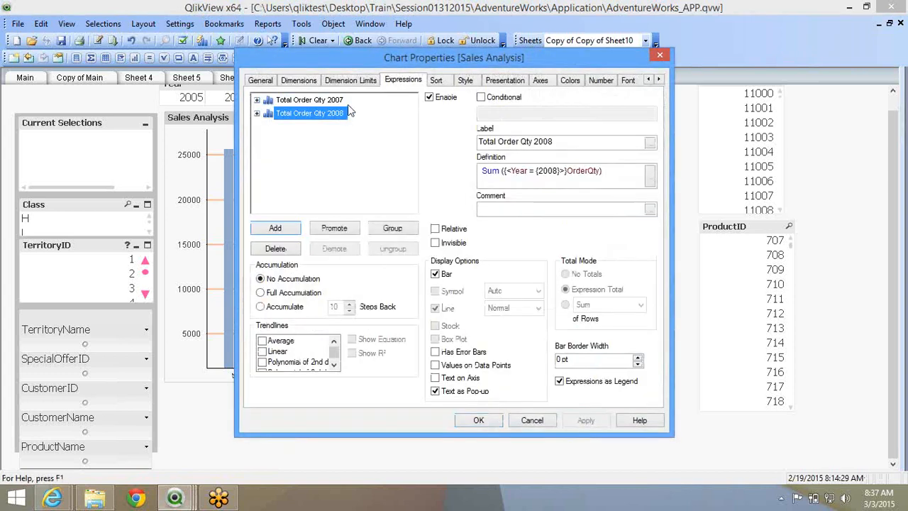
pyautogui.click(441, 97)
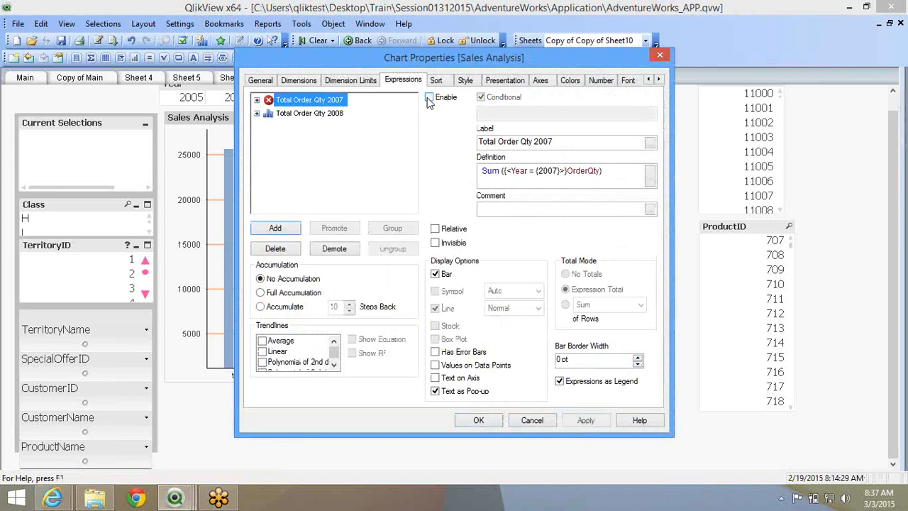
# Add SpecialOfferID as a second chart dimension after TerritoryID and set the bar style to stacked.
pyautogui.click(298, 80)
pyautogui.click(289, 250)
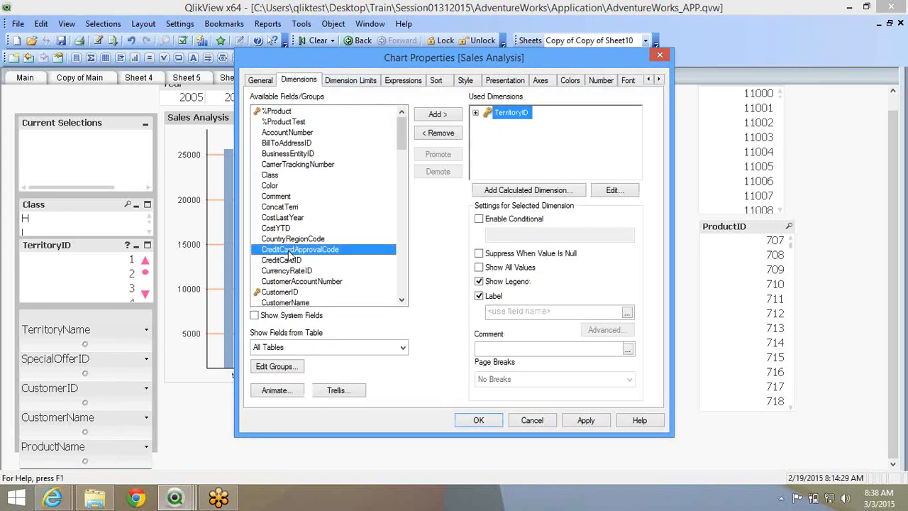
pyautogui.press('s')
pyautogui.moveTo(399, 216); pyautogui.dragTo(401, 254)
pyautogui.click(319, 260)
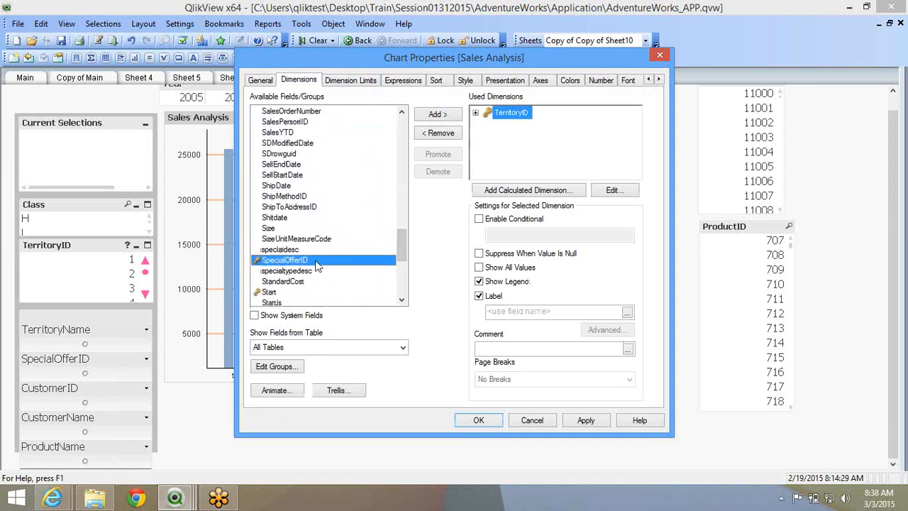
pyautogui.click(437, 115)
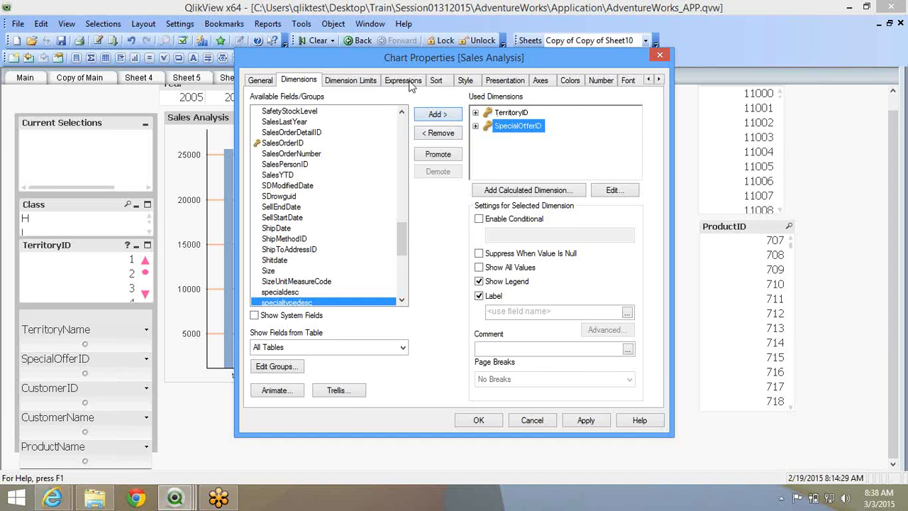
pyautogui.click(465, 80)
pyautogui.click(470, 135)
# Enable Values on Data Points and Relative for the Total Order Qty 2007 expression and confirm the chart properties.
pyautogui.click(401, 81)
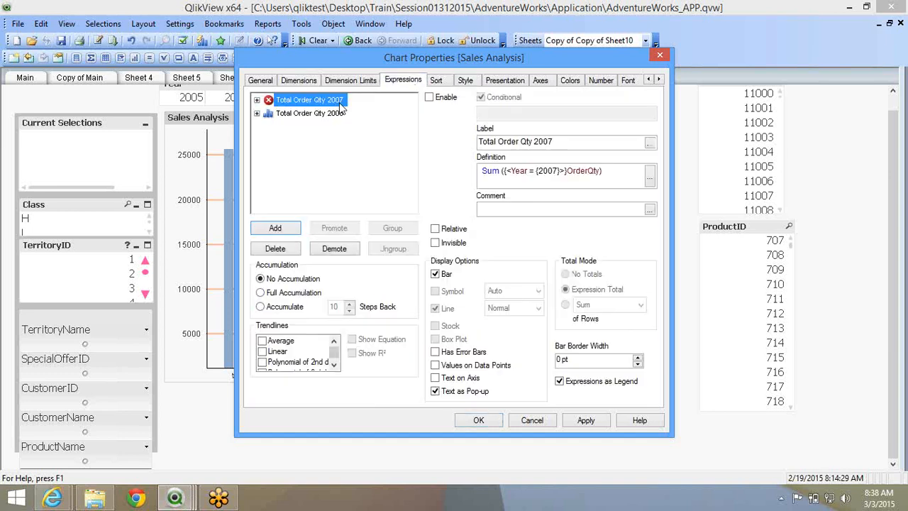
pyautogui.click(479, 367)
pyautogui.click(449, 230)
pyautogui.click(478, 420)
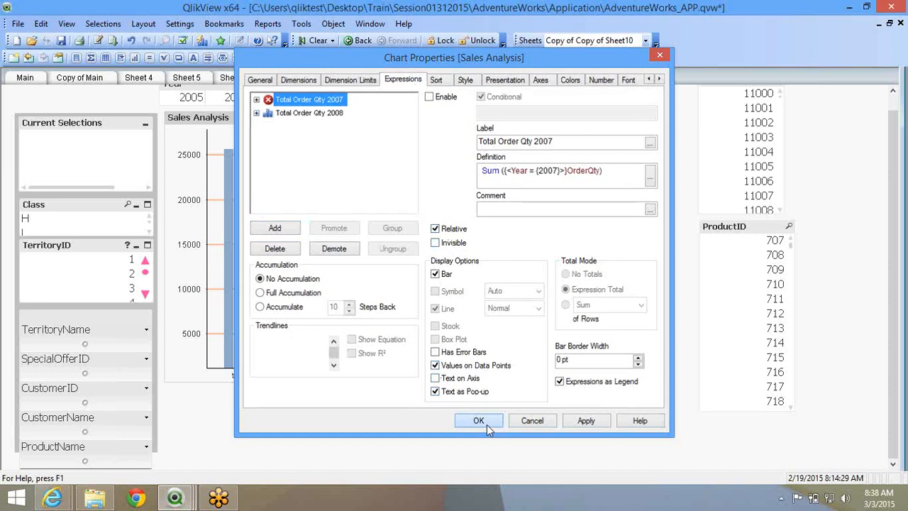
# Enable Values on Data Points and Relative for the Total Order Qty 2008 expression and confirm the chart properties.
pyautogui.moveTo(241, 167)
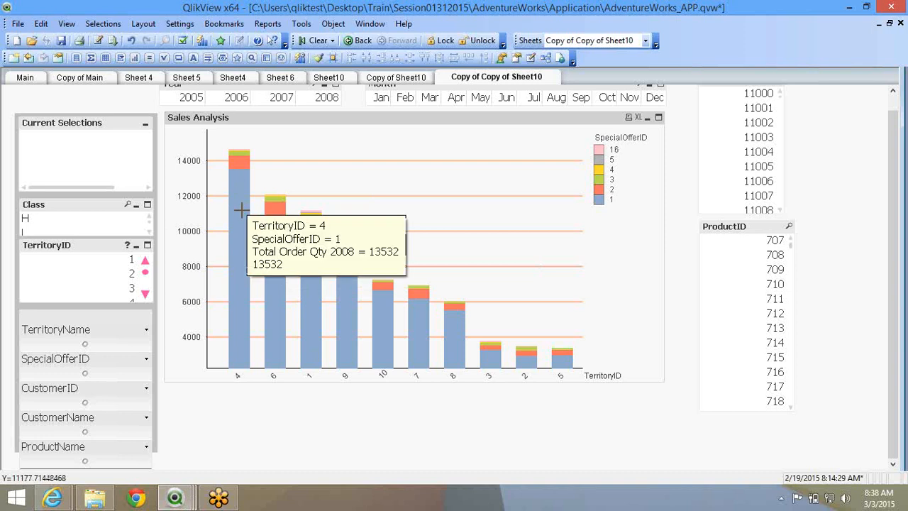
pyautogui.rightClick(242, 209)
pyautogui.click(270, 219)
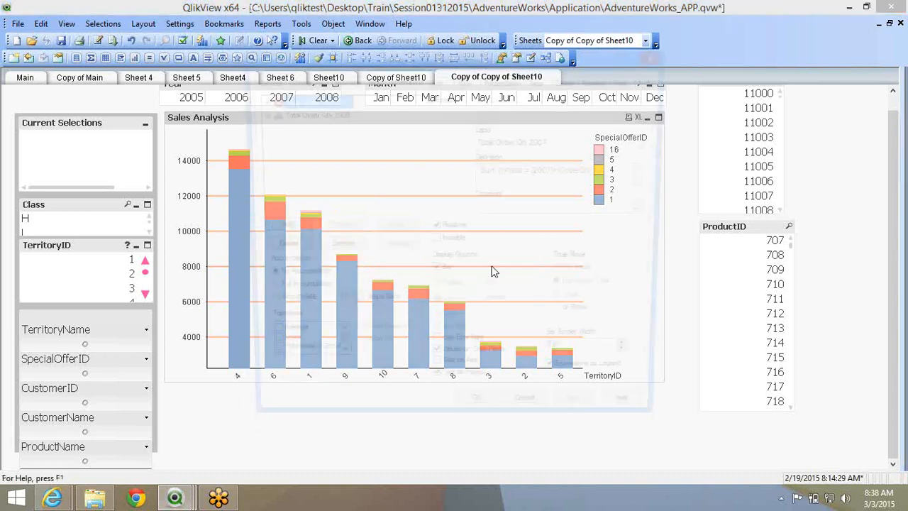
pyautogui.click(460, 381)
pyautogui.click(460, 380)
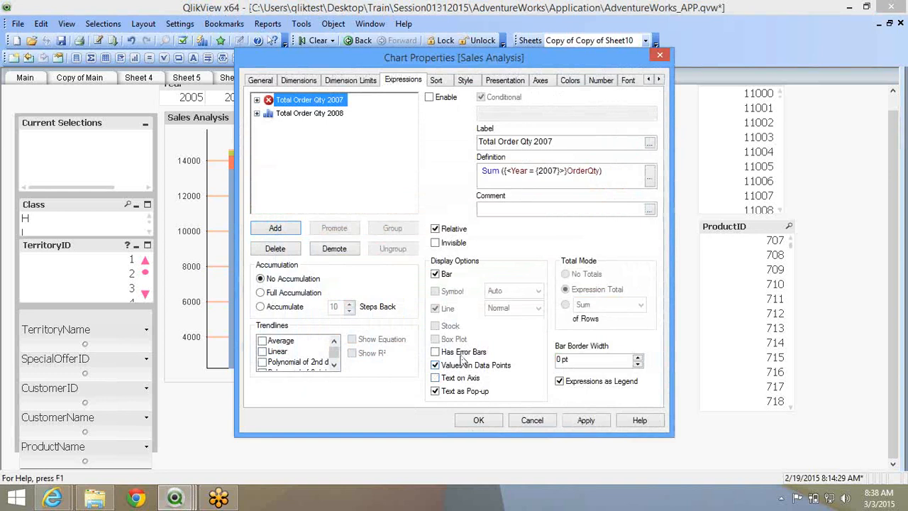
pyautogui.click(328, 113)
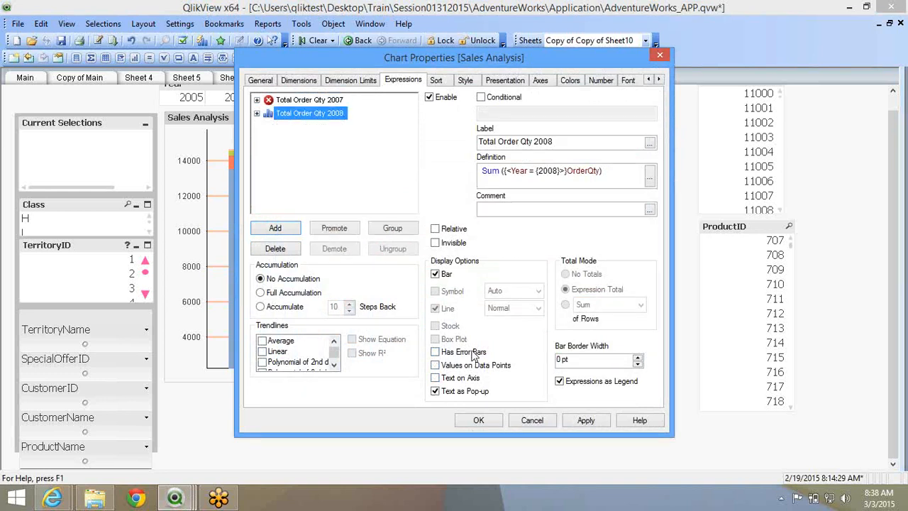
pyautogui.click(452, 365)
pyautogui.click(452, 229)
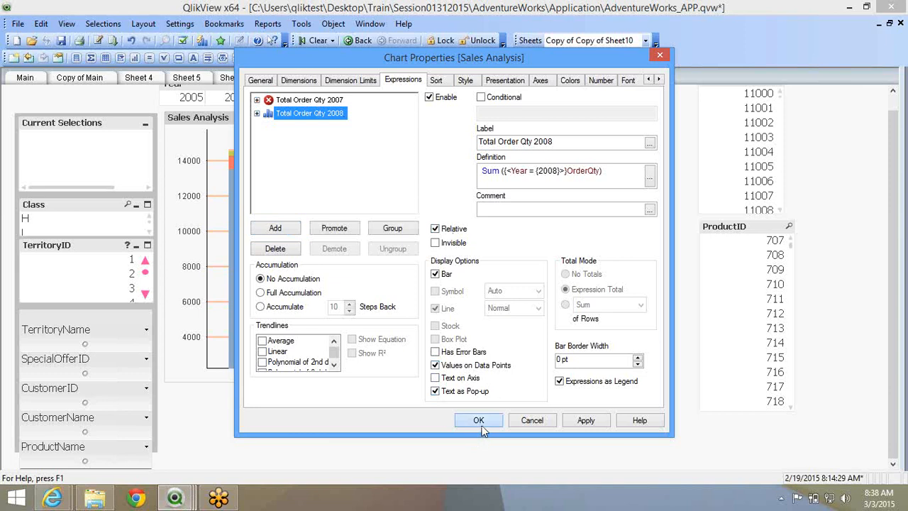
pyautogui.click(482, 427)
# Check the relative values of the TerritoryID 4 bar, and turn off Relative for the Total Order Qty 2007 expression.
pyautogui.moveTo(235, 198)
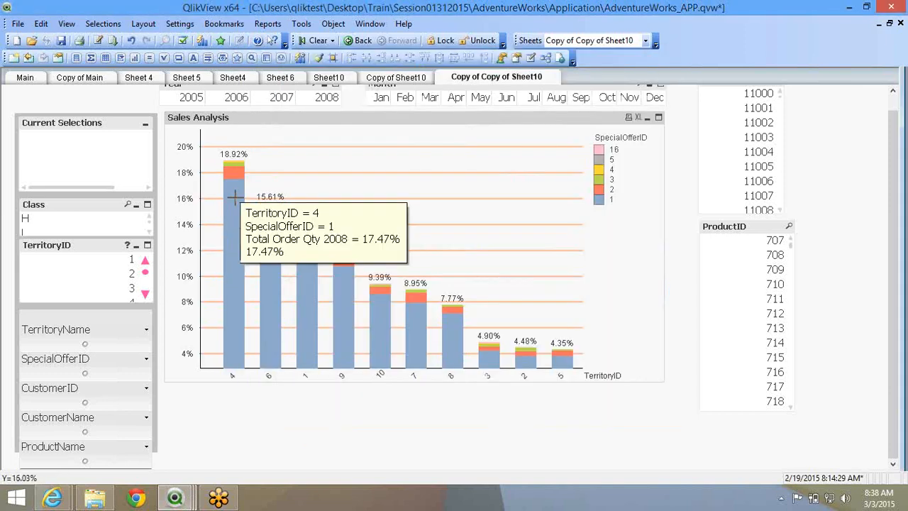
pyautogui.moveTo(234, 170)
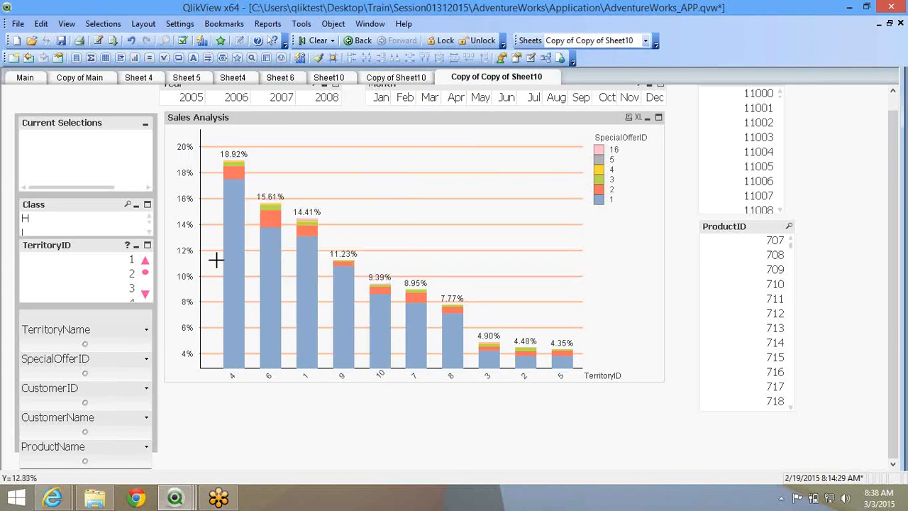
pyautogui.moveTo(237, 226)
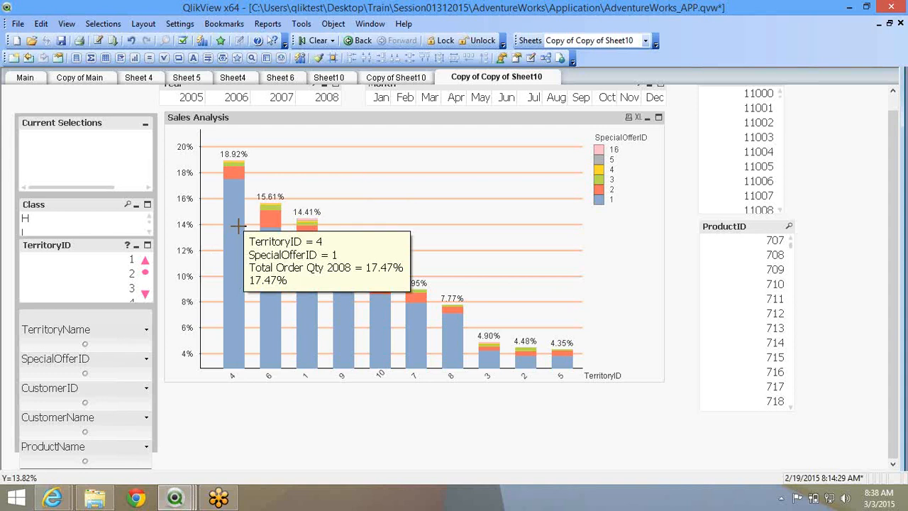
pyautogui.rightClick(238, 225)
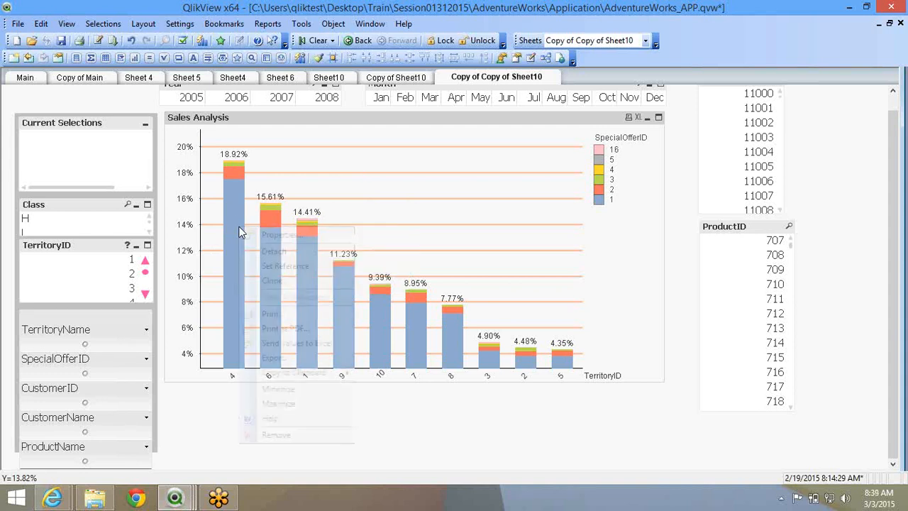
pyautogui.click(252, 233)
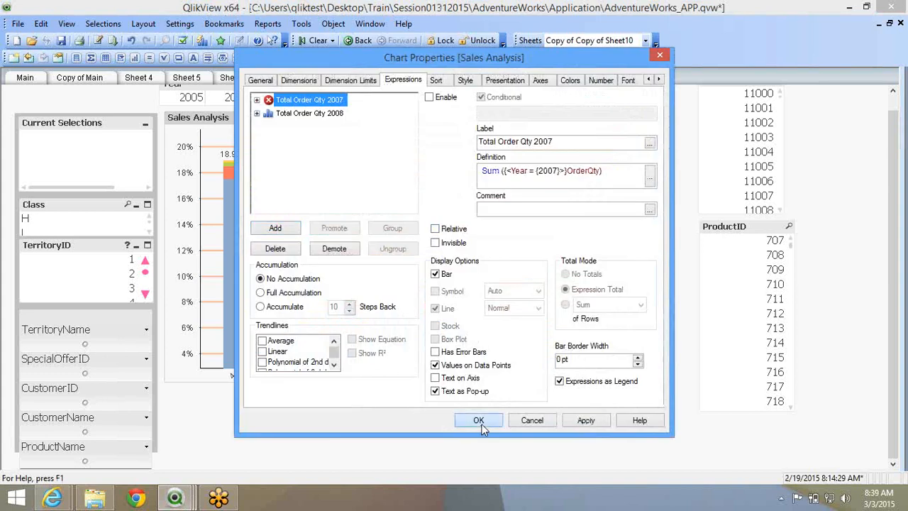
pyautogui.click(479, 420)
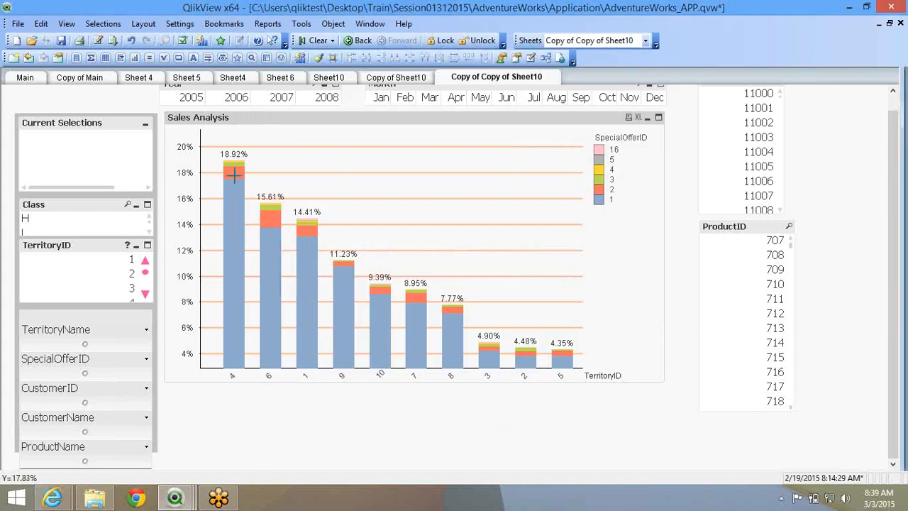
# Turn off Relative for the Total Order Qty 2008 expression and confirm the chart properties.
pyautogui.rightClick(338, 162)
pyautogui.click(431, 239)
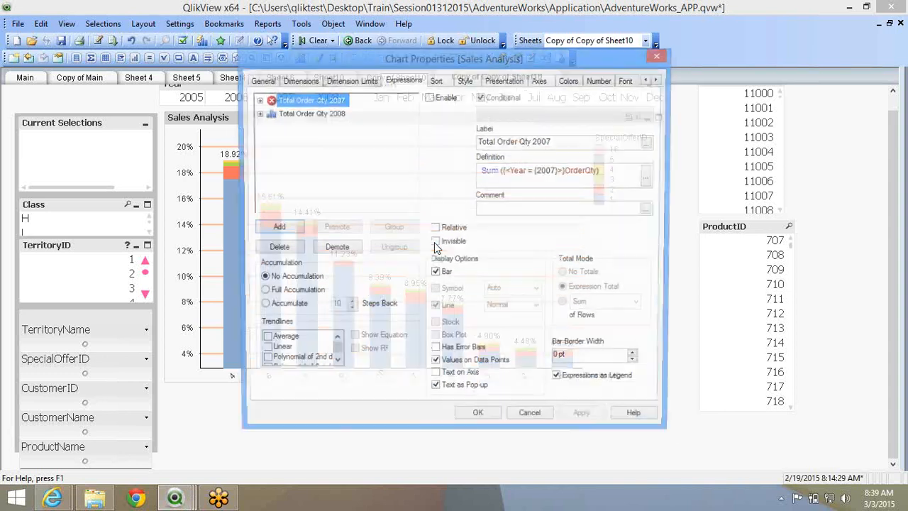
pyautogui.click(312, 113)
pyautogui.click(447, 229)
pyautogui.click(479, 420)
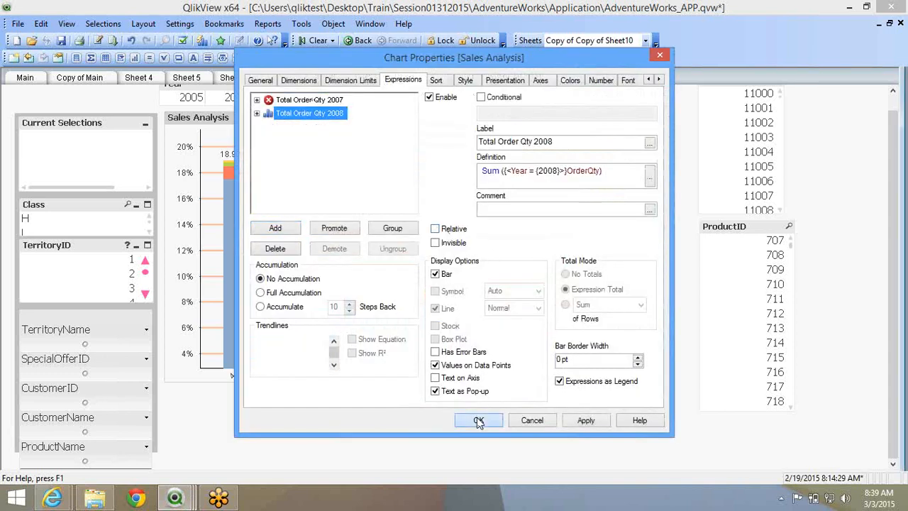
# Turn Relative back on for the Total Order Qty 2008 expression and confirm the chart properties.
pyautogui.rightClick(293, 166)
pyautogui.press('Escape')
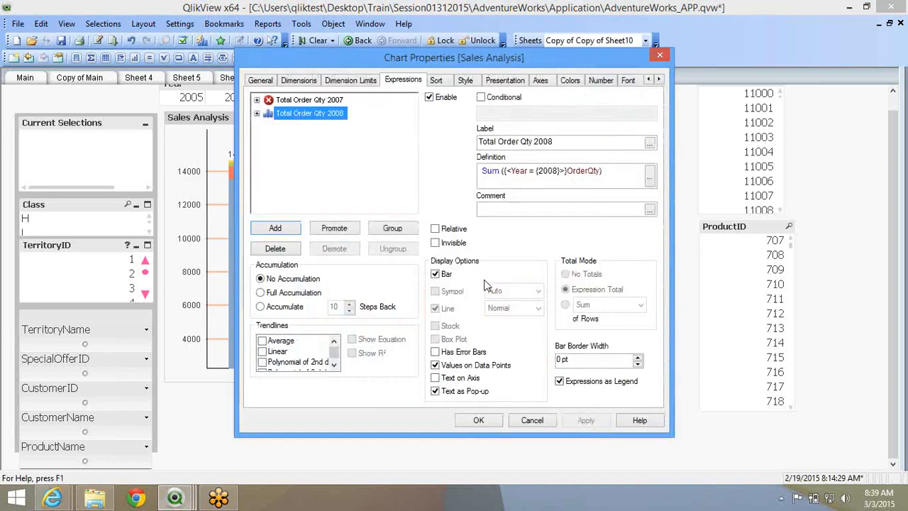
pyautogui.click(445, 230)
pyautogui.click(479, 420)
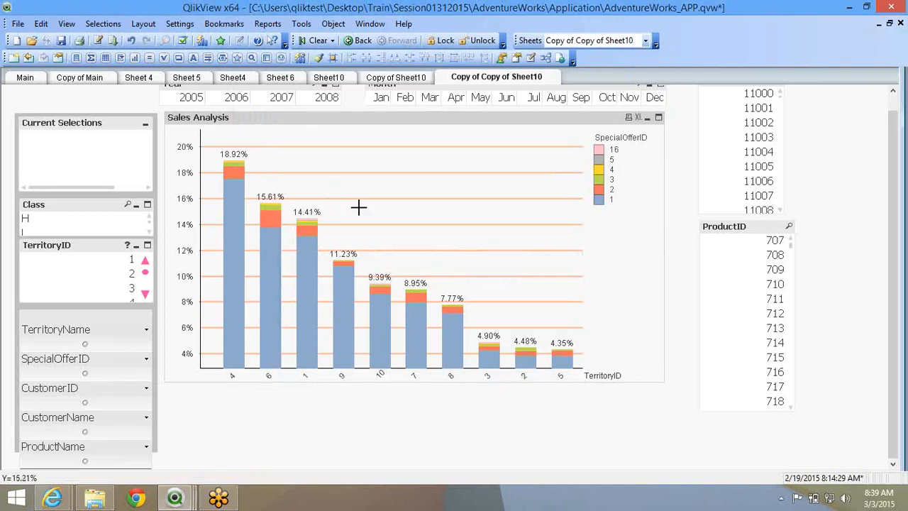
# Examine the Total Order Qty 2008 expression and the chart's style, presentation, sort and axis settings.
pyautogui.rightClick(359, 207)
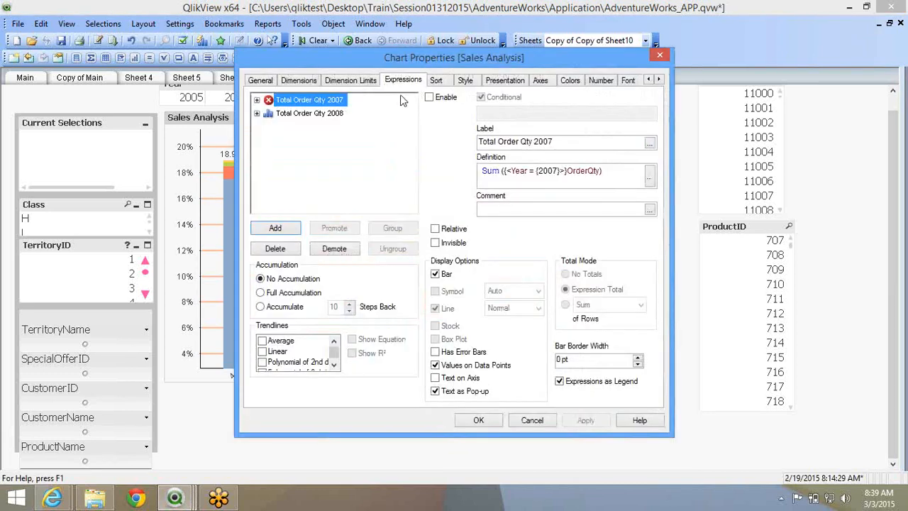
pyautogui.click(305, 116)
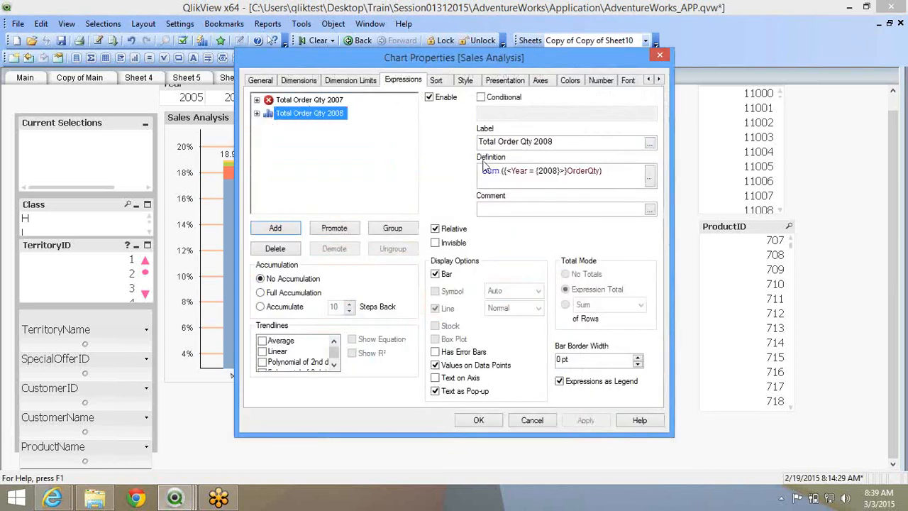
pyautogui.click(467, 82)
pyautogui.click(486, 83)
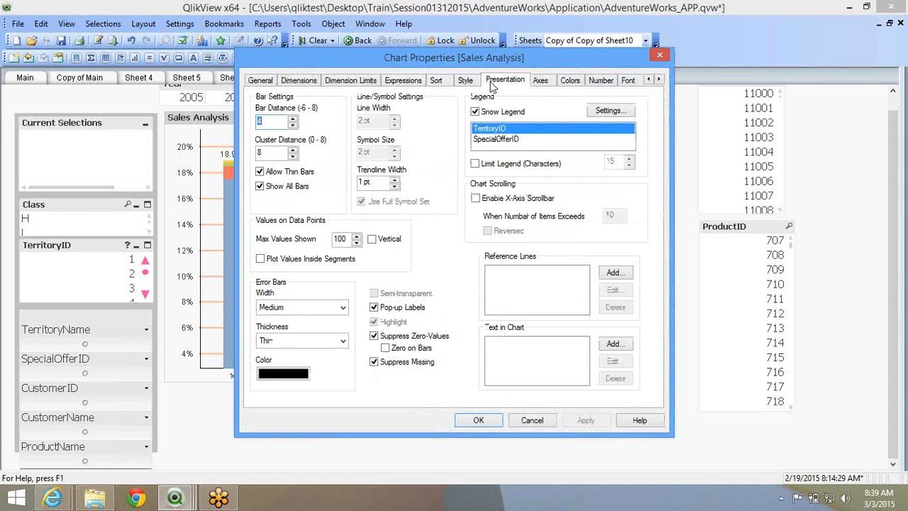
pyautogui.click(435, 84)
pyautogui.click(340, 119)
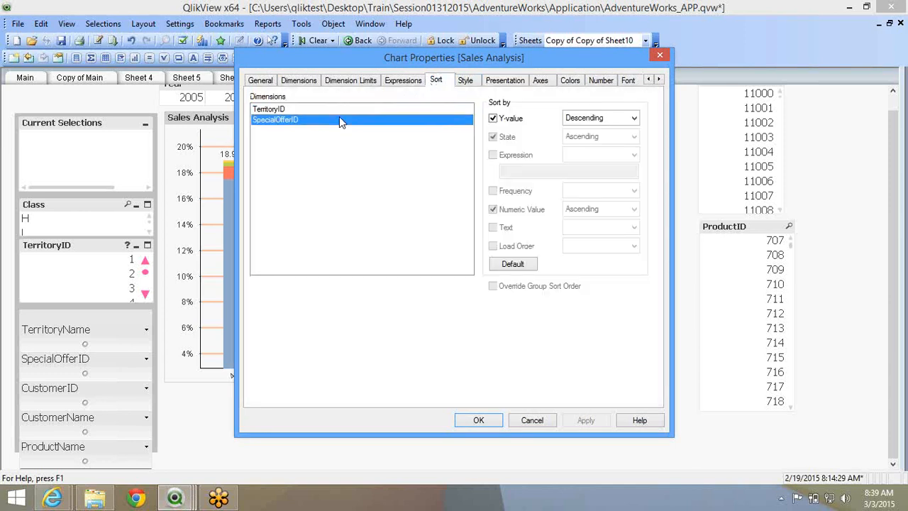
pyautogui.click(533, 82)
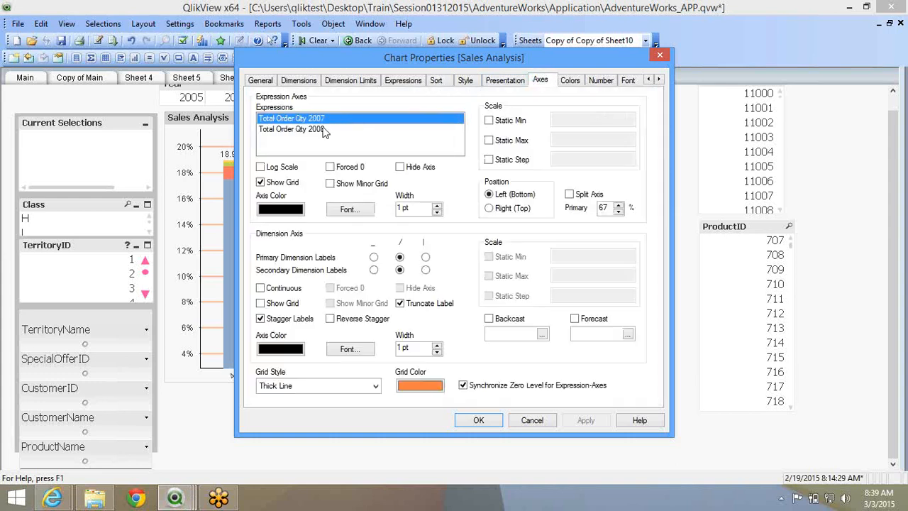
pyautogui.click(324, 131)
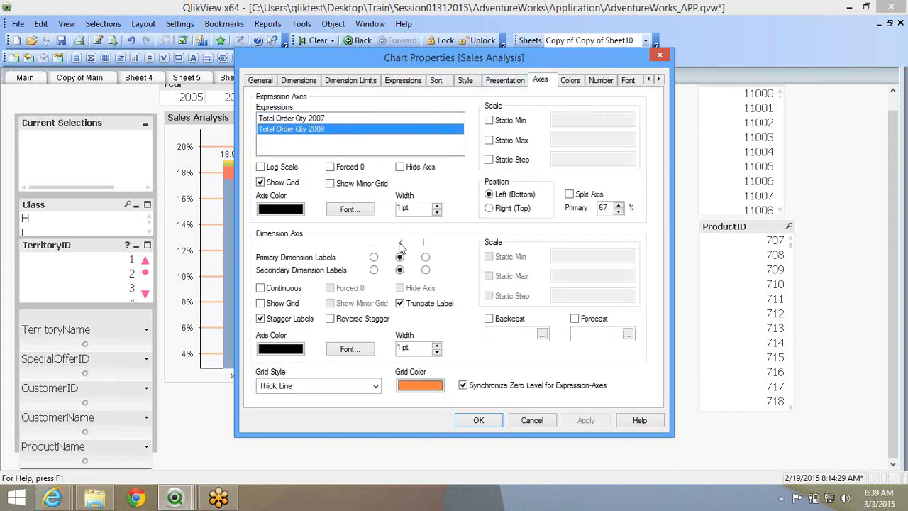
# Enable Plot Values Inside Segments for the stacked bars and confirm the chart properties.
pyautogui.click(503, 82)
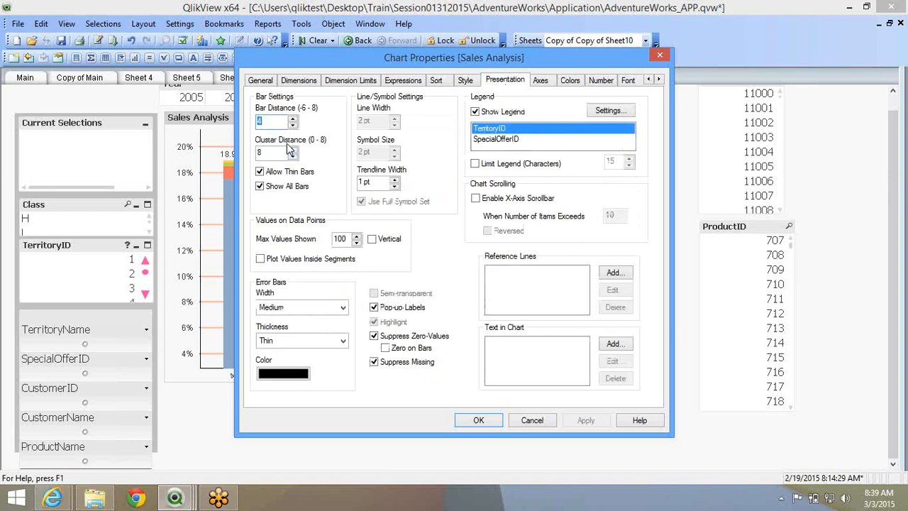
pyautogui.click(271, 262)
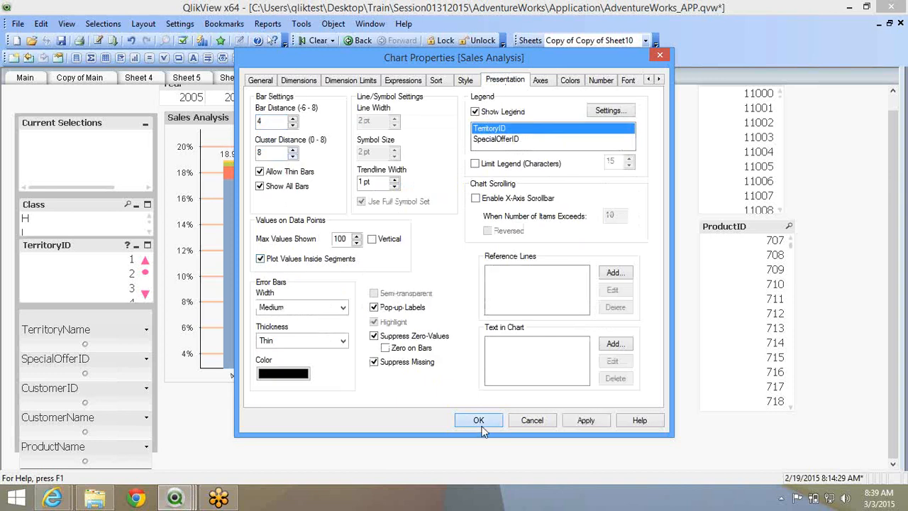
pyautogui.click(479, 423)
pyautogui.press('super+c')
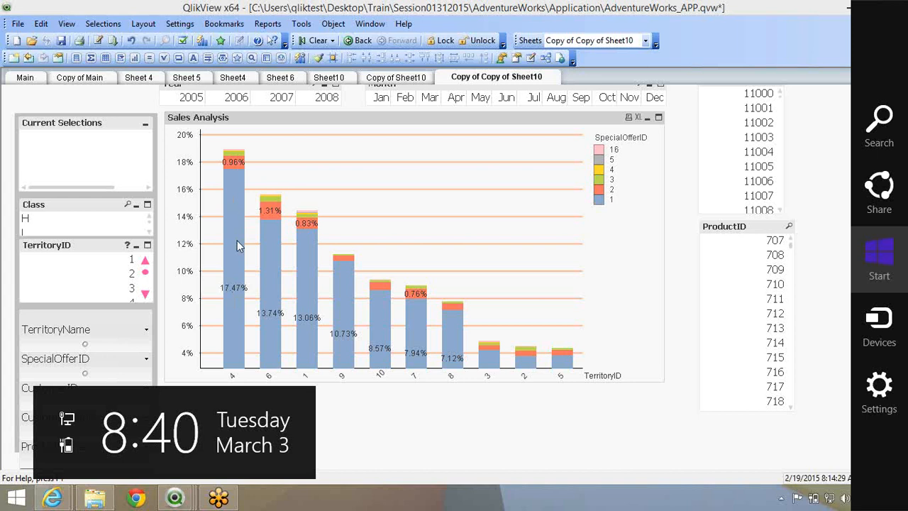
pyautogui.click(561, 452)
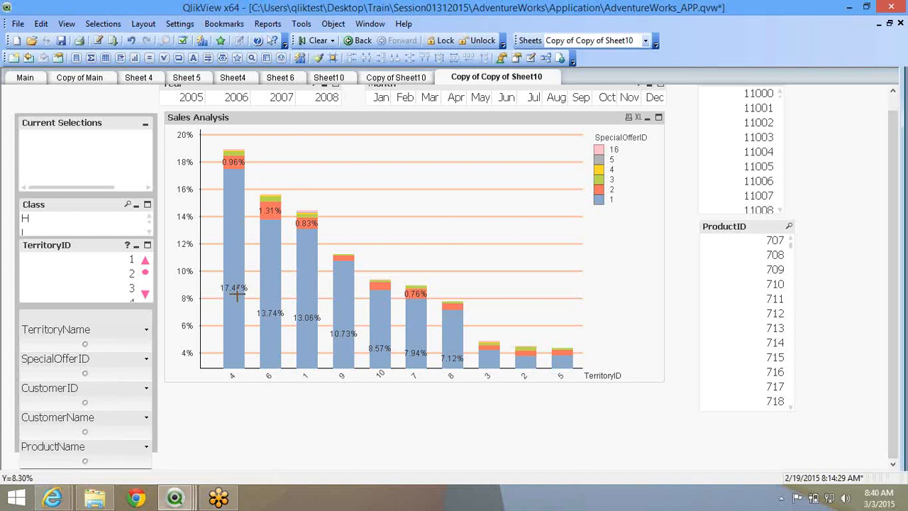
# Review the Sales Analysis chart's segment percentages, then its dimensions and order quantity expressions in the chart properties.
pyautogui.moveTo(236, 266)
pyautogui.moveTo(233, 153)
pyautogui.rightClick(413, 144)
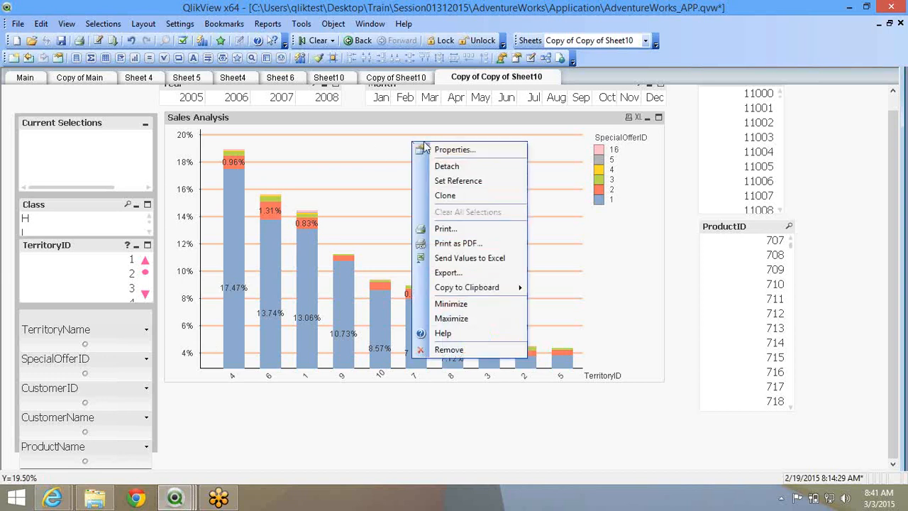
pyautogui.click(430, 150)
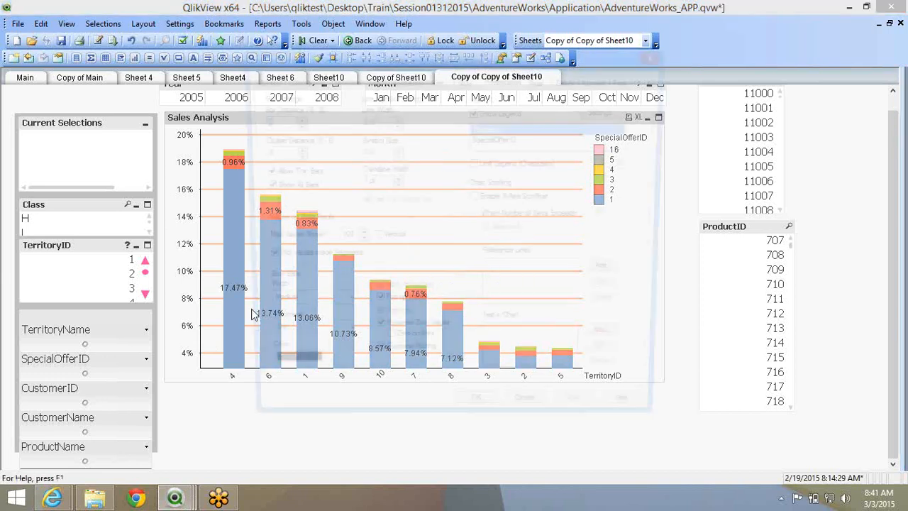
pyautogui.click(316, 80)
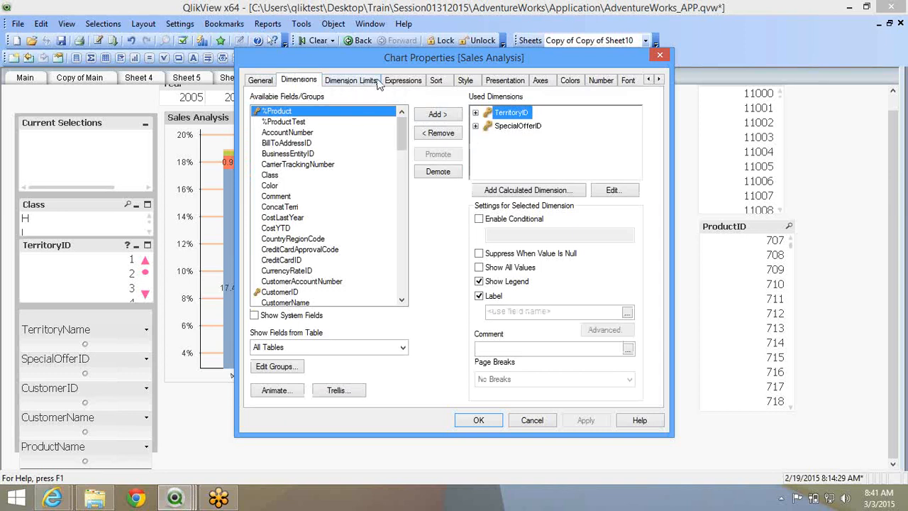
pyautogui.click(399, 82)
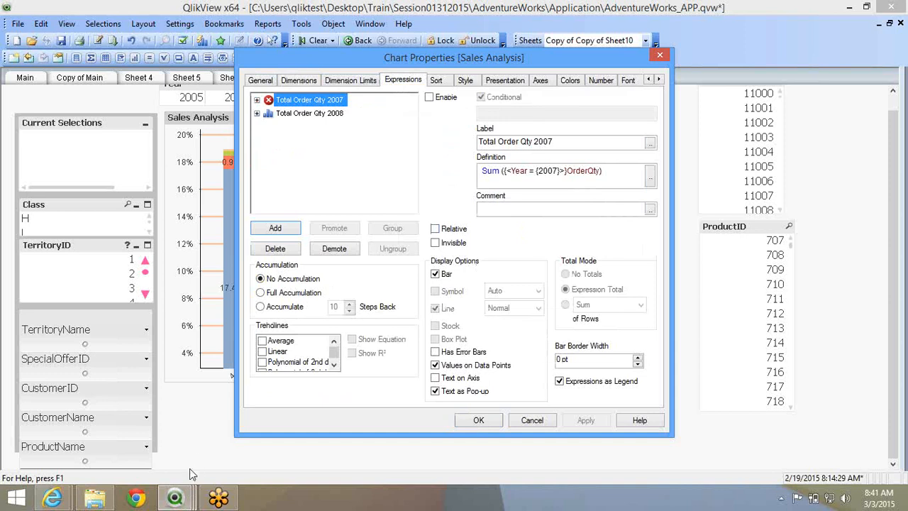
# Launch a second QlikView window, start opening a document and browse to the Windows7_OS (C:) drive.
pyautogui.rightClick(186, 492)
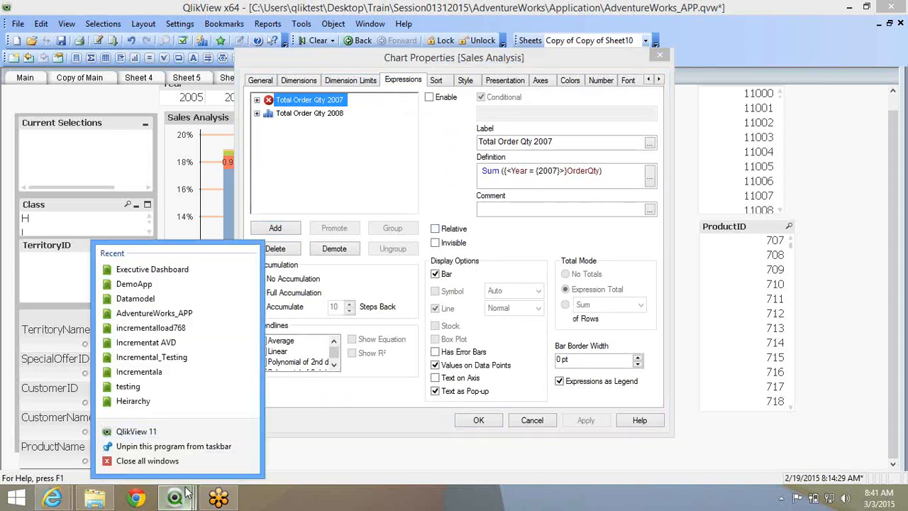
pyautogui.click(194, 432)
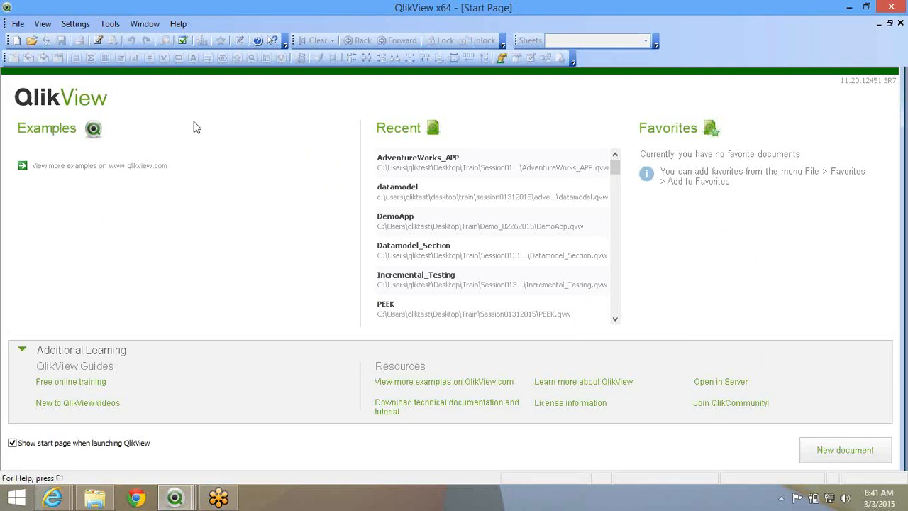
pyautogui.click(19, 27)
pyautogui.moveTo(125, 125)
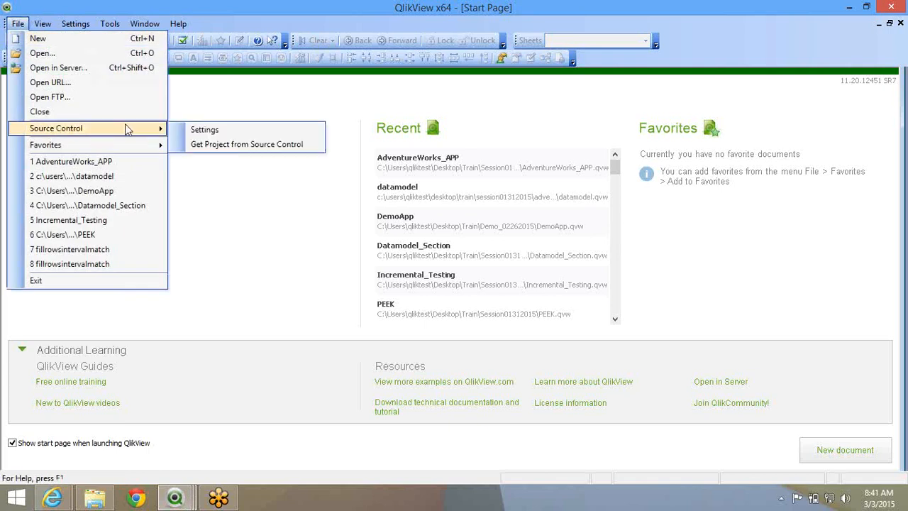
pyautogui.click(107, 59)
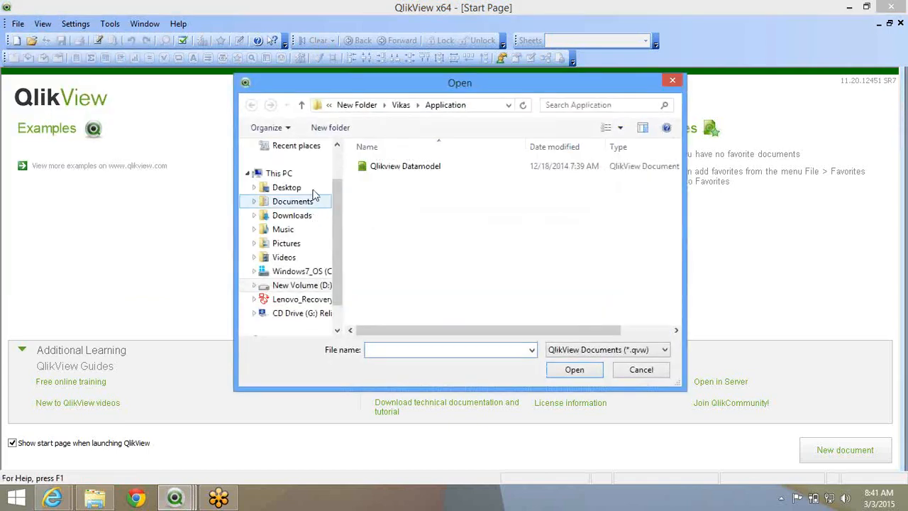
pyautogui.click(310, 272)
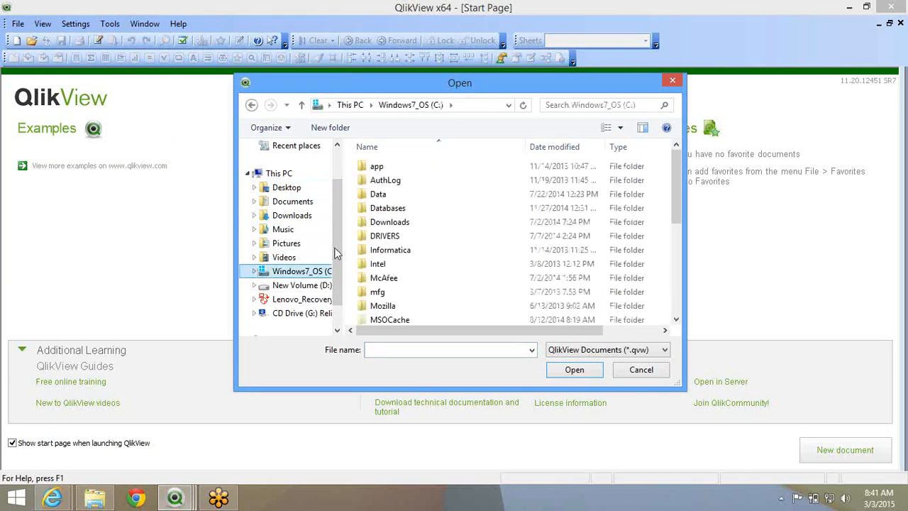
pyautogui.click(415, 291)
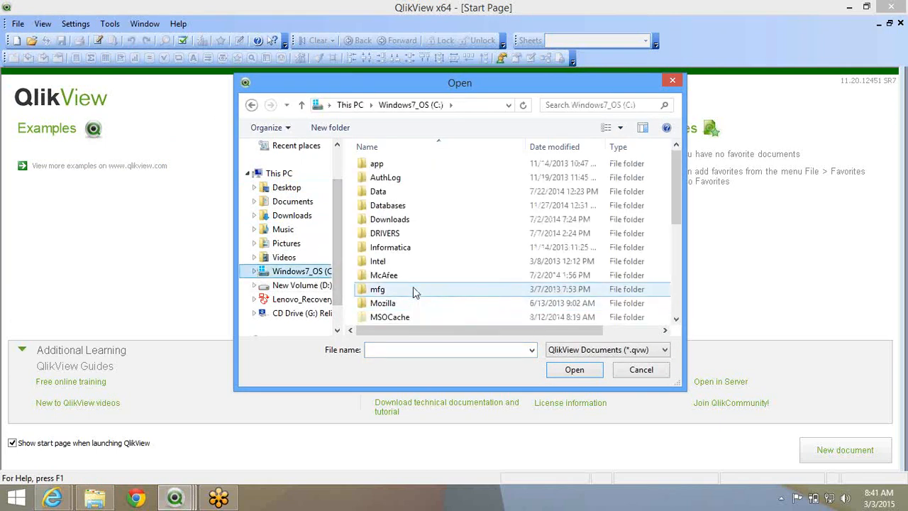
pyautogui.scroll(-5, 415, 292)
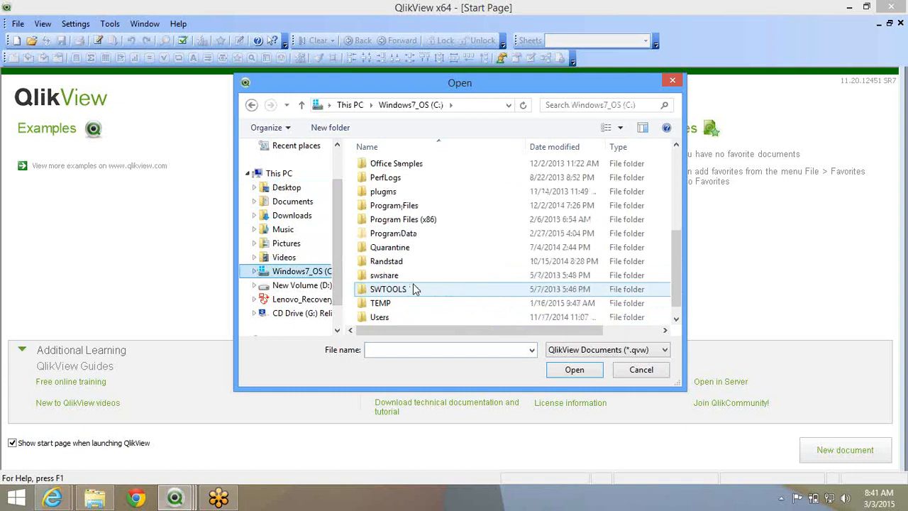
pyautogui.scroll(-1, 417, 277)
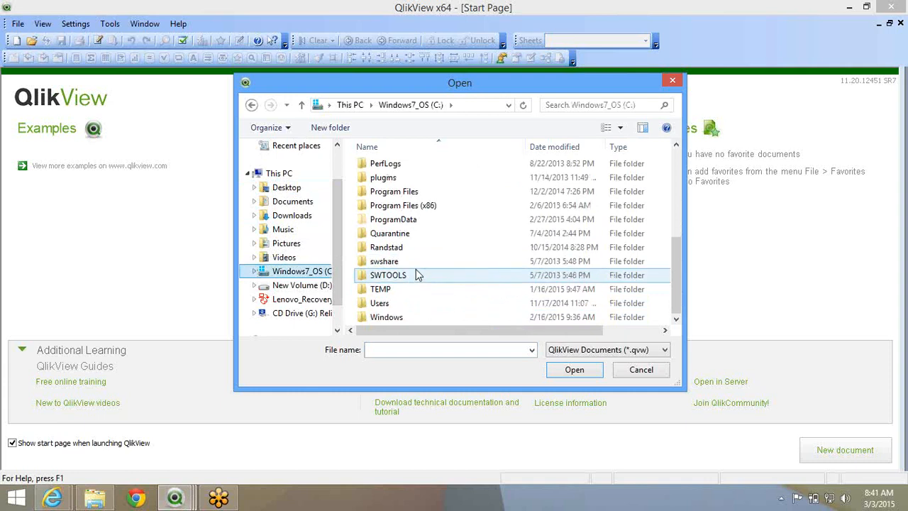
pyautogui.click(415, 223)
pyautogui.doubleClick(415, 226)
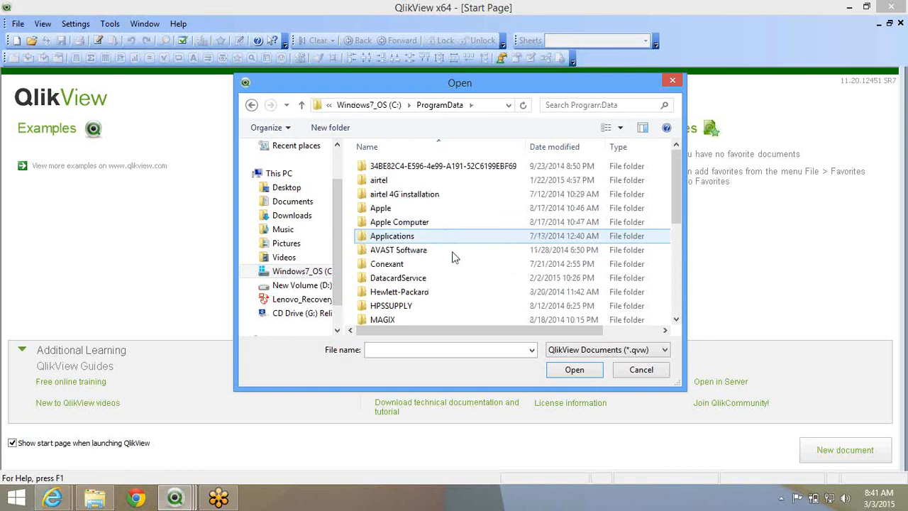
pyautogui.scroll(-2, 454, 262)
pyautogui.scroll(-4, 457, 266)
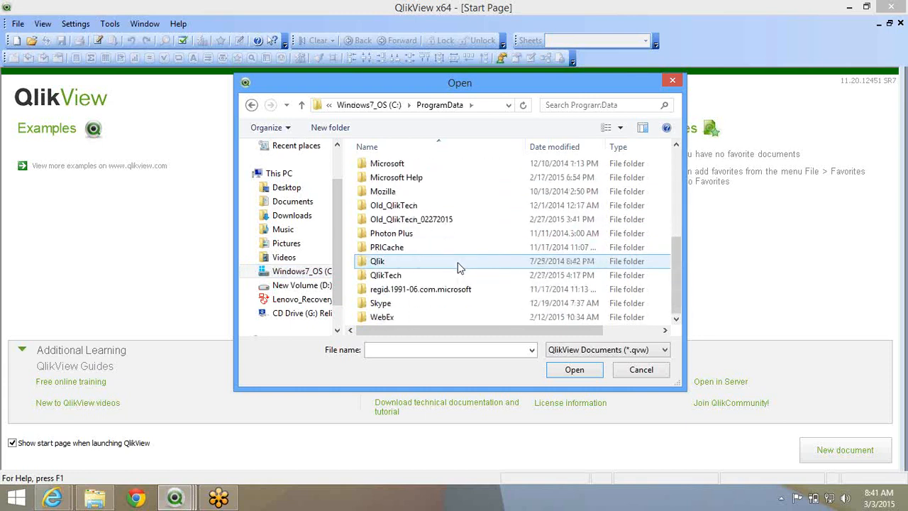
pyautogui.doubleClick(420, 274)
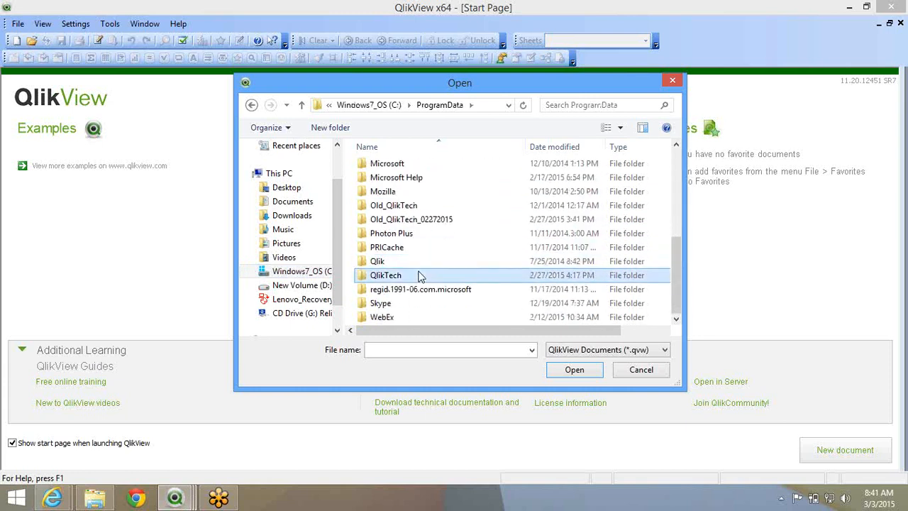
pyautogui.press('BackSpace')
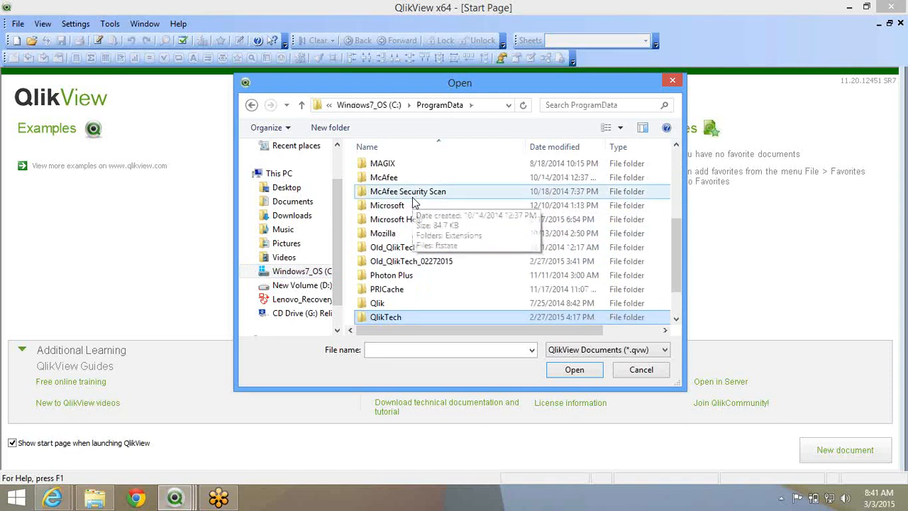
pyautogui.press('BackSpace')
# Browse to the Program Files\QlikView\Examples\Documents folder to choose an example QlikView document.
pyautogui.click(419, 291)
pyautogui.doubleClick(419, 291)
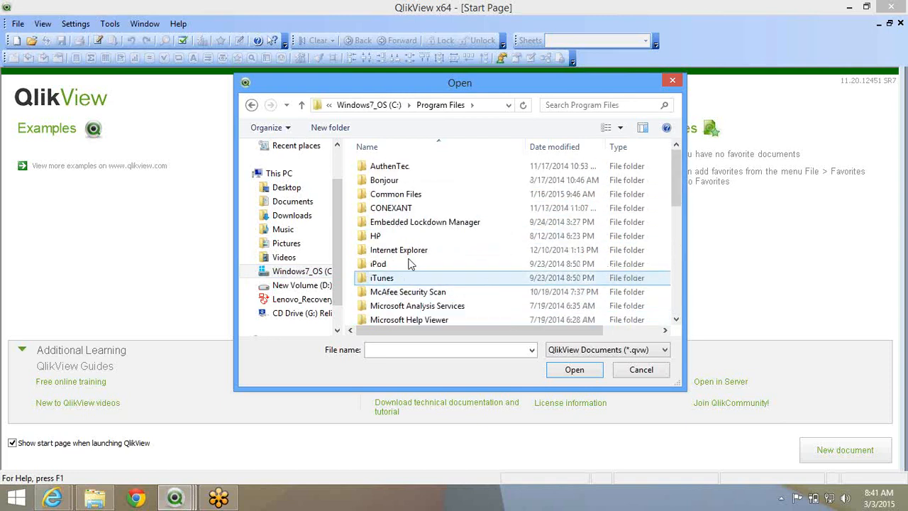
pyautogui.scroll(-5, 412, 284)
pyautogui.scroll(-2, 412, 264)
pyautogui.scroll(2, 412, 269)
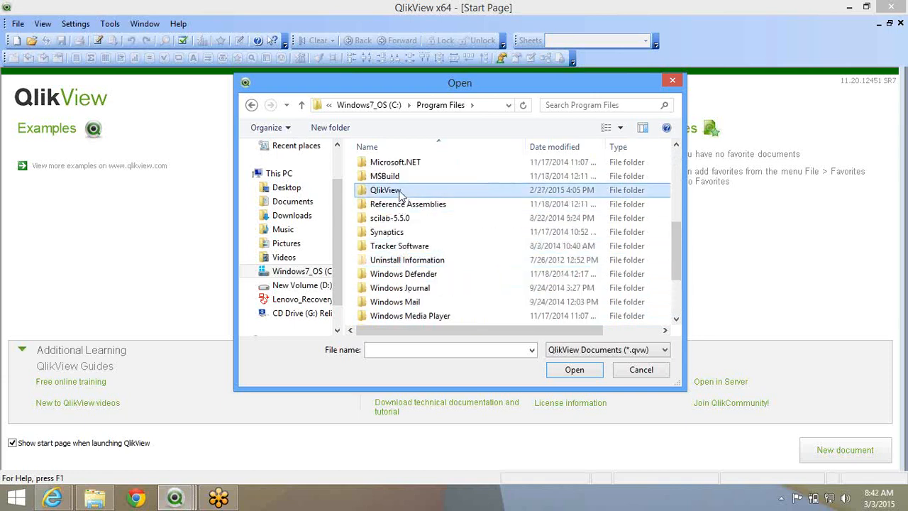
pyautogui.doubleClick(387, 190)
pyautogui.doubleClick(397, 190)
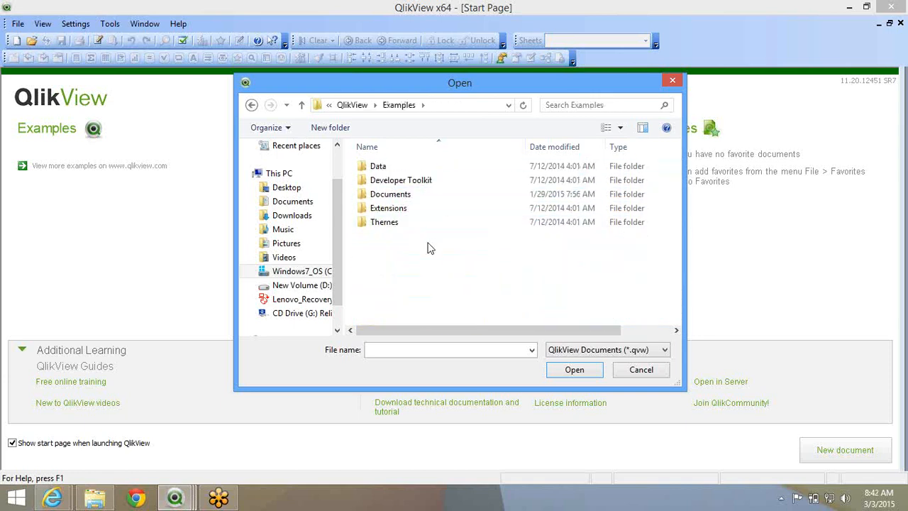
pyautogui.doubleClick(416, 200)
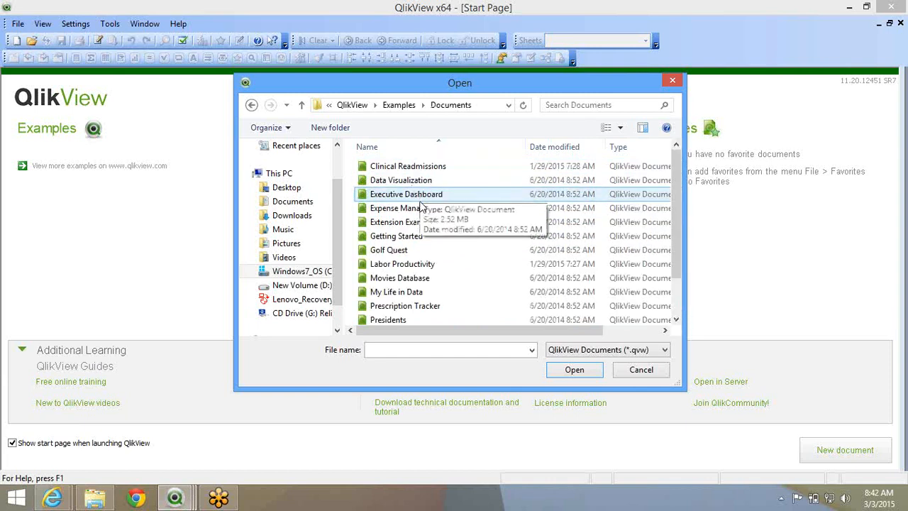